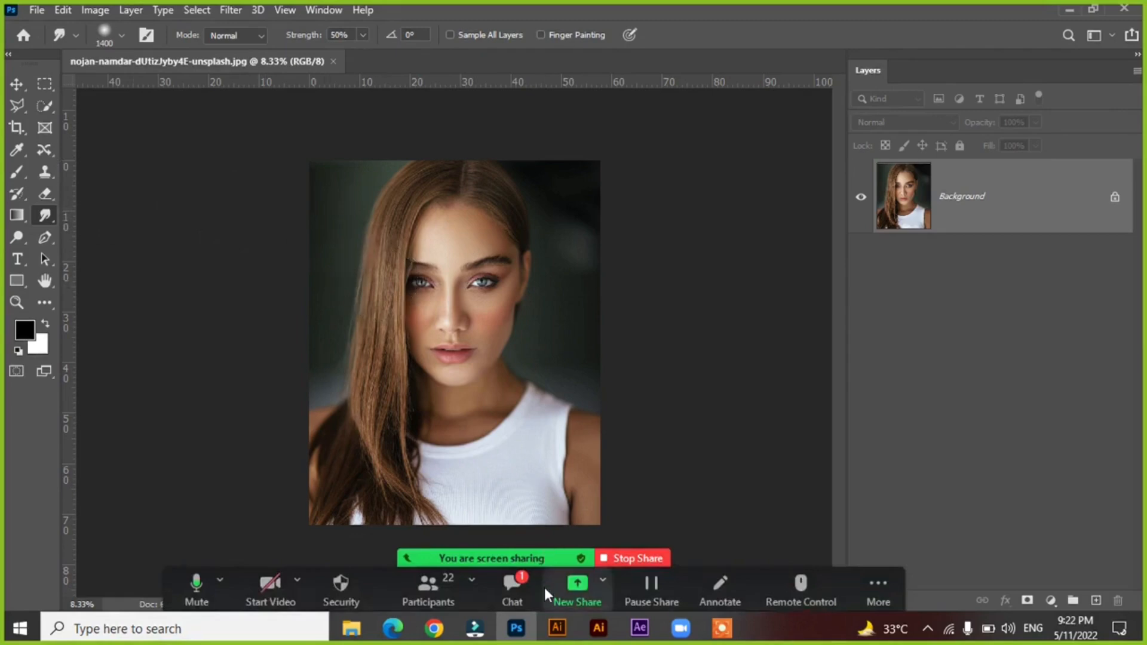
Lower the image's resolution in Image Size with automatic resampling, bringing the document size to about 12.2M, and fit the portrait on screen.
click(95, 10)
click(124, 136)
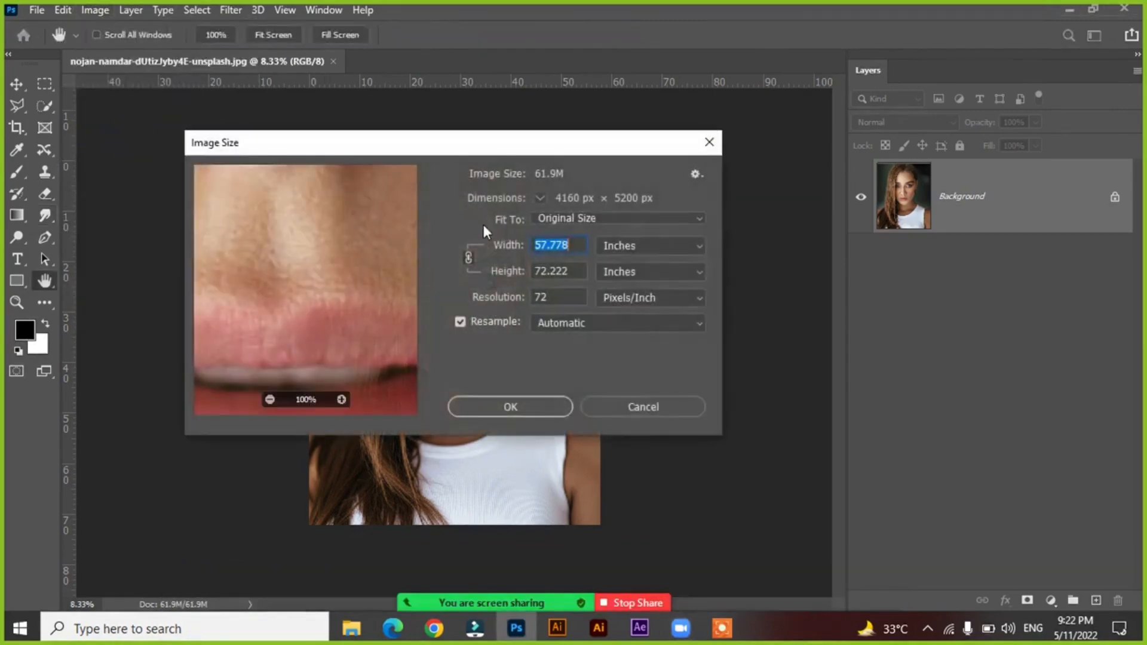
click(557, 298)
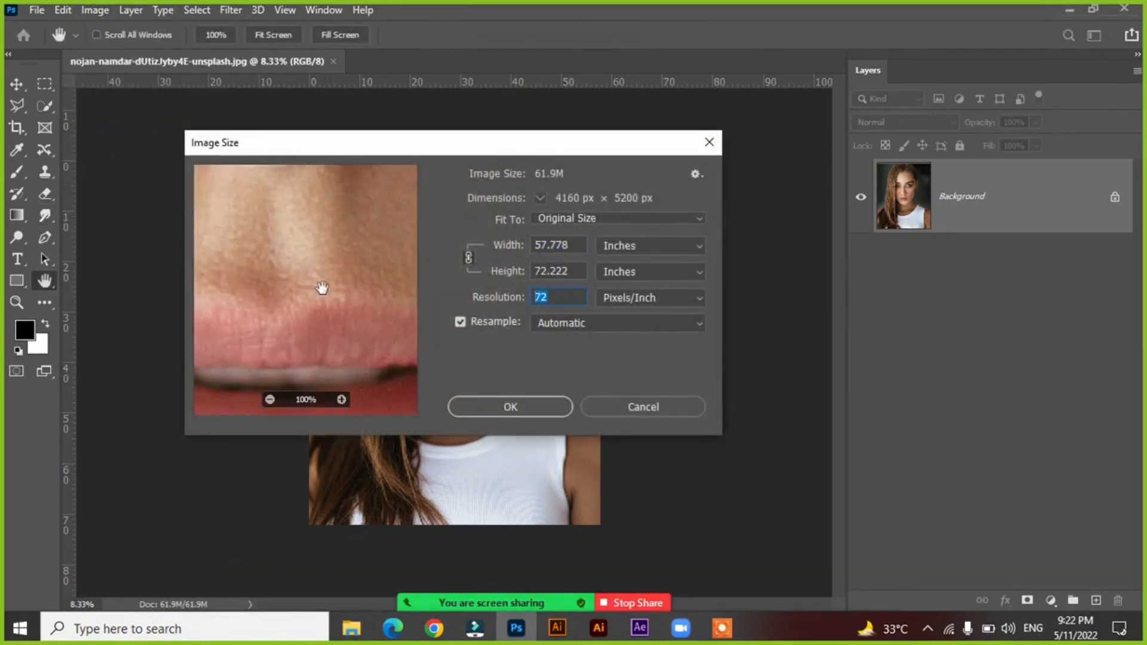
text(30)
key(Return)
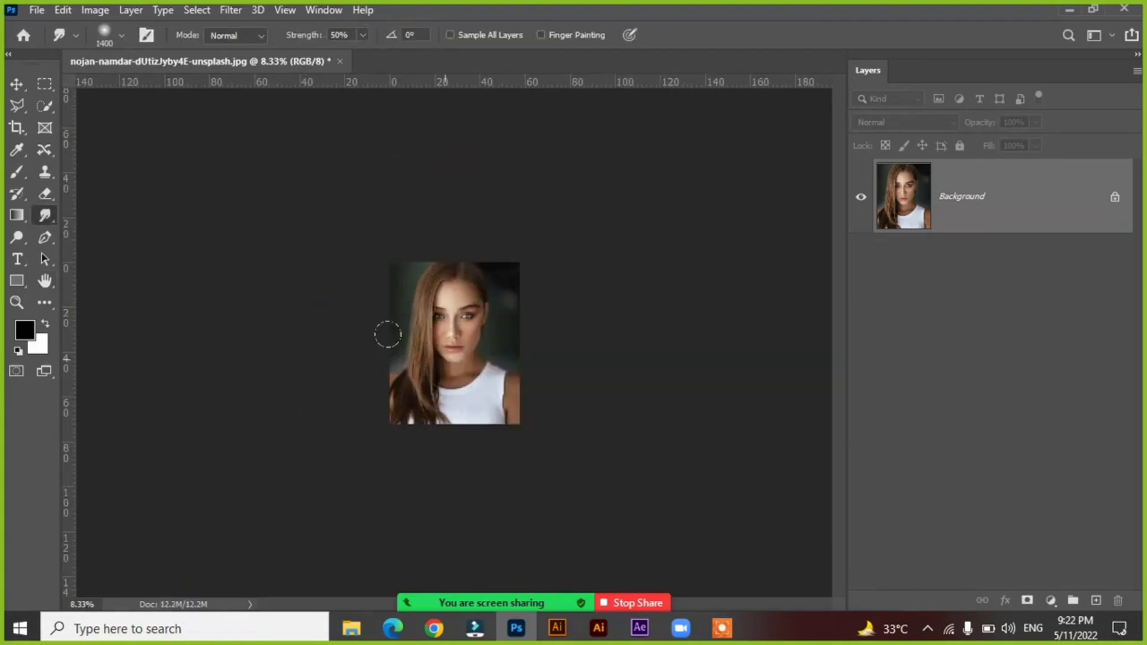
key(ctrl+0)
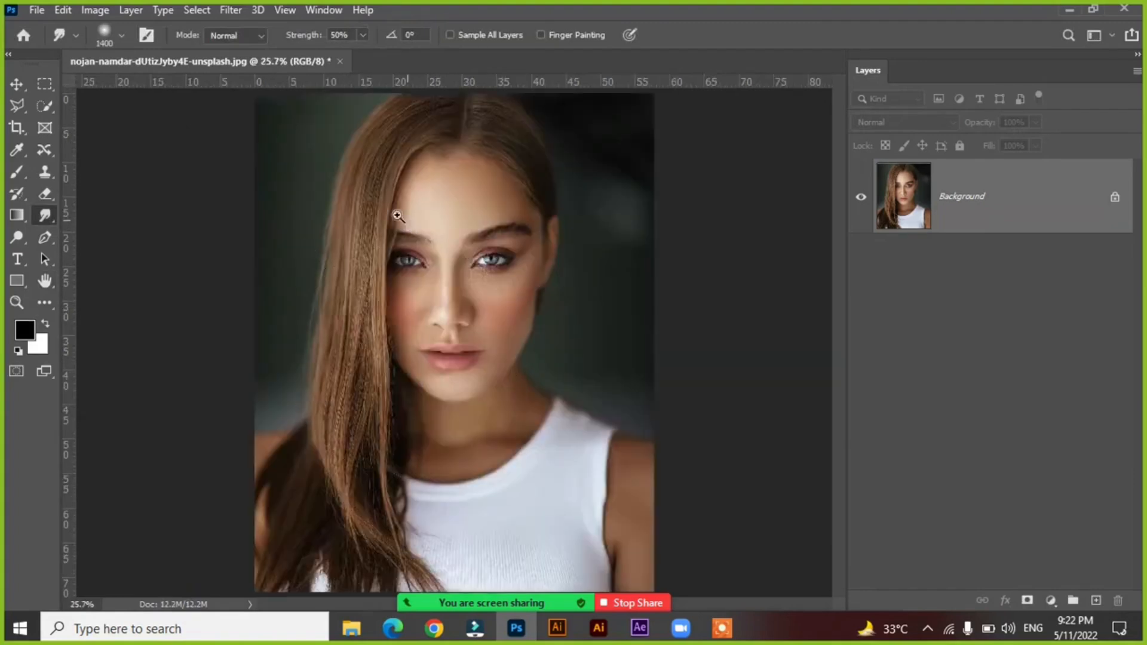
Shrink the Smudge tool's brush to 80 px for working on the face close up.
drag(346, 188, 520, 359)
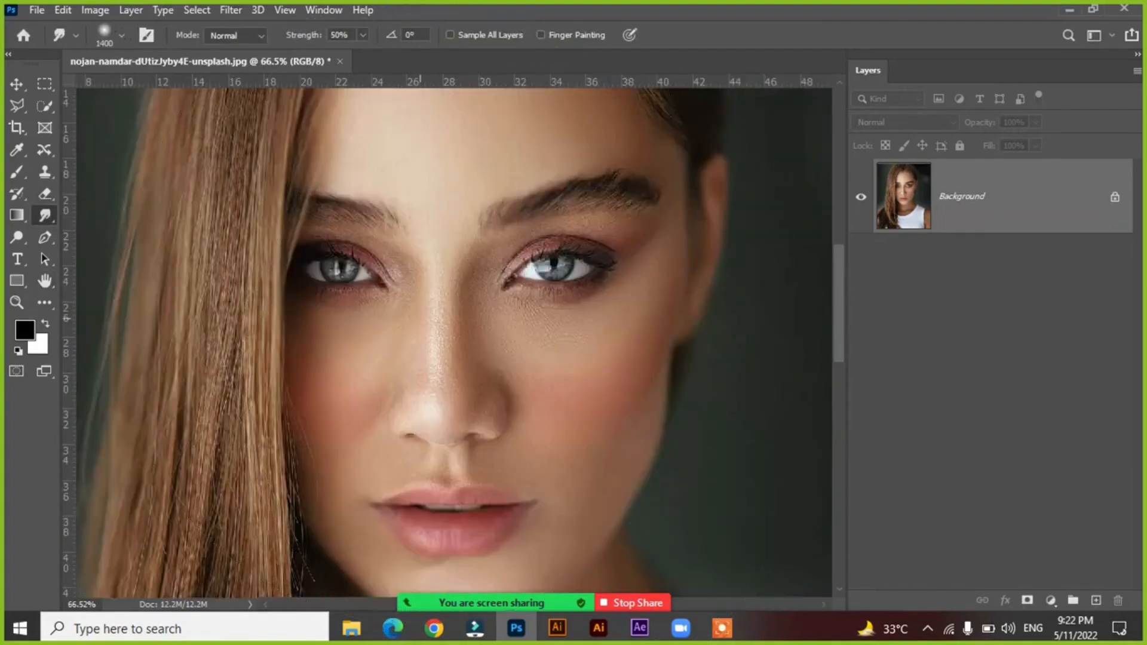
key([)
key([)
key([)
key([)
key([)
key([)
key([)
key([)
key([)
key([)
key([)
key([)
key([)
key([)
key(bracketleft)
key(bracketleft)
key(bracketleft)
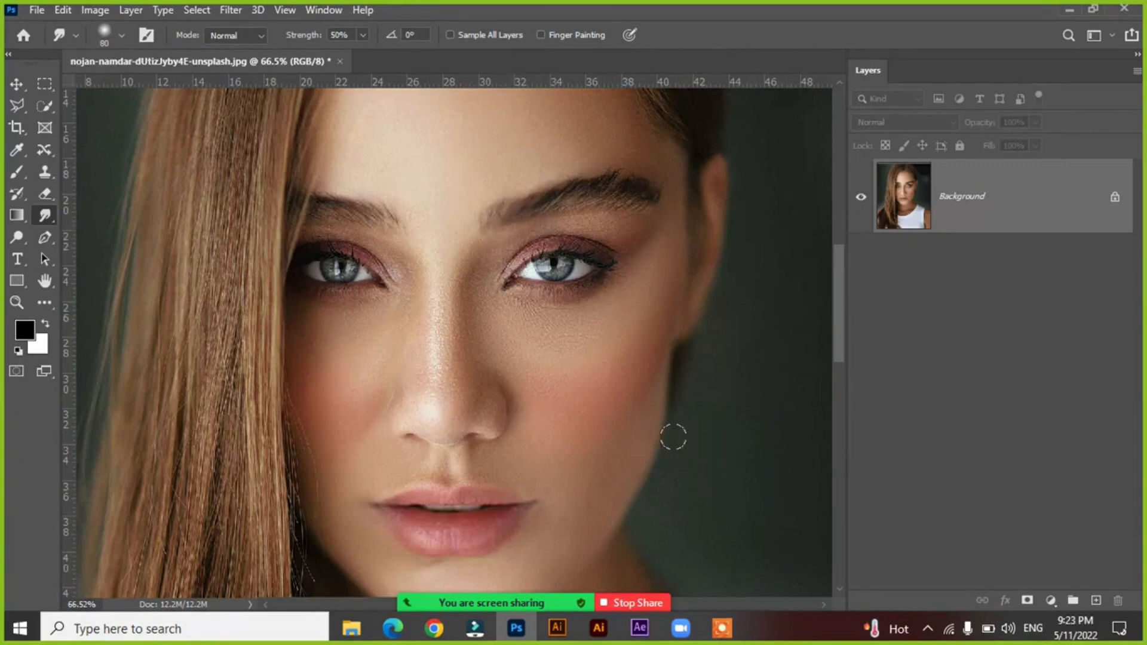
click(722, 627)
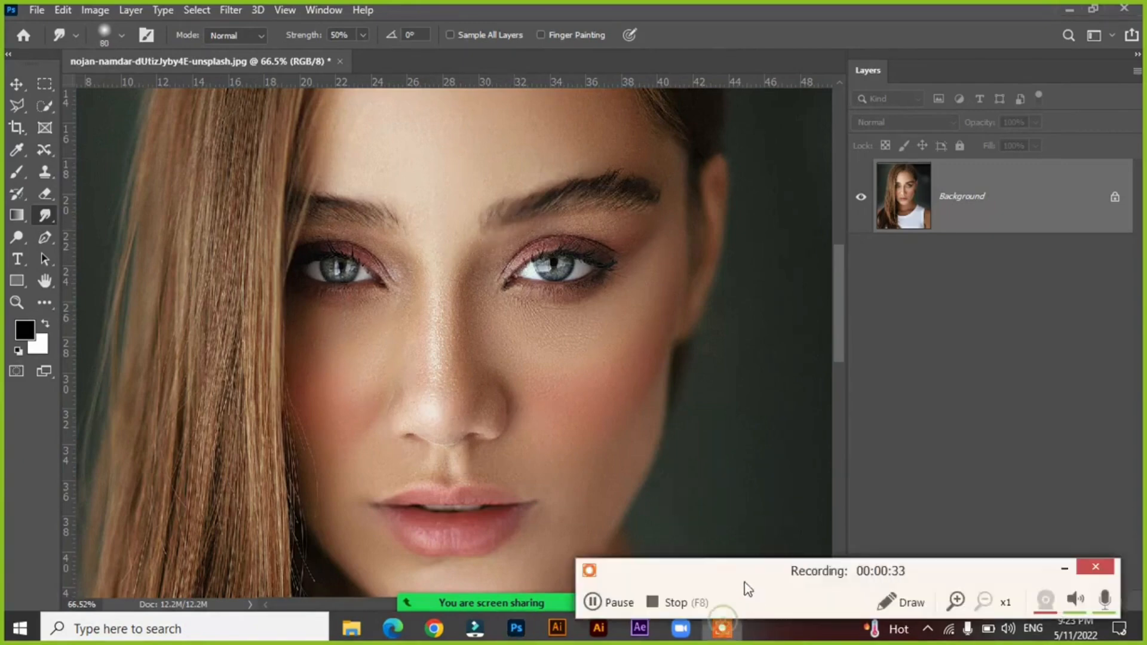
click(1064, 569)
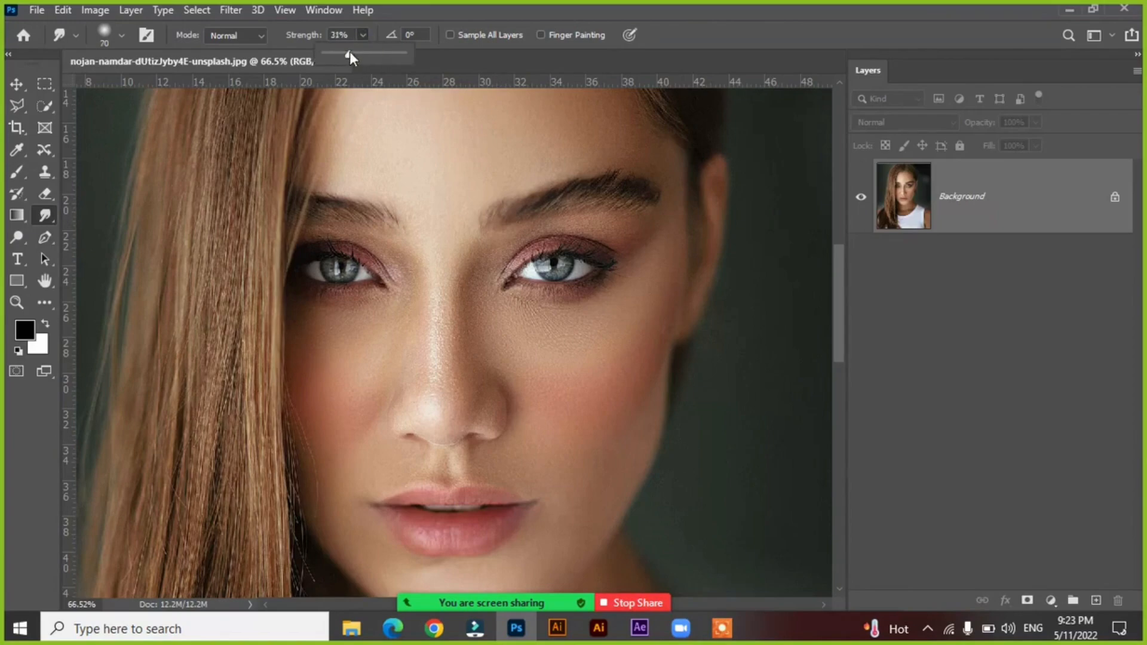
Try smudging both eyebrows and the long hair strands directly on the Background layer with a 70 px brush at 31% strength.
mouse_move(483, 224)
mouse_down()
mouse_move(529, 199)
mouse_move(584, 194)
mouse_move(516, 214)
mouse_move(546, 198)
mouse_move(593, 200)
mouse_move(549, 200)
mouse_move(597, 186)
mouse_move(618, 186)
mouse_move(620, 197)
mouse_move(602, 181)
mouse_move(641, 173)
mouse_move(645, 196)
mouse_move(568, 200)
mouse_move(643, 193)
mouse_up()
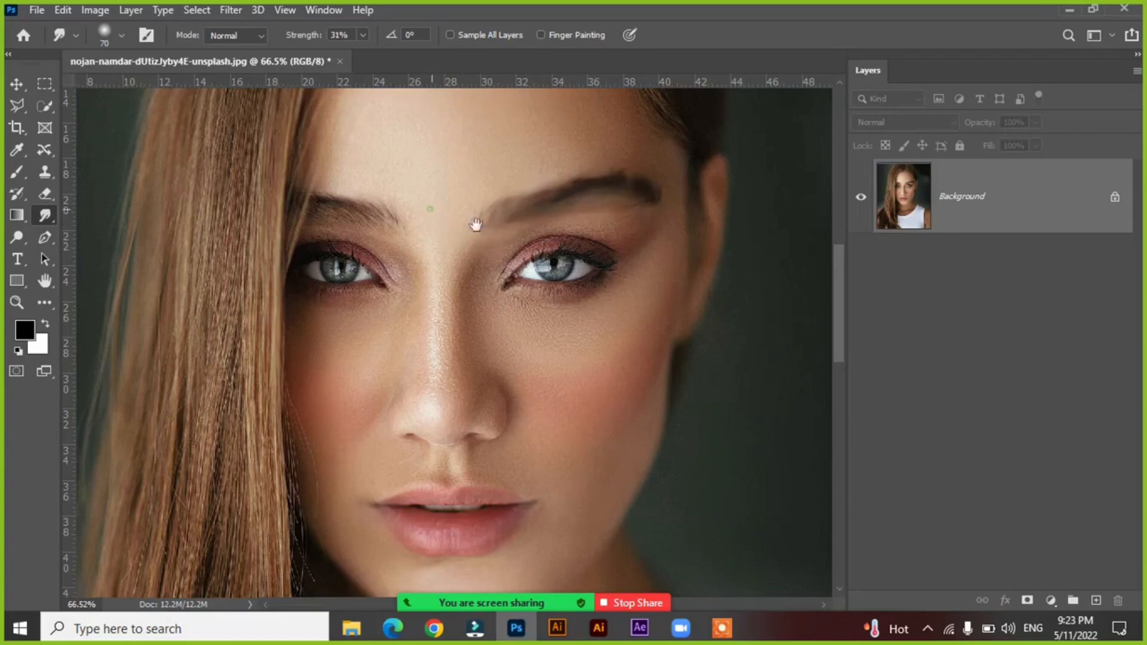
mouse_move(408, 216)
mouse_down()
mouse_move(478, 234)
mouse_move(368, 219)
mouse_up()
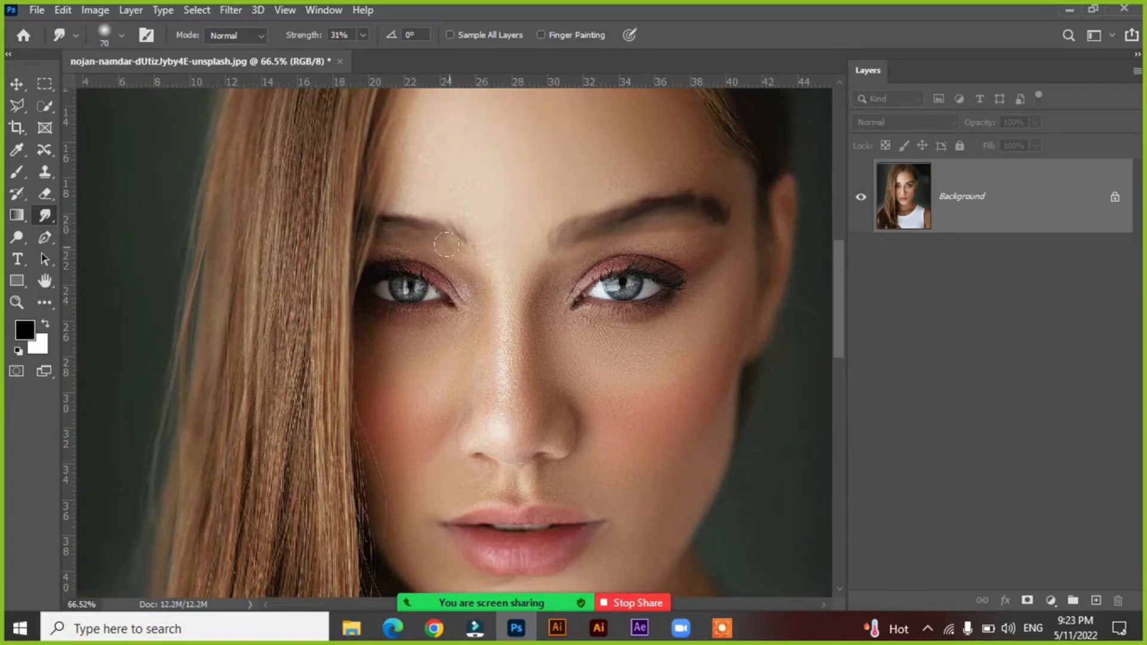
drag(295, 206, 246, 301)
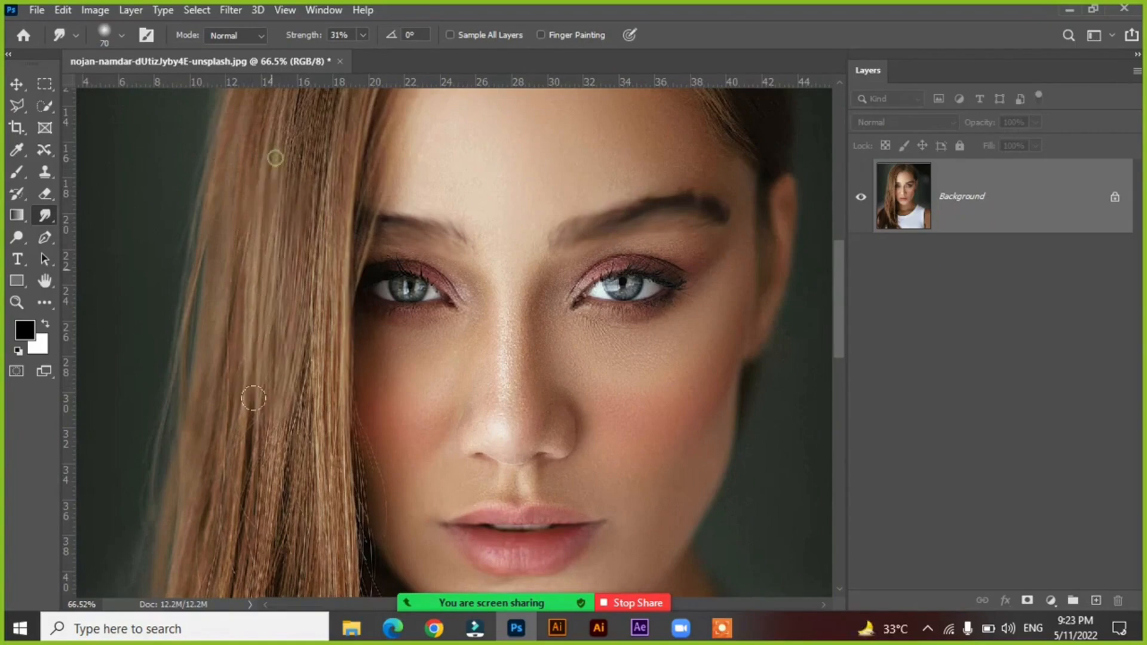
drag(323, 137, 298, 403)
mouse_move(321, 158)
mouse_down()
mouse_move(308, 388)
mouse_move(326, 396)
mouse_move(301, 390)
mouse_move(295, 420)
mouse_up()
drag(266, 388, 254, 472)
drag(227, 376, 224, 471)
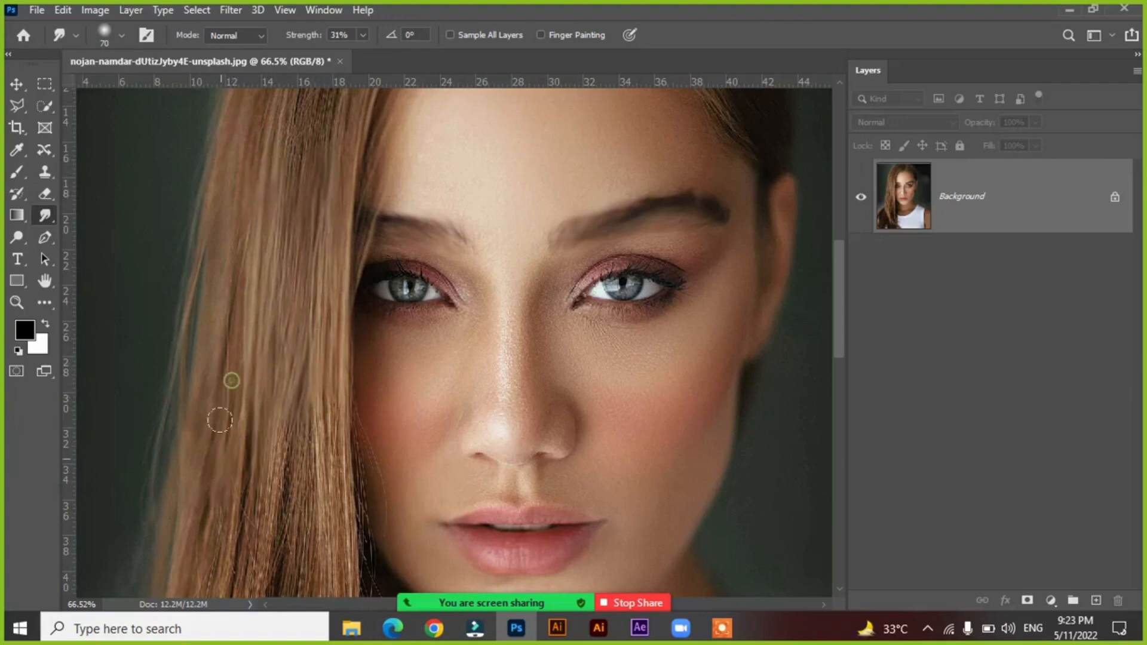
drag(233, 273, 181, 512)
drag(195, 247, 167, 481)
scroll(284, 411, down, 5)
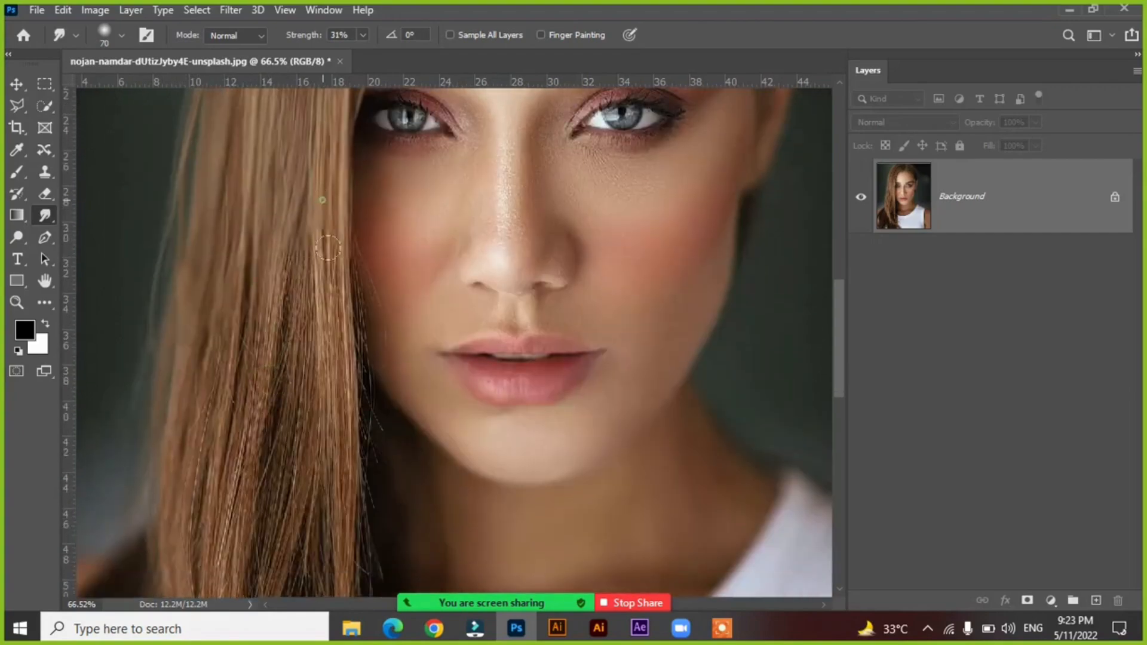
drag(328, 248, 332, 445)
drag(291, 218, 303, 411)
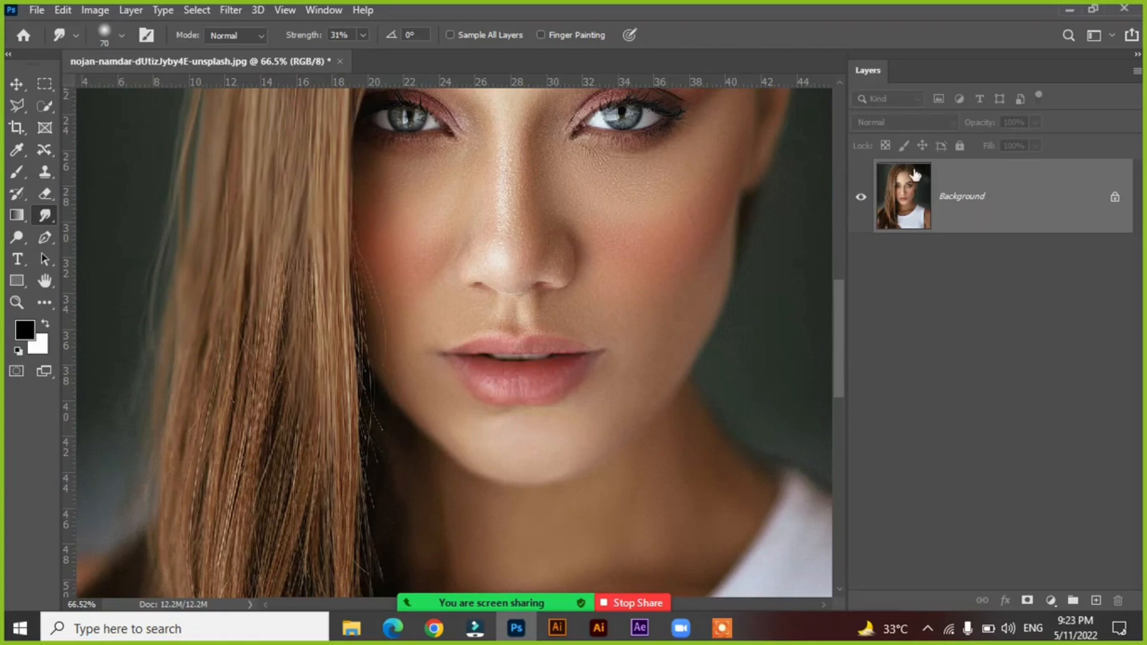
Try unlocking the smudged Background and duplicating it as a separate layer.
key(ctrl+j)
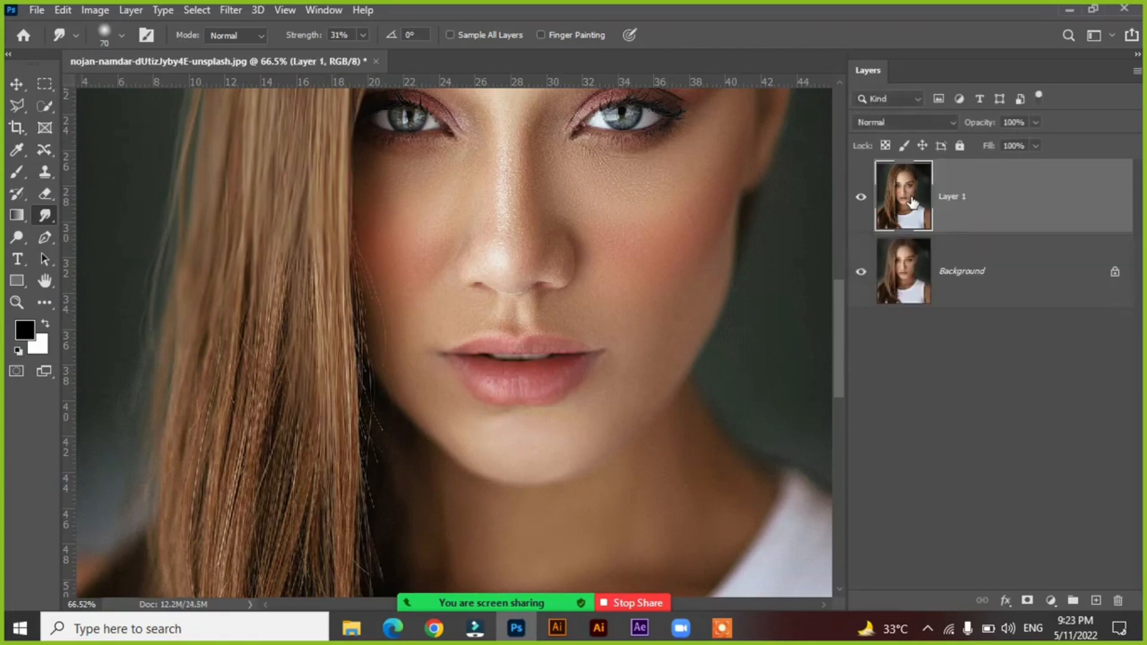
key(ctrl+z)
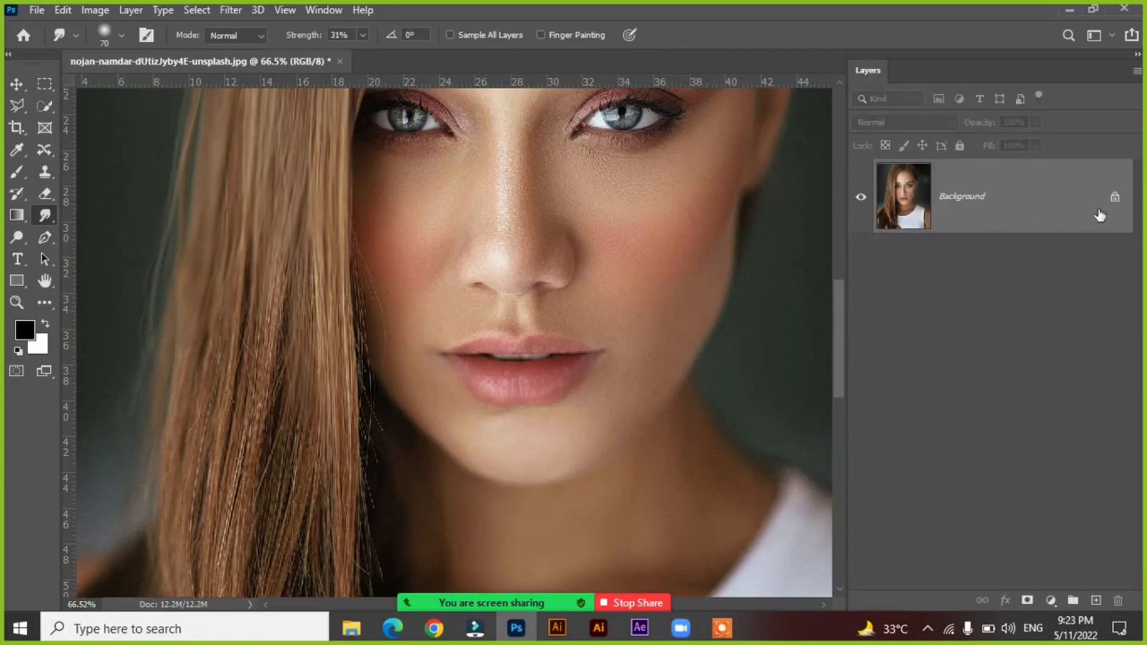
click(1113, 201)
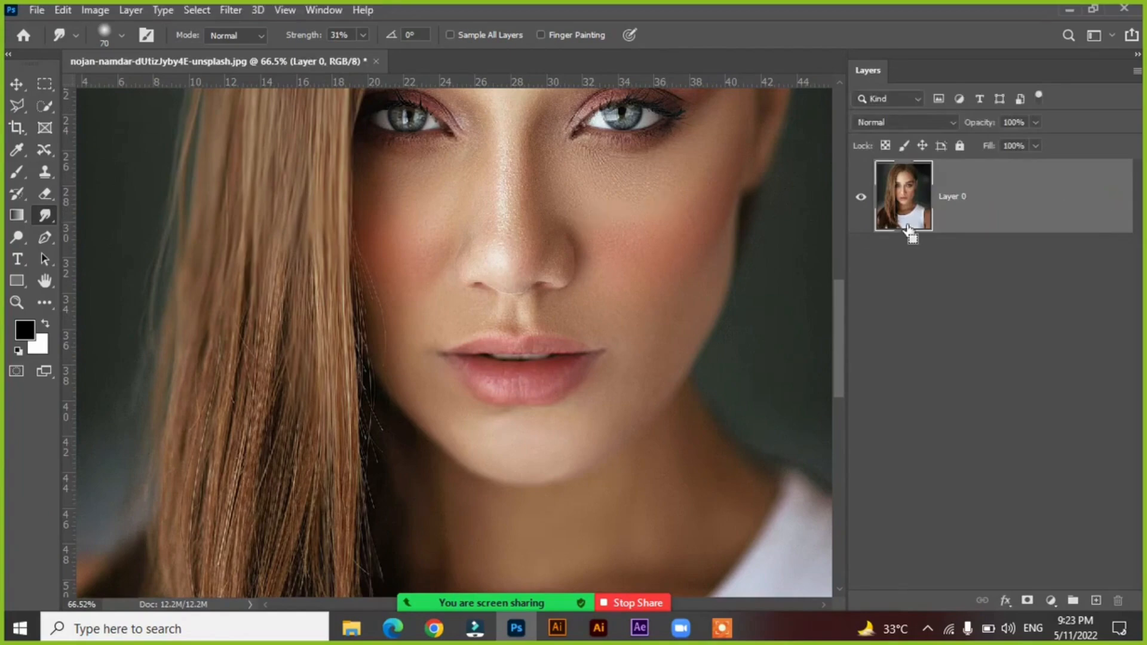
key(ctrl+j)
scroll(504, 320, up, 5)
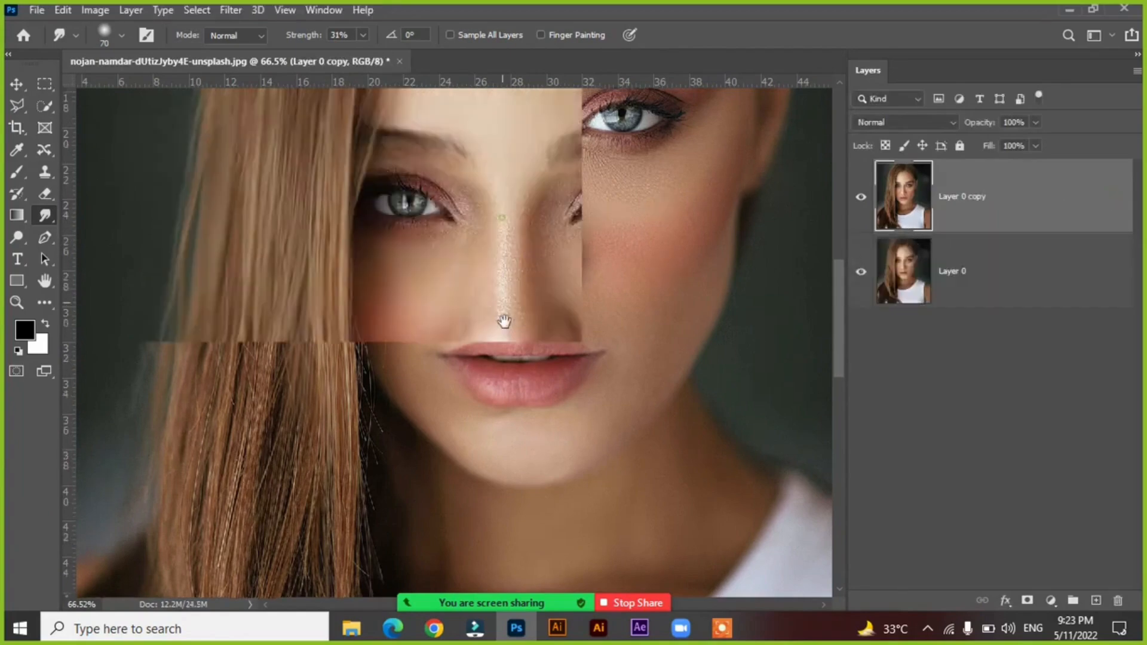
Undo the layer duplication, the unlocking and all smudge strokes back to the locked, unsmudged Background.
key(s)
key(ctrl+z)
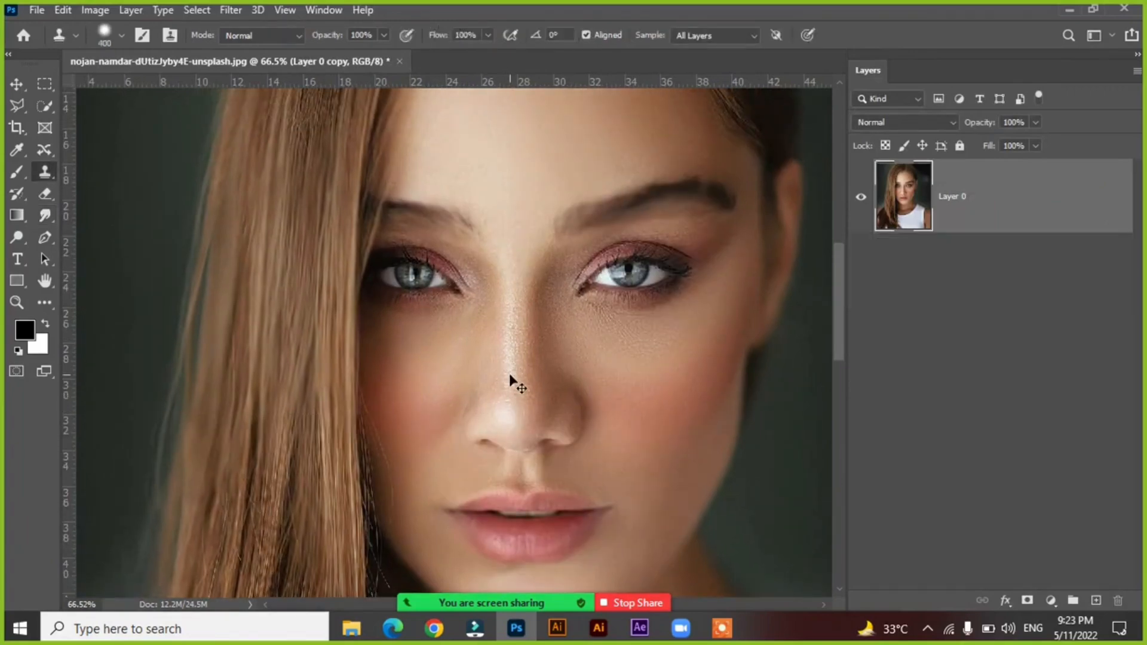
key(ctrl+z)
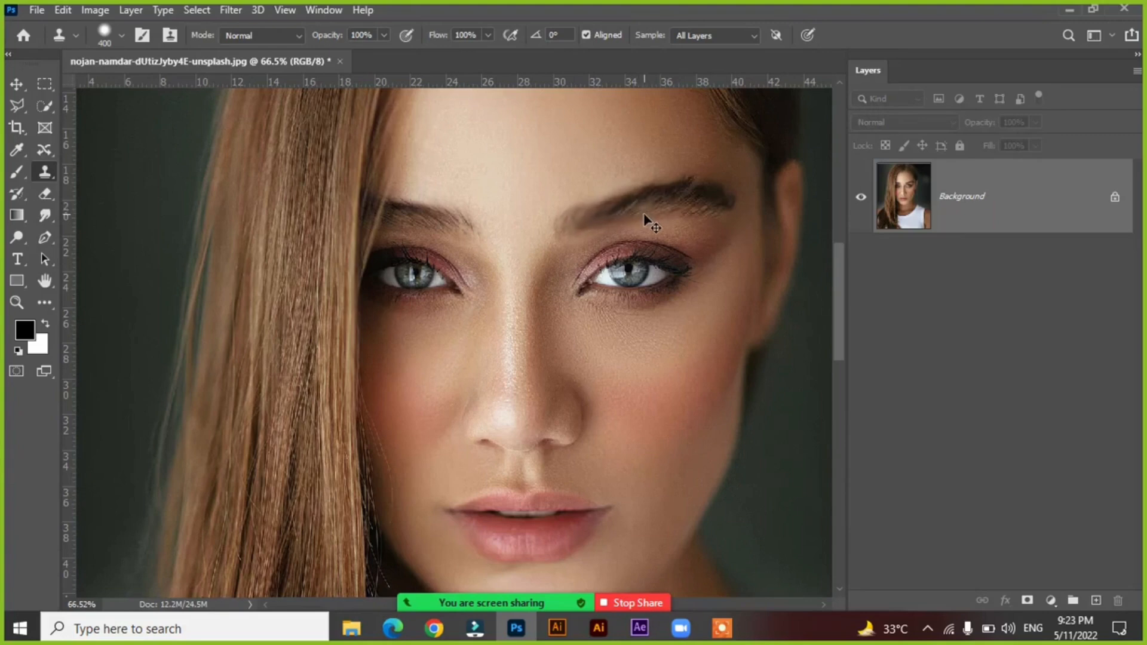
Duplicate the unsmudged Background onto a new layer and switch from the Clone Stamp back to the Smudge tool.
key(ctrl+j)
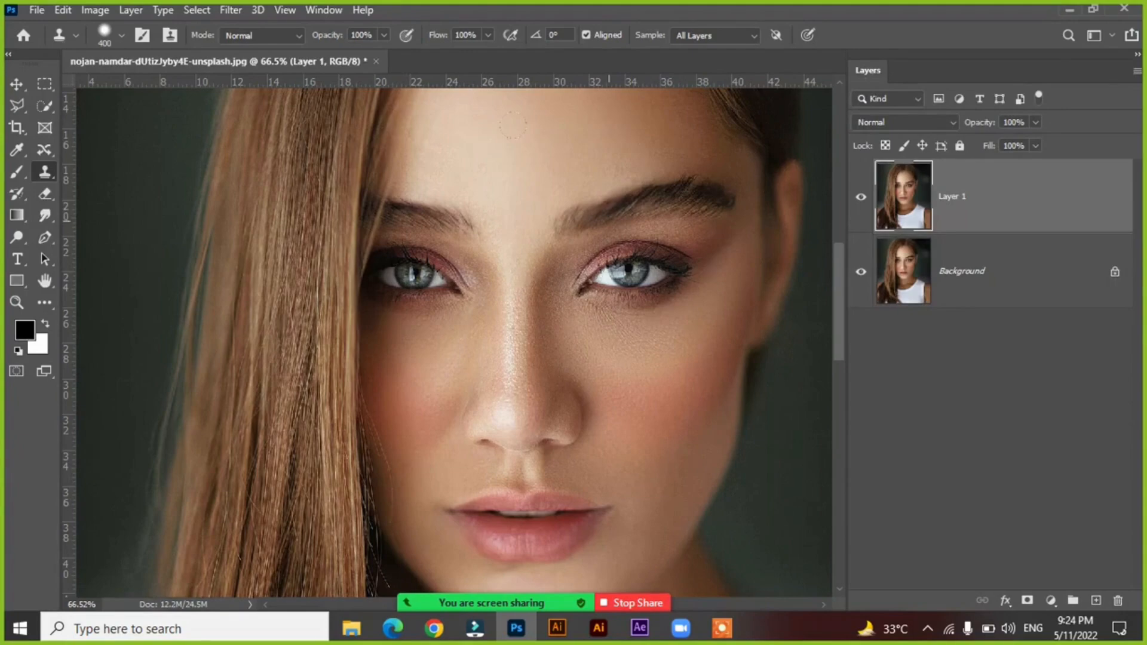
key(bracketleft)
key(bracketleft)
key(bracketleft)
key(bracketleft)
key(bracketleft)
key(bracketleft)
key(bracketleft)
key(bracketleft)
key(bracketleft)
key(bracketleft)
click(562, 231)
click(572, 255)
drag(45, 216, 102, 247)
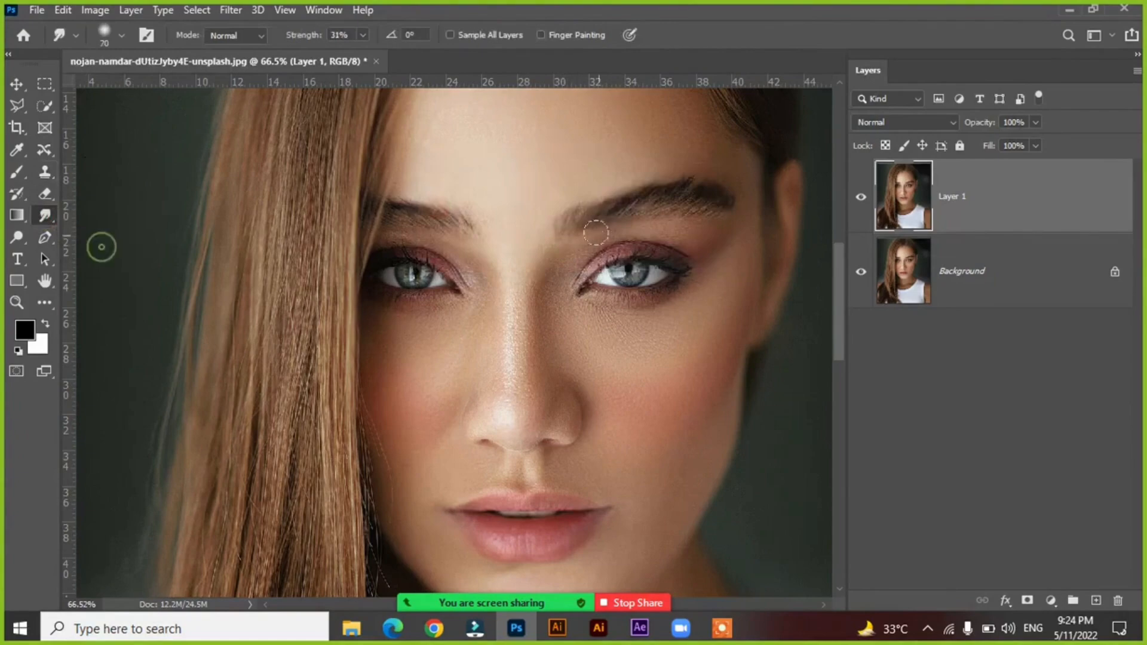
Smooth both eyebrows on the duplicate layer with Smudge strokes along their length, using a 70 px brush at 31% strength.
drag(590, 216, 612, 210)
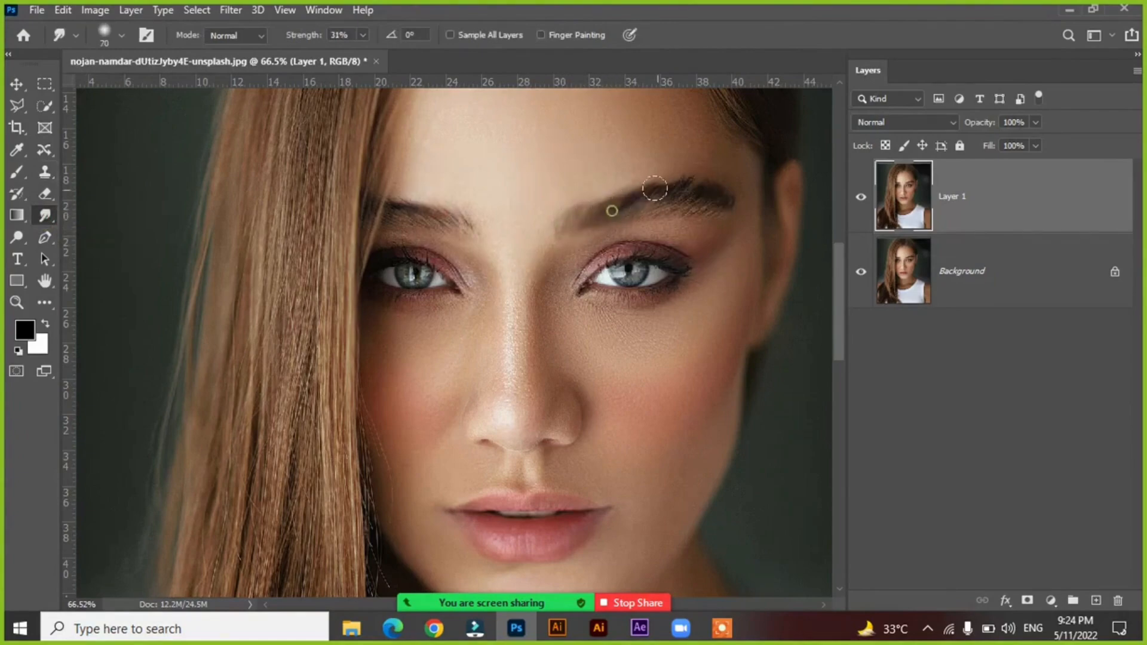
drag(685, 195, 727, 195)
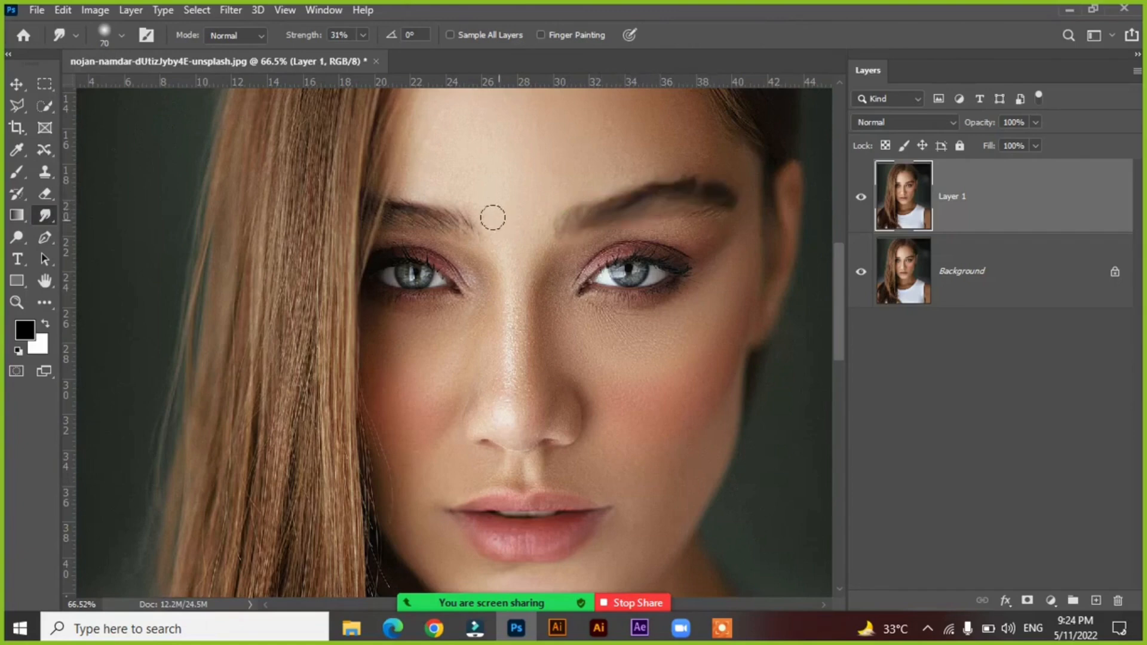
mouse_move(443, 221)
mouse_down()
mouse_move(395, 211)
mouse_move(387, 223)
mouse_move(366, 210)
mouse_up()
Smudge the long hair beside the forehead and cheek with downward strokes that follow the strands.
drag(325, 137, 308, 369)
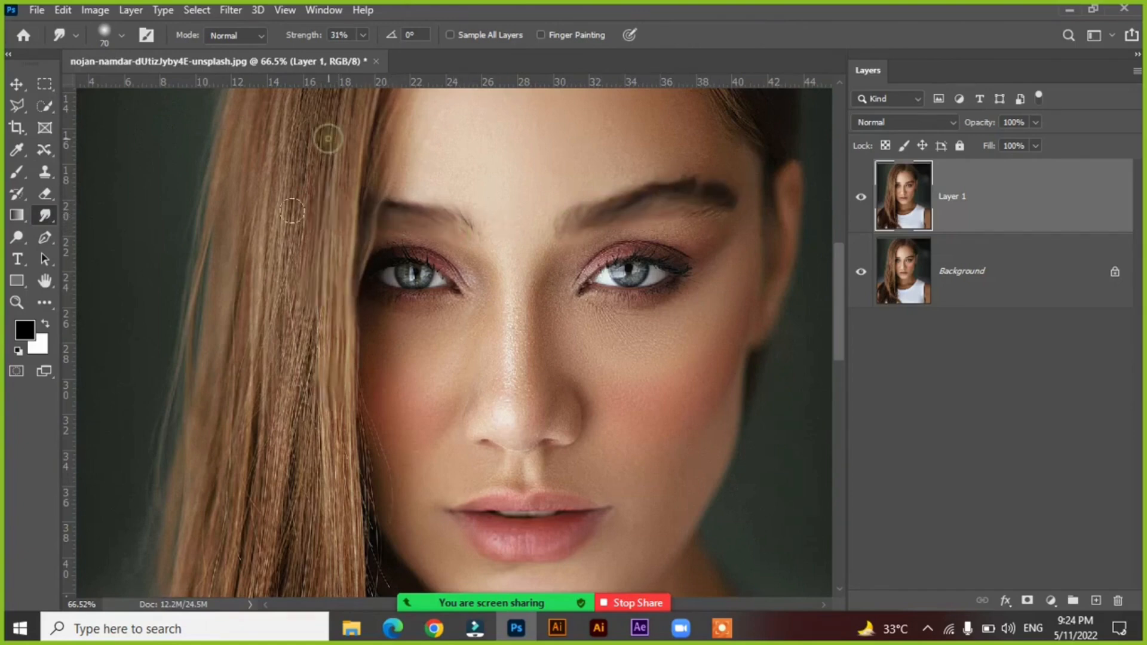
drag(314, 151, 292, 359)
drag(292, 181, 265, 384)
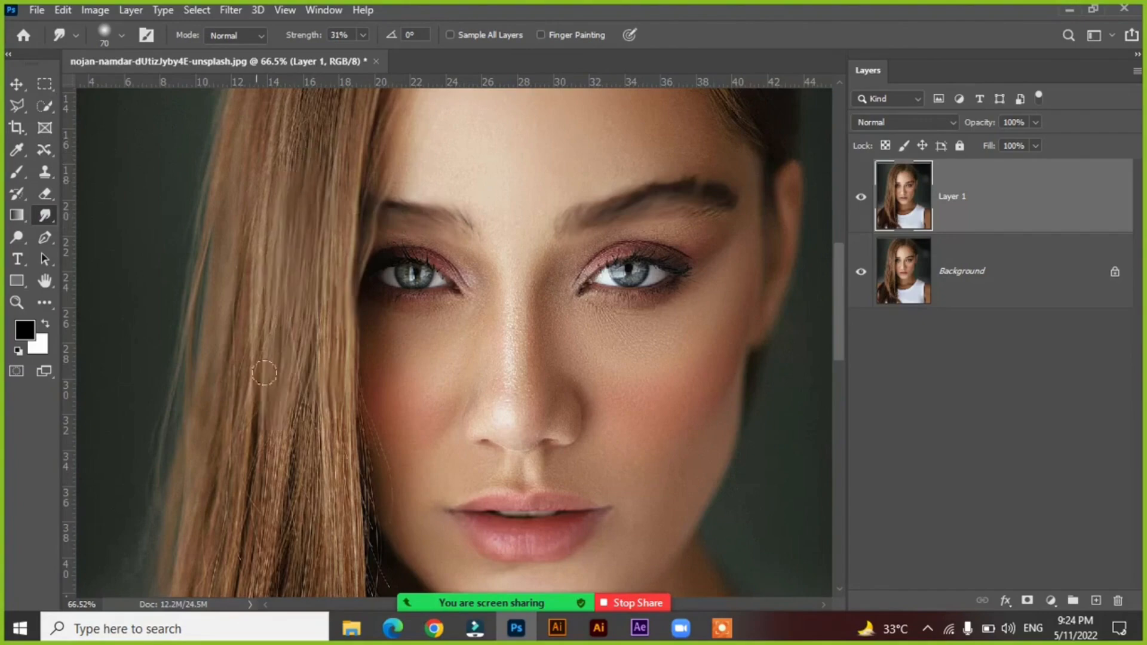
drag(315, 509, 335, 430)
drag(350, 497, 352, 518)
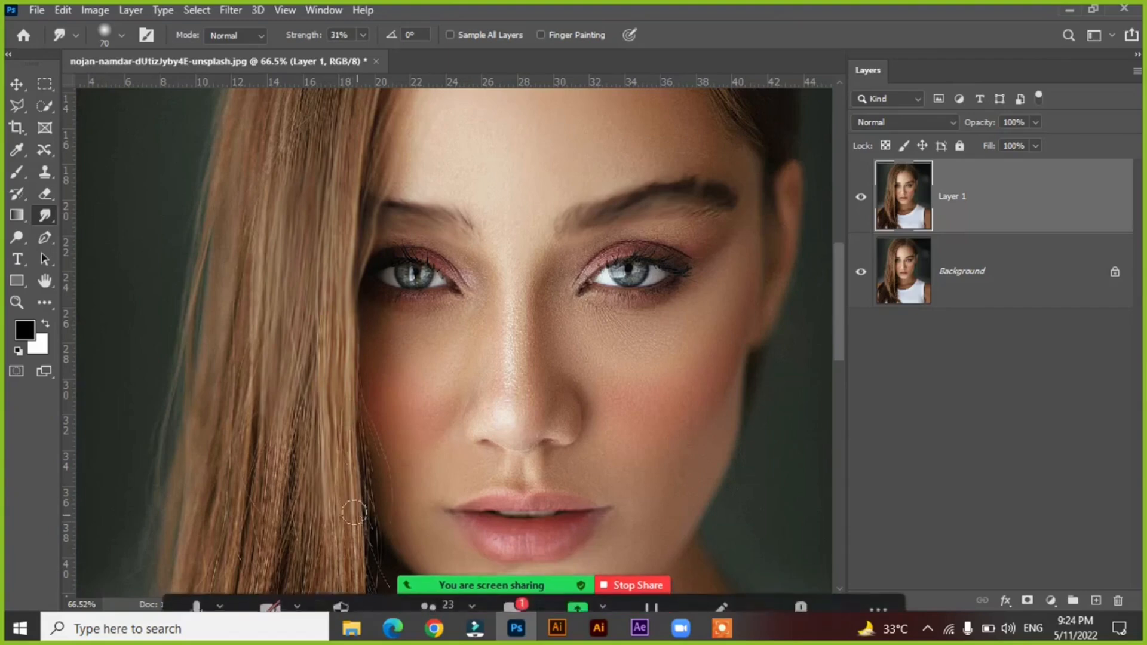
drag(307, 374, 312, 525)
drag(278, 399, 282, 500)
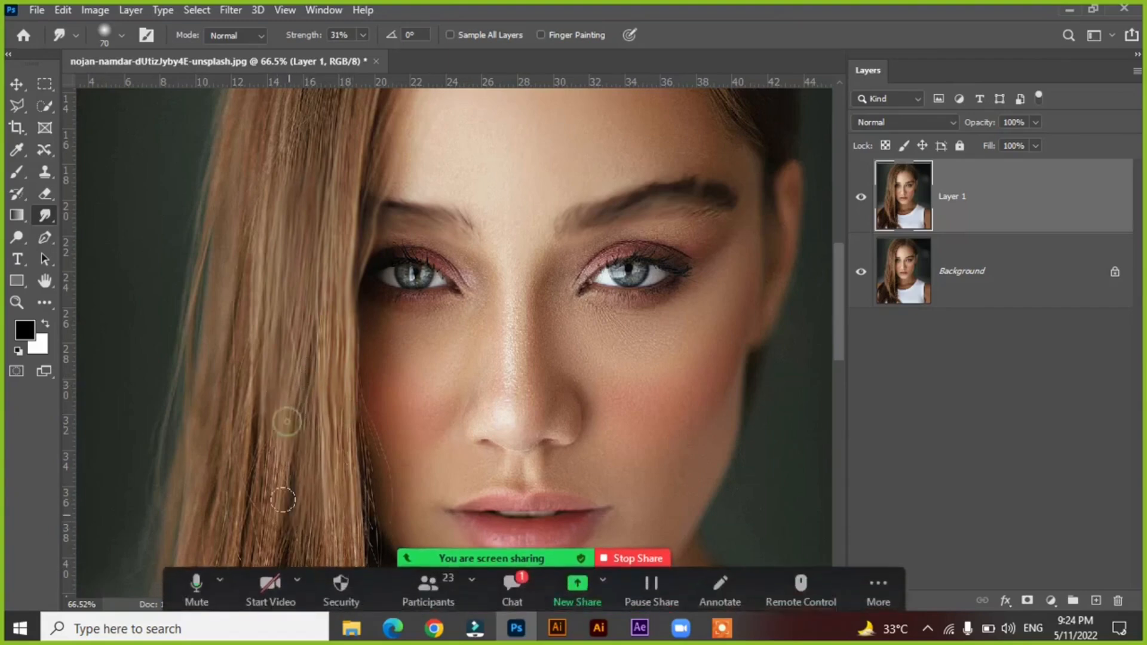
mouse_move(287, 422)
mouse_down()
mouse_move(261, 535)
mouse_move(240, 555)
mouse_up()
drag(285, 327, 250, 505)
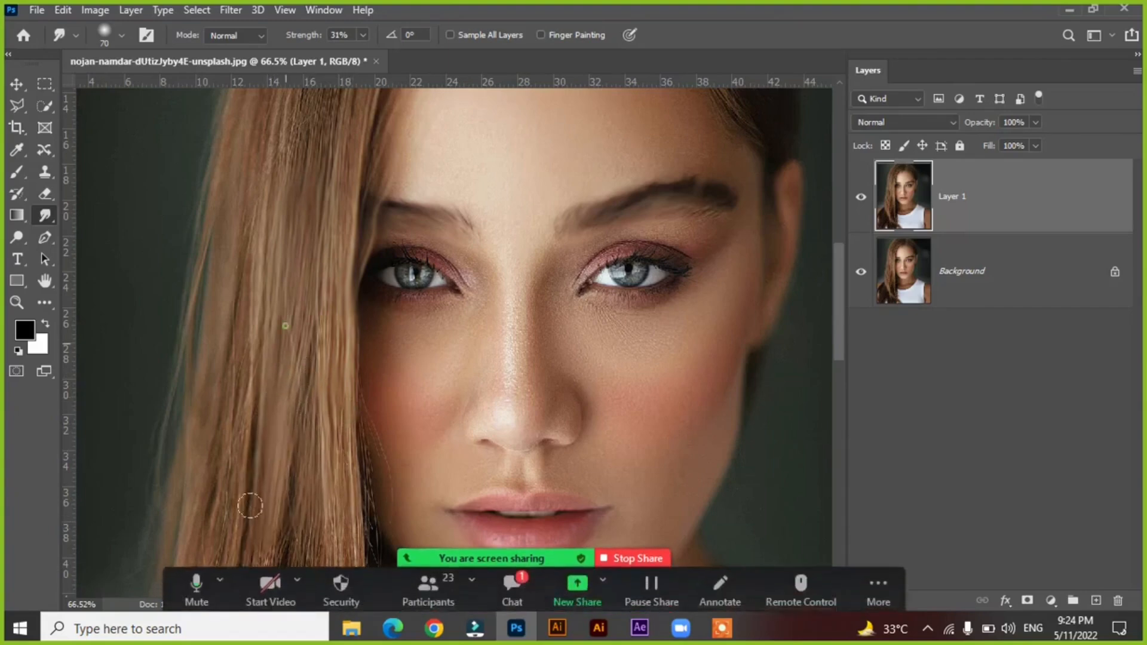
drag(263, 317, 236, 505)
Smudge the hair beside the mouth, chin and neck downward along the strands to blend the fine stray hairs.
key(space)
drag(338, 388, 338, 236)
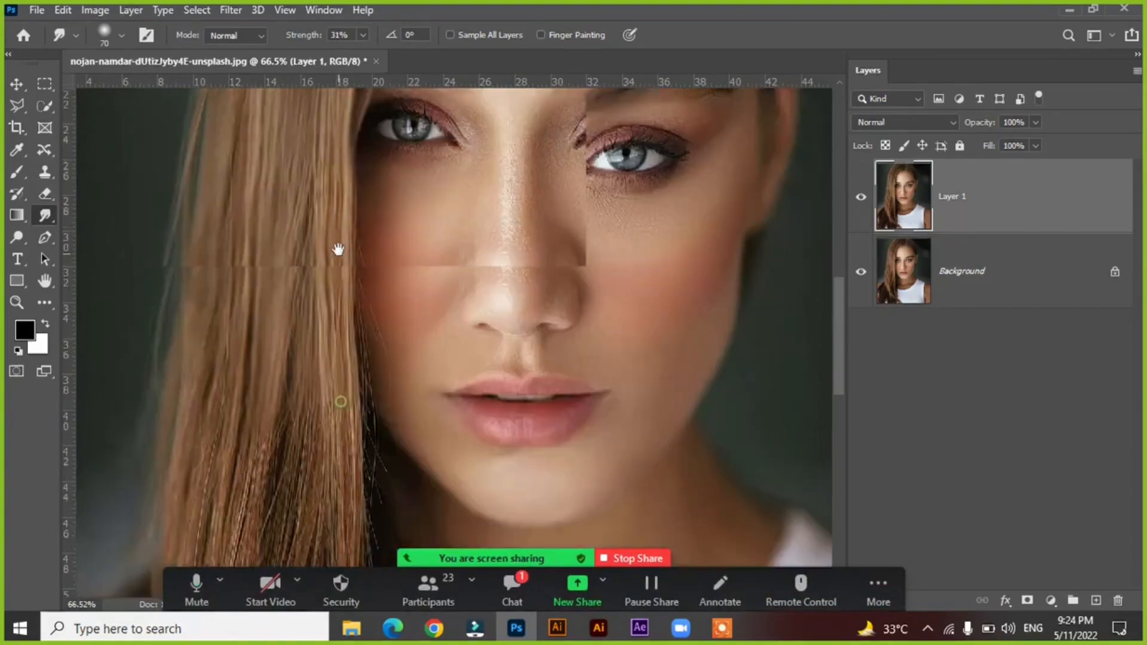
drag(240, 132, 222, 325)
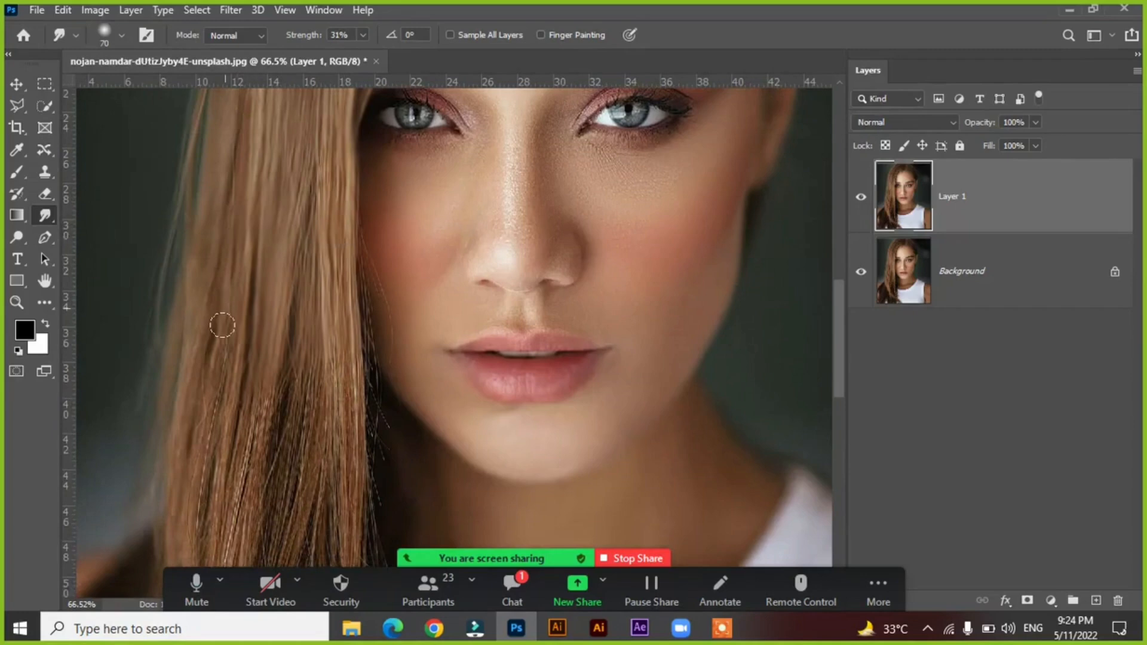
drag(199, 420, 198, 460)
mouse_move(225, 328)
mouse_down()
mouse_move(215, 478)
mouse_move(253, 448)
mouse_up()
drag(290, 377, 292, 463)
mouse_move(295, 355)
mouse_down()
mouse_move(251, 517)
mouse_move(282, 448)
mouse_move(279, 488)
mouse_move(305, 489)
mouse_up()
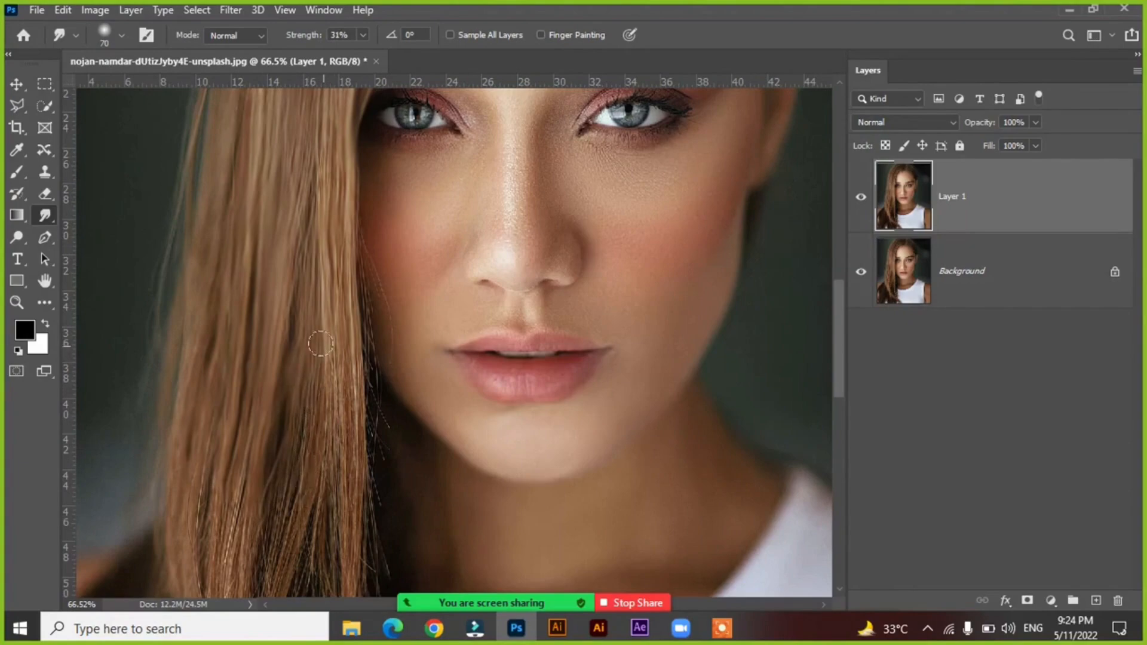
drag(322, 345, 323, 491)
drag(345, 337, 349, 532)
drag(310, 400, 302, 543)
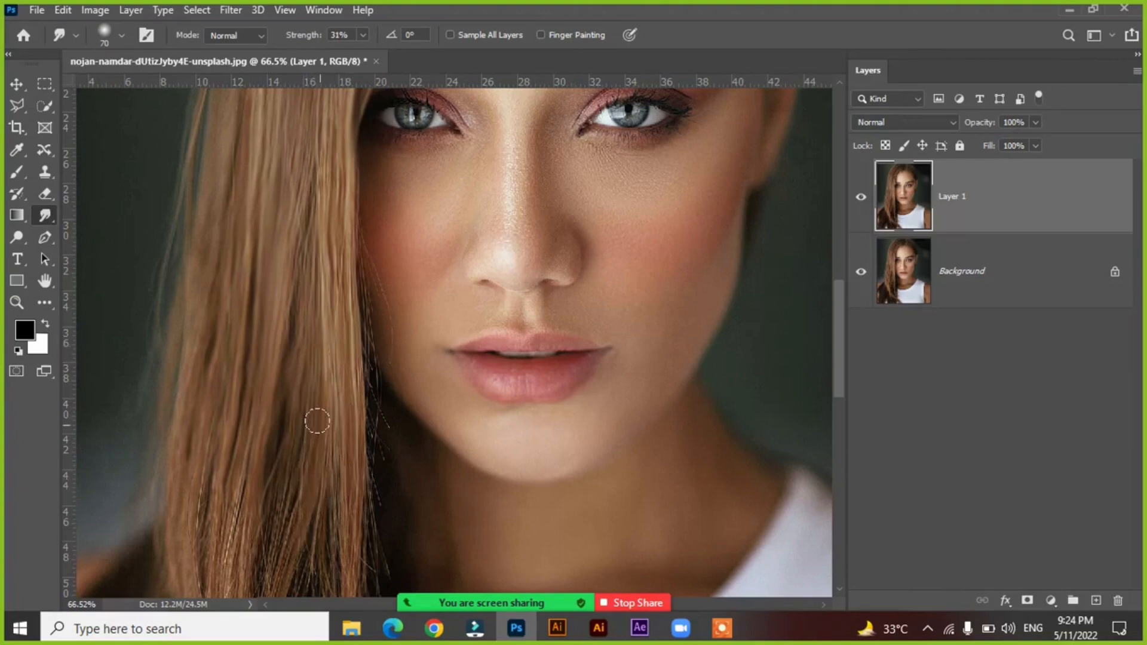
Smudge the lower lengths of the long hair downward along the strands, toward the hair ends.
drag(274, 501, 269, 557)
drag(279, 479, 253, 550)
drag(244, 474, 227, 569)
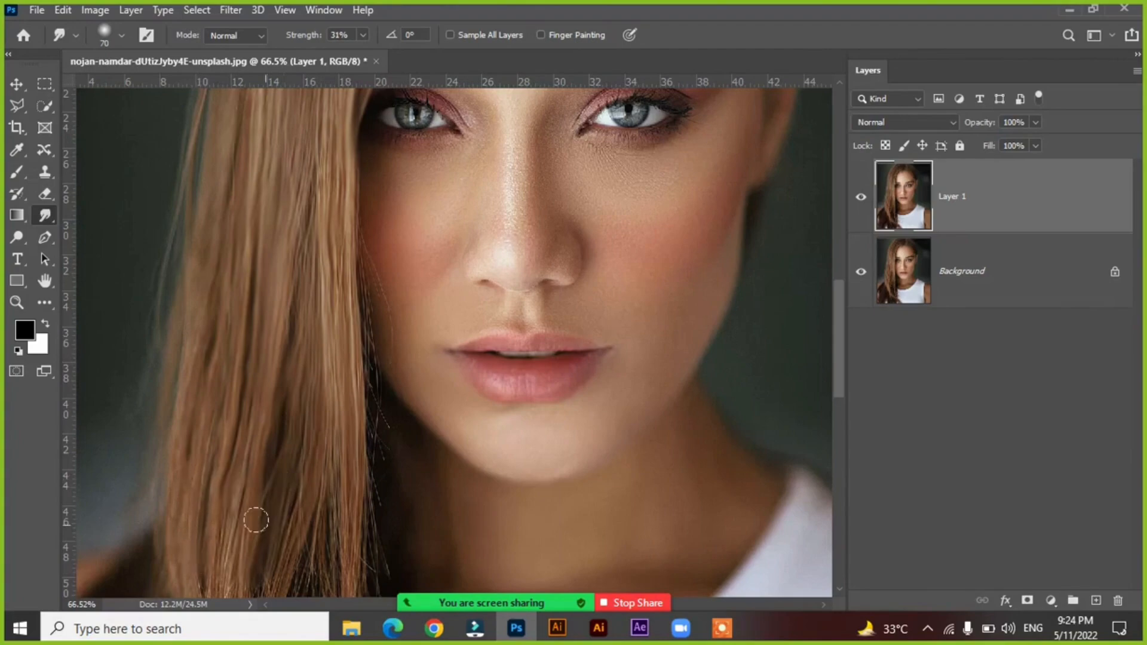
scroll(243, 500, down, 3)
drag(277, 436, 274, 469)
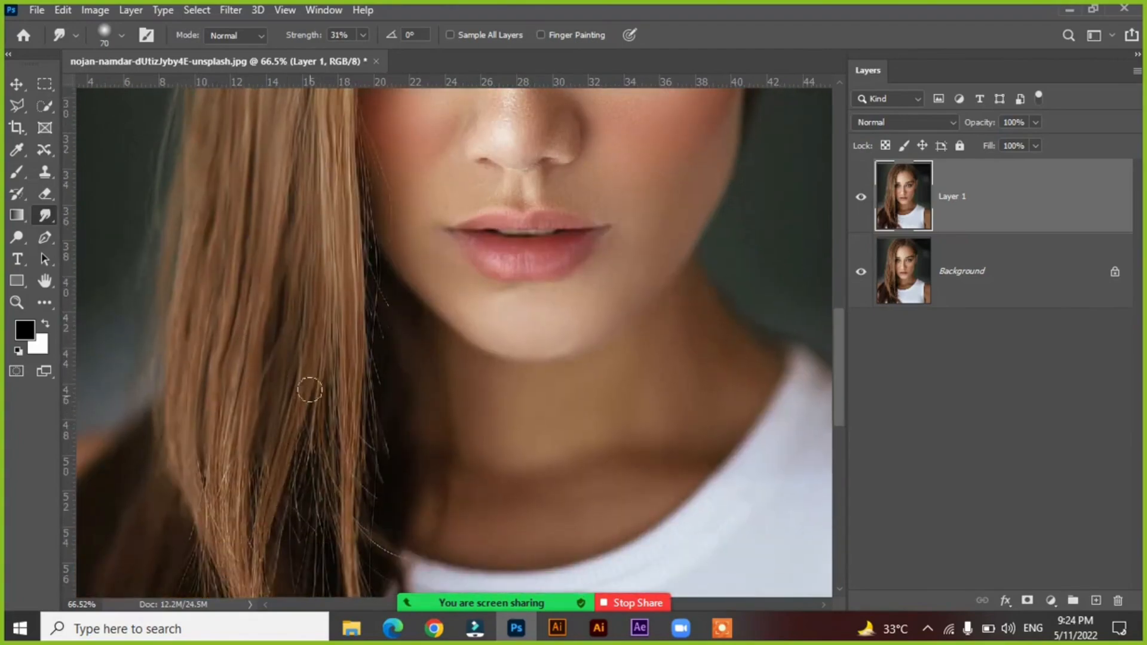
Smudge the hair strands hanging beside the neck downward, blending the fine stray hairs into the dark hair behind.
drag(321, 361, 288, 523)
drag(329, 388, 312, 508)
drag(351, 273, 354, 530)
drag(329, 376, 329, 529)
drag(350, 289, 363, 487)
drag(338, 318, 367, 491)
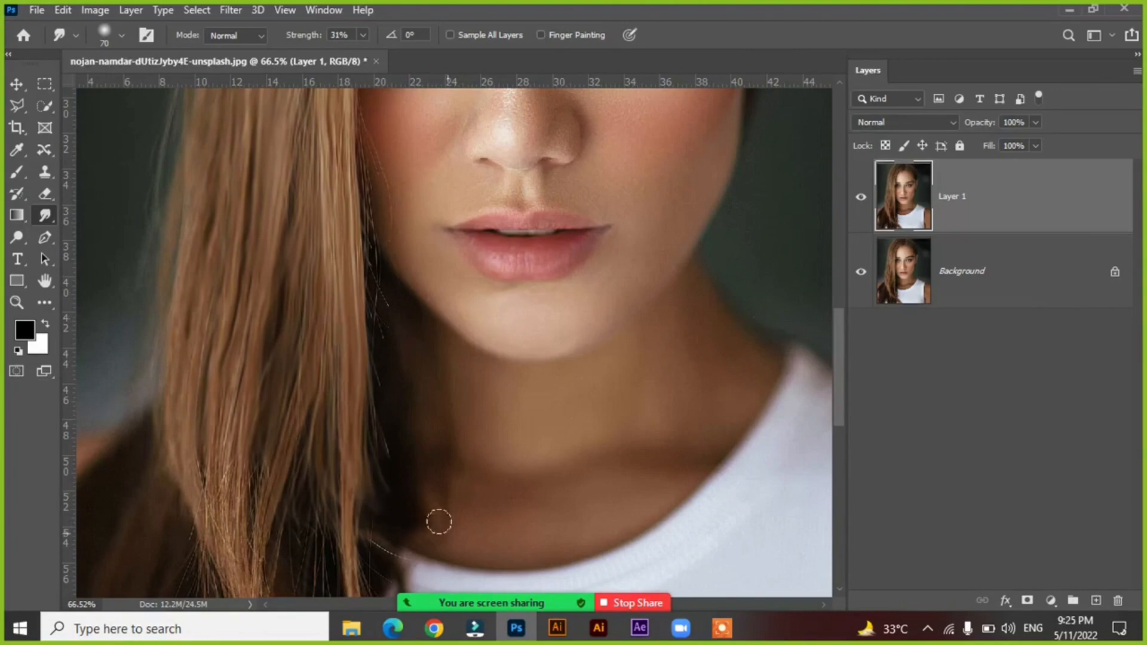
drag(354, 401, 399, 507)
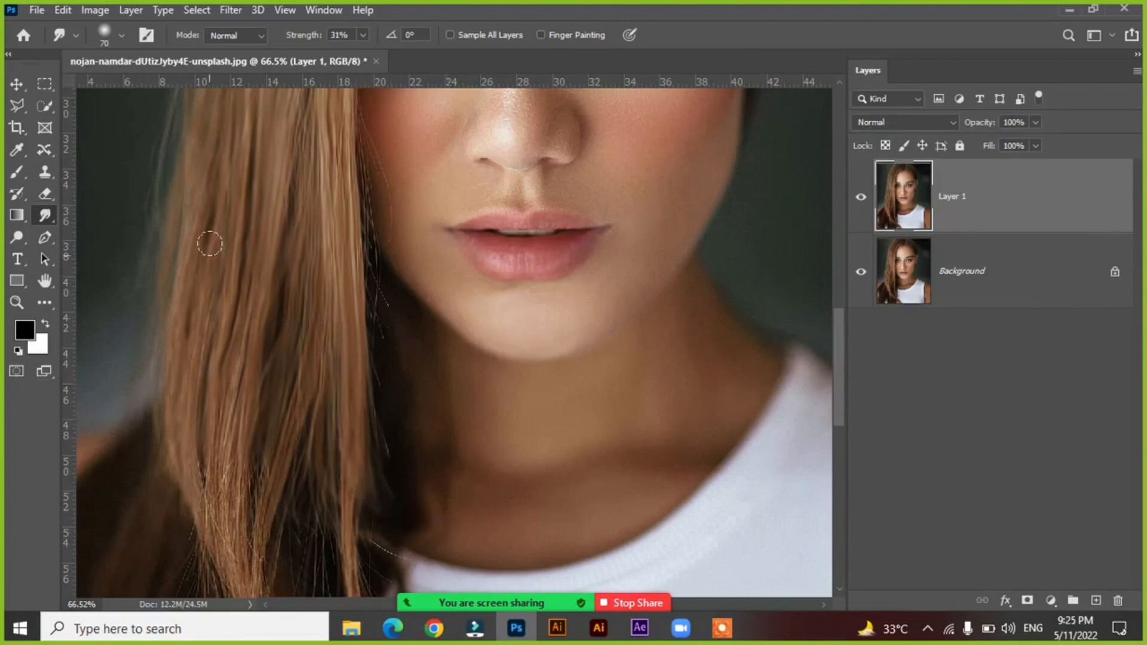
Soften the outer edge of the long hair with Smudge strokes toward the background, and undo the last stroke.
mouse_move(210, 226)
mouse_down()
mouse_move(164, 391)
mouse_move(103, 418)
mouse_up()
drag(223, 263, 125, 350)
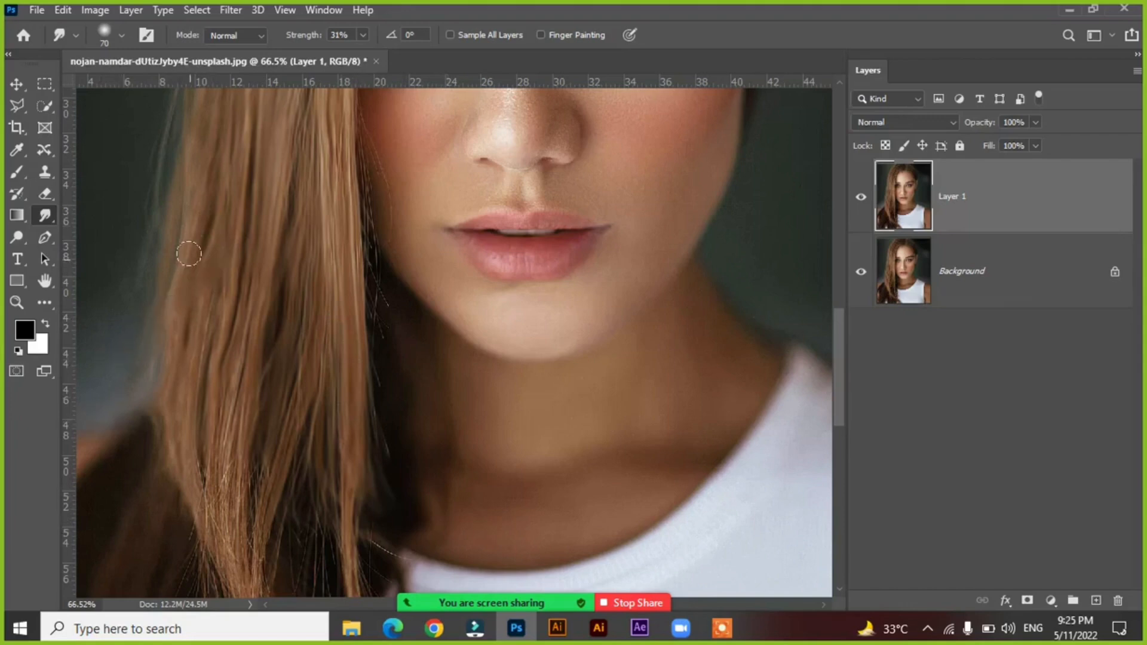
drag(191, 256, 153, 348)
key(ctrl+z)
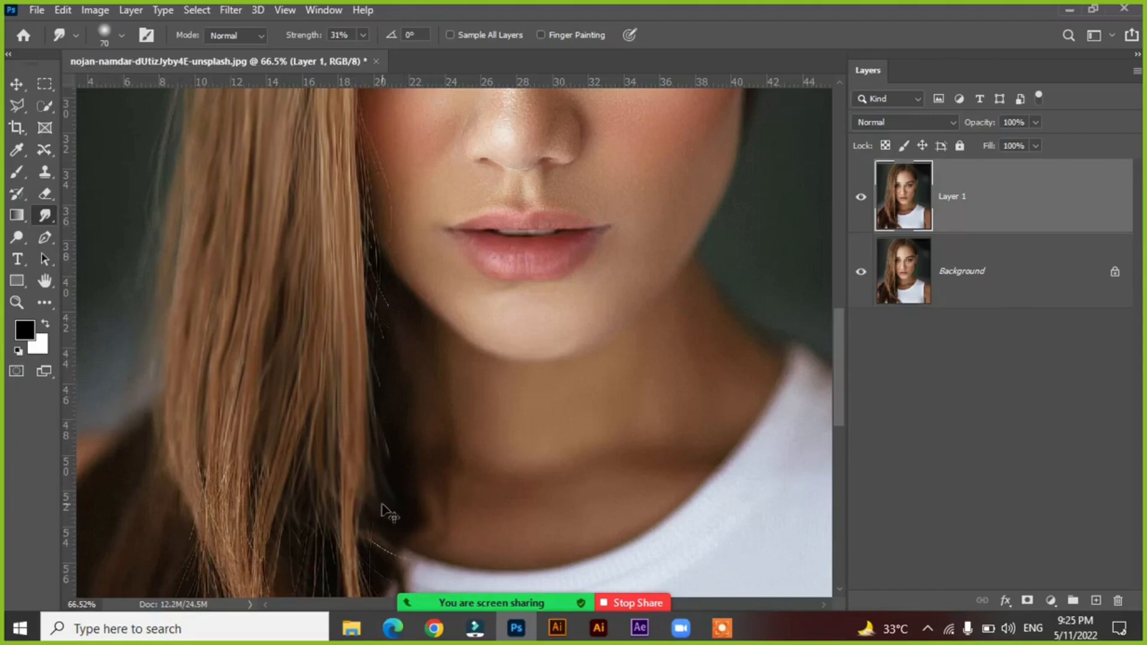
Smudge the main lock of hair below shoulder height along its curve down toward the chest.
mouse_move(322, 460)
mouse_down()
mouse_move(312, 288)
mouse_move(356, 494)
mouse_up()
drag(333, 346, 321, 262)
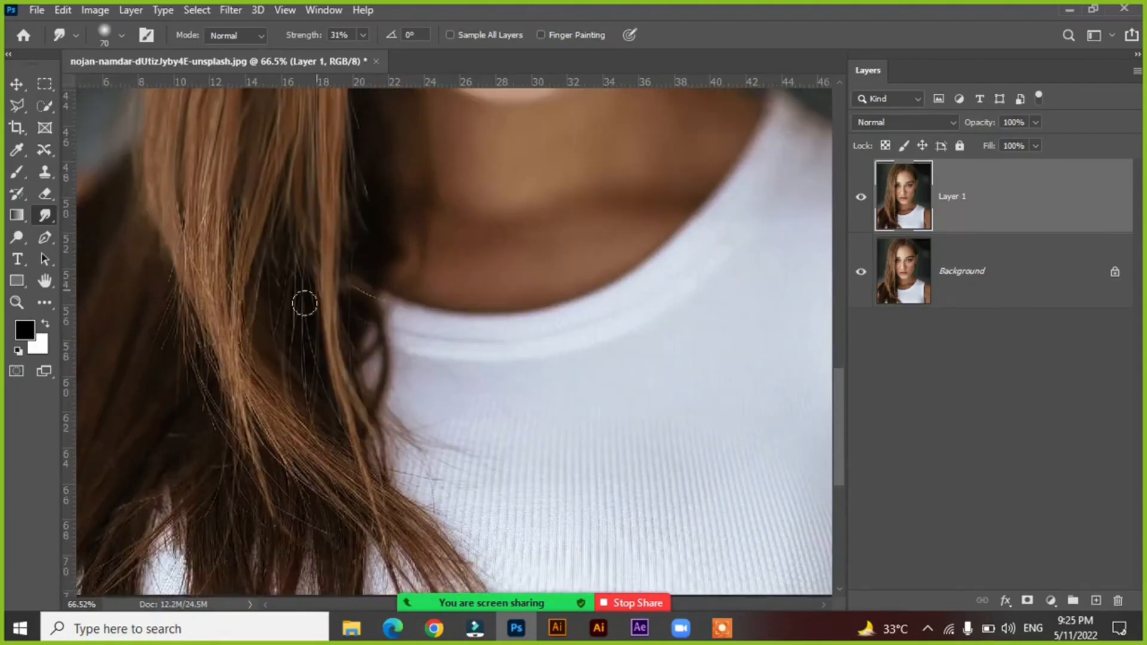
drag(261, 157, 235, 378)
drag(200, 188, 233, 392)
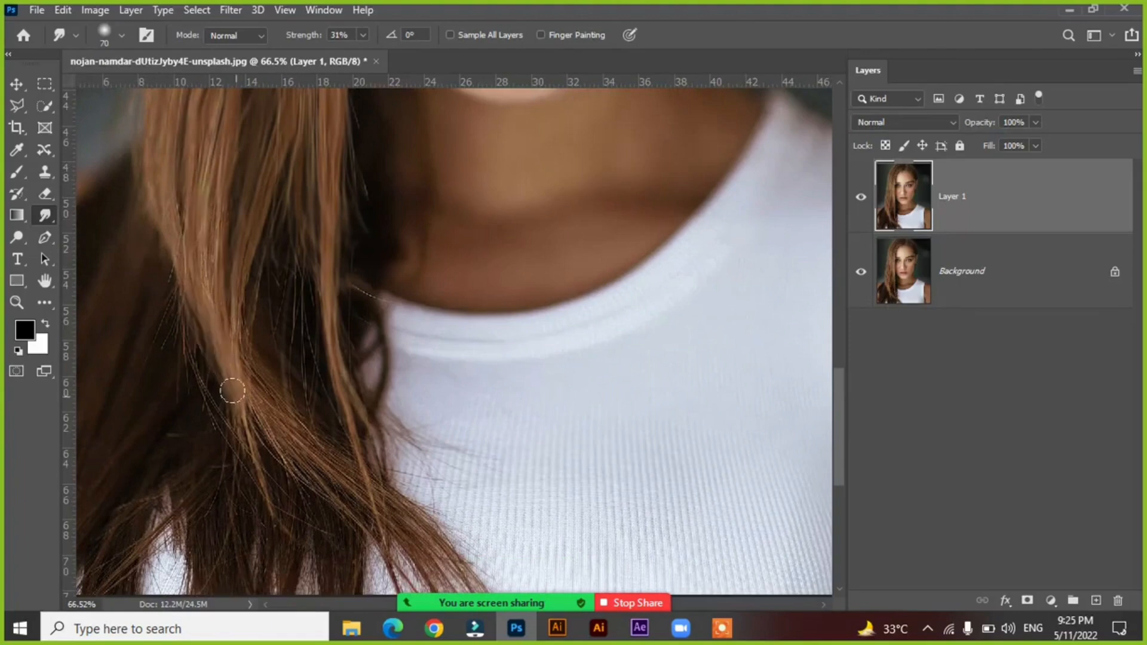
drag(199, 310, 307, 472)
drag(225, 248, 348, 473)
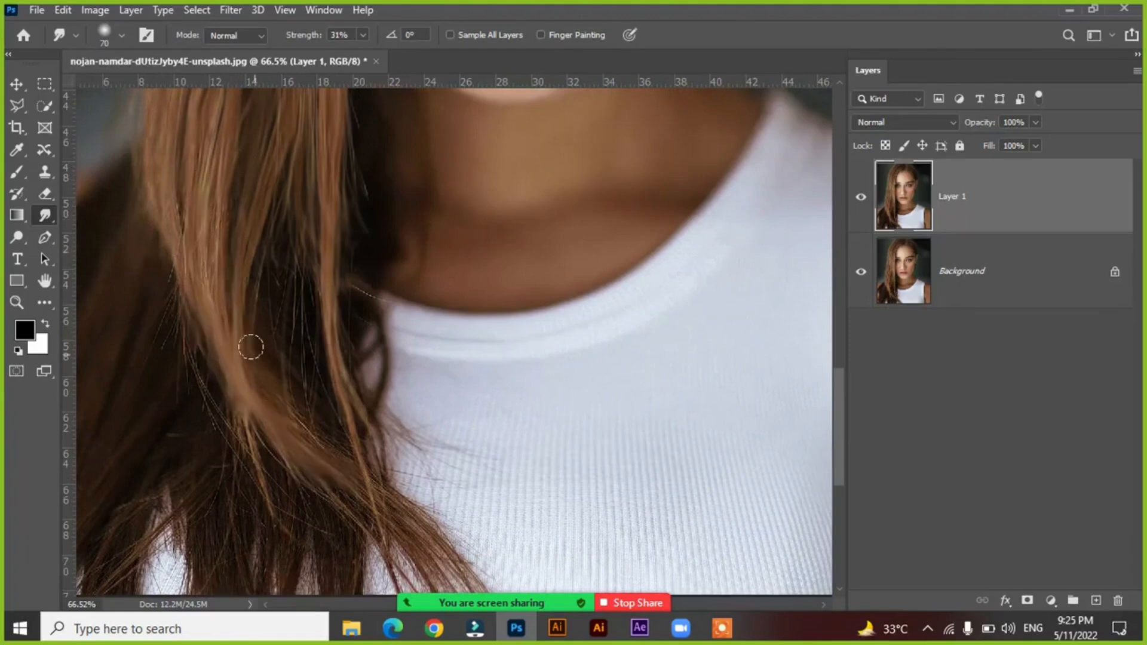
Smudge the thin strands between the main lock and the shirt neckline, following them down toward the tips.
drag(253, 345, 378, 487)
drag(281, 206, 314, 397)
mouse_move(264, 249)
mouse_down()
mouse_move(299, 415)
mouse_move(330, 471)
mouse_up()
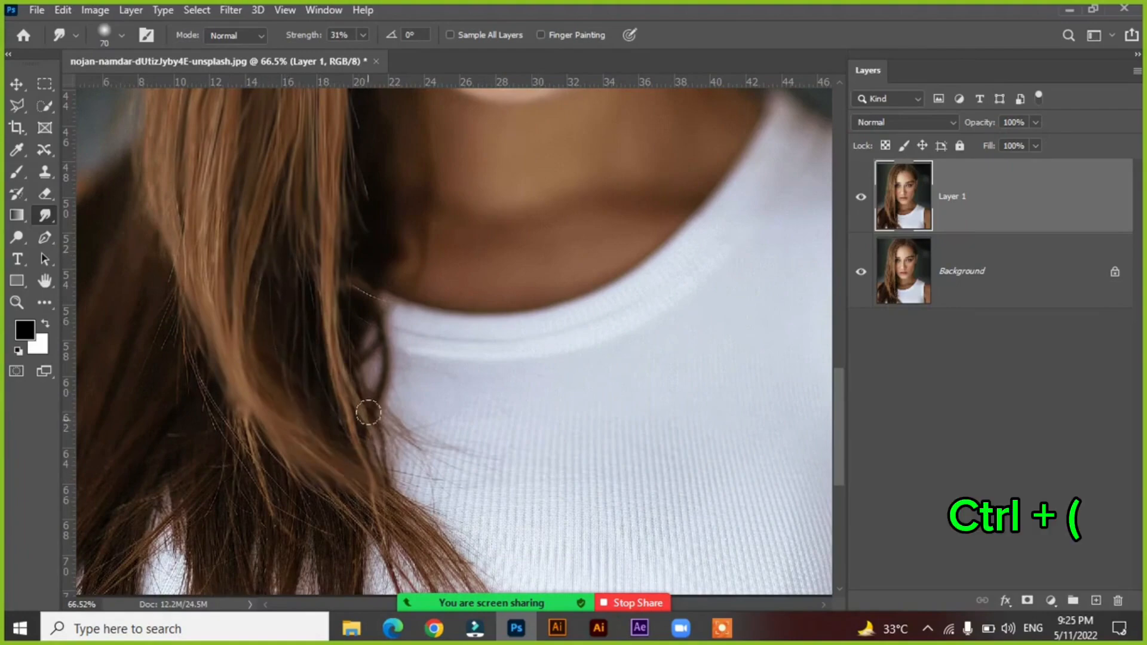
drag(383, 414, 426, 481)
Smudge the hair tips over the white shirt diagonally down to the photo's lower edge.
key(space)
drag(340, 462, 337, 339)
drag(209, 261, 428, 494)
drag(364, 383, 449, 478)
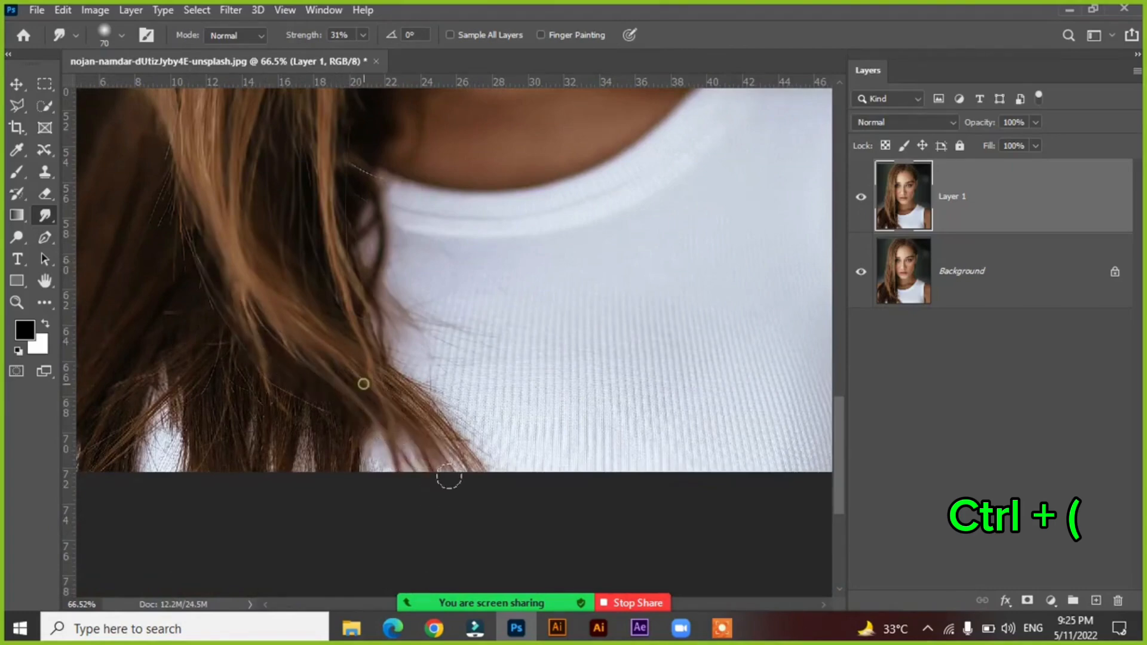
drag(396, 377, 460, 469)
drag(434, 388, 481, 473)
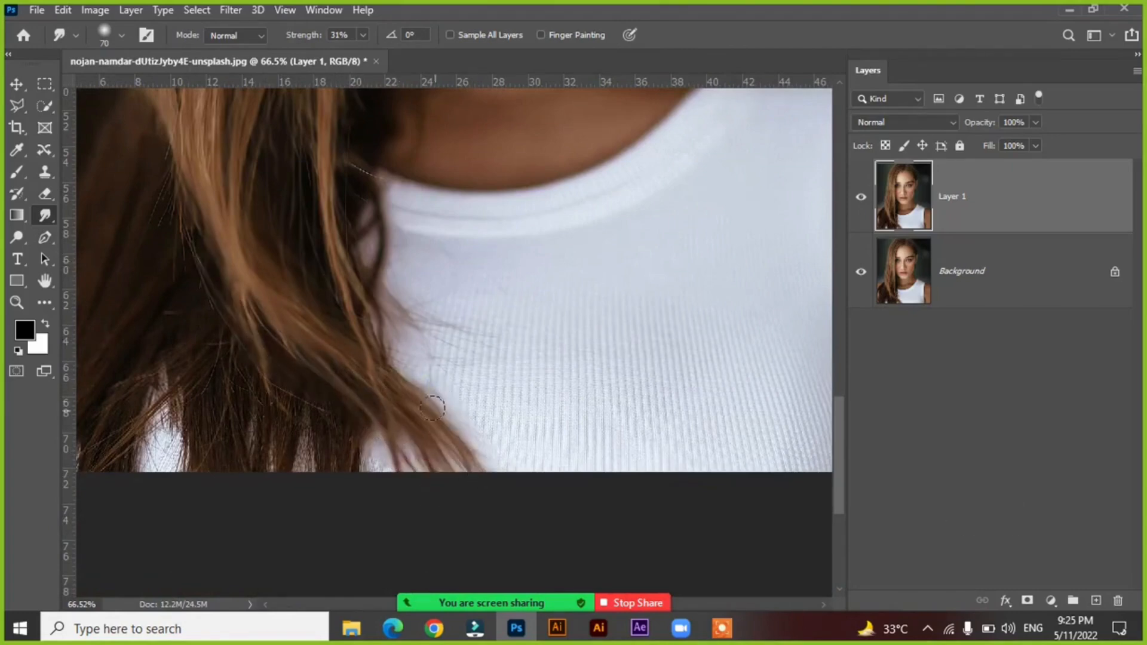
Smooth the ribbed shirt fabric beside the hair tips with Smudge strokes, blending out the stray hairs on it.
drag(433, 408, 504, 437)
drag(442, 368, 538, 464)
drag(392, 328, 452, 352)
mouse_move(462, 338)
mouse_down()
mouse_move(552, 419)
mouse_move(430, 361)
mouse_move(476, 333)
mouse_move(558, 430)
mouse_move(535, 330)
mouse_move(622, 458)
mouse_move(526, 372)
mouse_move(604, 440)
mouse_move(661, 430)
mouse_move(647, 426)
mouse_up()
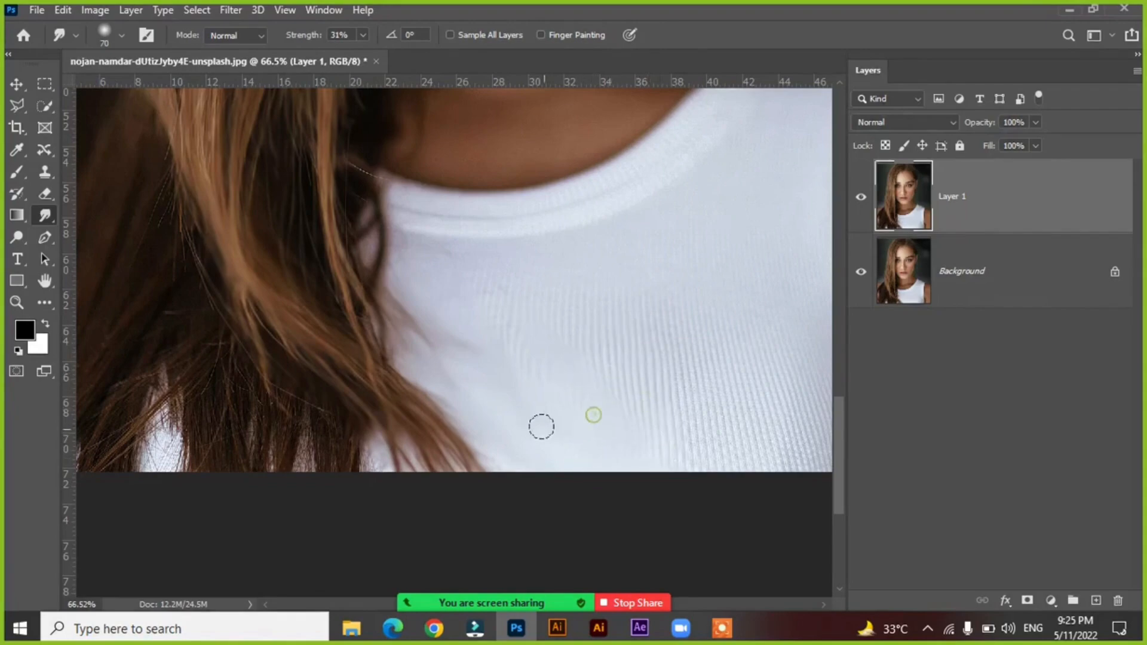
Smooth the skin on the nose, the cheek beside the hair and the area above the upper lip with Smudge strokes.
drag(501, 263, 478, 482)
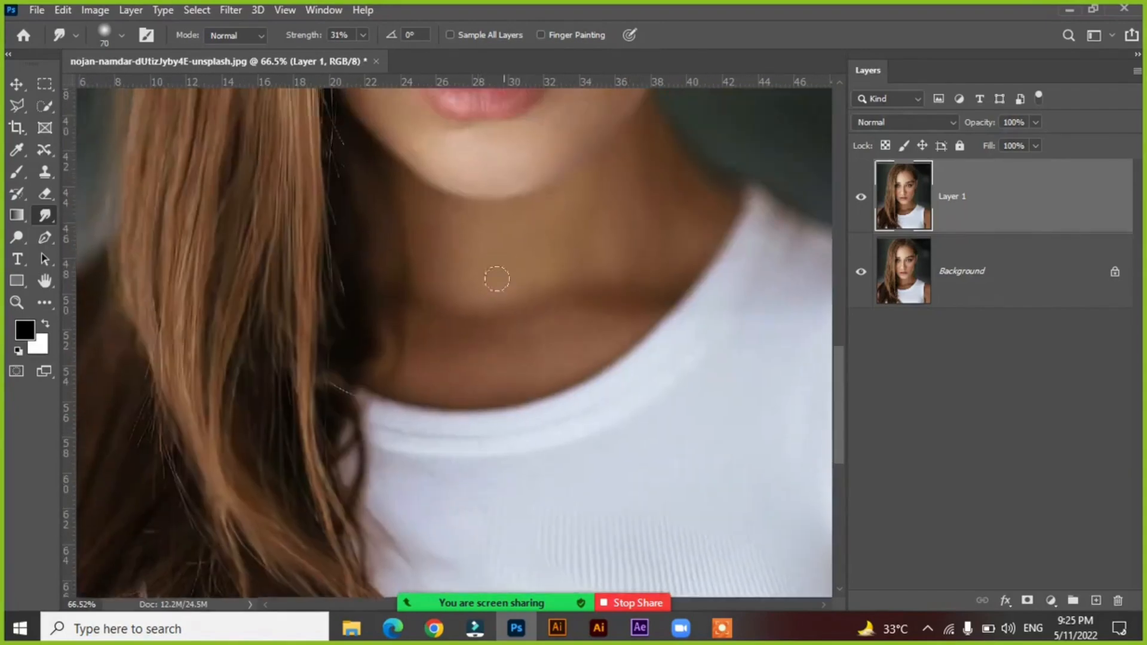
drag(496, 276, 510, 525)
mouse_move(507, 370)
mouse_down()
mouse_move(507, 453)
mouse_move(507, 413)
mouse_move(540, 388)
mouse_up()
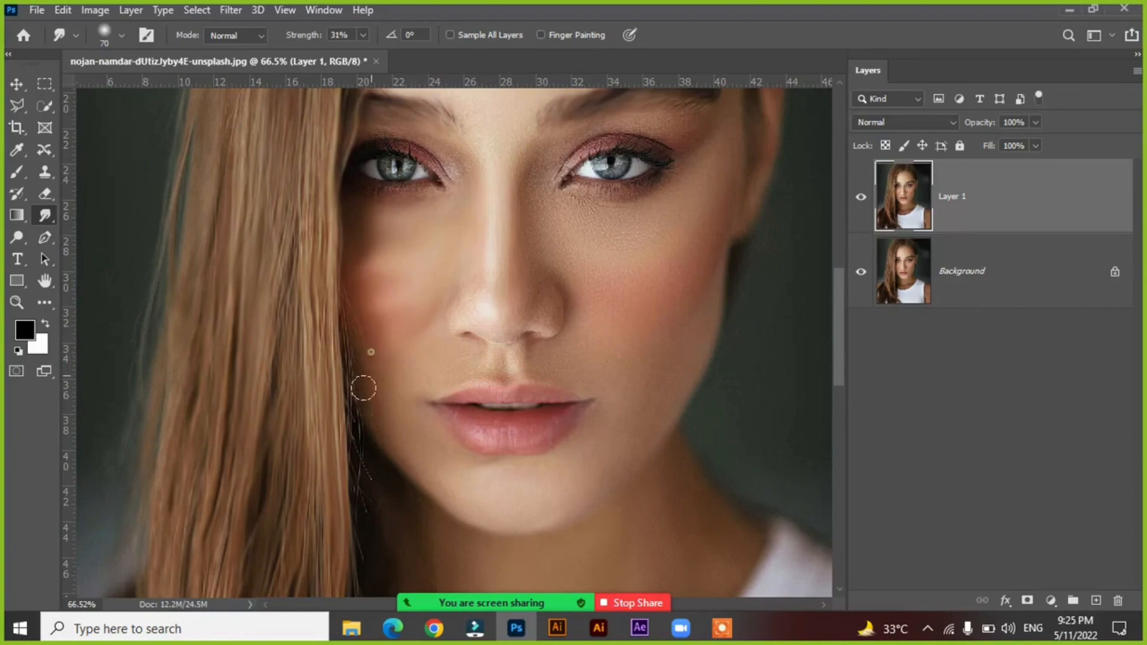
drag(389, 373, 444, 336)
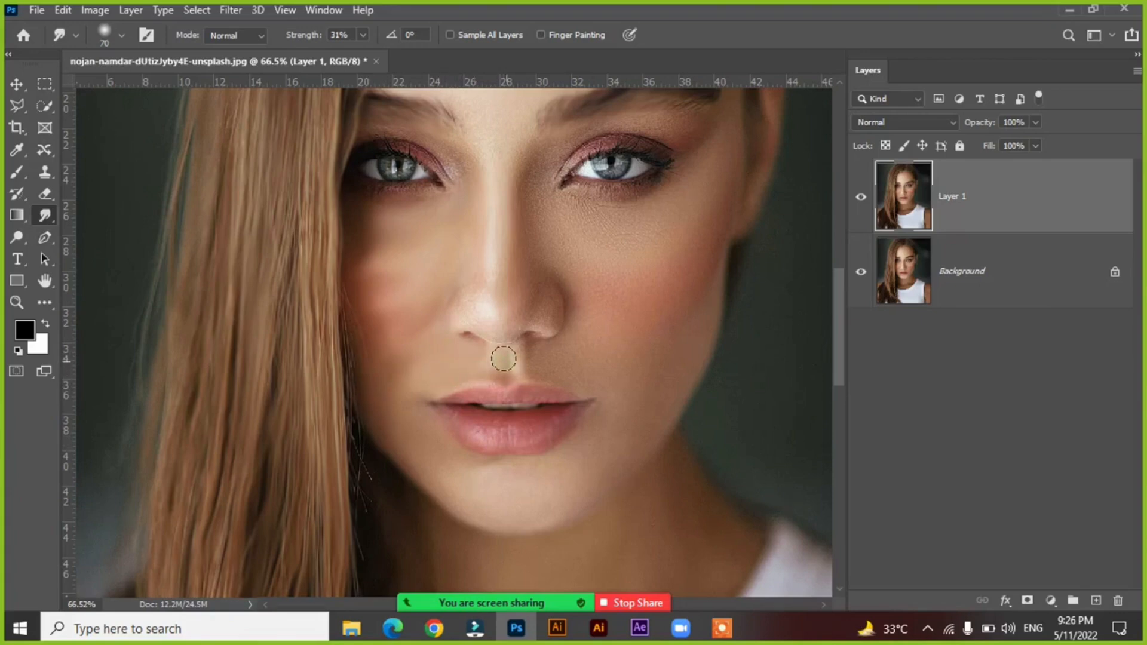
drag(504, 359, 500, 362)
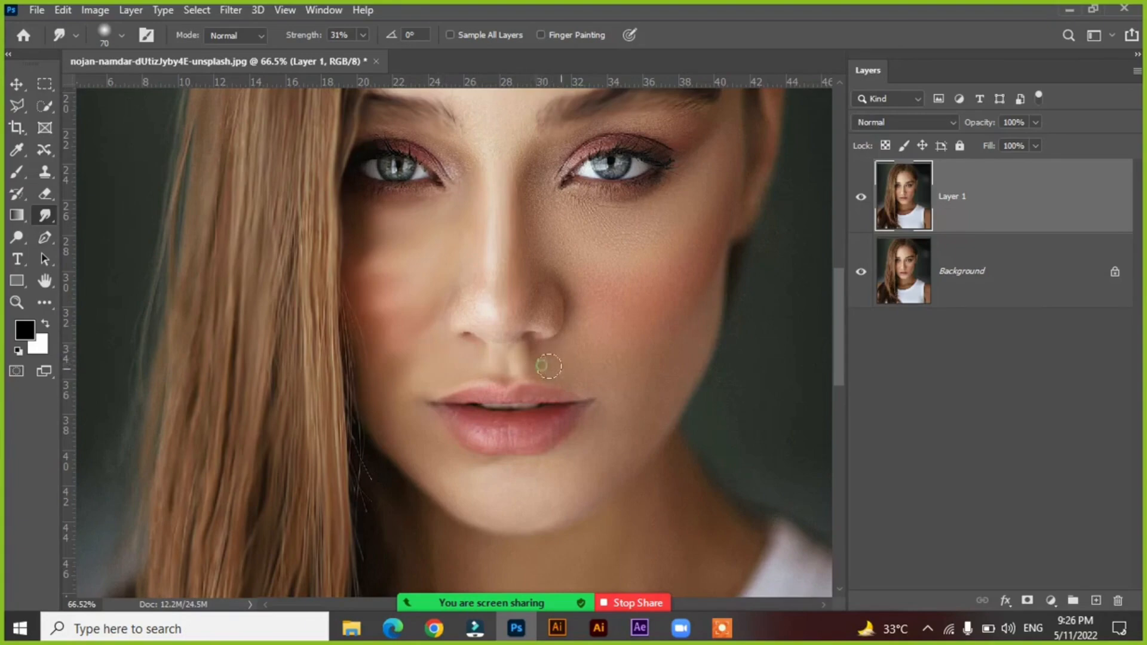
Smudge the skin beside the nose and under the eye away from the hair, undoing a misplaced stroke.
mouse_move(568, 349)
mouse_down()
mouse_move(494, 320)
mouse_move(503, 331)
mouse_move(501, 319)
mouse_move(488, 326)
mouse_move(478, 309)
mouse_move(459, 313)
mouse_move(461, 286)
mouse_up()
mouse_move(541, 223)
mouse_down()
mouse_move(531, 206)
mouse_move(543, 246)
mouse_up()
drag(549, 180, 617, 203)
key(ctrl+z)
click(562, 135)
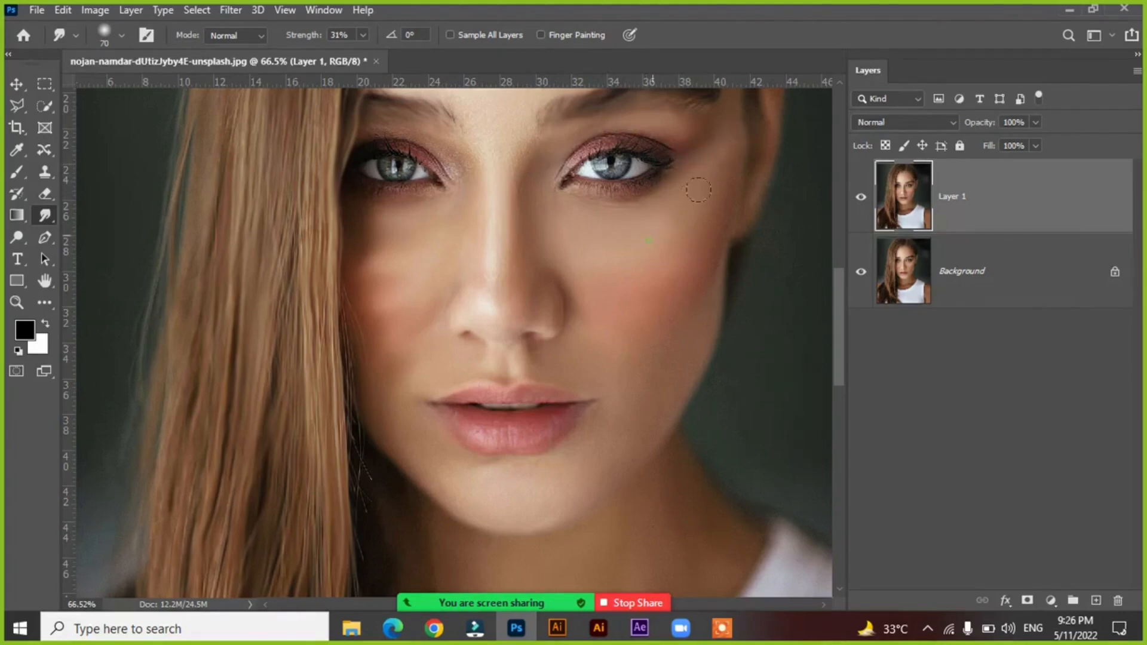
Smooth the blushed cheek and jaw away from the hair with Smudge strokes, undoing one unwanted stroke.
click(672, 242)
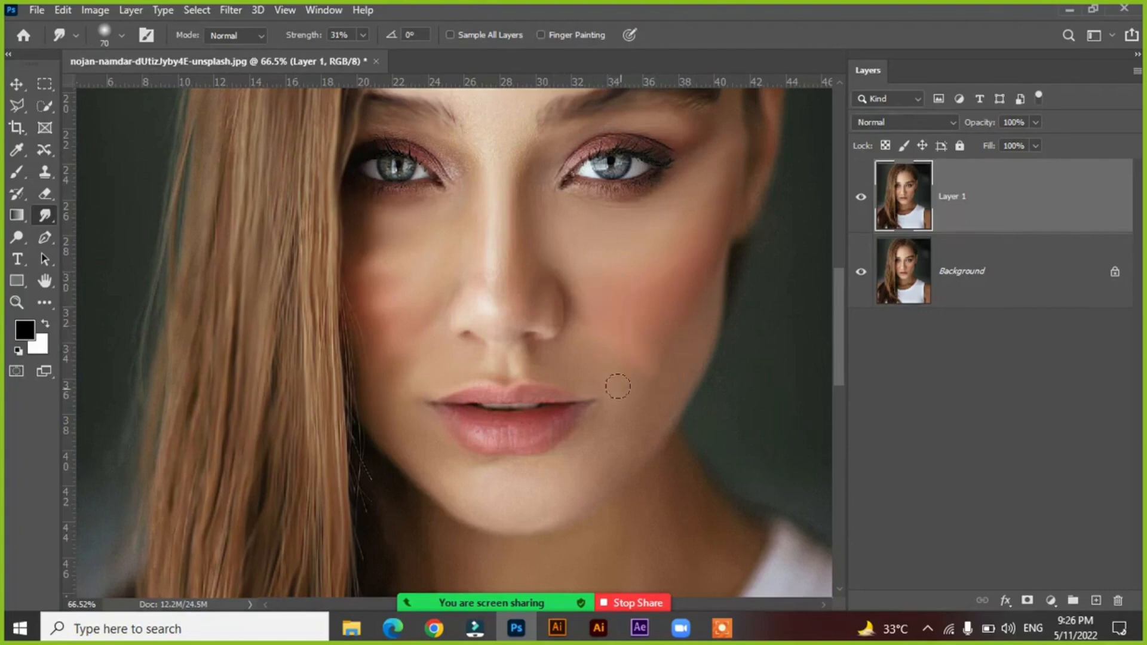
key(ctrl+z)
drag(635, 378, 696, 300)
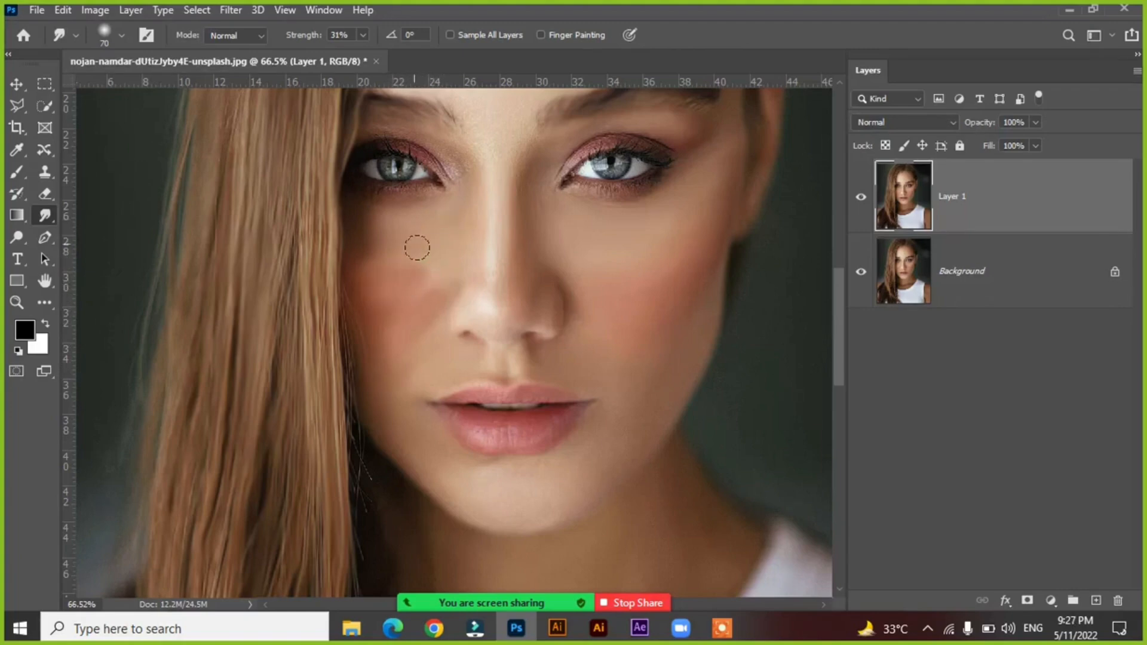
Rework the cheek beside the hair with Smudge strokes and undo the uneven ones.
scroll(514, 347, down, 5)
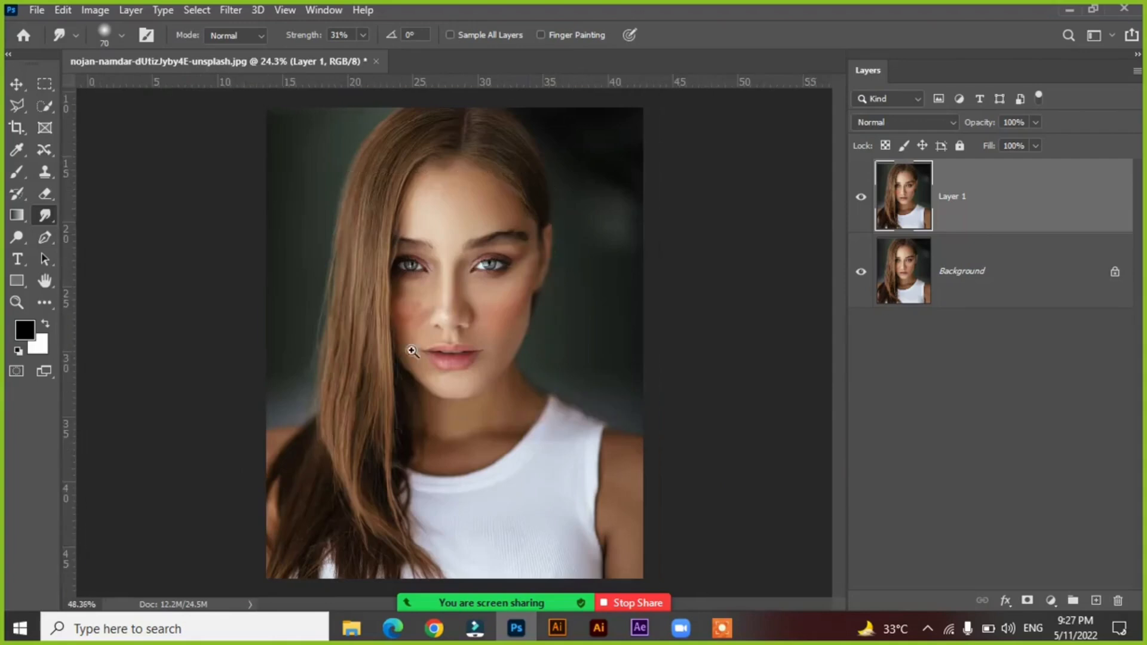
scroll(410, 348, up, 3)
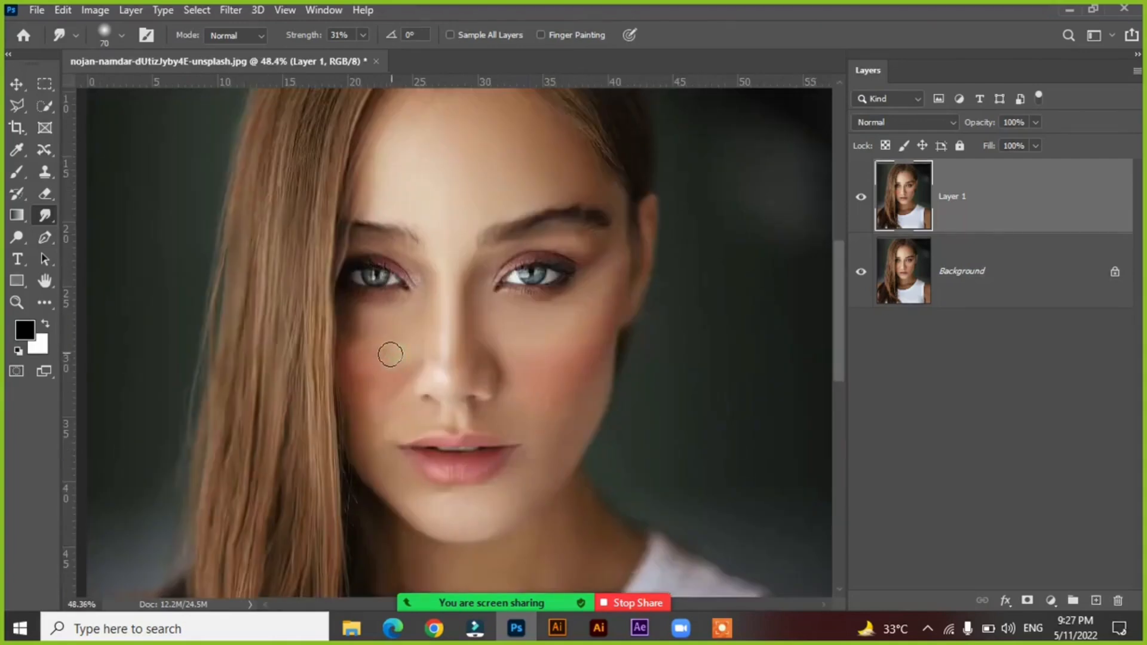
mouse_move(398, 363)
mouse_down()
mouse_move(364, 397)
mouse_move(374, 385)
mouse_move(362, 343)
mouse_move(377, 369)
mouse_move(392, 349)
mouse_move(396, 359)
mouse_move(372, 401)
mouse_move(404, 360)
mouse_move(365, 366)
mouse_move(393, 365)
mouse_move(369, 402)
mouse_move(387, 347)
mouse_move(358, 364)
mouse_move(382, 373)
mouse_move(372, 385)
mouse_move(355, 386)
mouse_move(379, 365)
mouse_move(262, 391)
mouse_up()
key(ctrl+z)
key(ctrl+z)
key(ctrl+z)
key(ctrl+z)
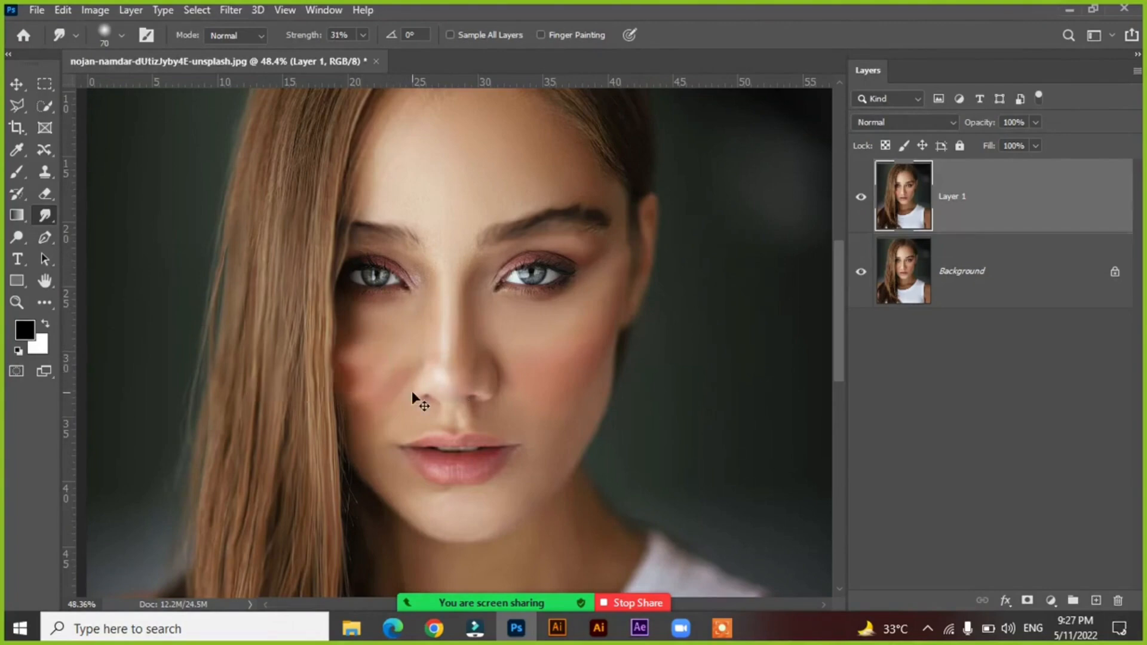
key(ctrl+z)
key(ctrl+z)
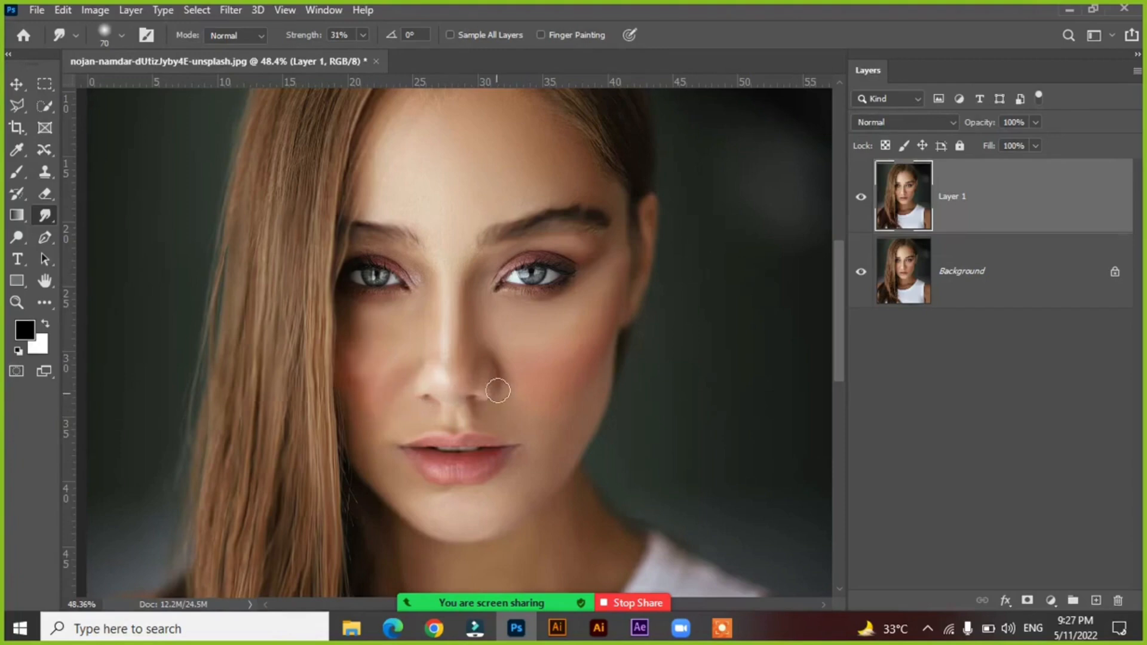
Hide and show Layer 1 twice to compare the smudged face with the original.
click(861, 200)
click(861, 200)
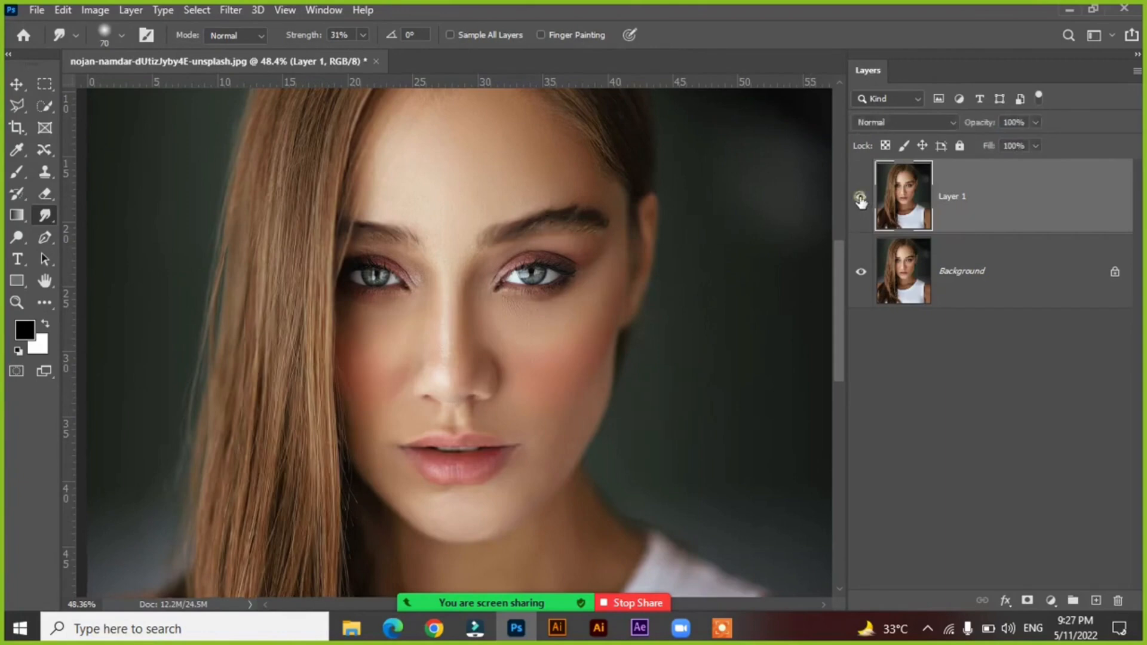
click(860, 201)
click(861, 200)
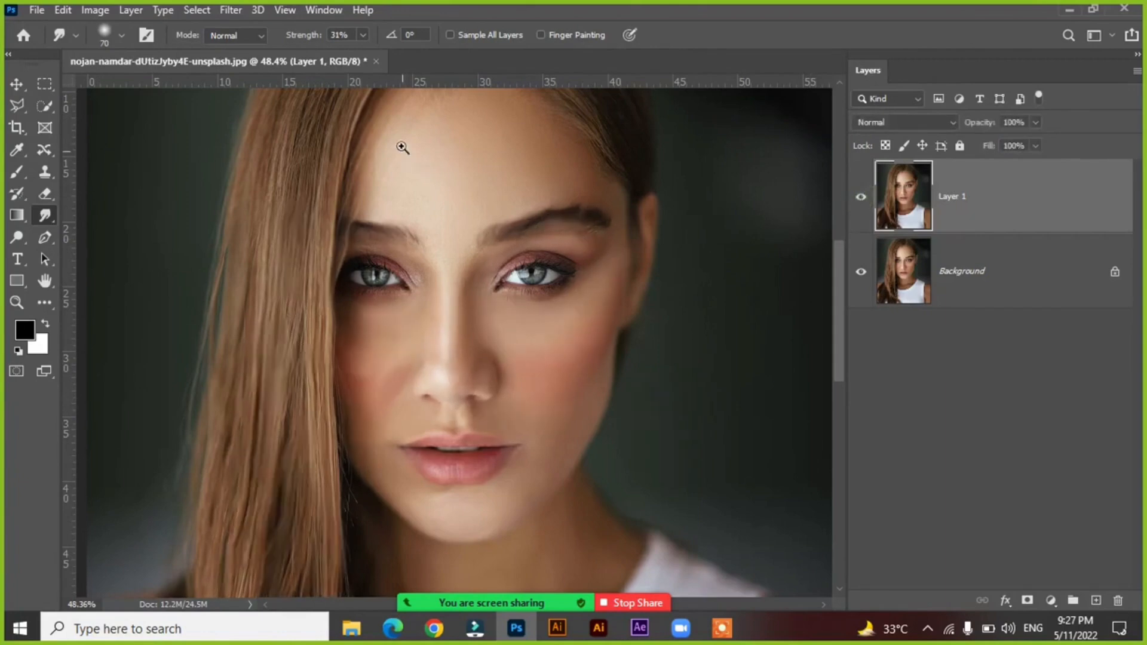
Smooth the forehead skin between the hairline and the eyebrows with Smudge strokes.
drag(300, 116, 704, 513)
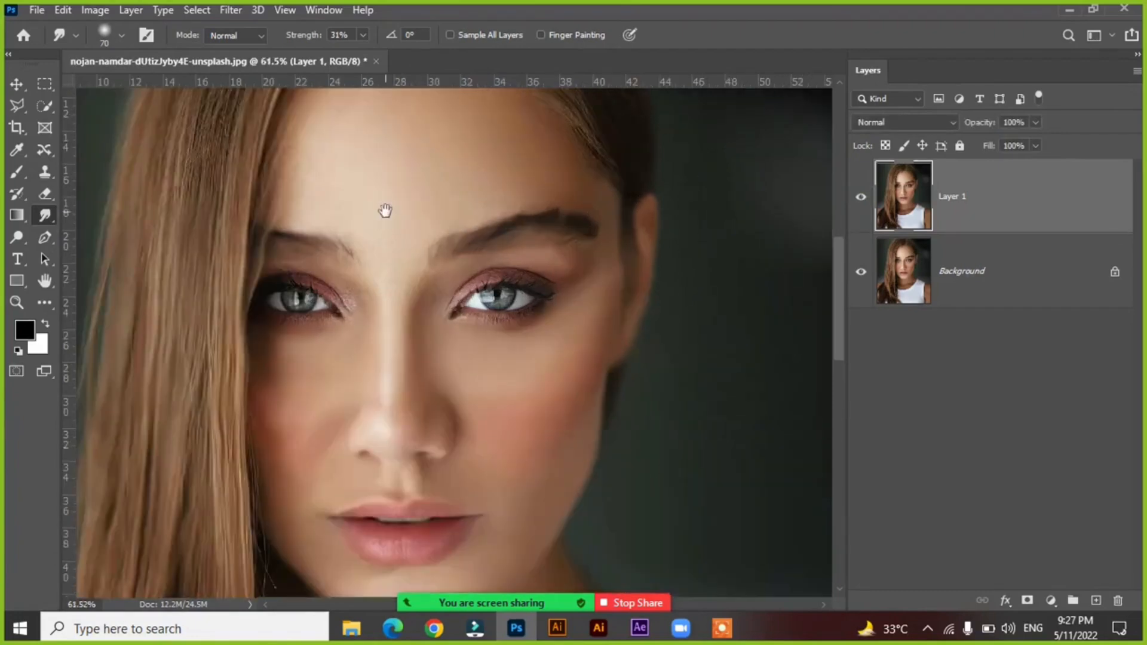
drag(437, 393, 442, 418)
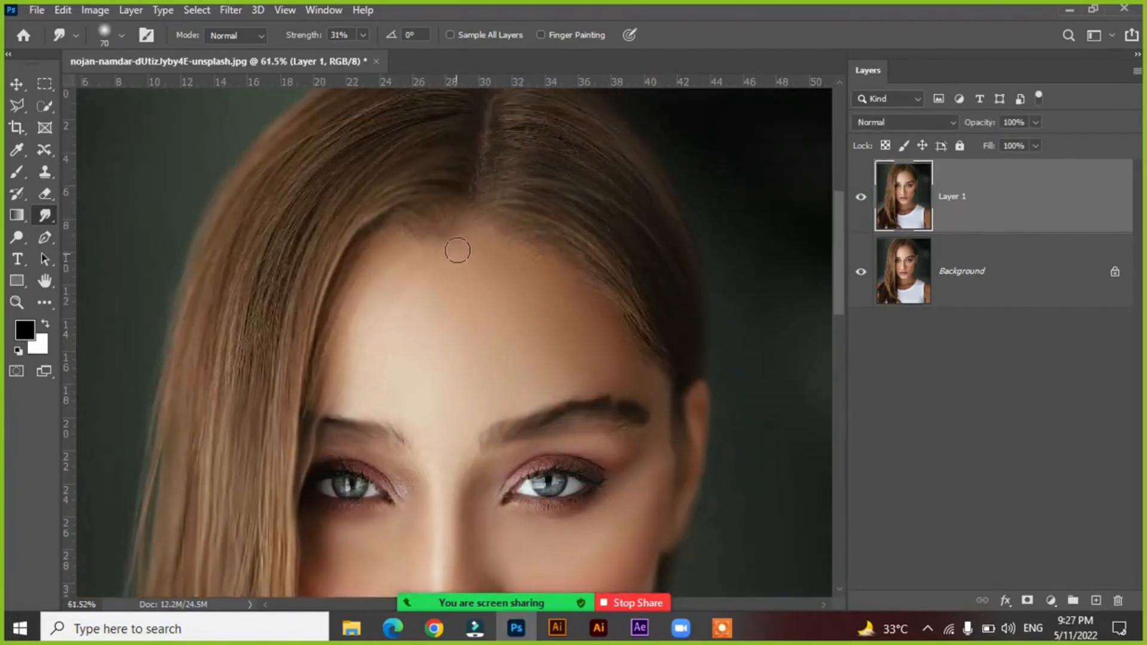
mouse_move(515, 253)
mouse_down()
mouse_move(593, 280)
mouse_move(537, 284)
mouse_move(529, 312)
mouse_up()
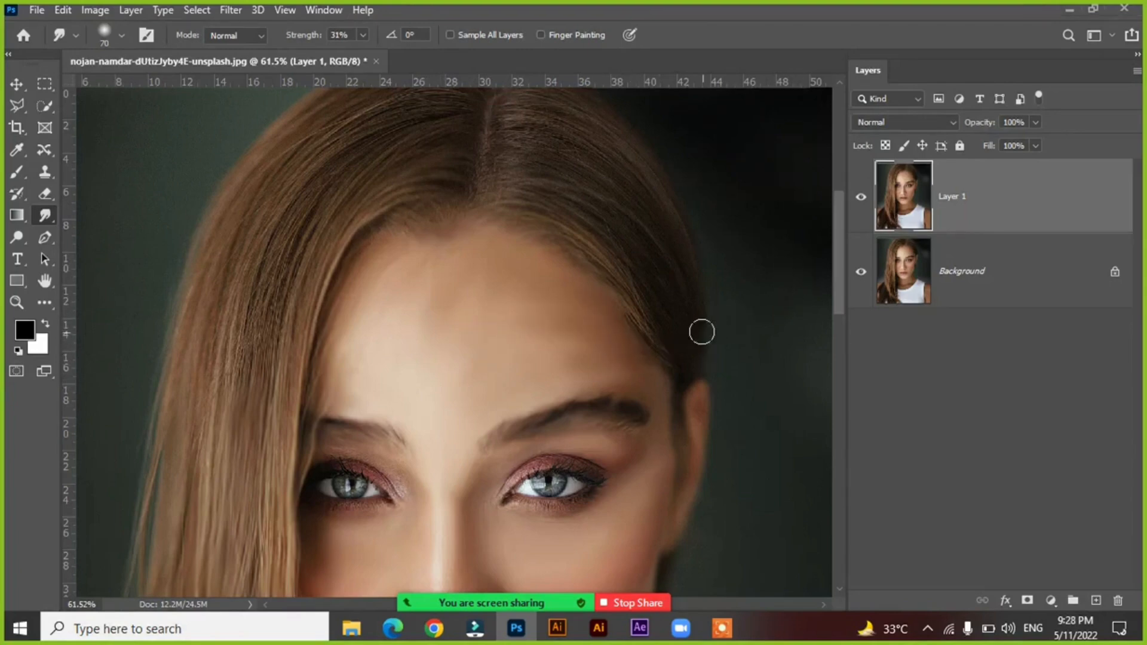
Compare the whole portrait before and after smudging by toggling the visibility of Layer 1.
scroll(538, 338, down, 10)
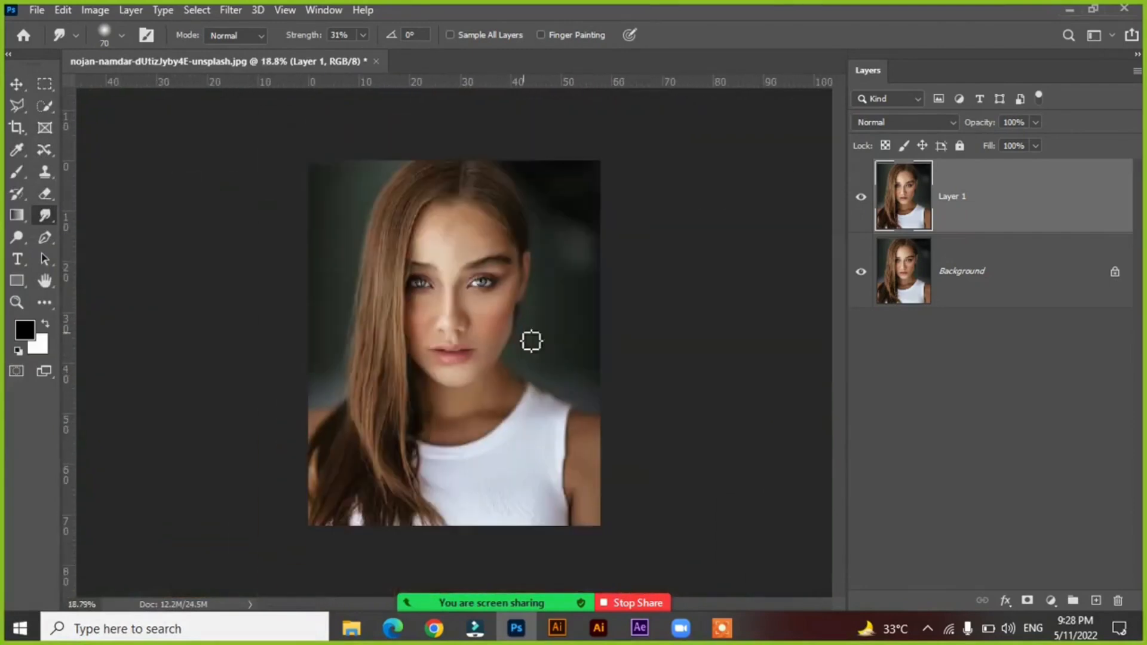
drag(247, 138, 732, 579)
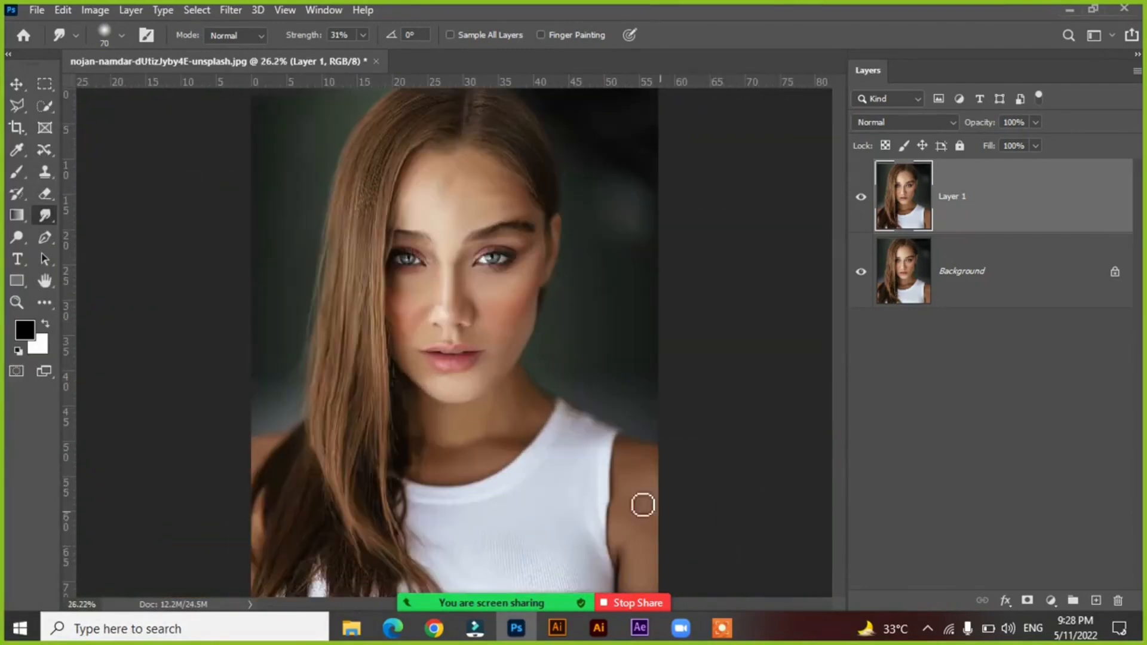
click(858, 200)
click(859, 200)
click(859, 198)
click(859, 199)
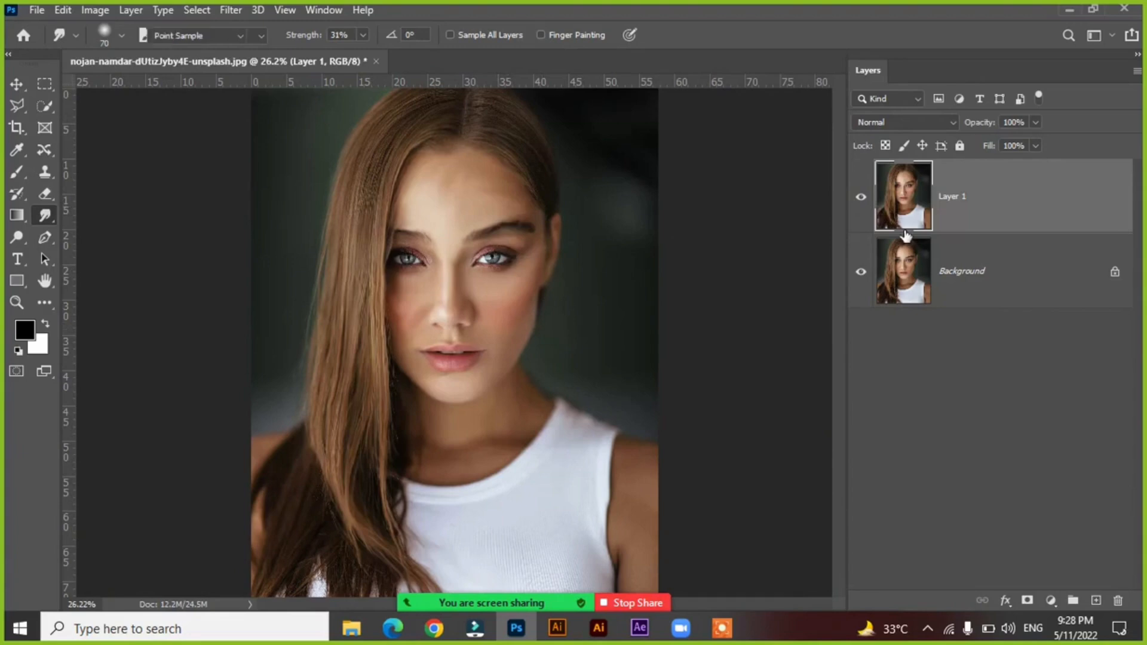
Increase the saturation of Layer 1 with a Hue/Saturation adjustment, keeping the lightness near neutral.
key(ctrl+u)
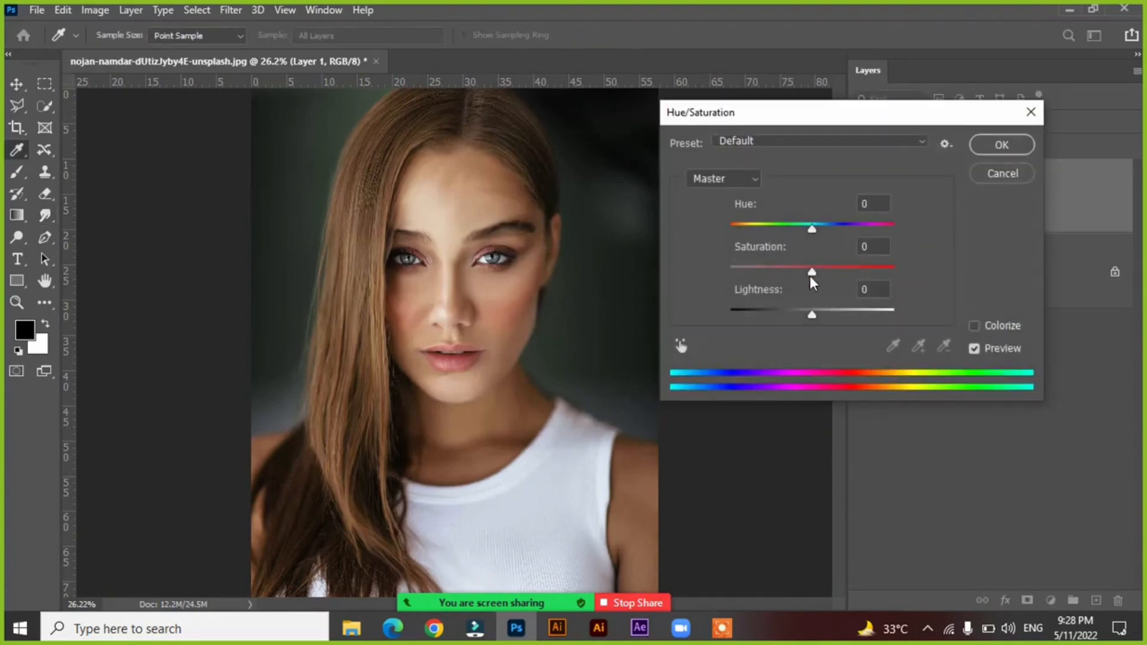
drag(810, 276, 843, 277)
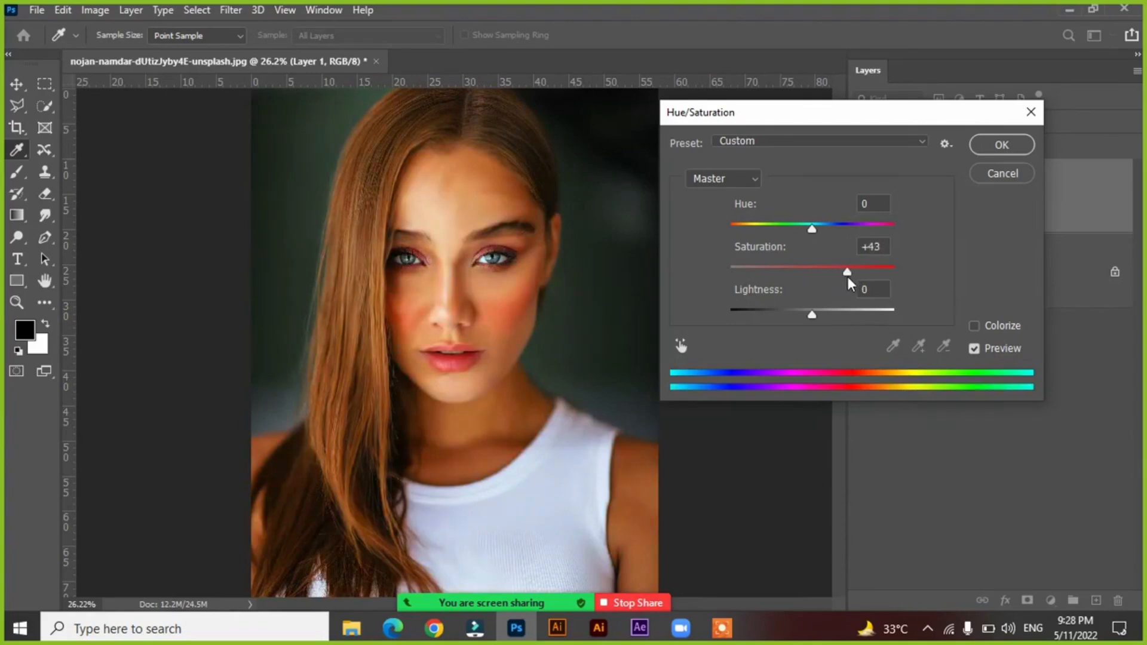
mouse_move(849, 277)
mouse_down()
mouse_move(822, 275)
mouse_move(840, 271)
mouse_up()
drag(818, 314, 813, 314)
key(Return)
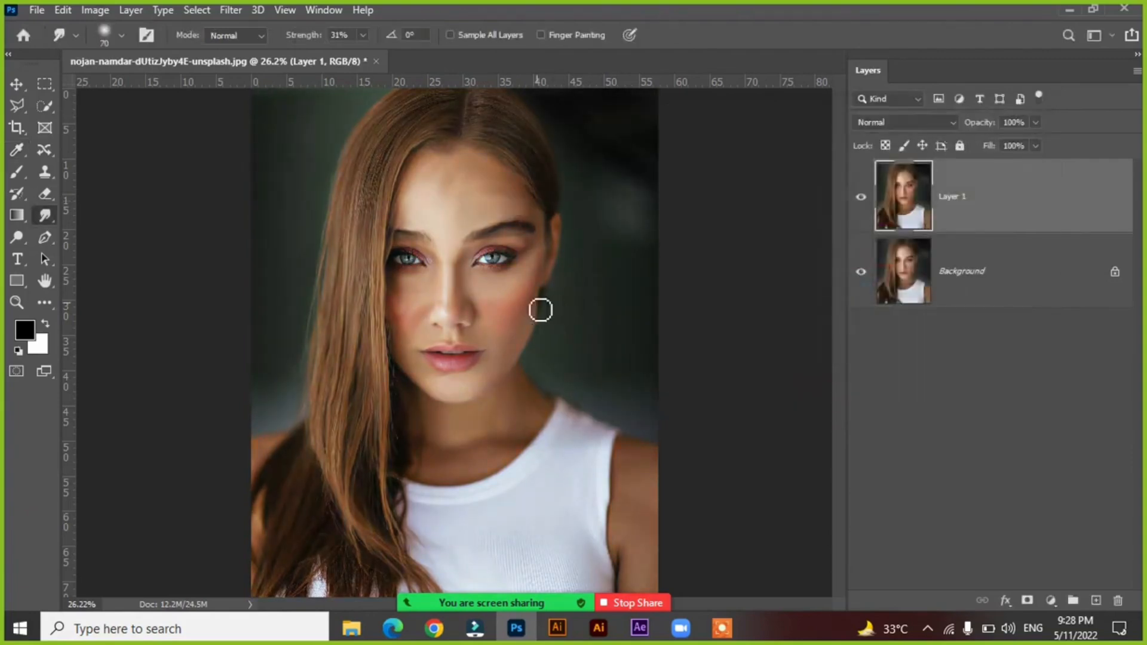
Apply another Hue/Saturation adjustment to Layer 1 to make the skin and hair colors more vivid.
key(ctrl+u)
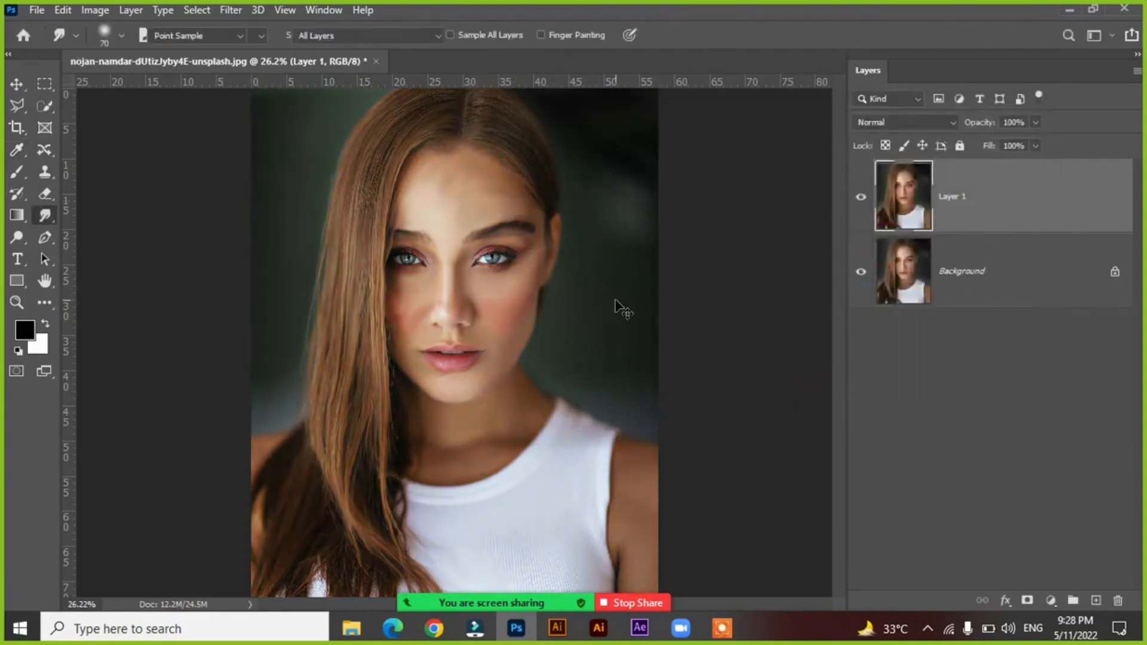
drag(813, 272, 850, 279)
click(1001, 144)
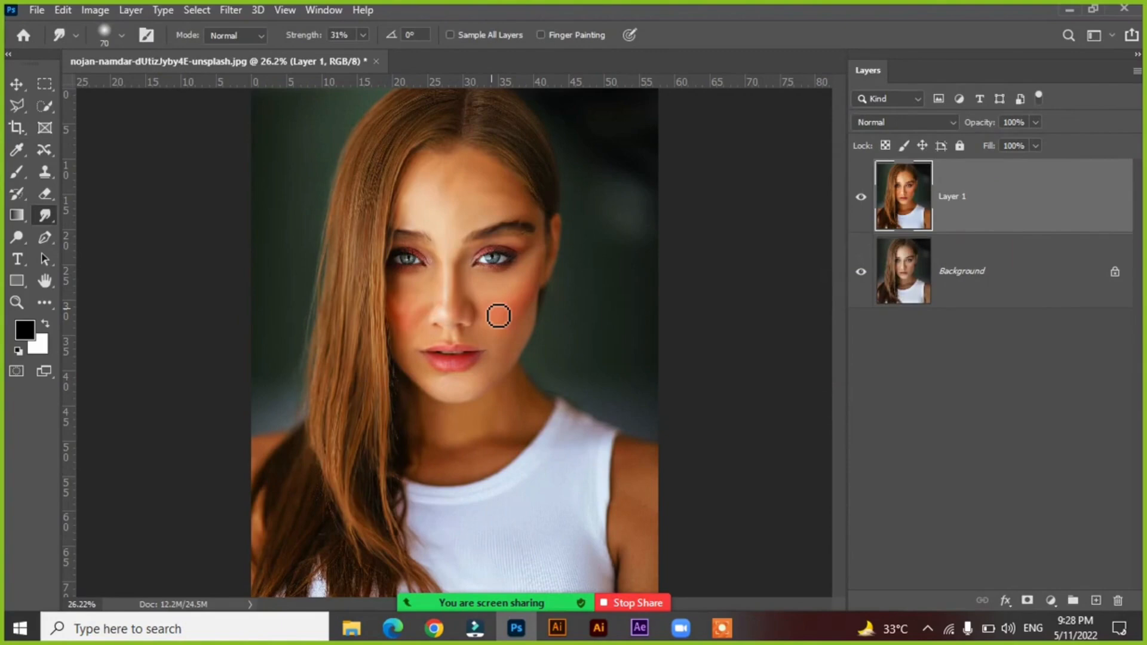
Hide and show Layer 1 twice to compare the saturated portrait with the original.
click(860, 198)
click(859, 199)
click(859, 199)
click(860, 199)
Smooth both eyebrows on Layer 1 with Smudge strokes running from their inner to their outer ends.
drag(422, 141, 561, 259)
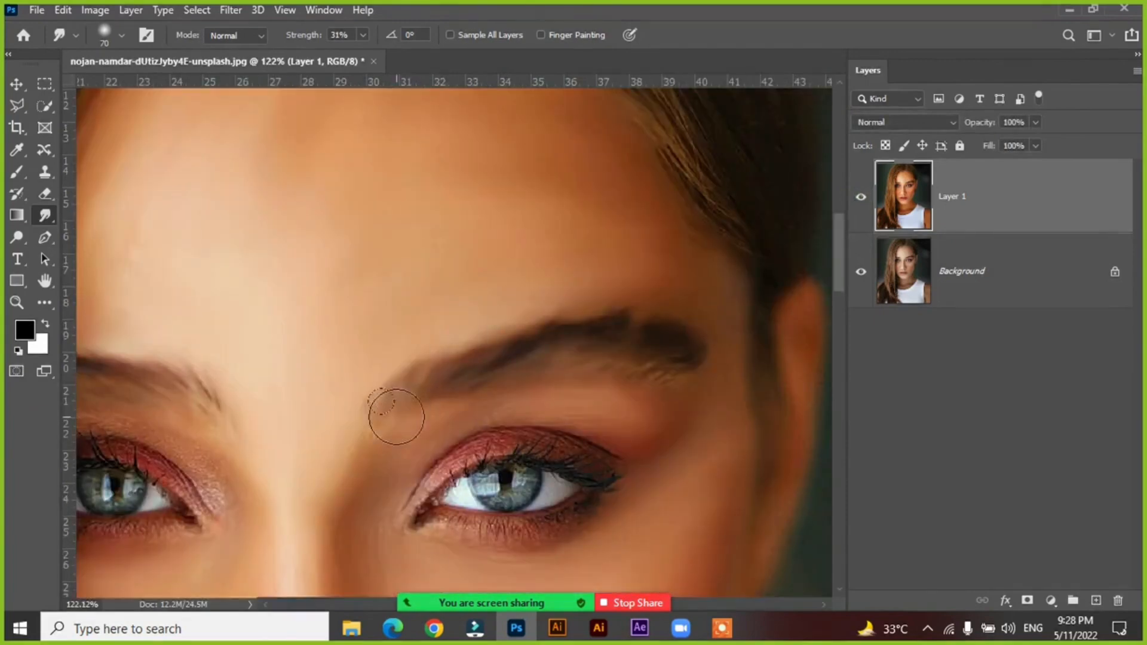
mouse_move(396, 416)
mouse_down()
mouse_move(487, 358)
mouse_move(564, 339)
mouse_move(659, 342)
mouse_move(689, 362)
mouse_move(600, 324)
mouse_move(667, 345)
mouse_move(718, 407)
mouse_move(613, 357)
mouse_move(704, 379)
mouse_up()
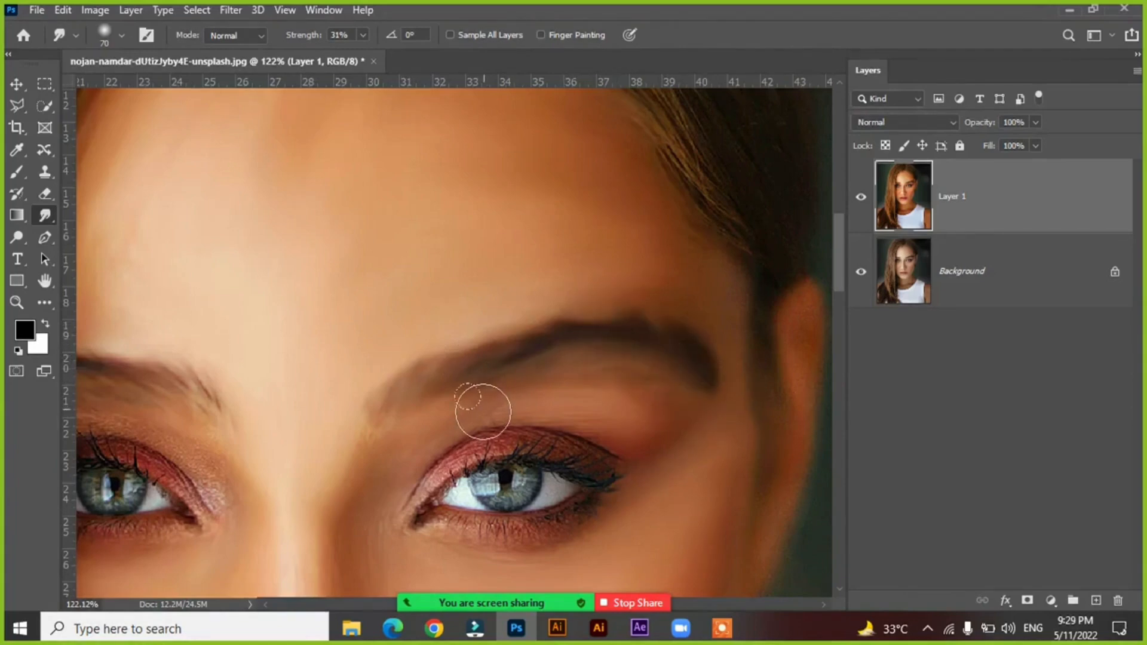
drag(471, 413, 469, 333)
drag(215, 314, 476, 382)
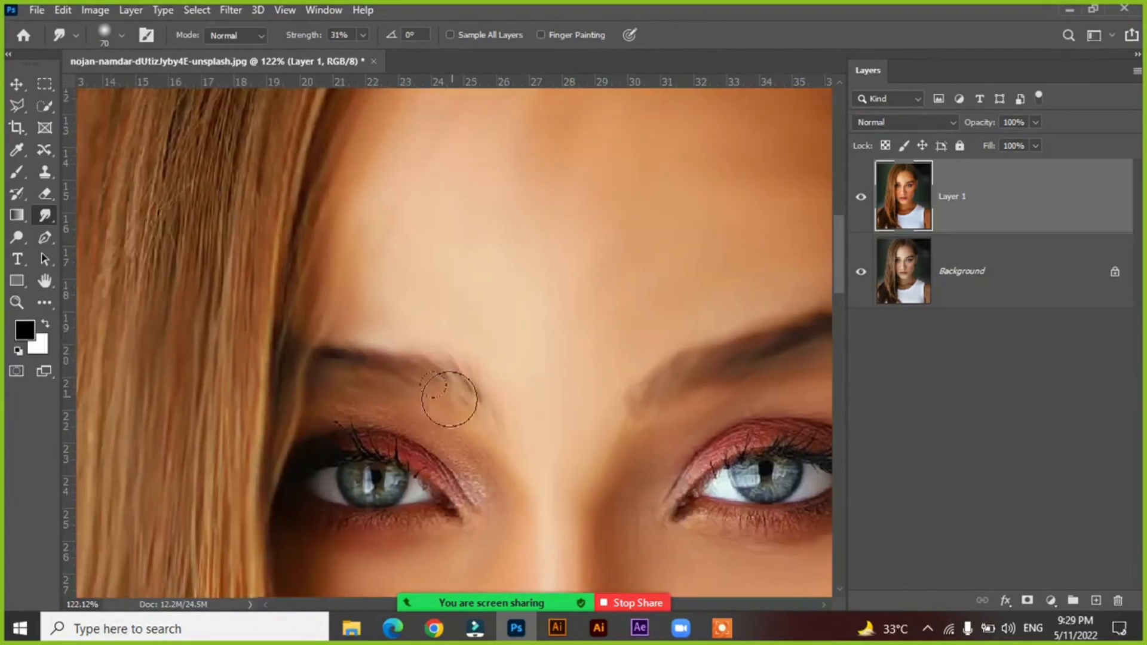
key(ctrl+0)
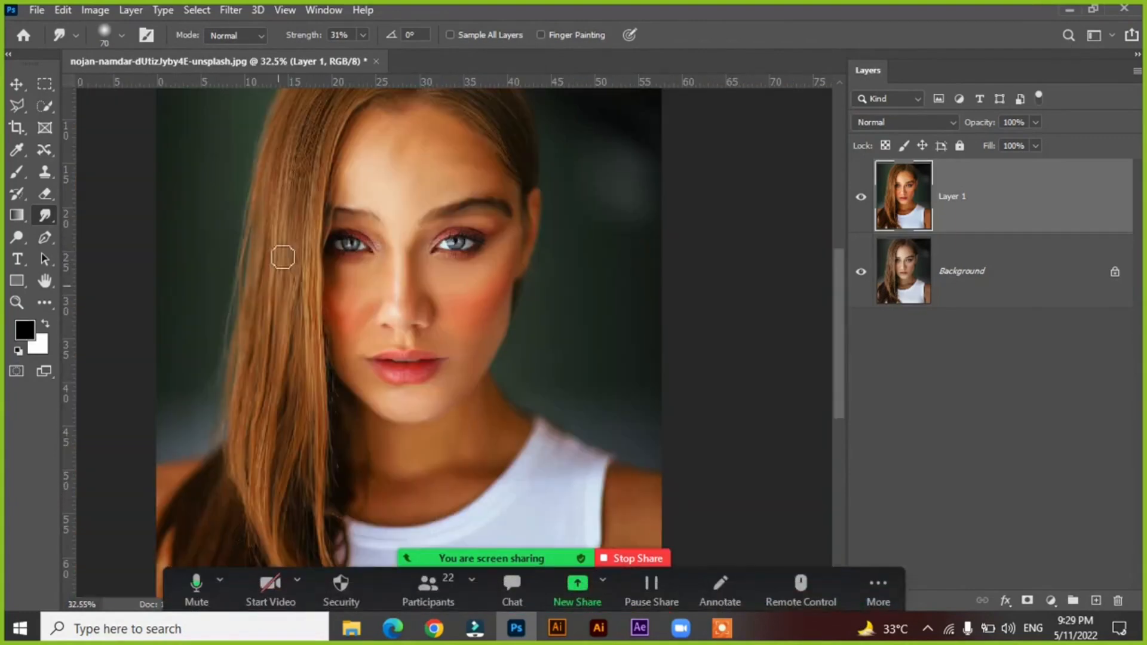
Enlarge the Smudge brush to 200 and blend the long hair strands beside the face with downward strokes.
key(bracketright)
key(bracketright)
key(bracketright)
key(bracketright)
key(bracketright)
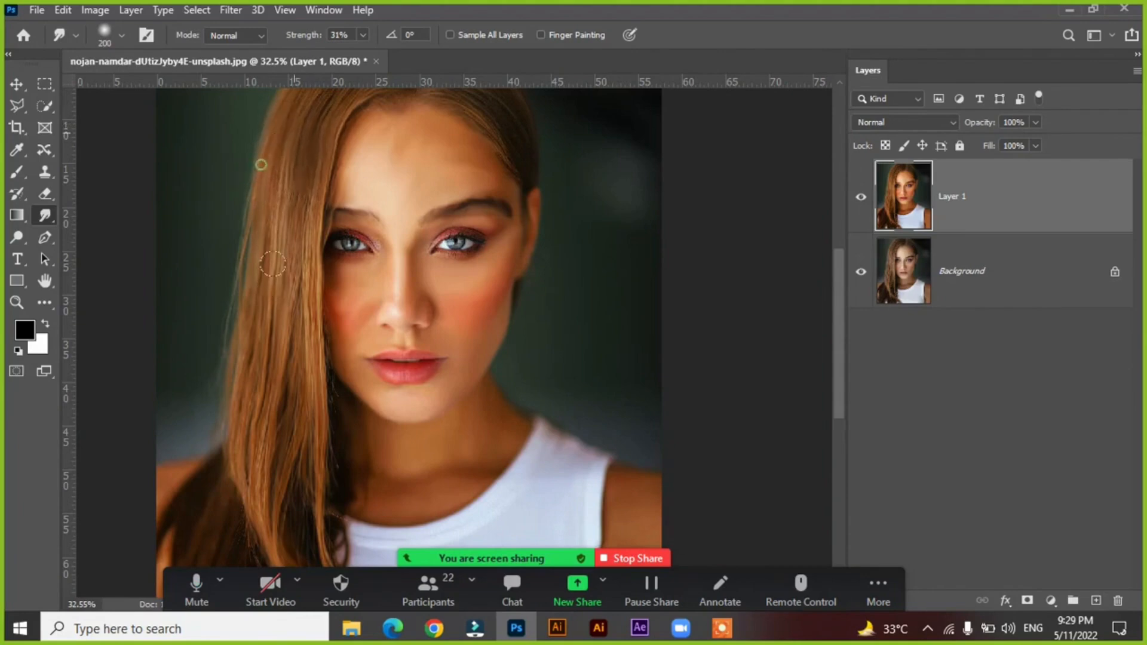
mouse_move(284, 215)
mouse_down()
mouse_move(290, 313)
mouse_move(295, 296)
mouse_move(252, 273)
mouse_move(258, 345)
mouse_up()
mouse_move(299, 299)
mouse_down()
mouse_move(290, 402)
mouse_move(302, 437)
mouse_up()
drag(311, 346, 300, 410)
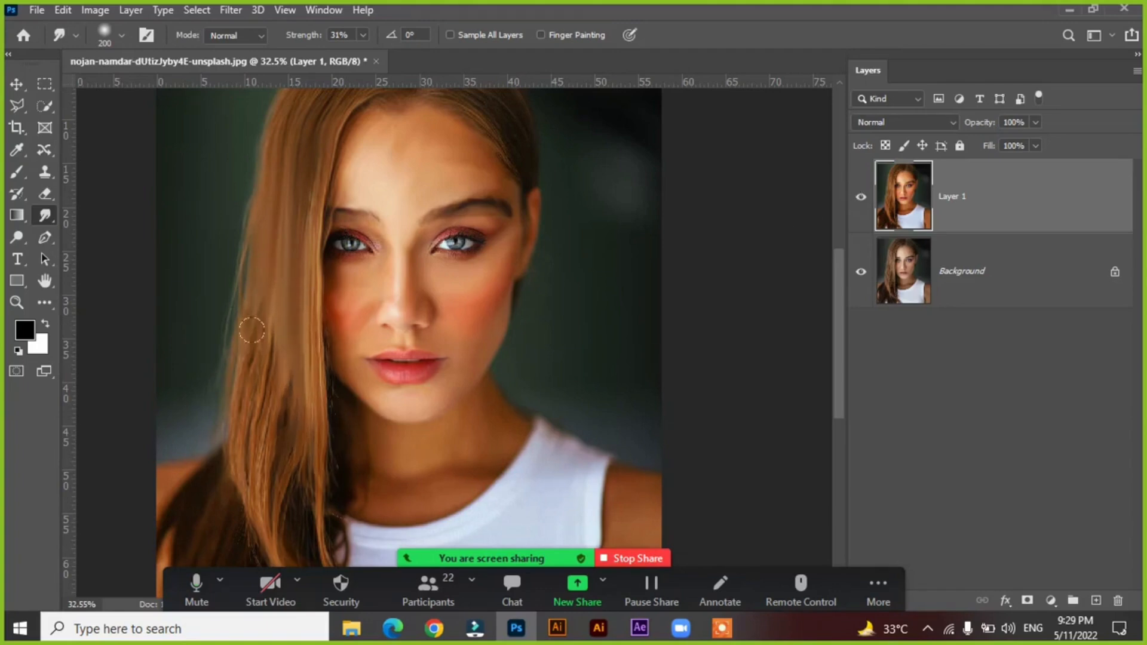
mouse_move(284, 156)
mouse_down()
mouse_move(253, 316)
mouse_move(257, 503)
mouse_up()
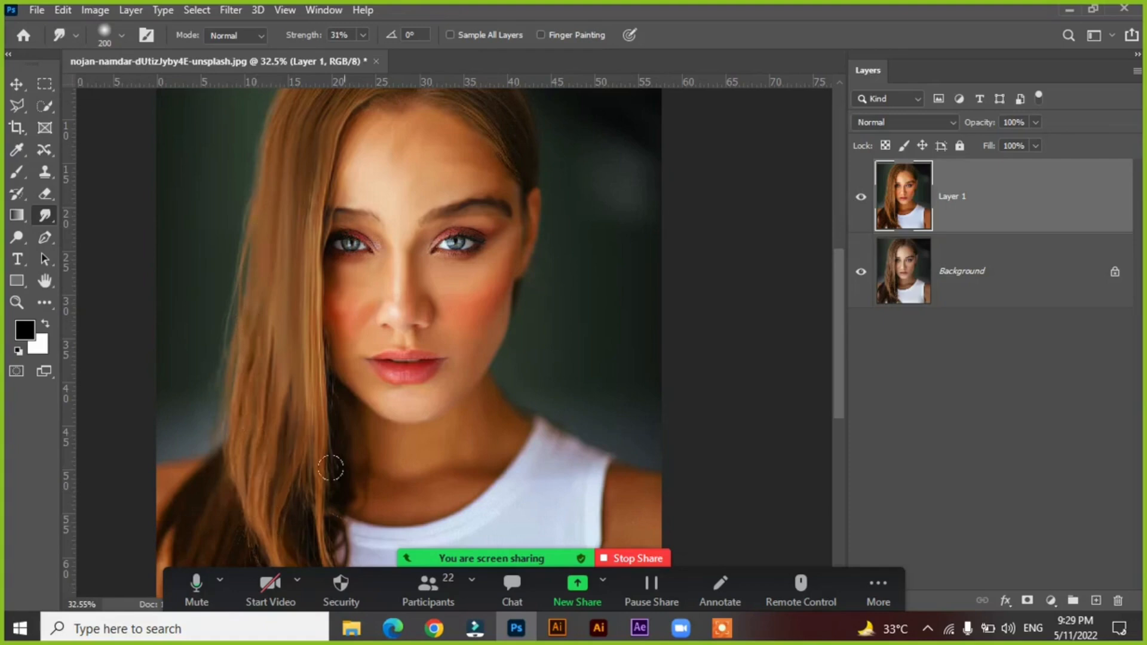
Toggle the visibility of Layer 1 repeatedly to compare the smoothed hair with the original hair.
click(861, 198)
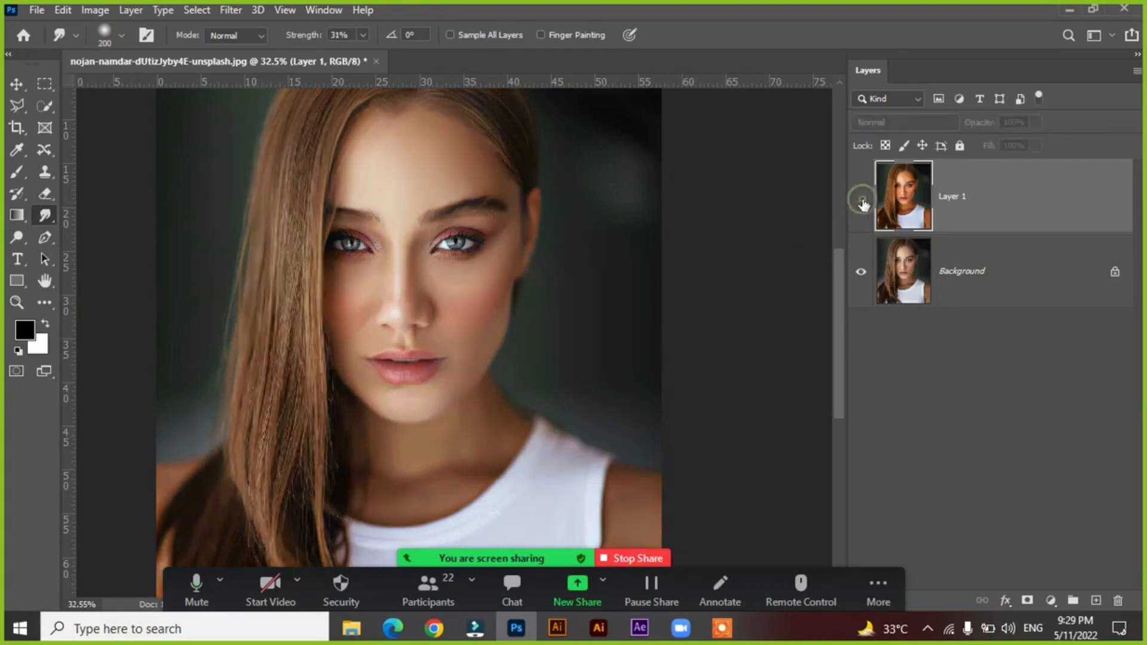
click(861, 197)
click(862, 200)
click(862, 200)
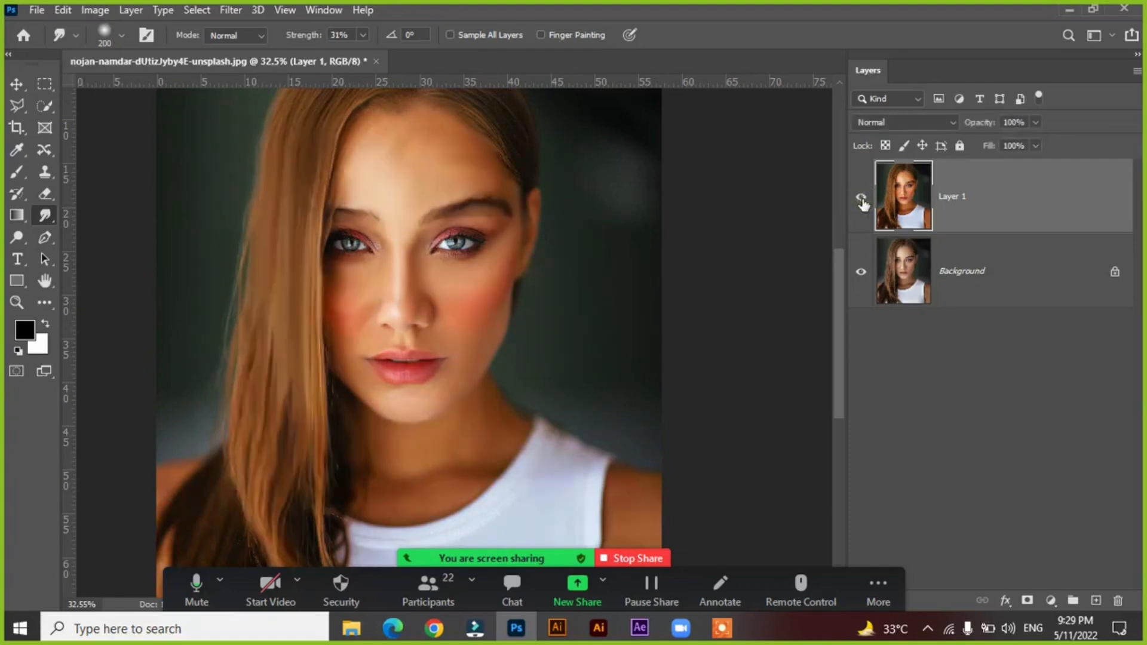
click(861, 200)
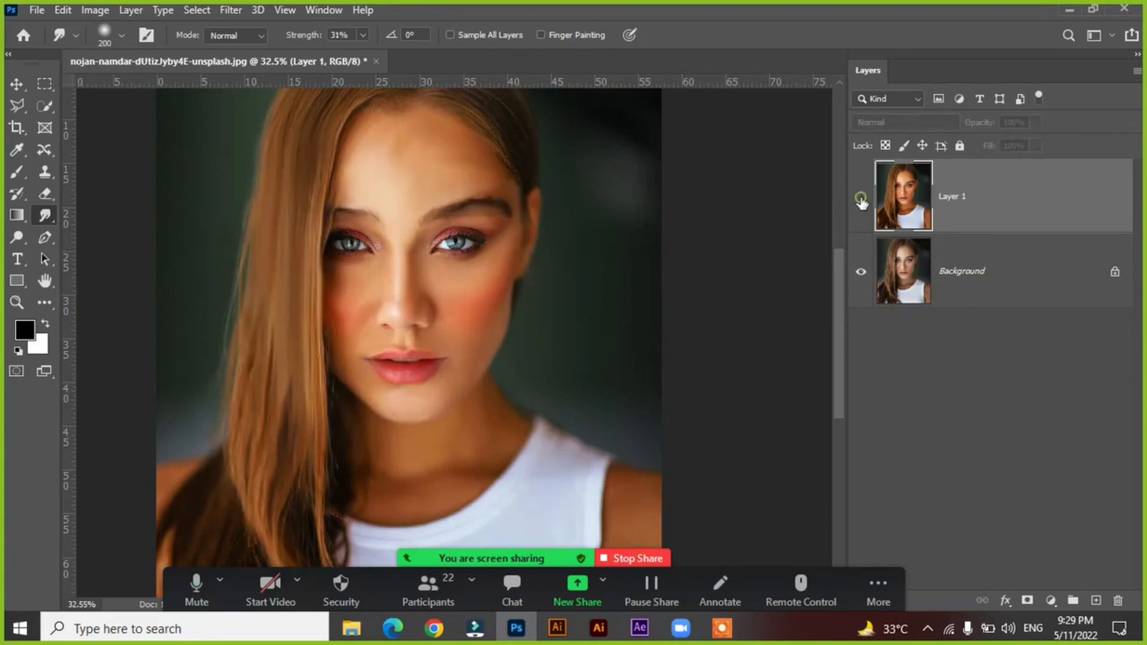
click(861, 201)
click(861, 200)
click(861, 201)
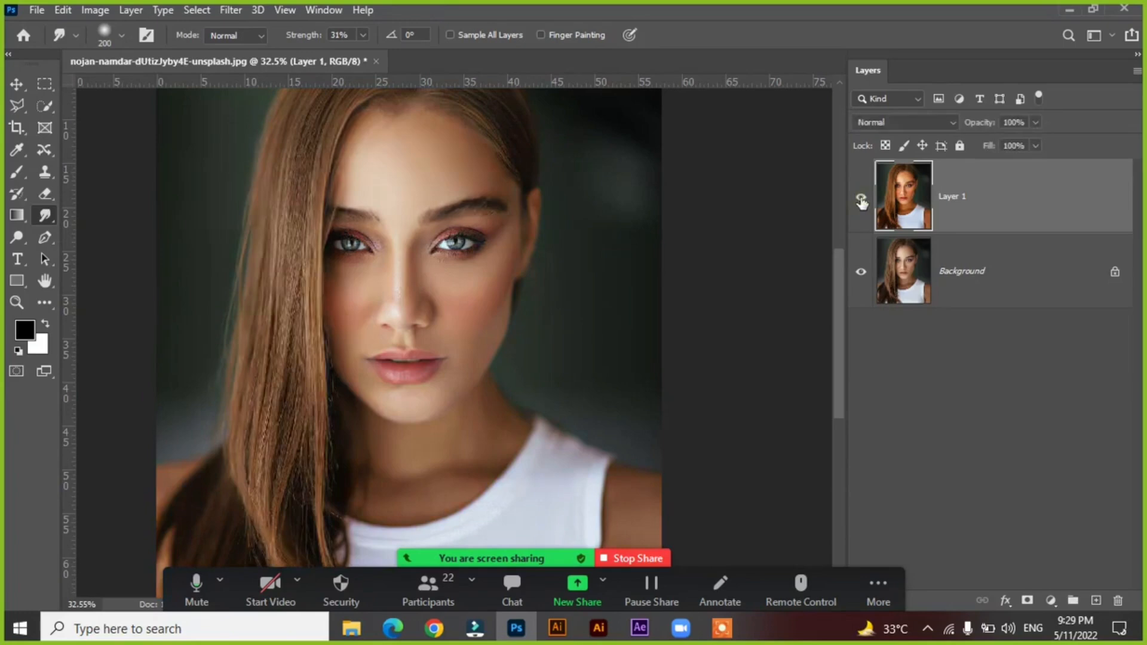
click(861, 200)
click(861, 200)
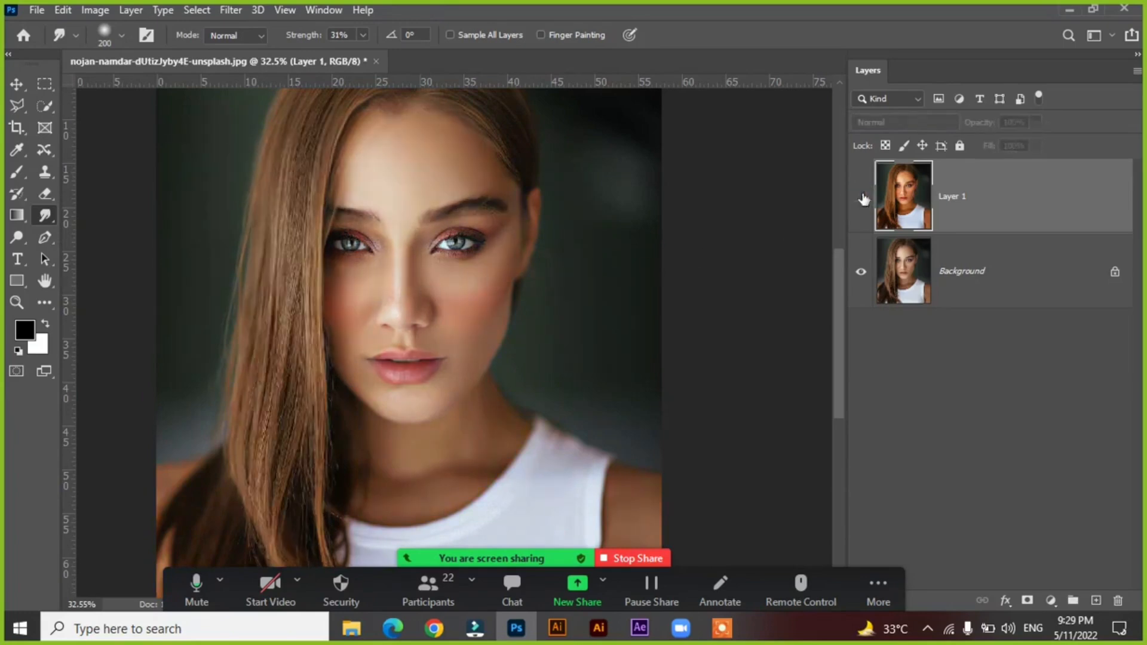
click(862, 200)
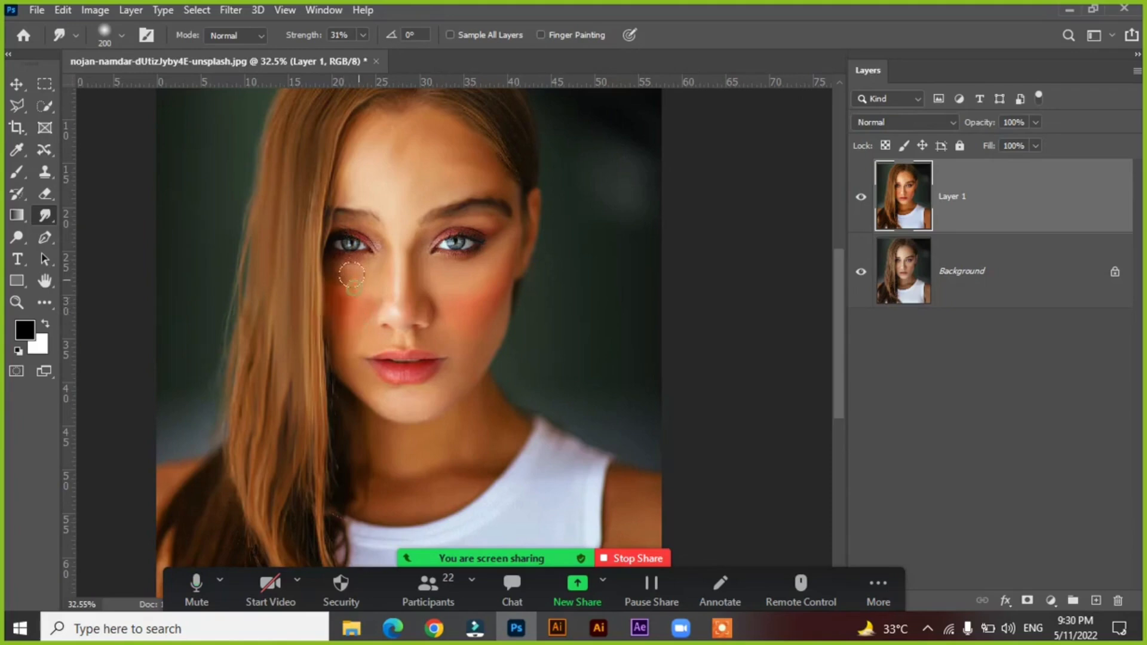
Try smudging the cheeks and nose with the large brush, and undo the last strokes.
mouse_move(338, 279)
mouse_down()
mouse_move(339, 364)
mouse_move(362, 362)
mouse_up()
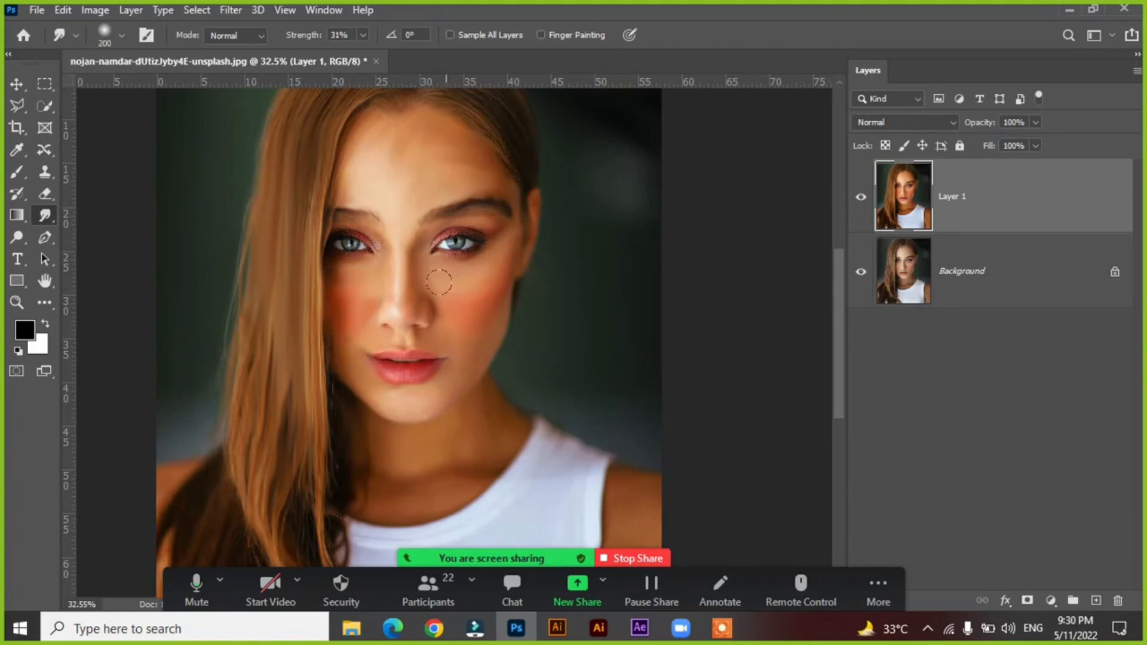
drag(389, 307, 510, 315)
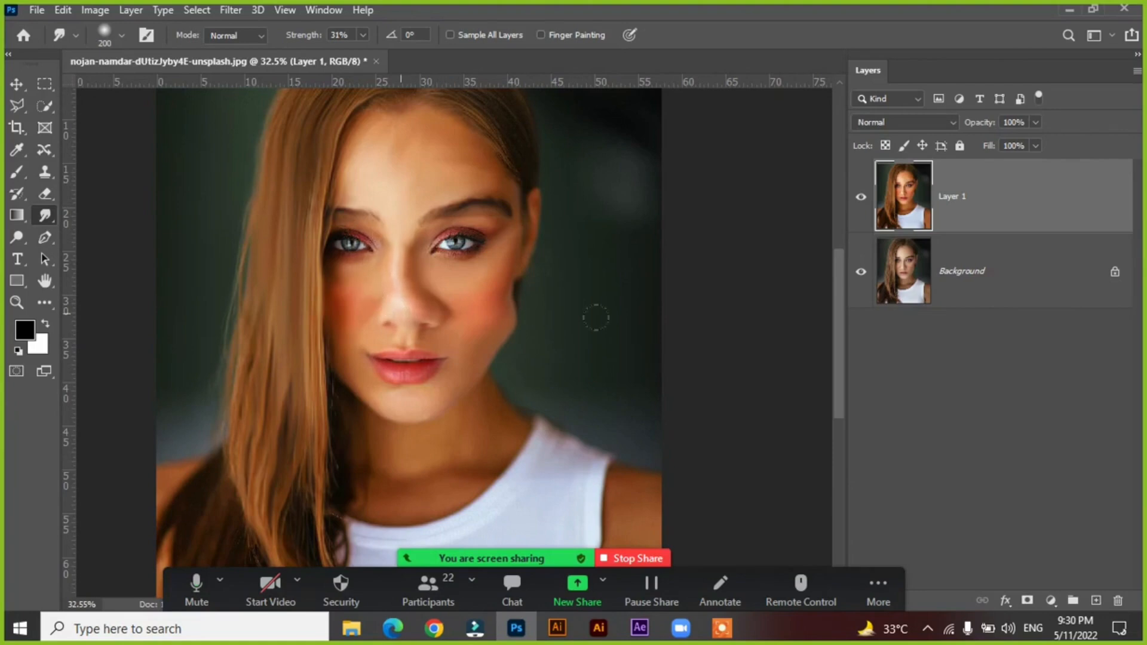
key(ctrl+z)
key(ctrl+z)
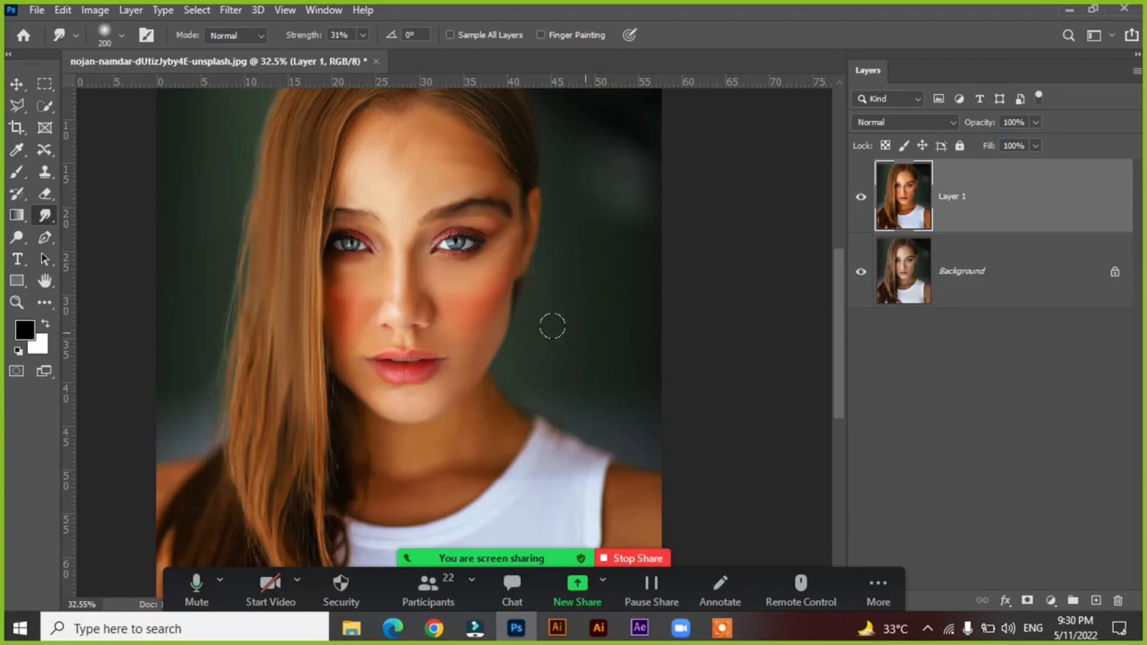
View the whole portrait and toggle Layer 1 off and on to check the overall retouch.
scroll(523, 332, down, 4)
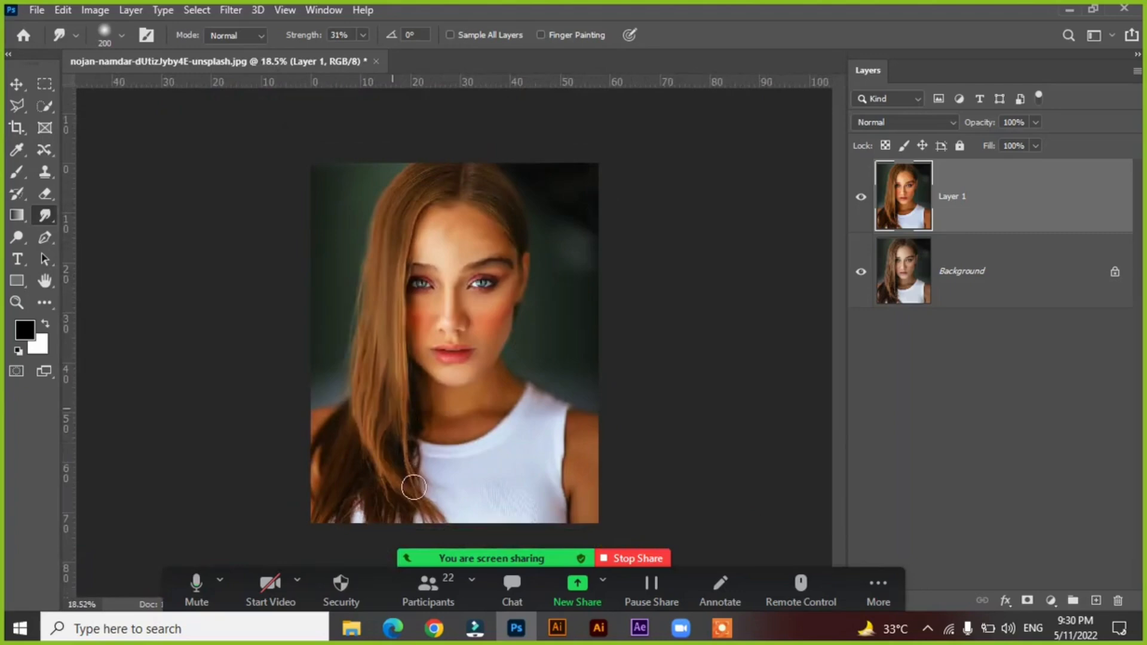
click(860, 199)
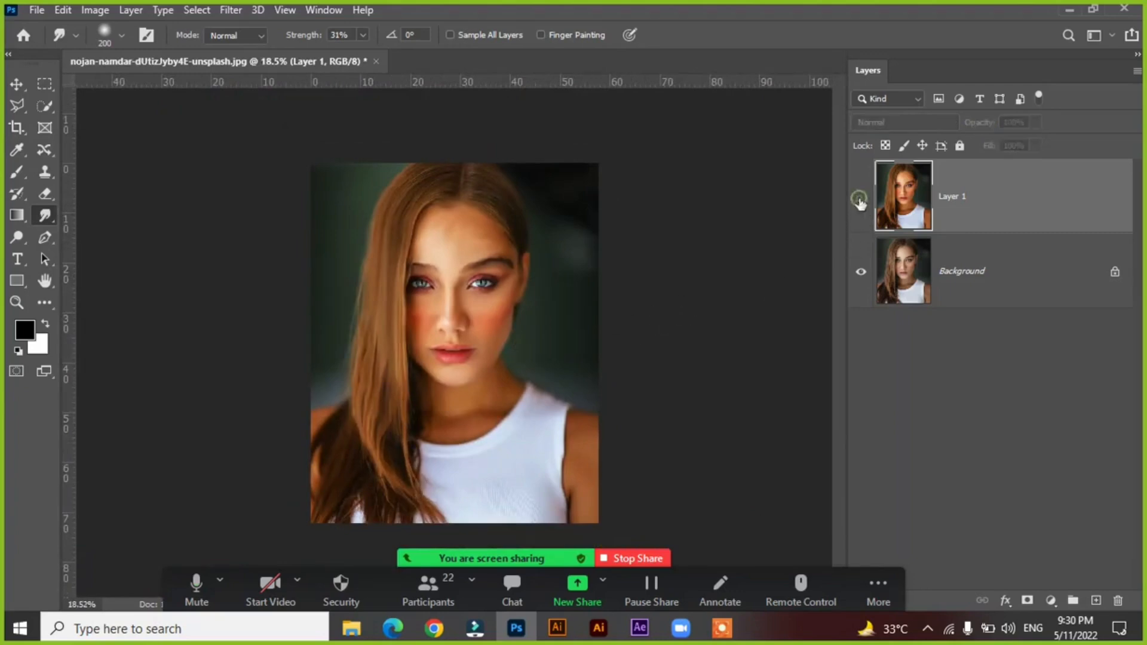
click(860, 200)
click(861, 200)
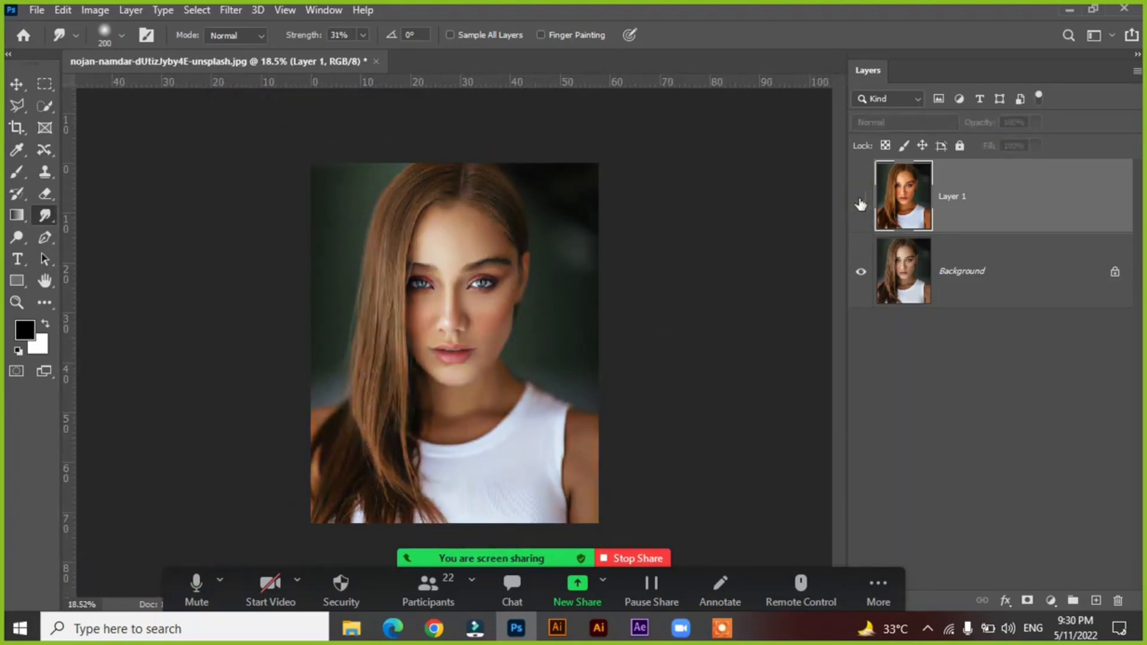
click(860, 200)
click(861, 200)
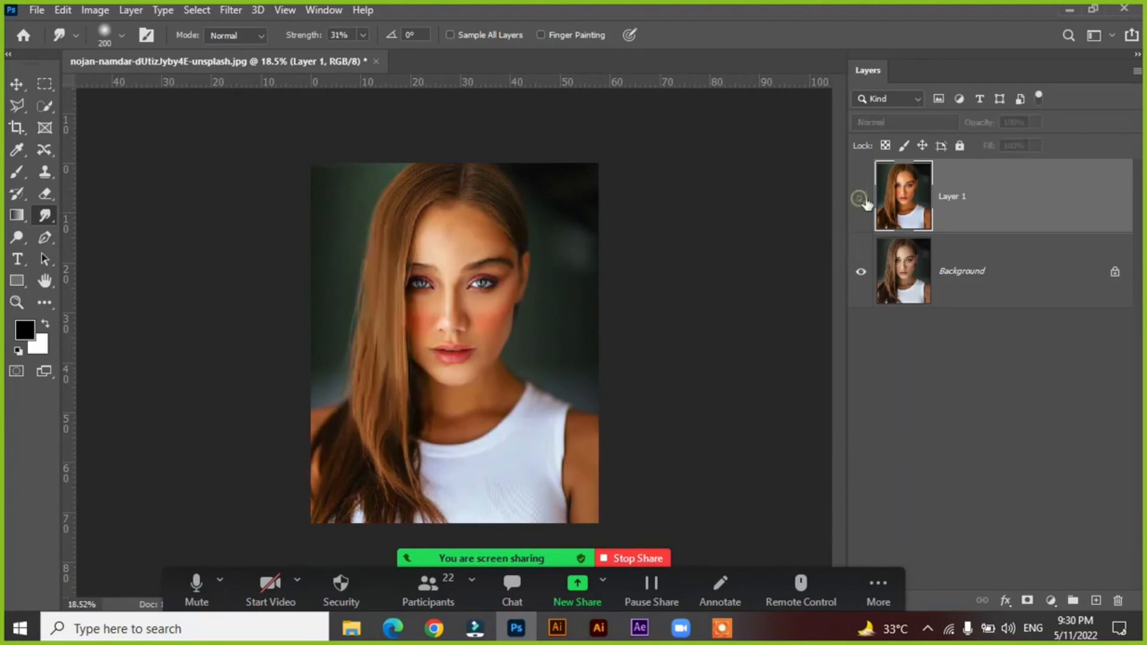
click(863, 203)
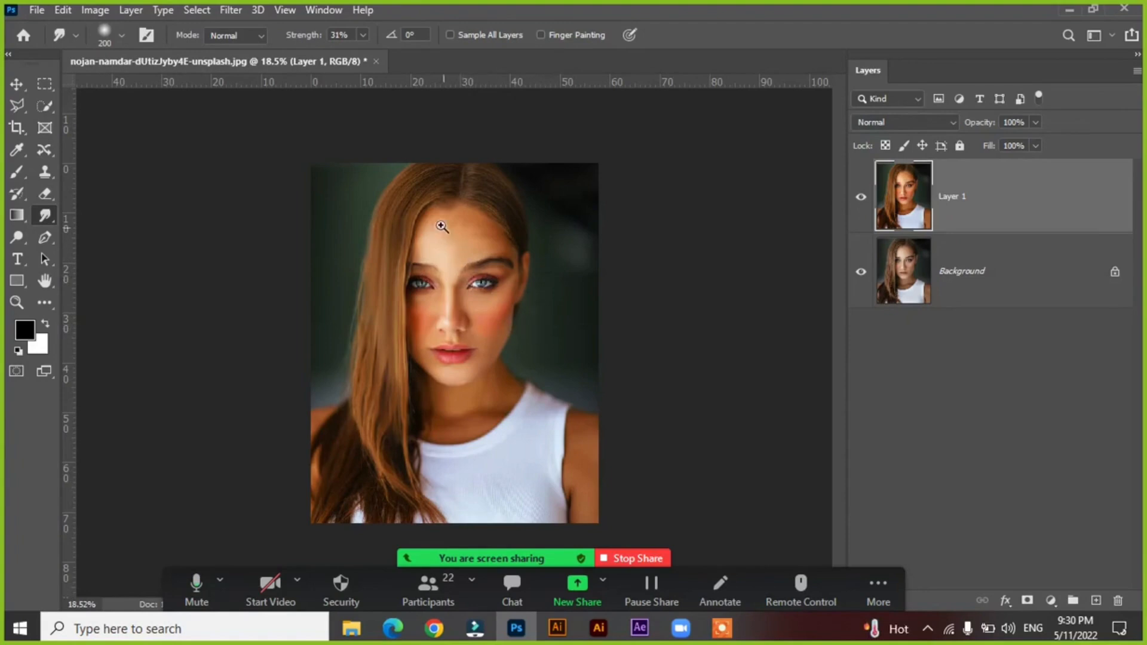
Reduce the Smudge brush to 80 and smooth the upper forehead skin just below the hairline.
drag(412, 210, 503, 238)
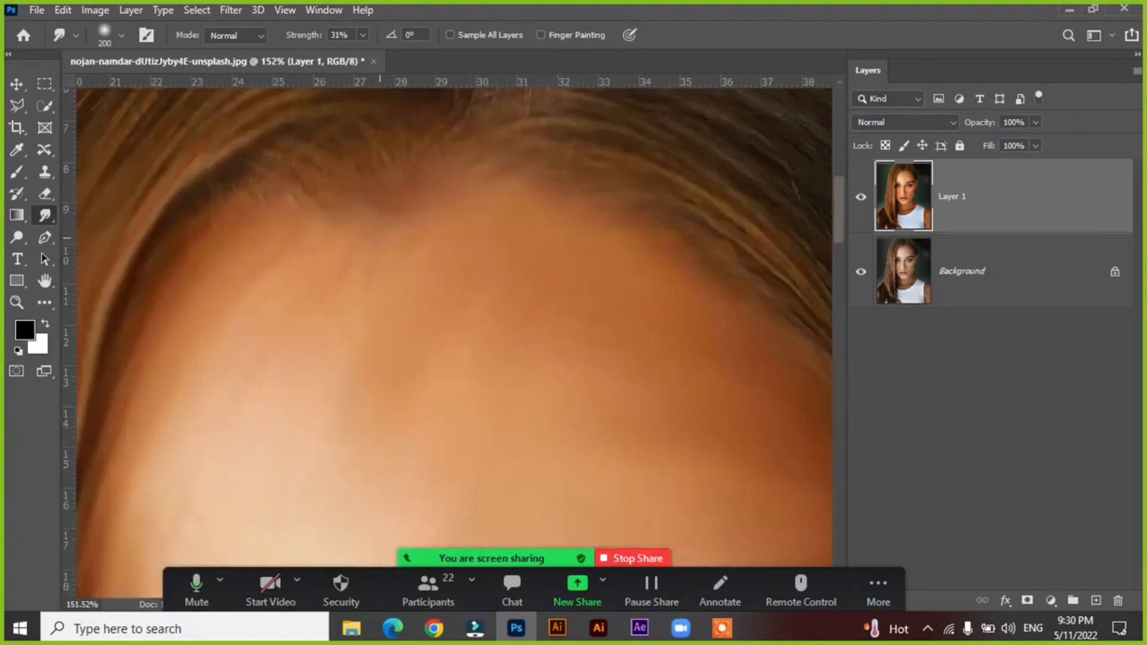
key(bracketleft)
key(bracketleft)
key(bracketleft)
key(bracketleft)
key(bracketleft)
key(bracketleft)
mouse_move(431, 266)
mouse_down()
mouse_move(396, 264)
mouse_move(343, 350)
mouse_move(358, 294)
mouse_move(327, 374)
mouse_move(401, 274)
mouse_move(451, 344)
mouse_move(518, 292)
mouse_move(558, 318)
mouse_move(502, 327)
mouse_move(670, 327)
mouse_move(457, 306)
mouse_move(565, 303)
mouse_move(589, 325)
mouse_move(535, 320)
mouse_up()
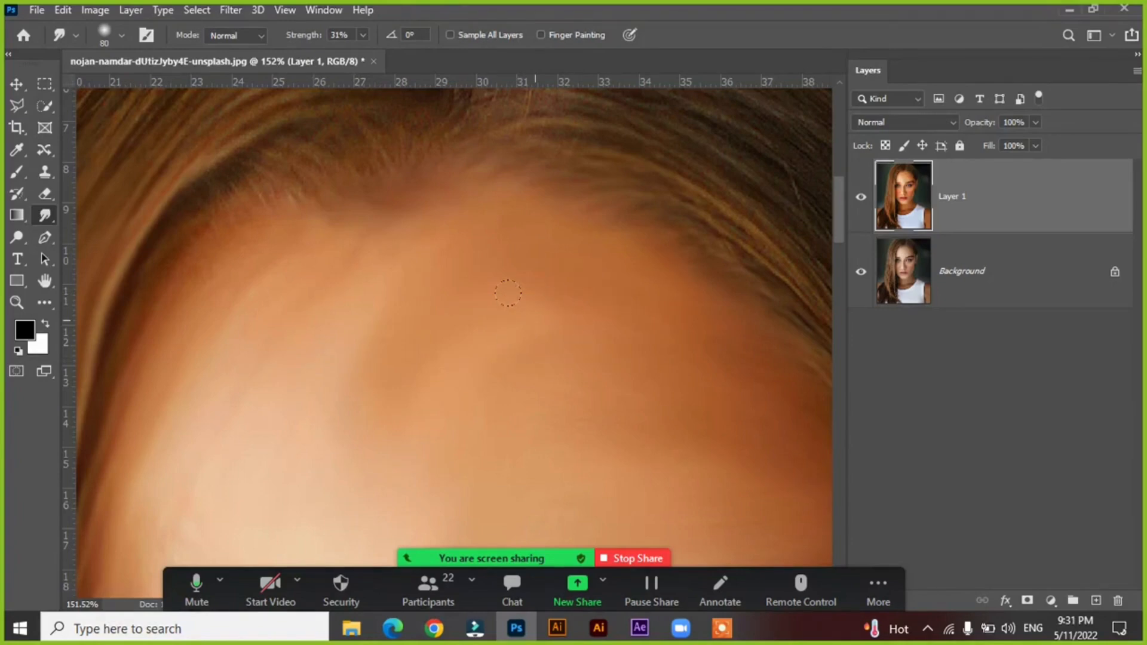
key(ctrl+0)
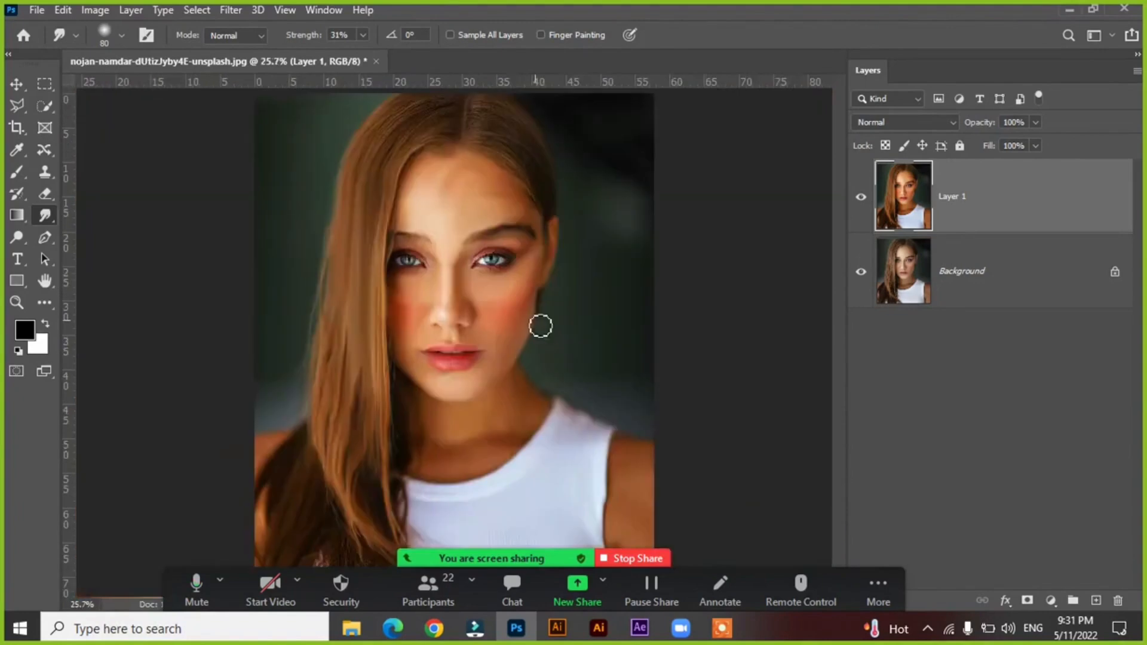
Compare the finished smudge effect with the original photo by switching Layer 1 off and on.
click(861, 198)
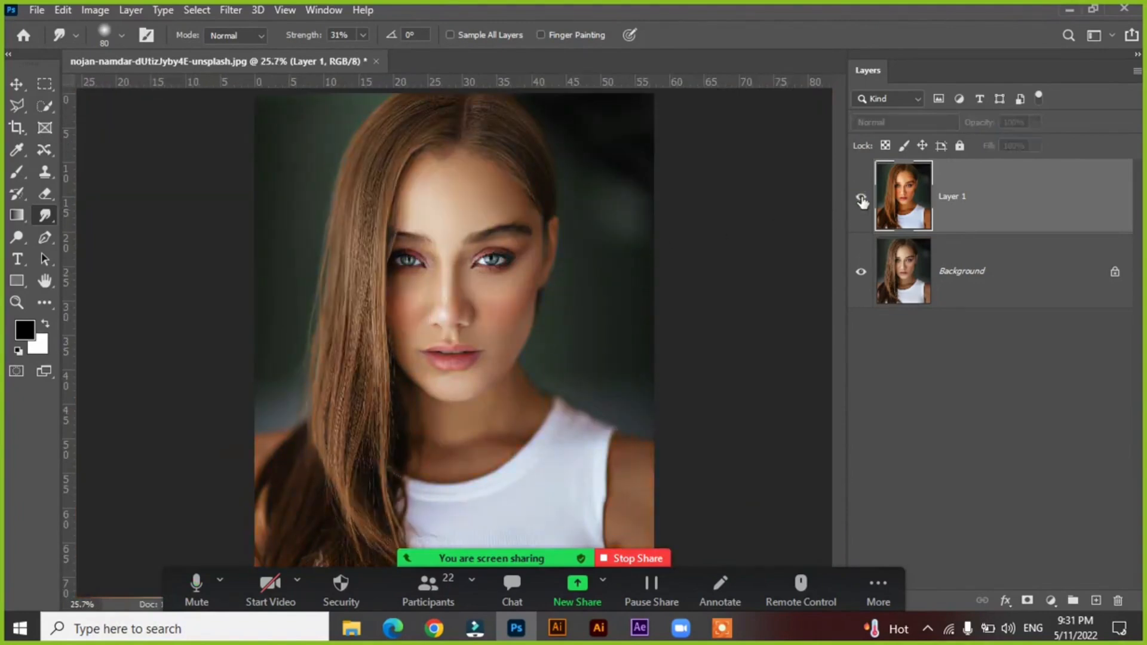
click(861, 198)
click(861, 199)
click(860, 199)
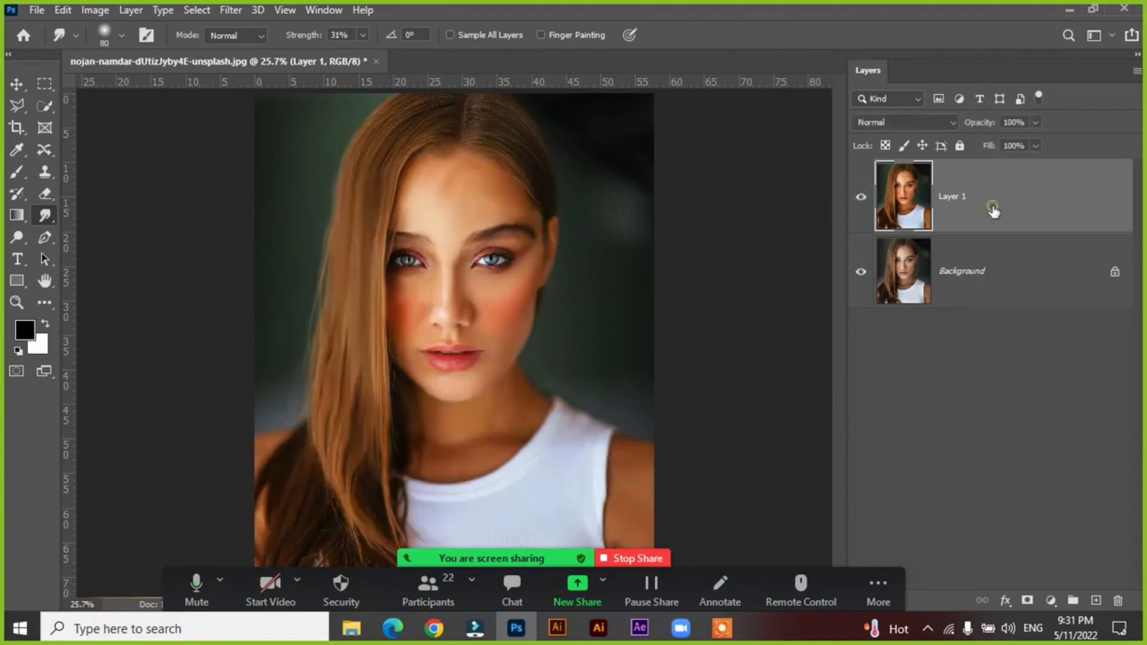
Delete the smudged Layer 1 and activate the Dodge tool.
key(Delete)
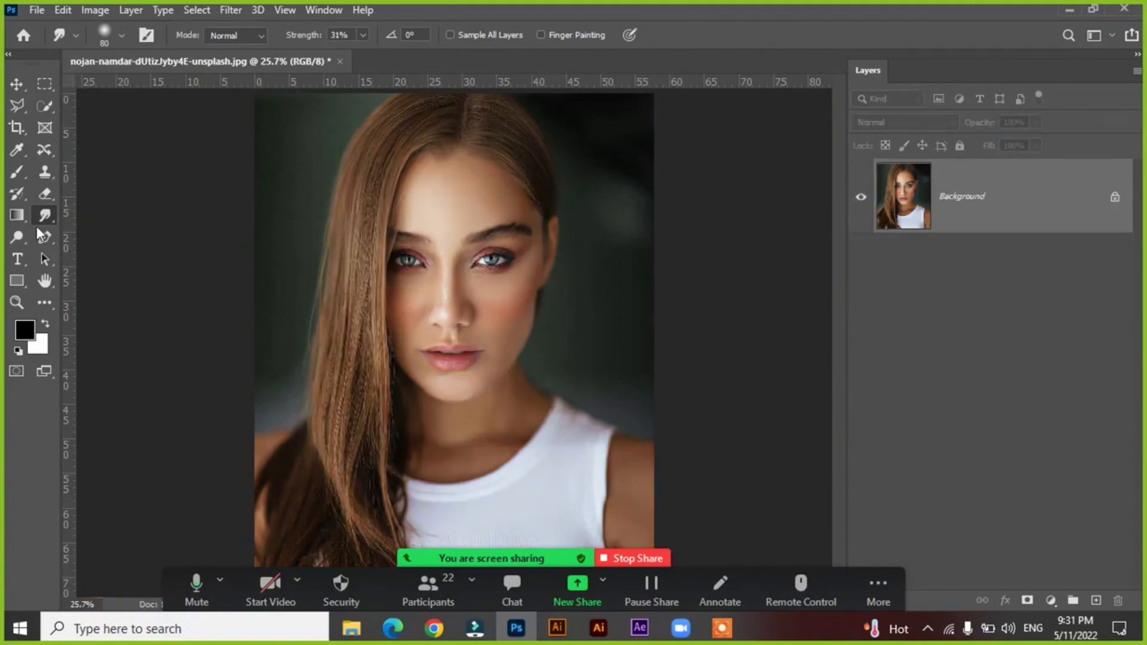
click(18, 237)
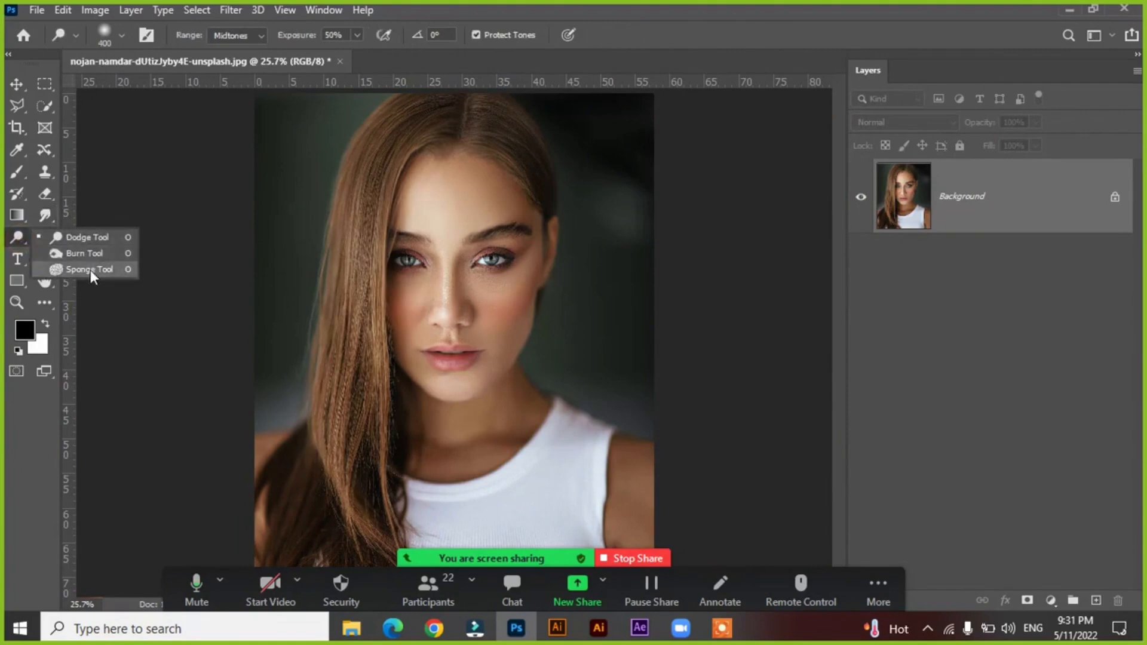
click(17, 237)
click(45, 215)
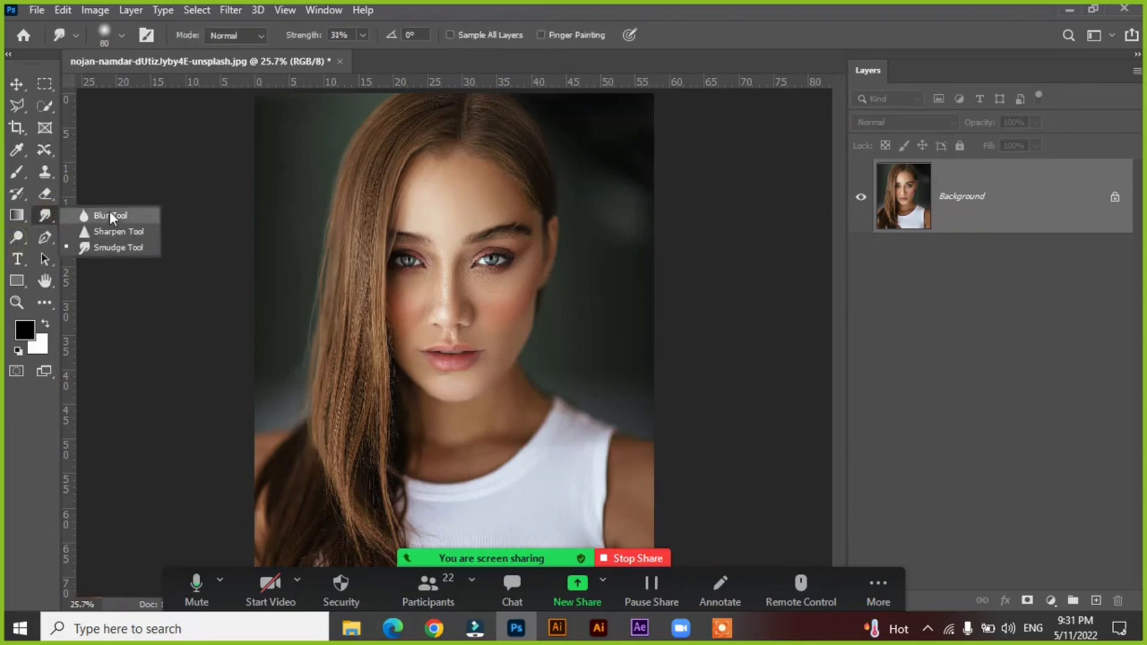
click(106, 248)
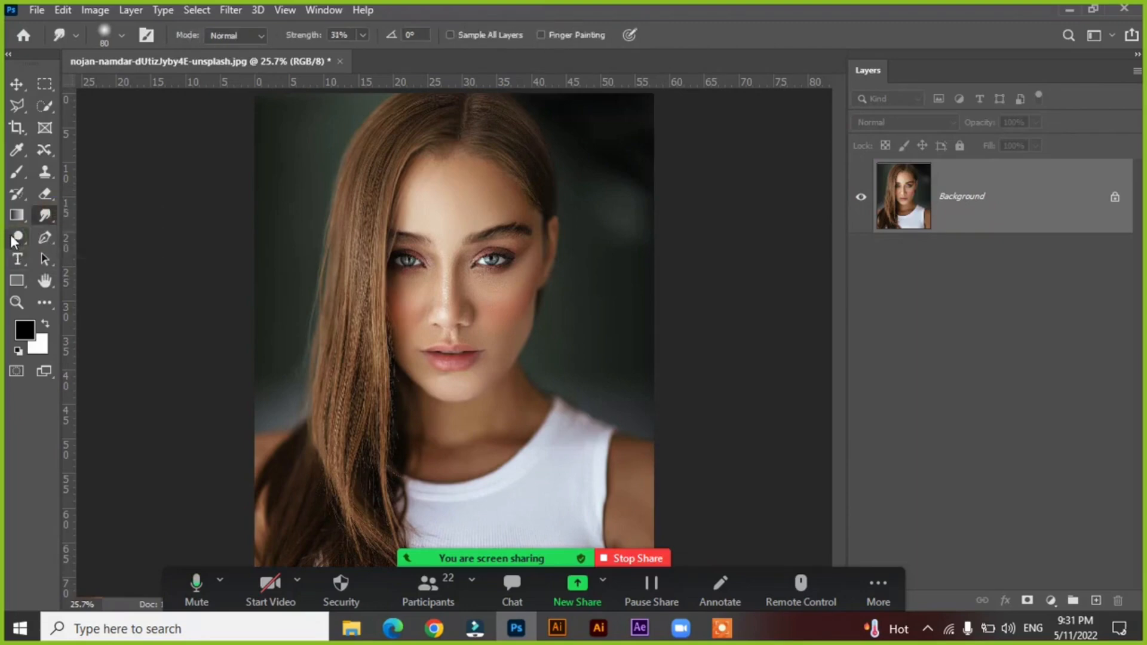
click(17, 237)
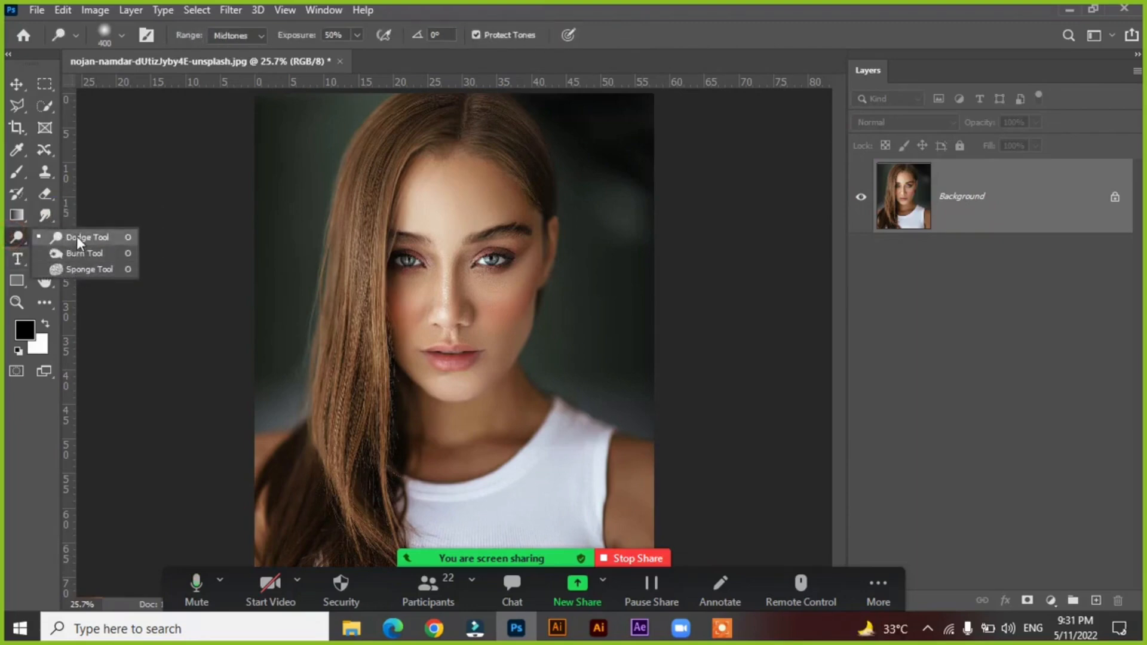
click(76, 237)
Unlock the Background layer and duplicate it.
click(1115, 196)
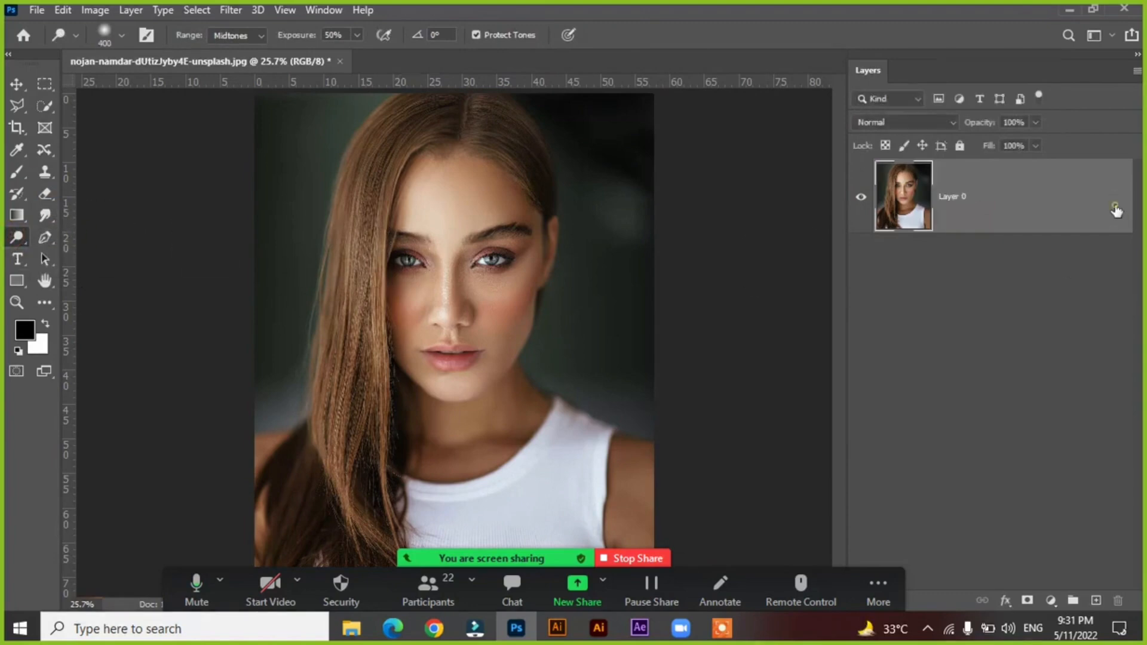
key(ctrl+j)
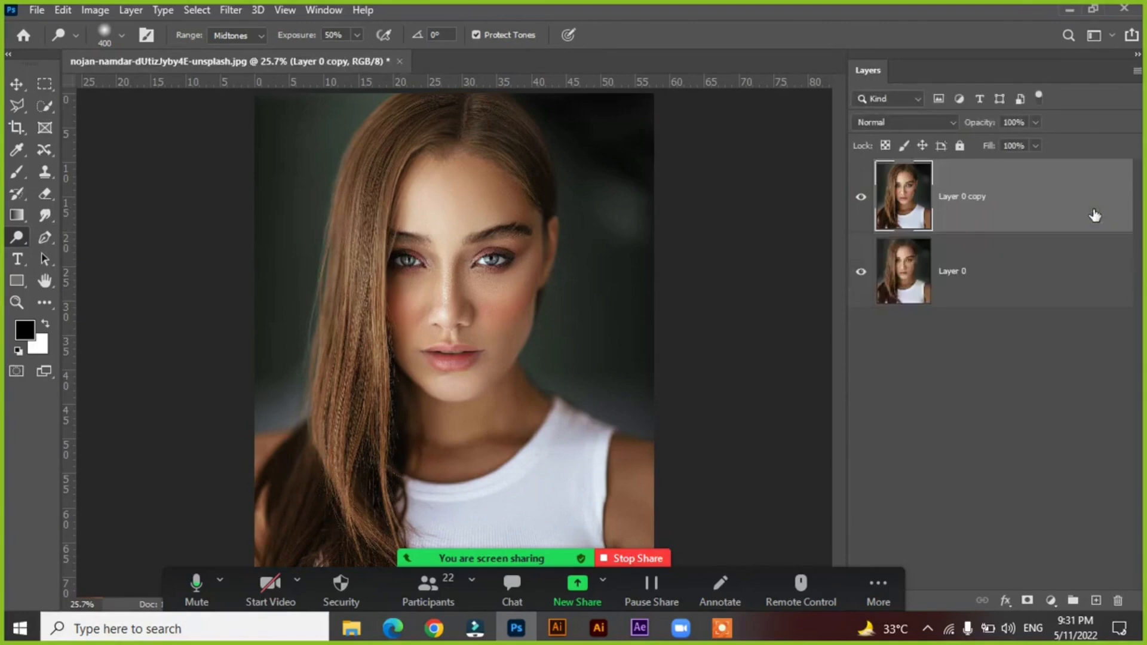
Dodge the forehead, nose and chin of Layer 0 copy at brush size 400, and the under-eye areas at 200.
mouse_move(440, 207)
mouse_down()
mouse_move(492, 188)
mouse_move(461, 275)
mouse_move(449, 249)
mouse_move(446, 323)
mouse_move(485, 344)
mouse_move(536, 342)
mouse_up()
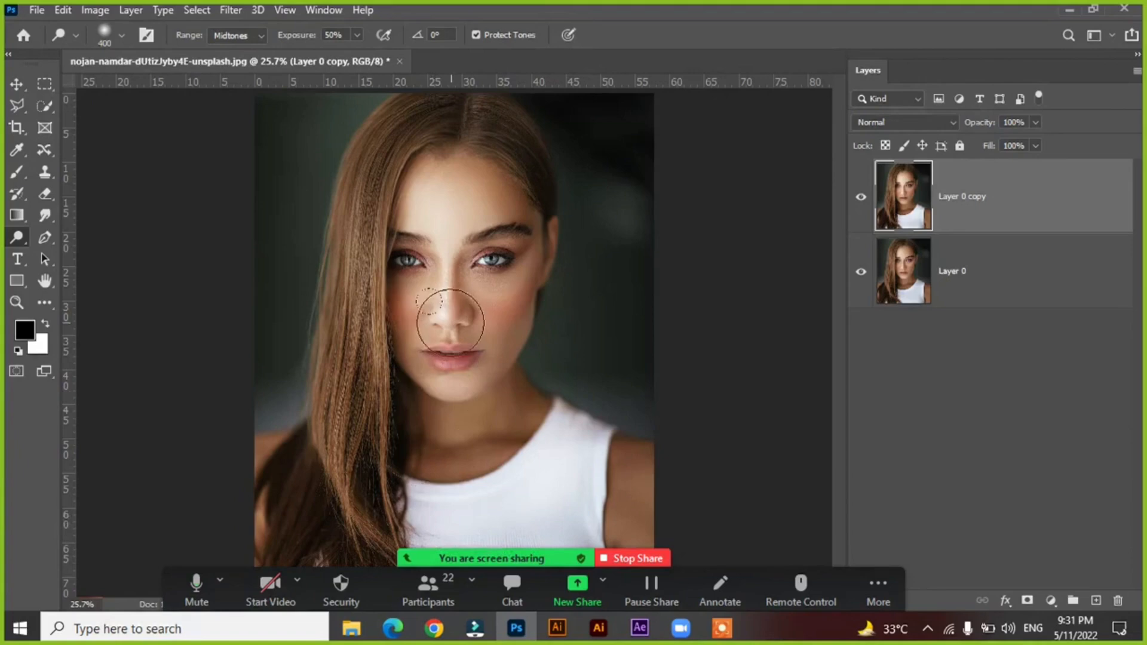
click(435, 199)
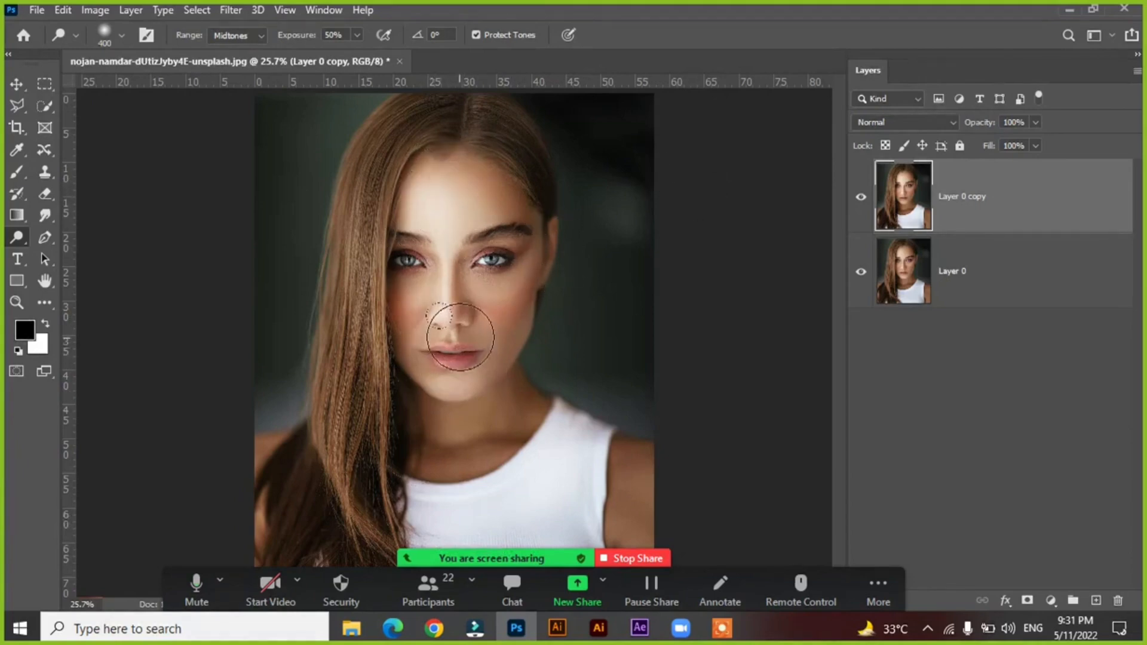
click(450, 413)
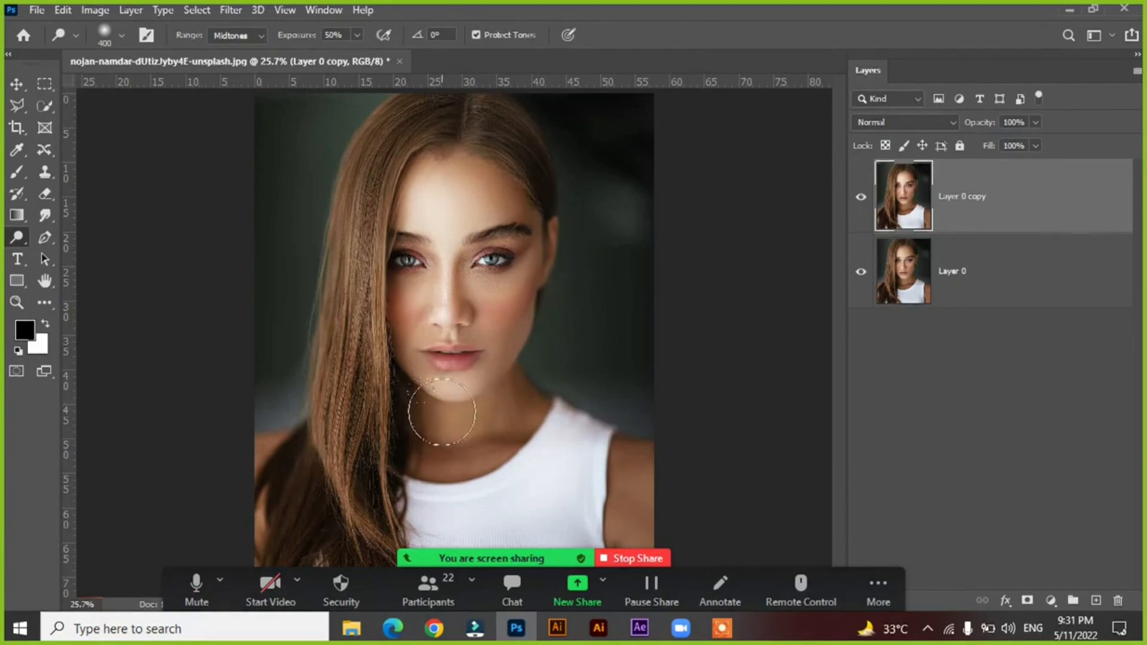
click(449, 400)
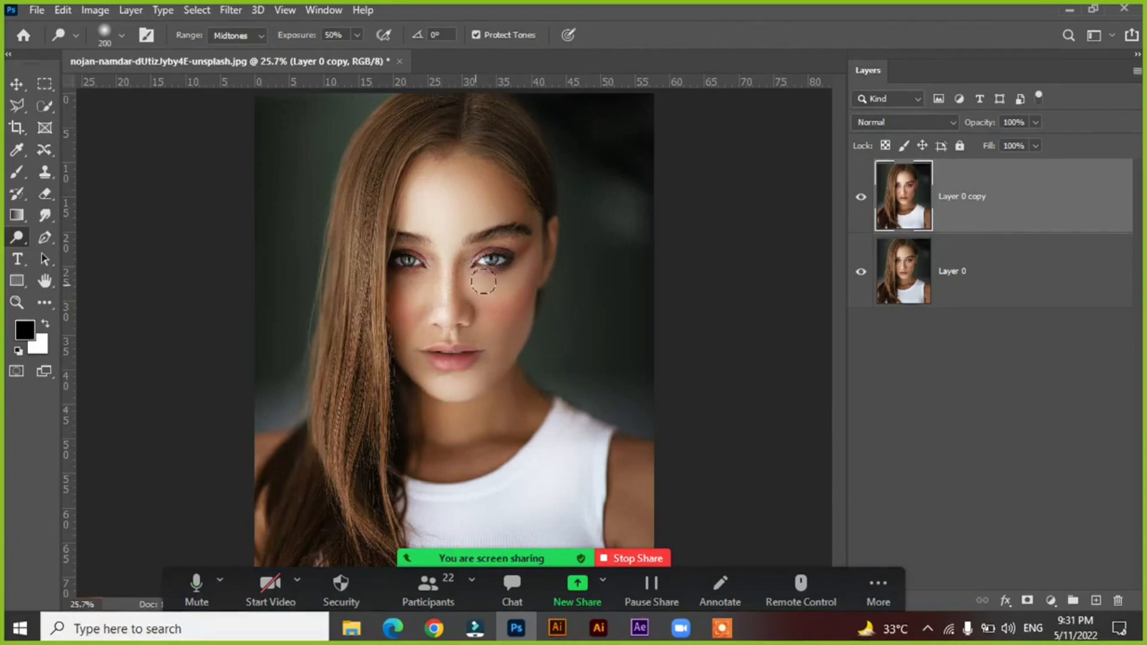
drag(482, 281, 520, 277)
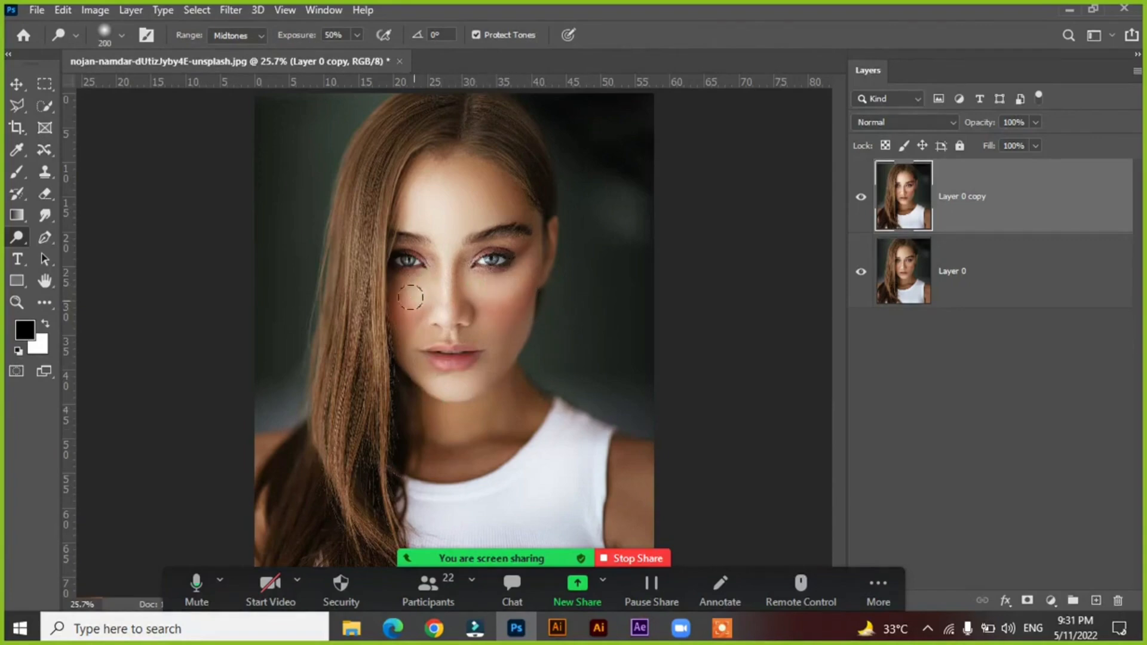
Compare the dodged face with the original photo by switching Layer 0 copy off and on several times.
click(858, 199)
click(859, 199)
click(859, 200)
click(859, 199)
click(859, 200)
click(859, 200)
Try lower opacities on Layer 0 copy, return it to 100%, and compare it with the original again.
click(1035, 122)
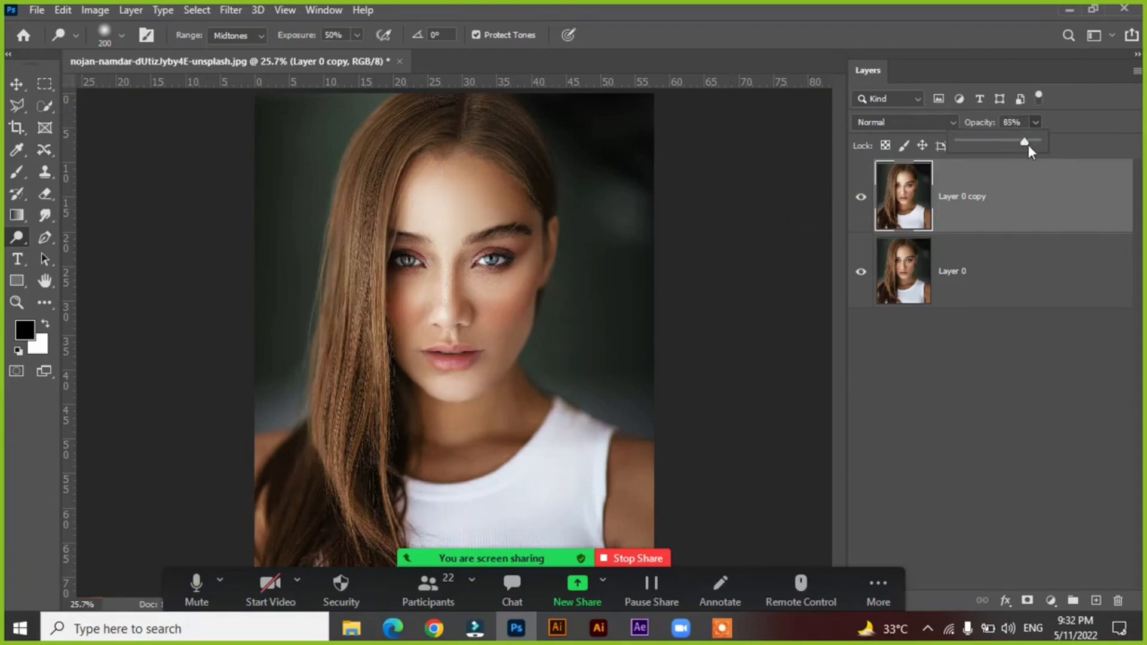
drag(958, 143, 1058, 156)
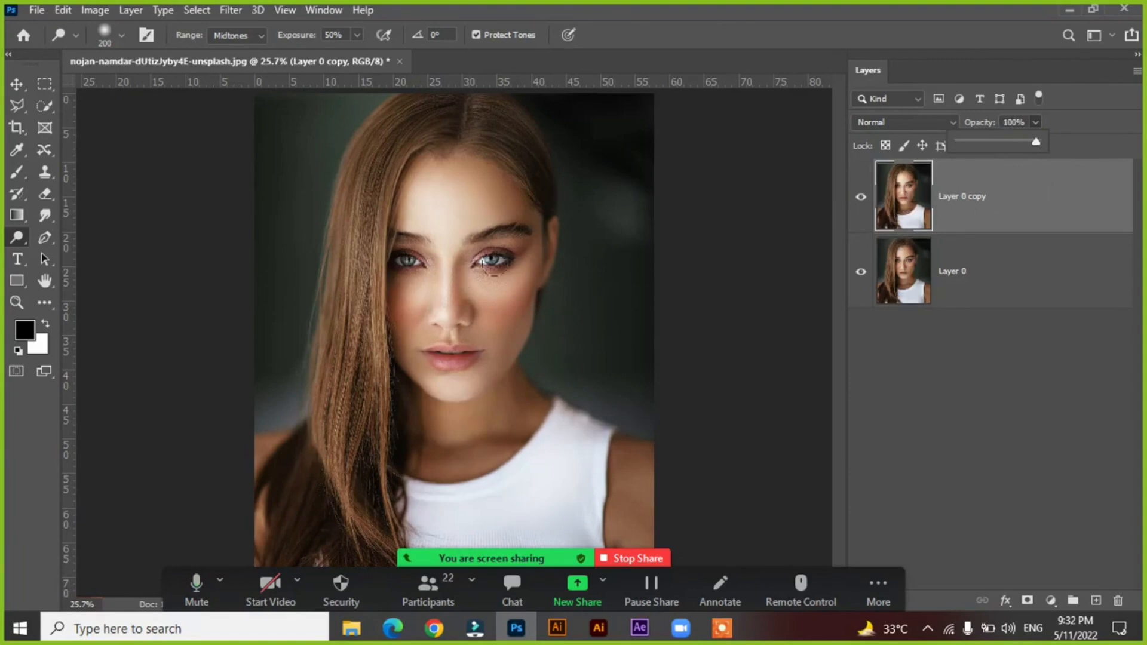
click(860, 198)
click(860, 198)
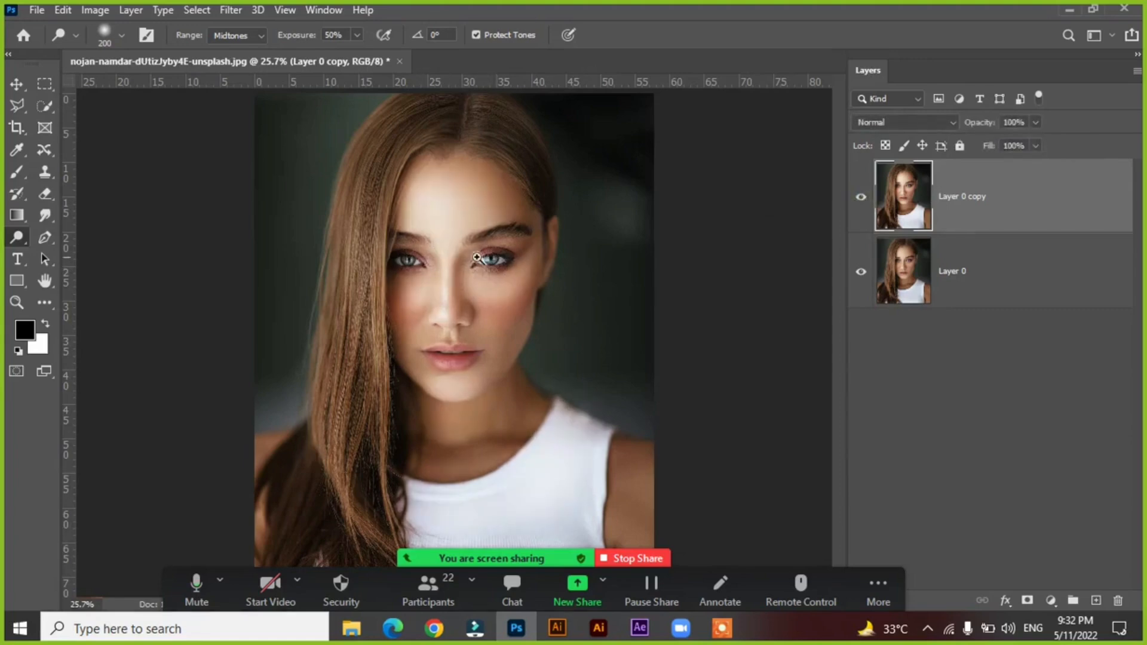
Reduce the Dodge brush to 45 and whiten the eyeball on both sides of the iris in the fully uncovered eye.
drag(465, 244, 530, 278)
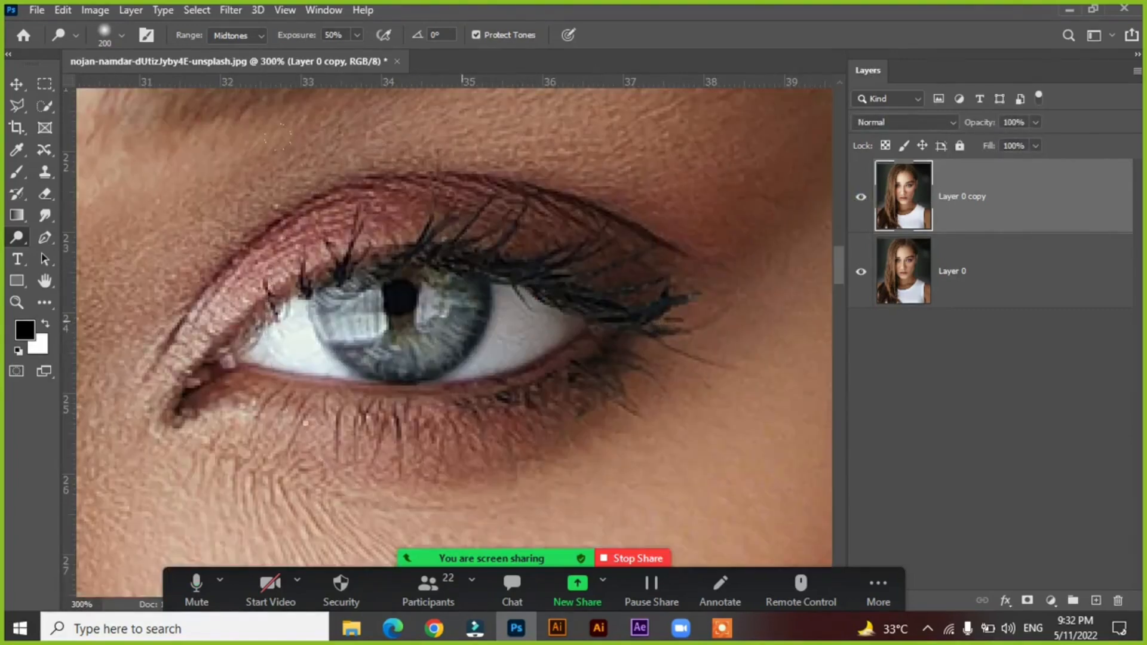
key(bracketleft)
key(bracketleft)
key(bracketleft)
key(bracketleft)
key(bracketleft)
key(bracketleft)
key(bracketleft)
click(519, 328)
click(517, 327)
click(523, 318)
click(520, 321)
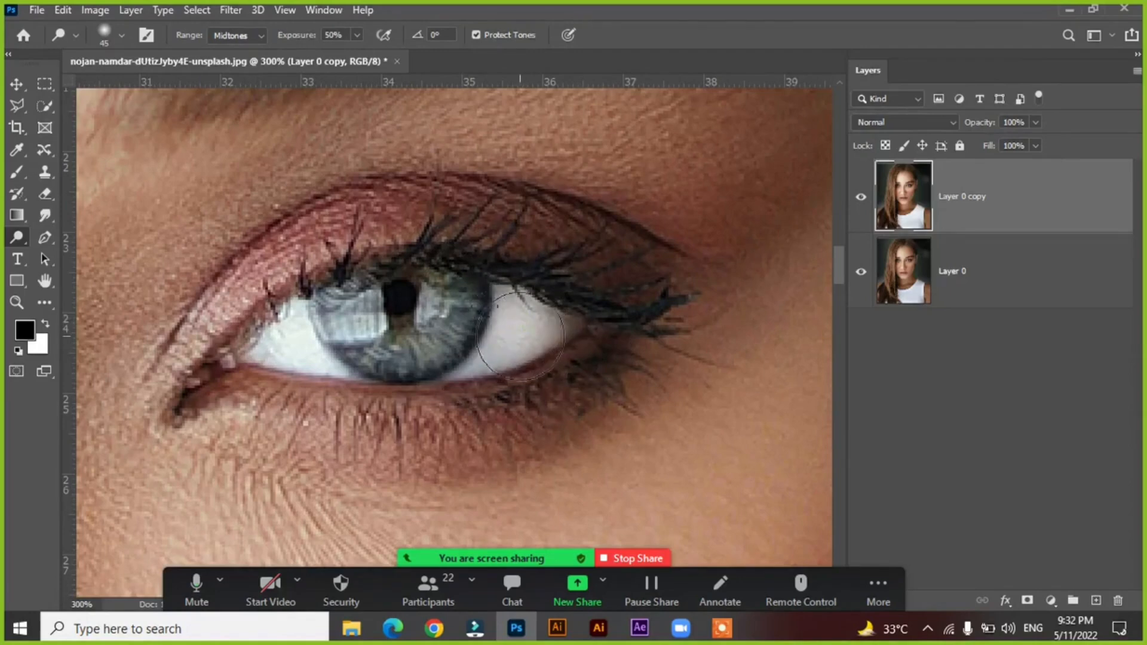
click(520, 330)
mouse_move(316, 366)
mouse_down()
mouse_move(304, 342)
mouse_move(307, 351)
mouse_move(279, 335)
mouse_move(279, 348)
mouse_move(325, 353)
mouse_move(358, 312)
mouse_up()
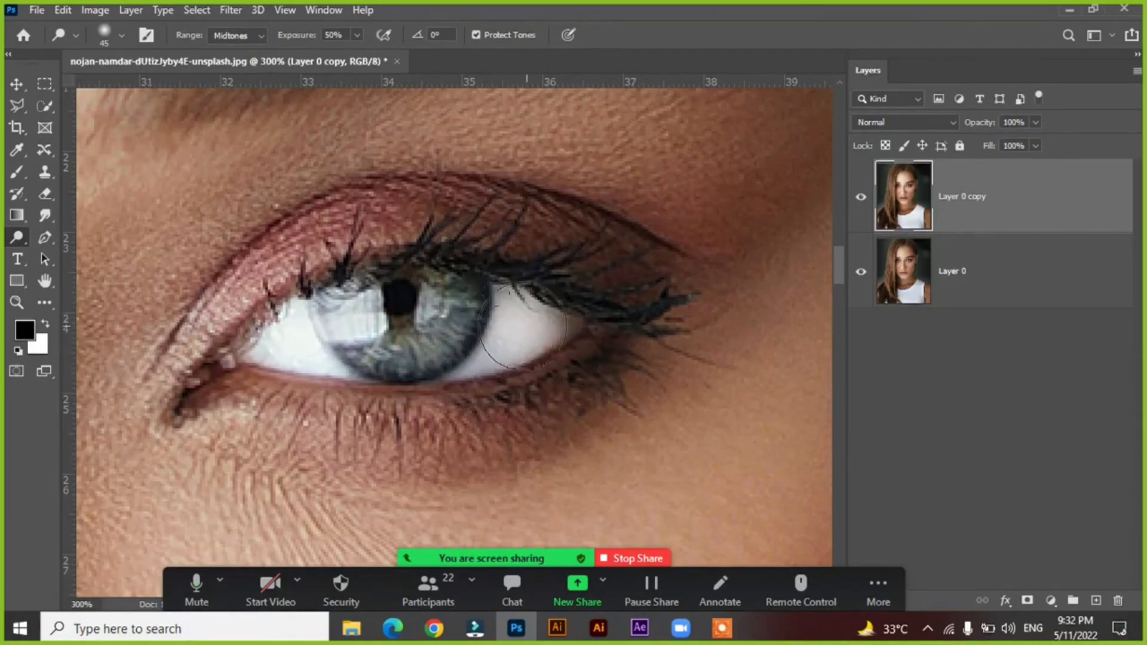
mouse_move(530, 333)
mouse_down()
mouse_move(511, 334)
mouse_move(534, 330)
mouse_move(515, 318)
mouse_up()
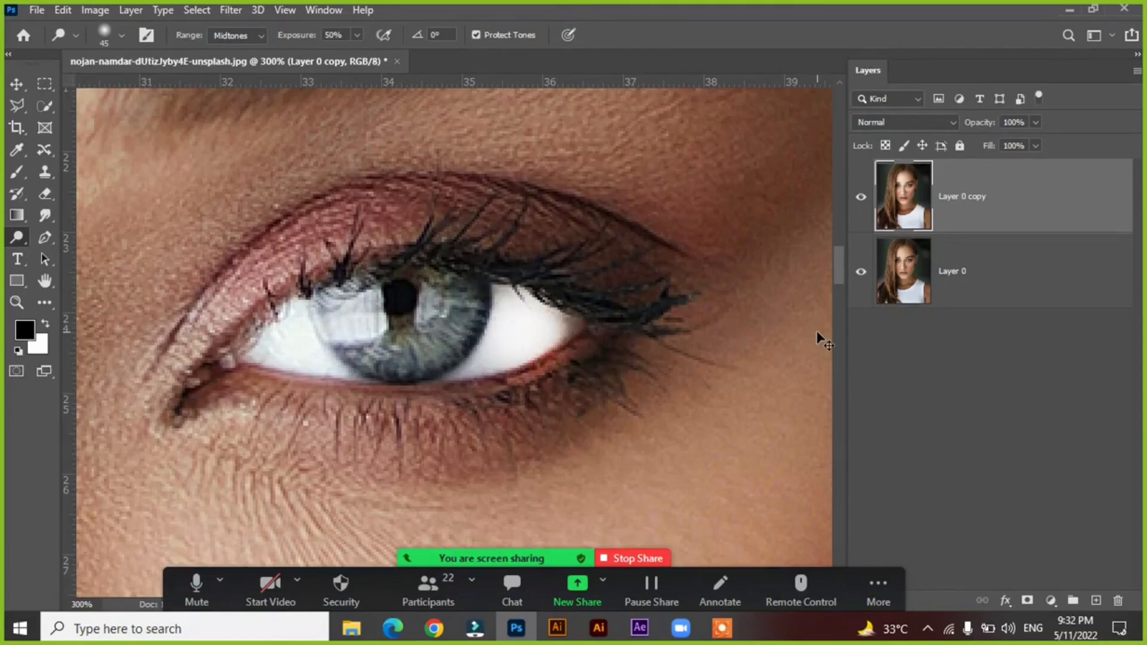
Enlarge the Dodge brush to 700 and compare the brightened portrait with the original by hiding and showing Layer 0 copy.
key(ctrl+0)
drag(334, 206, 602, 371)
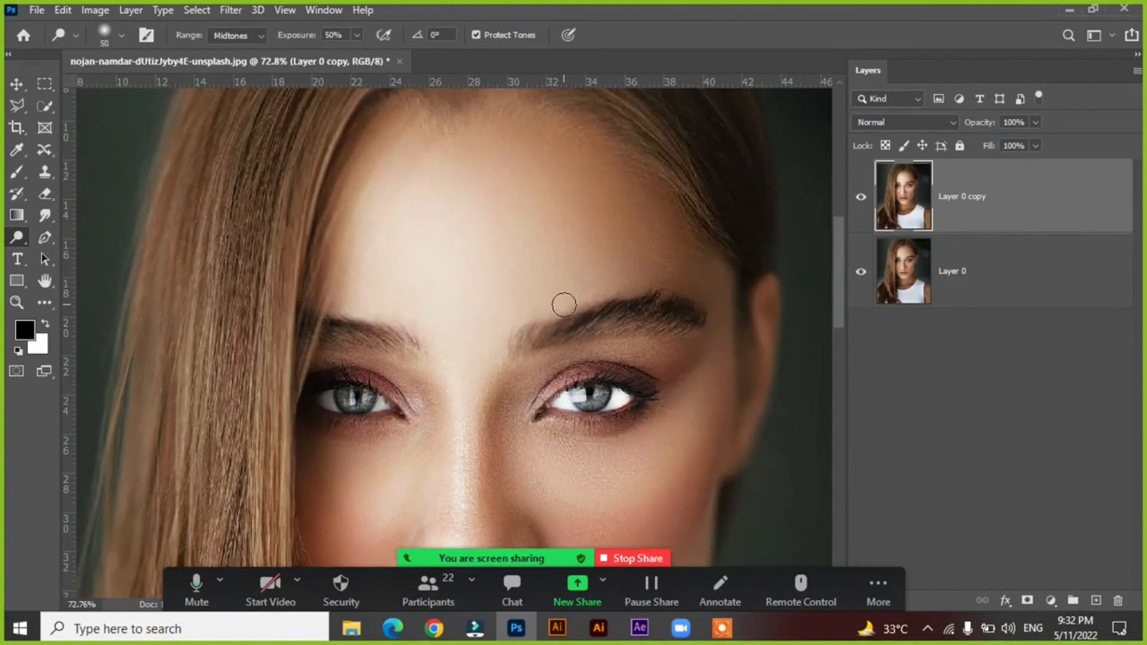
key(])
key(])
key(])
key(])
key(])
key(])
key(])
key(])
key(])
key(])
key(])
key(])
key(])
key(])
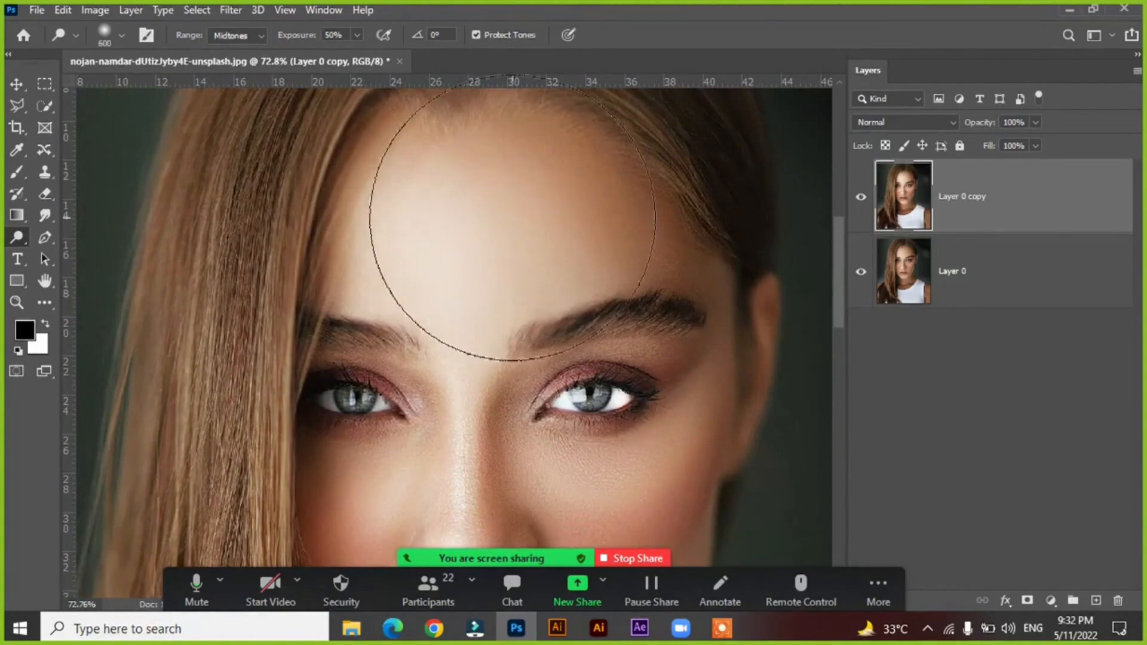
key(])
scroll(462, 448, down, 2)
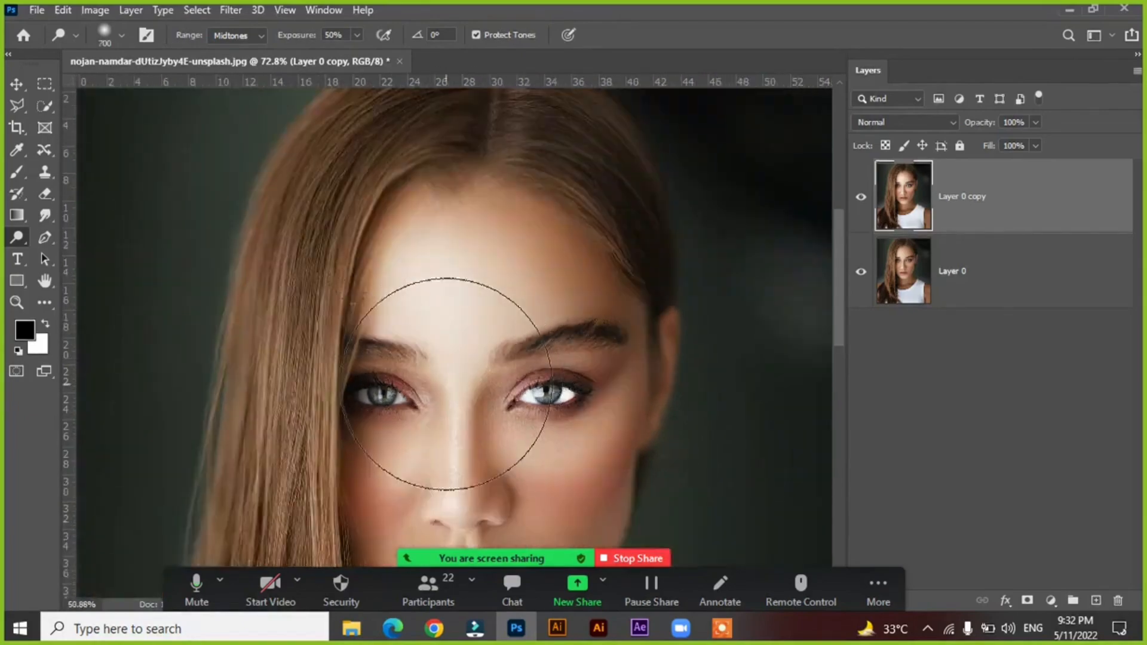
scroll(447, 383, down, 3)
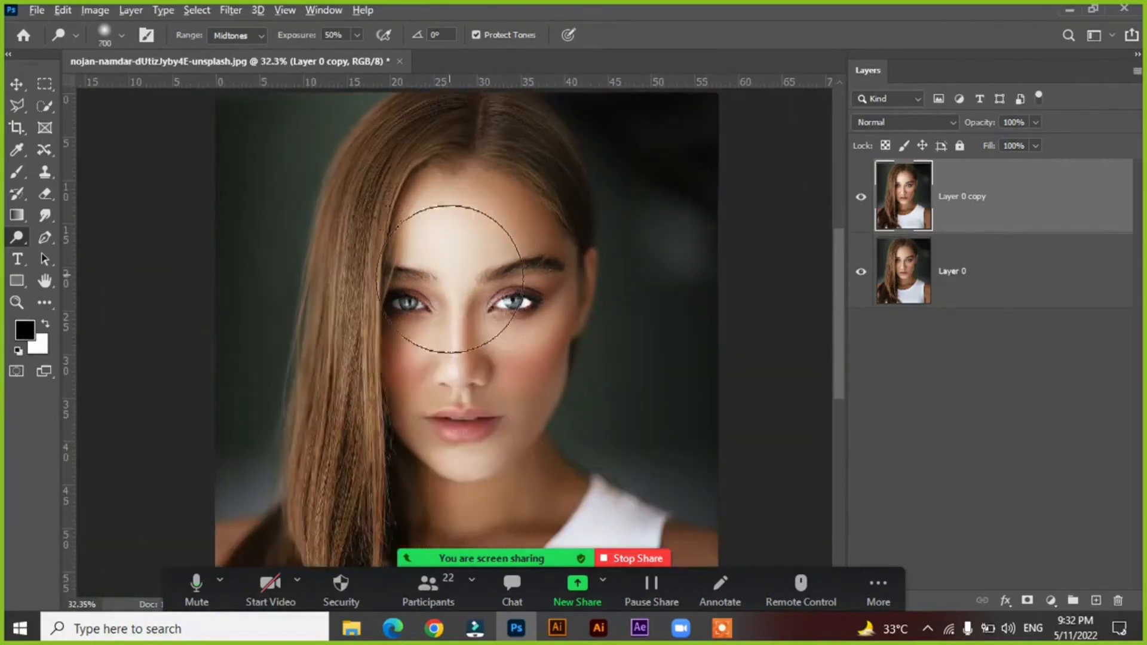
scroll(450, 279, down, 1)
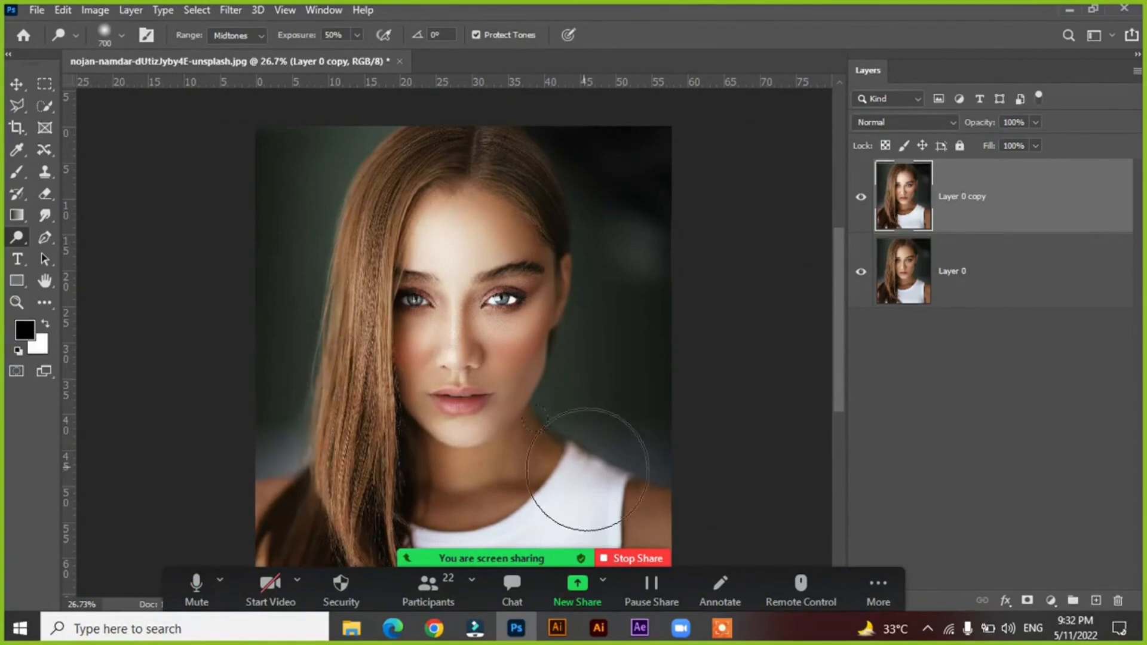
scroll(525, 364, up, 2)
click(859, 199)
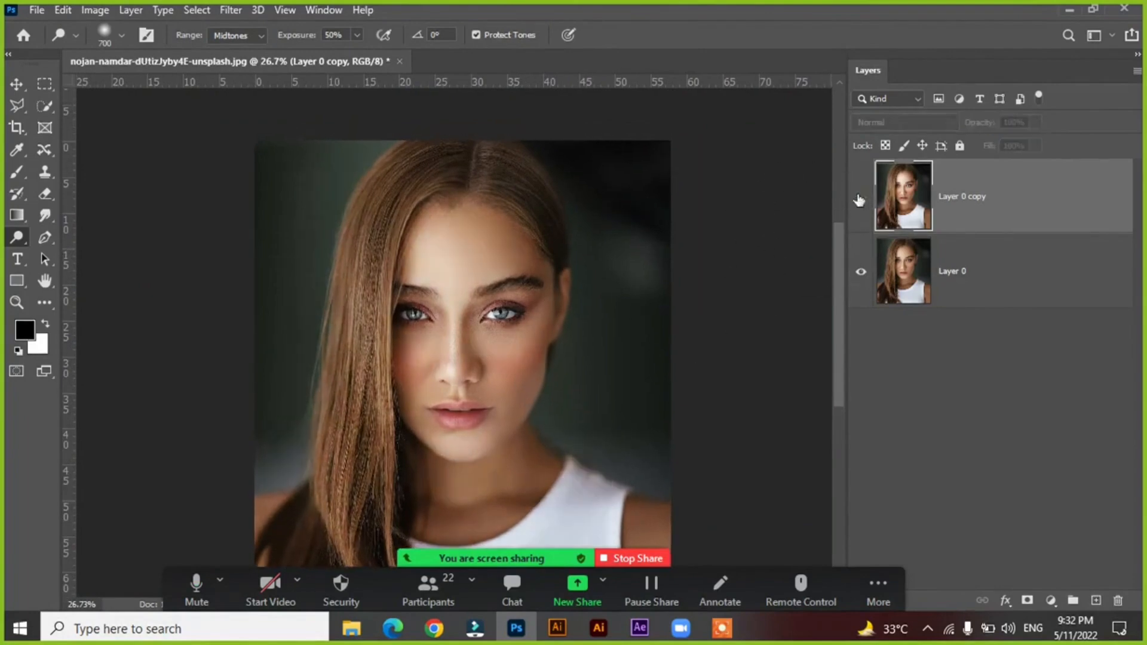
click(859, 198)
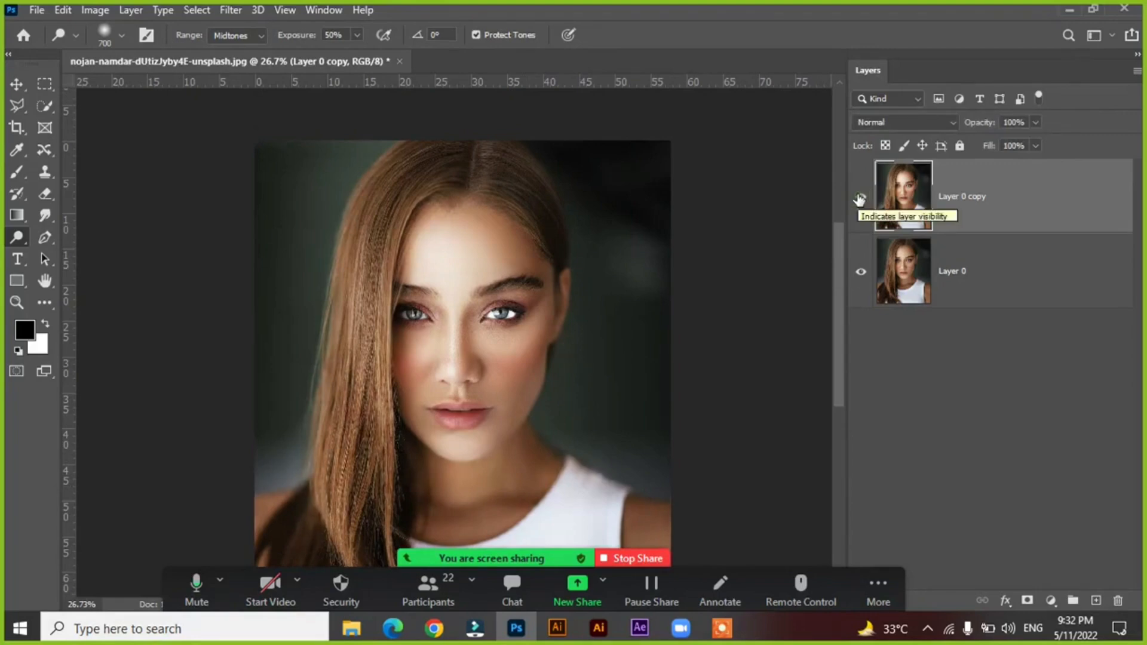
Delete the dodged Layer 0 copy and make a fresh duplicate of Layer 0.
right_click(8, 239)
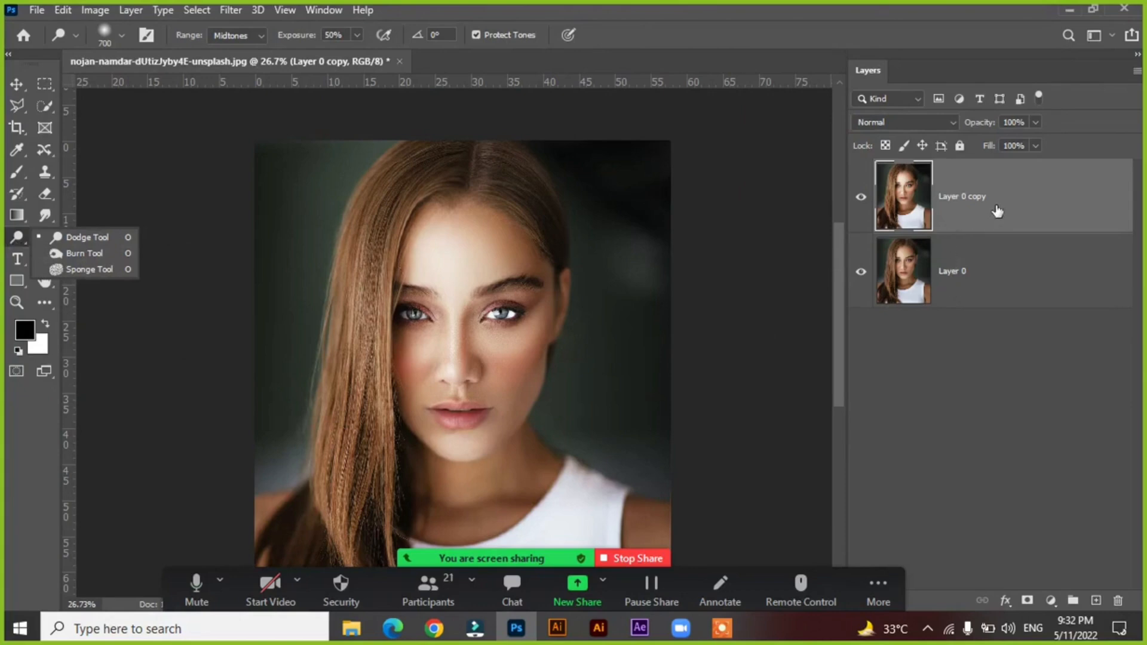
click(970, 304)
click(979, 210)
key(Delete)
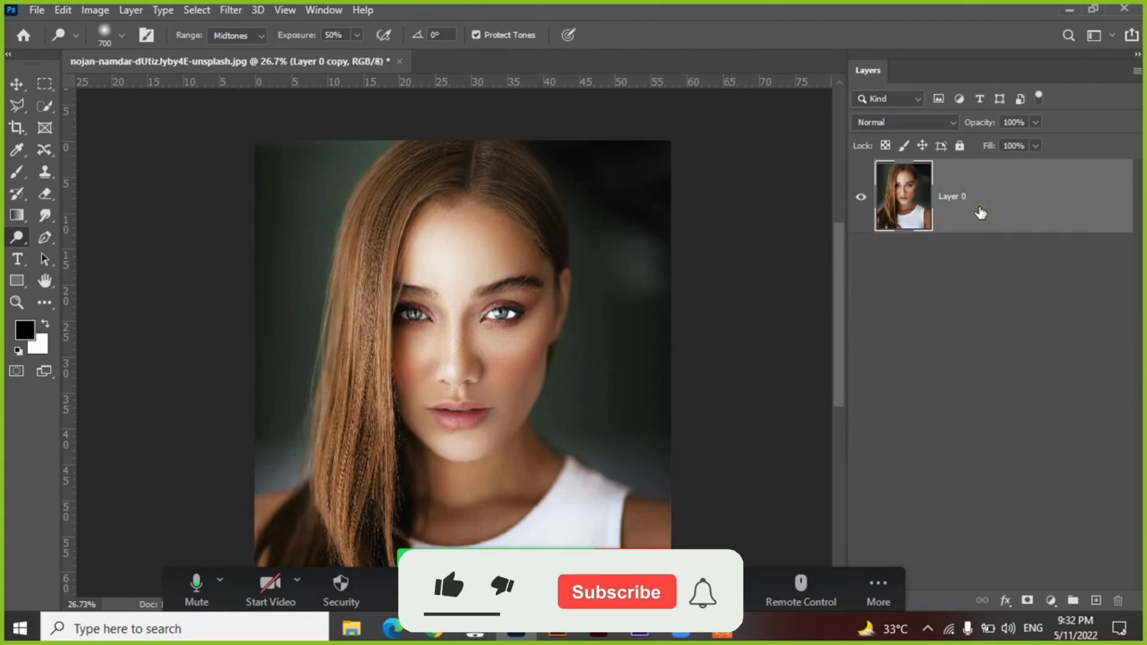
key(ctrl+z)
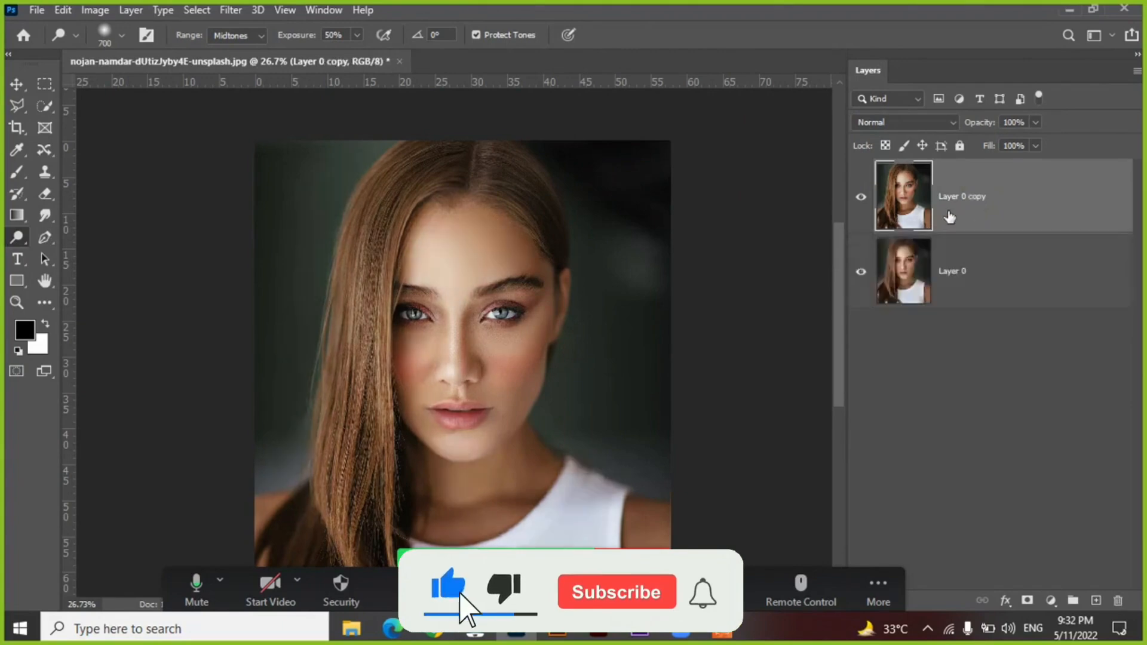
Activate the Burn tool and darken the eyebrows and upper eyelids, starting at brush size 125 and reducing it to 90.
right_click(18, 238)
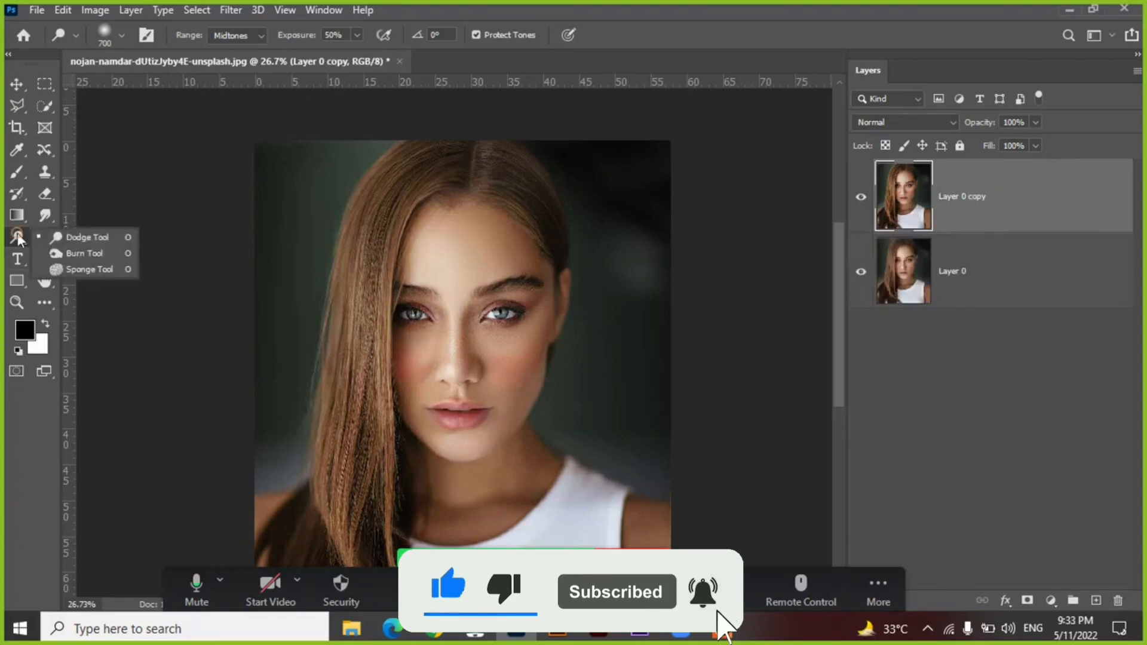
click(76, 251)
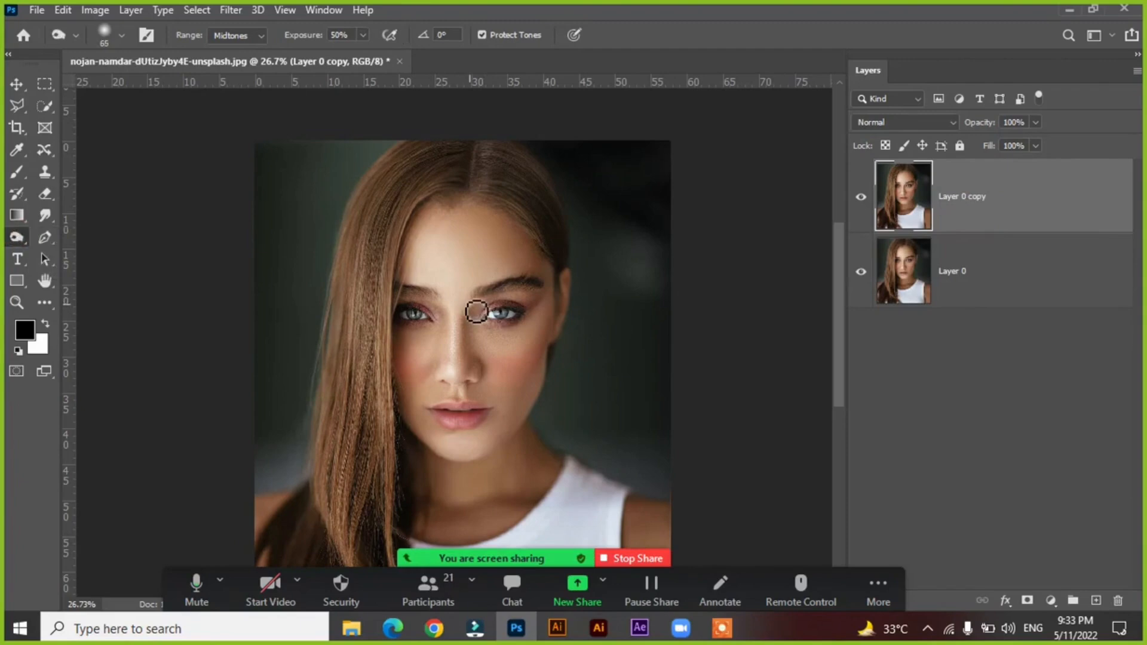
key(bracketright)
key(bracketright)
key(bracketright)
key(bracketright)
key(bracketright)
drag(301, 182, 622, 387)
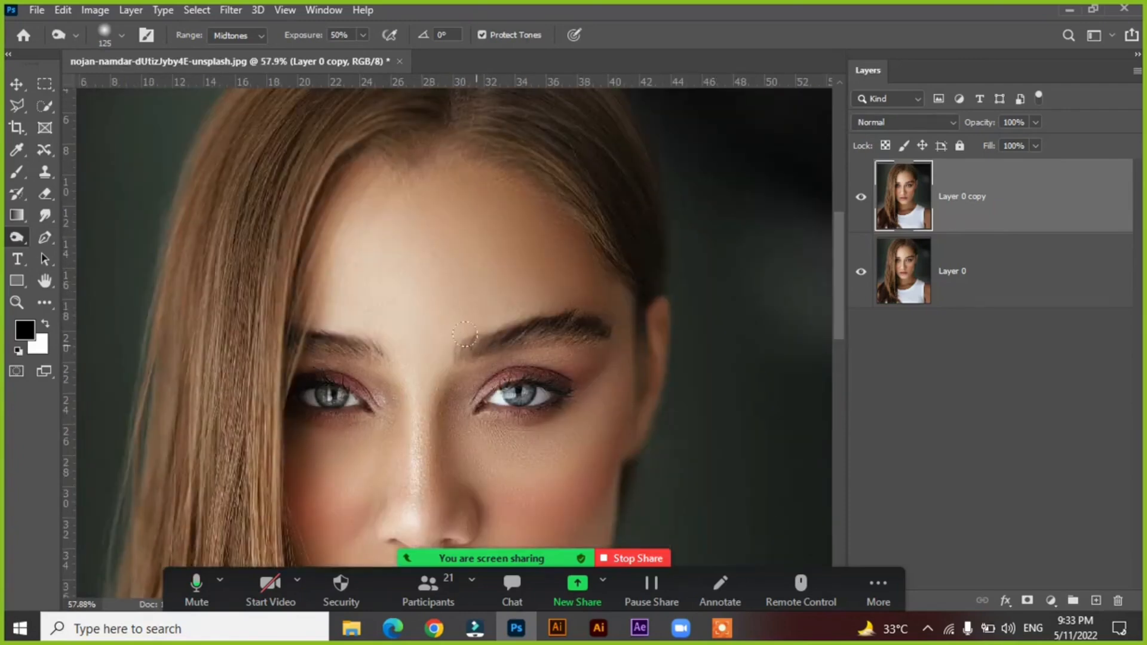
mouse_move(468, 351)
mouse_down()
mouse_move(519, 326)
mouse_move(577, 322)
mouse_up()
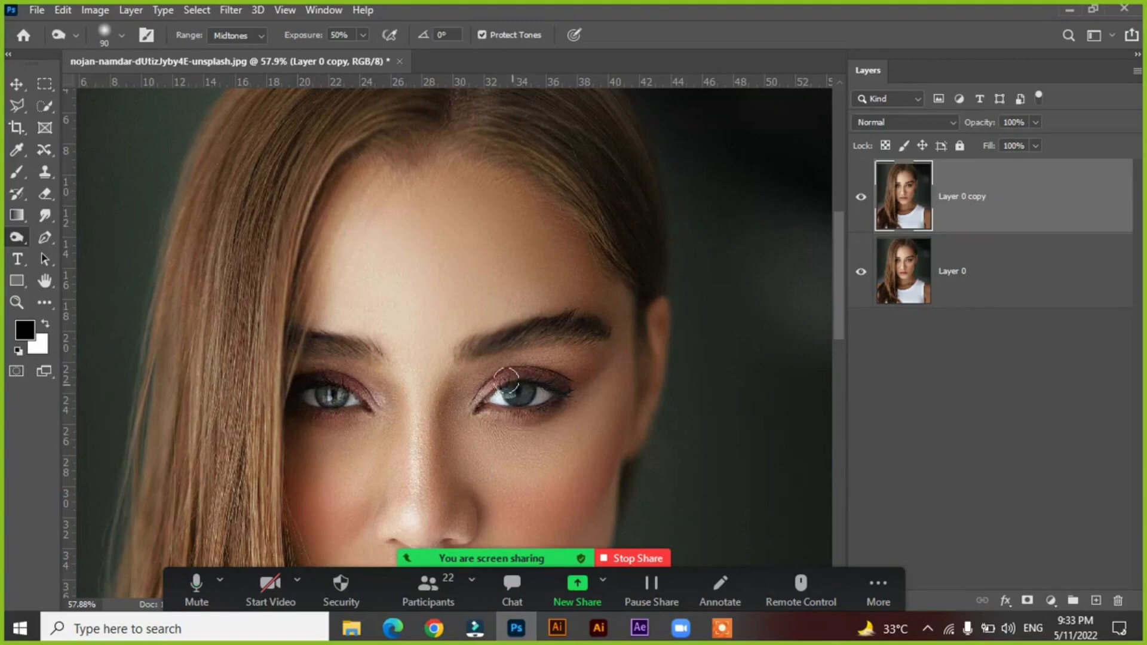
Enlarge the Burn brush to 600 and darken the long hair falling beside the face down to the shoulder.
drag(572, 323, 561, 286)
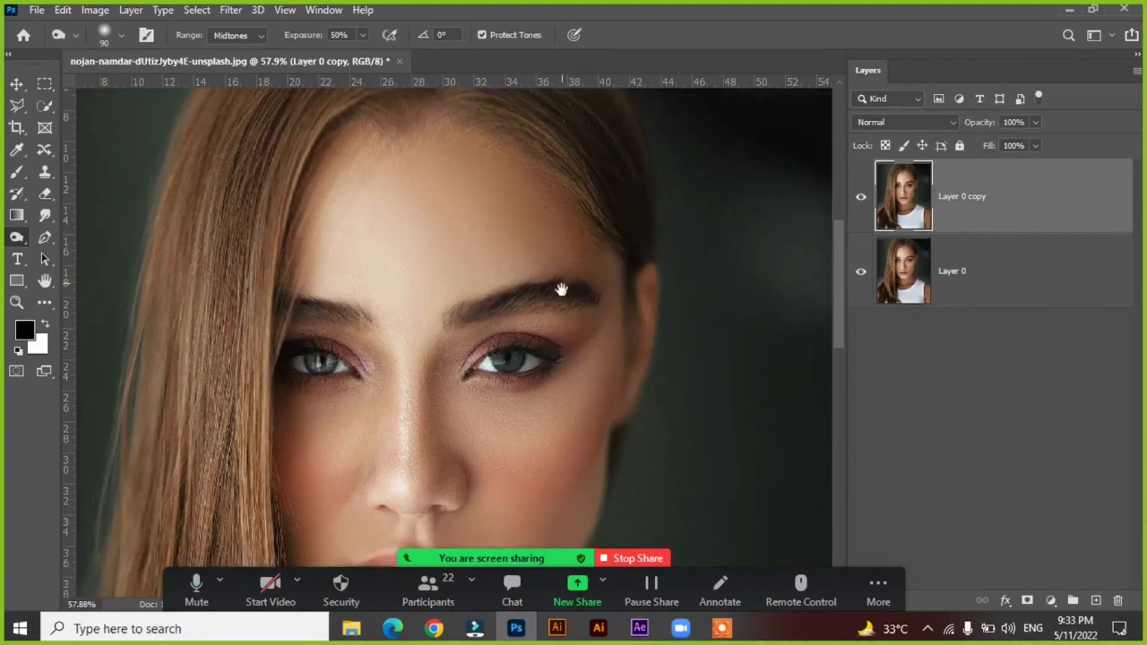
scroll(583, 346, down, 4)
scroll(593, 356, down, 3)
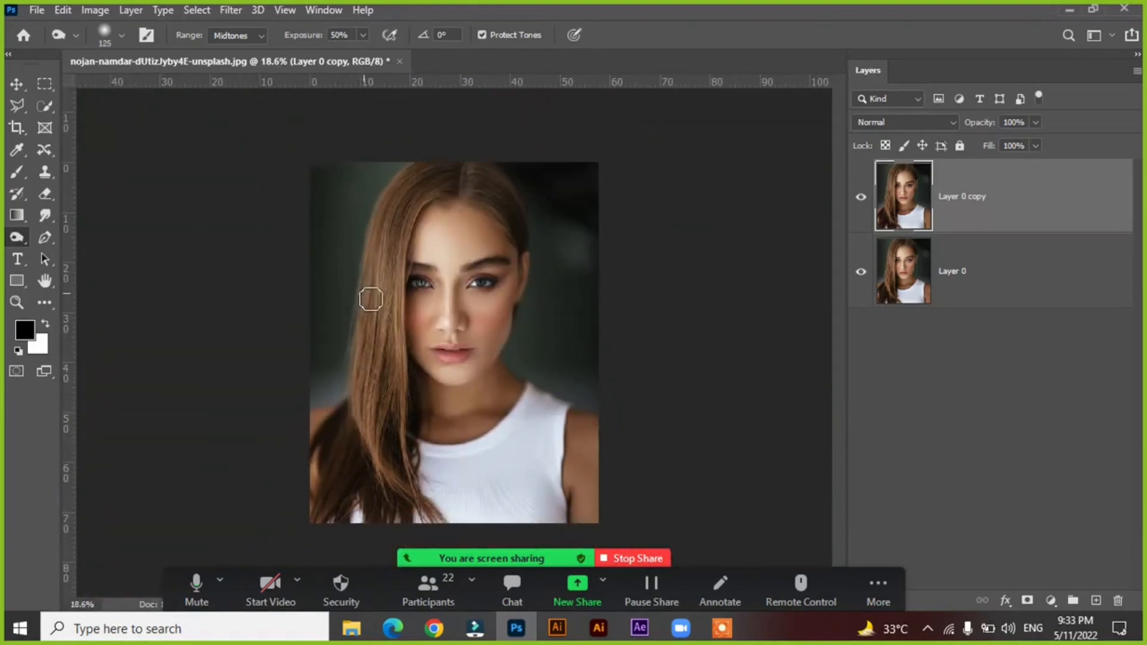
key(bracketright)
key(bracketright)
key(bracketright)
key(bracketright)
key(bracketright)
key(bracketright)
key(bracketright)
key(bracketright)
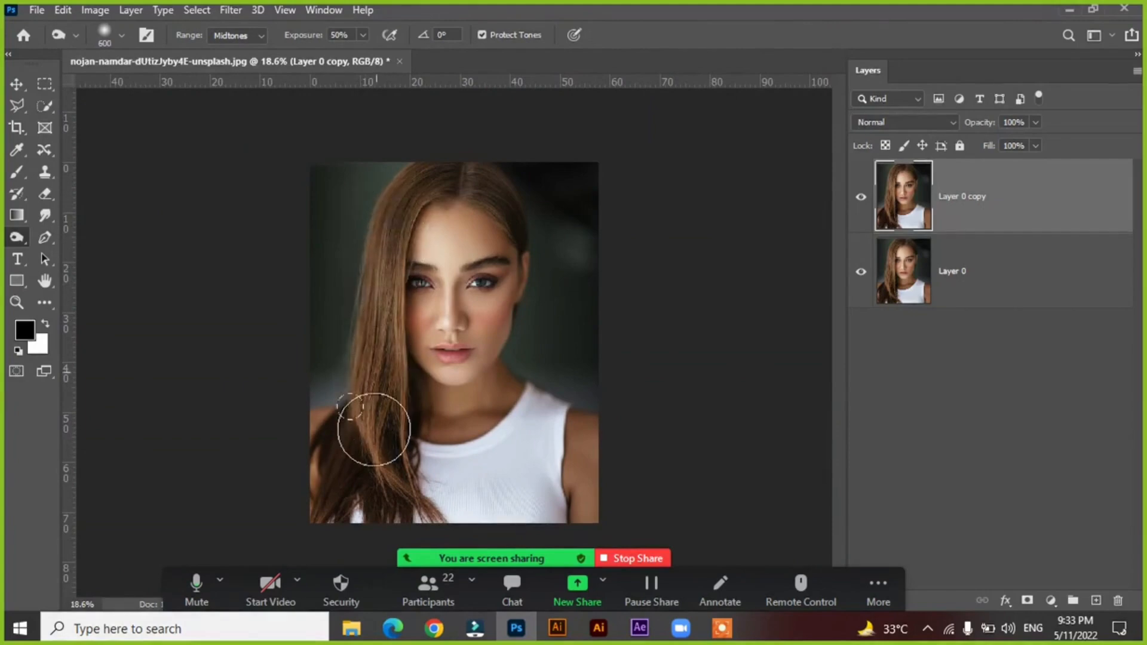
drag(364, 271, 371, 389)
drag(371, 307, 374, 382)
drag(376, 335, 376, 417)
drag(377, 377, 376, 411)
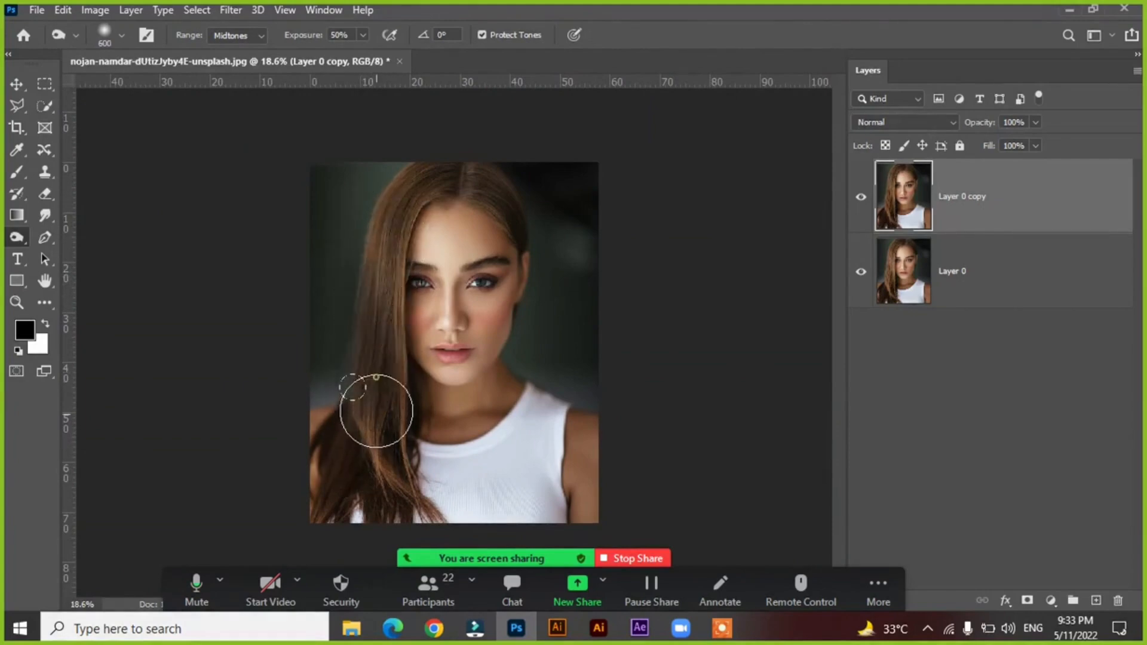
Reduce the Burn brush to 250 and darken the remaining hair around the crown, hairline and side lengths.
key(bracketleft)
key(bracketleft)
key(bracketleft)
key(bracketleft)
key(bracketleft)
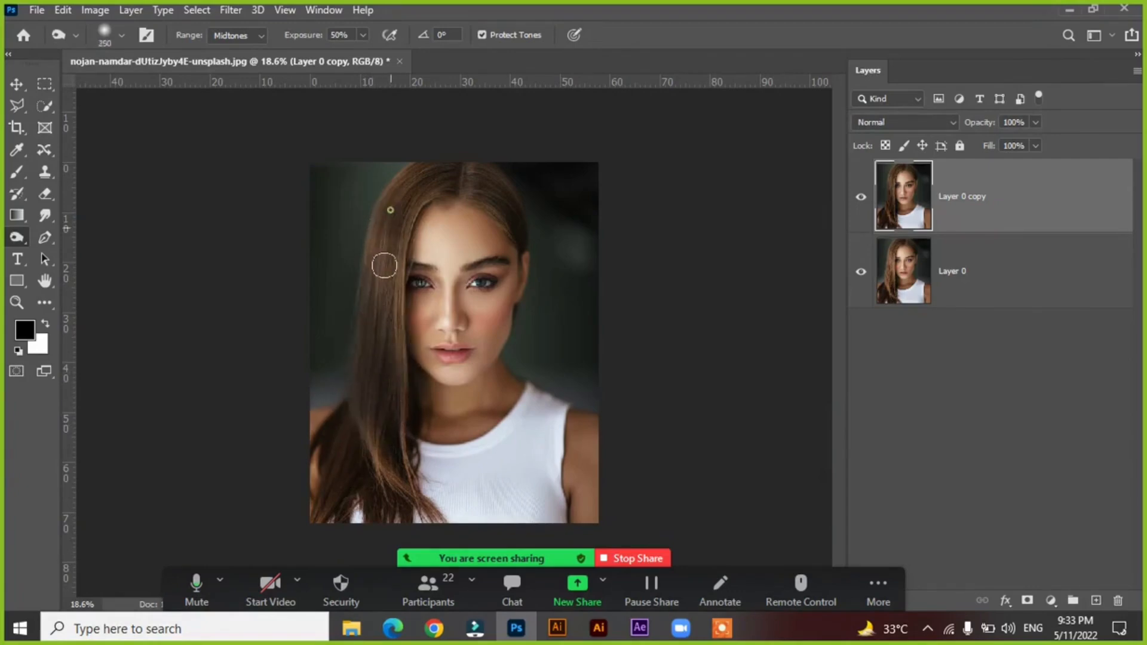
mouse_move(390, 210)
mouse_down()
mouse_move(397, 174)
mouse_move(373, 246)
mouse_up()
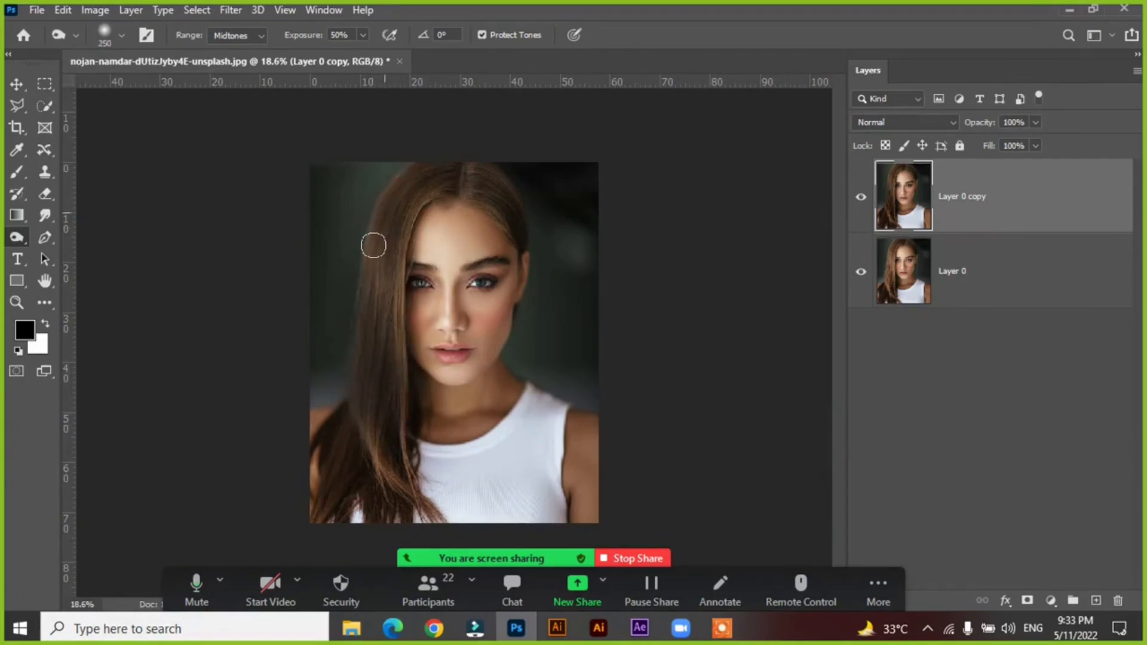
mouse_move(439, 181)
mouse_down()
mouse_move(376, 266)
mouse_move(389, 215)
mouse_move(390, 406)
mouse_up()
mouse_move(377, 209)
mouse_down()
mouse_move(370, 418)
mouse_move(396, 499)
mouse_move(388, 456)
mouse_move(430, 511)
mouse_move(406, 420)
mouse_move(424, 499)
mouse_move(405, 439)
mouse_move(418, 491)
mouse_move(351, 406)
mouse_move(330, 479)
mouse_move(349, 410)
mouse_move(326, 472)
mouse_move(334, 424)
mouse_move(311, 473)
mouse_move(340, 503)
mouse_move(342, 491)
mouse_move(322, 497)
mouse_move(329, 529)
mouse_move(398, 235)
mouse_move(392, 389)
mouse_up()
mouse_move(398, 254)
mouse_down()
mouse_move(433, 149)
mouse_move(431, 172)
mouse_move(384, 209)
mouse_move(417, 166)
mouse_move(341, 366)
mouse_move(376, 256)
mouse_move(350, 413)
mouse_move(481, 173)
mouse_move(472, 171)
mouse_move(490, 197)
mouse_move(479, 184)
mouse_move(492, 183)
mouse_move(472, 160)
mouse_move(469, 169)
mouse_up()
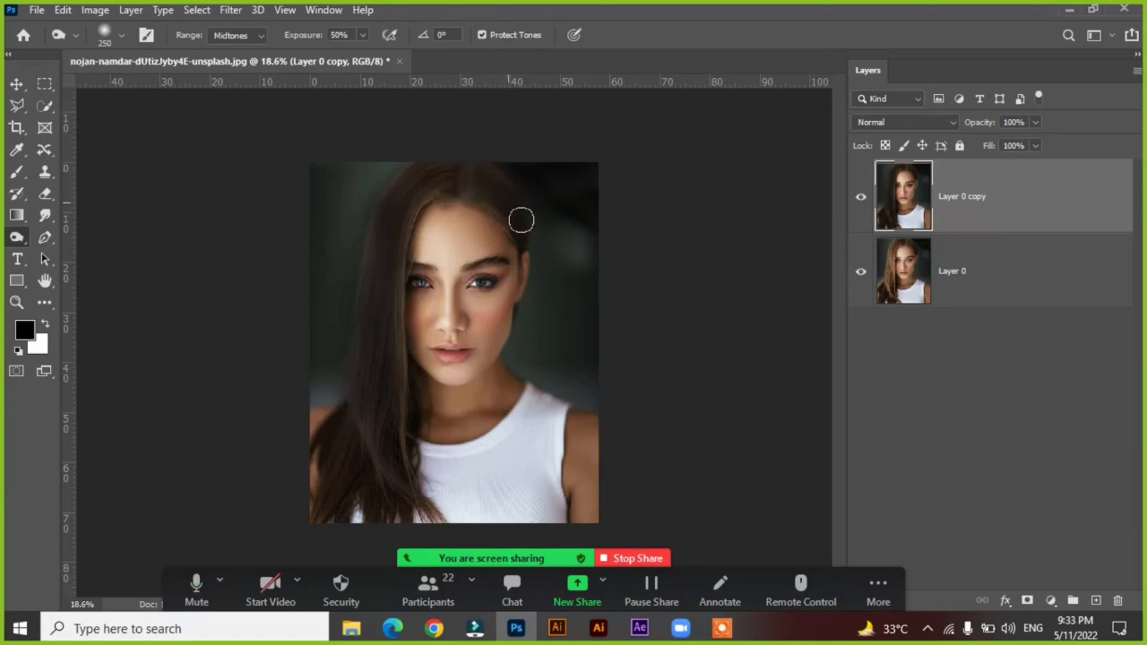
Compare the burned hair and brows with the original by switching Layer 0 copy off and on.
click(860, 198)
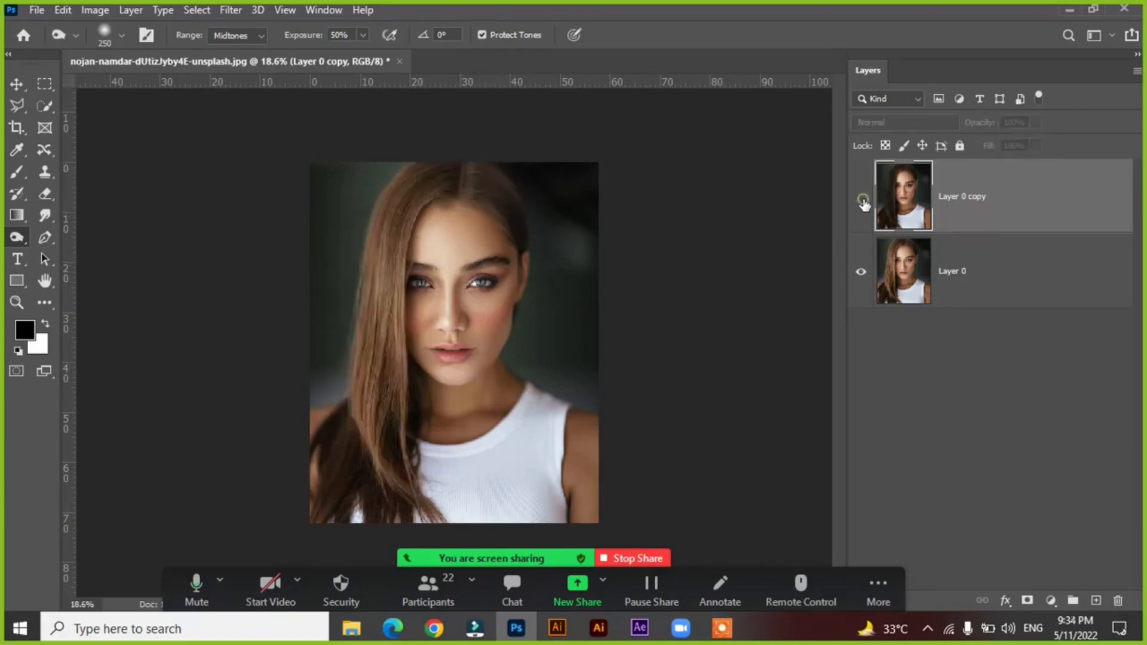
click(861, 198)
click(860, 199)
click(860, 199)
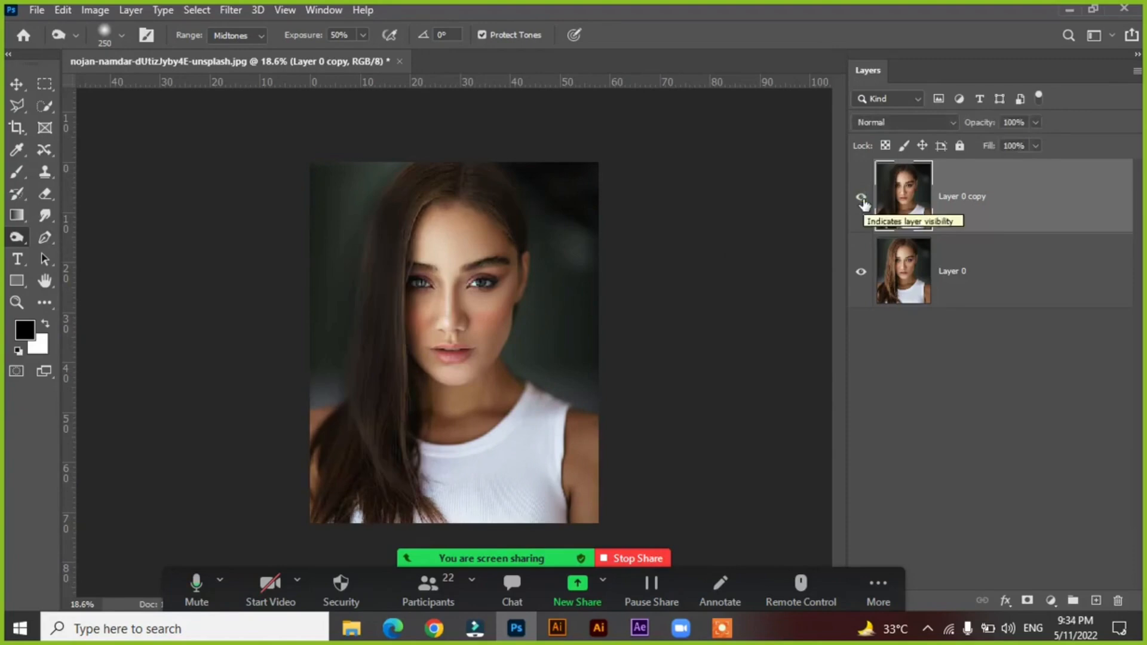
Lower the opacity of Layer 0 copy to 87% and compare the burned result with the original portrait.
click(861, 198)
click(860, 198)
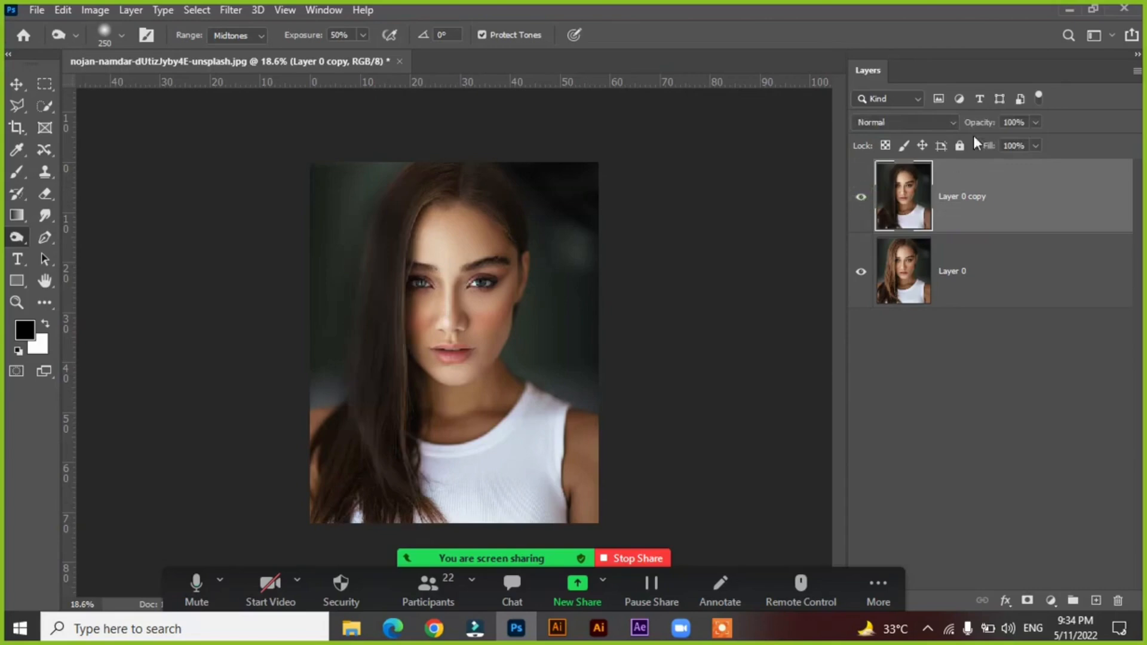
drag(1028, 142, 1008, 141)
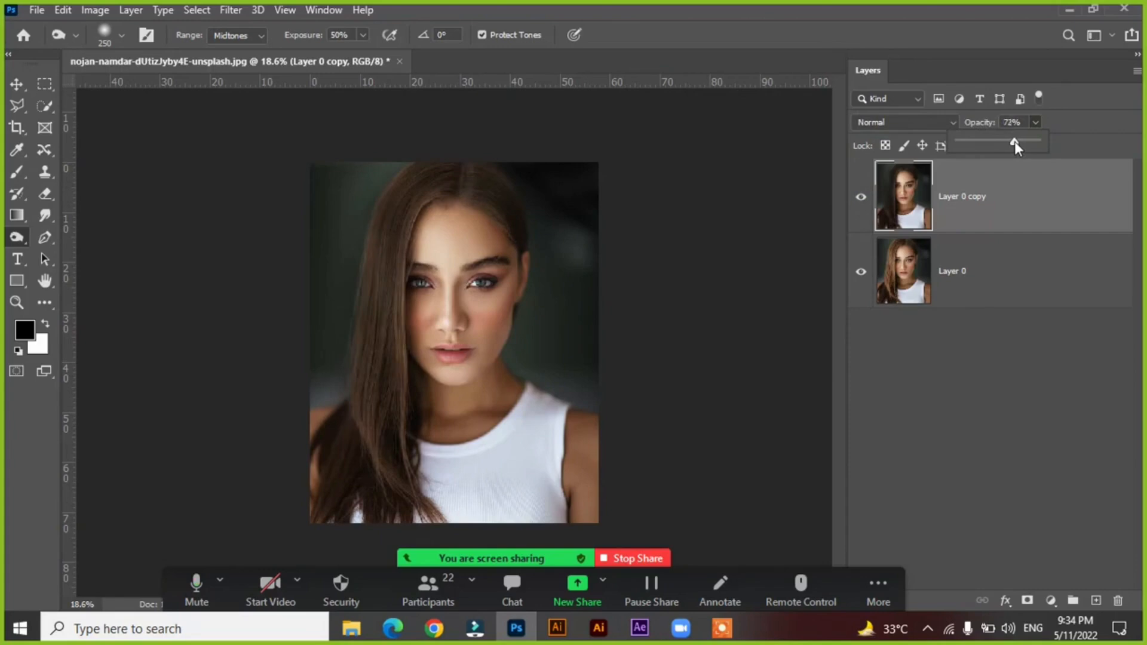
click(861, 199)
click(861, 199)
click(1036, 123)
click(776, 255)
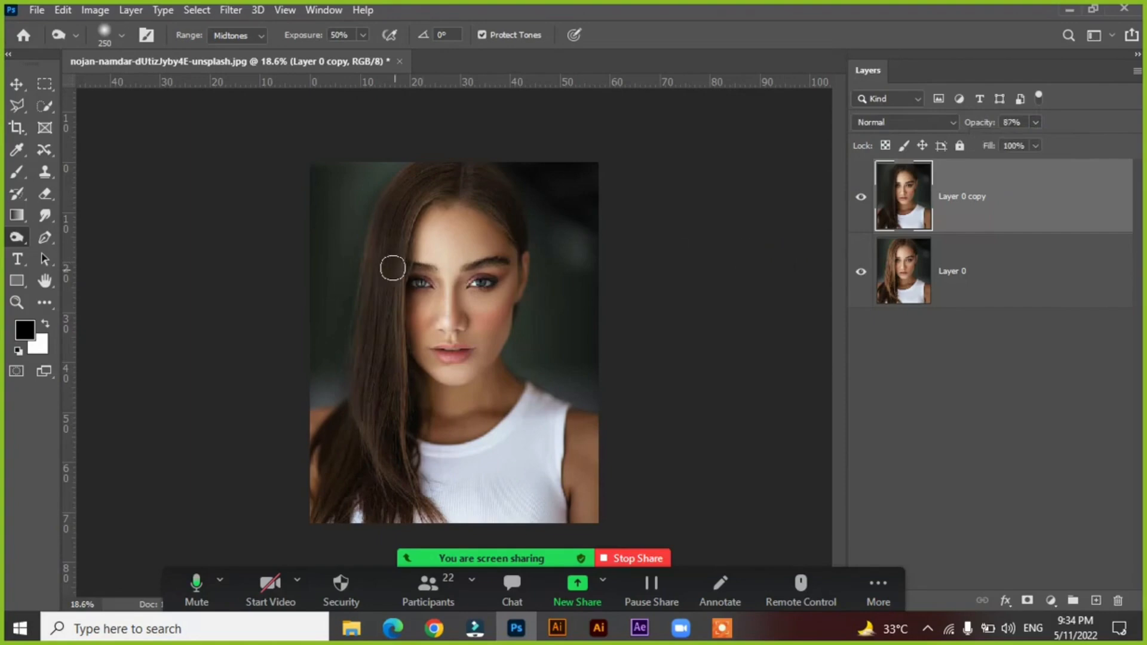
Delete Layer 0 copy from the portrait document using the Move tool, and reactivate the Burn tool.
click(17, 84)
mouse_move(397, 279)
mouse_down()
mouse_move(345, 280)
mouse_move(541, 320)
mouse_move(472, 251)
mouse_move(391, 267)
mouse_up()
key(Delete)
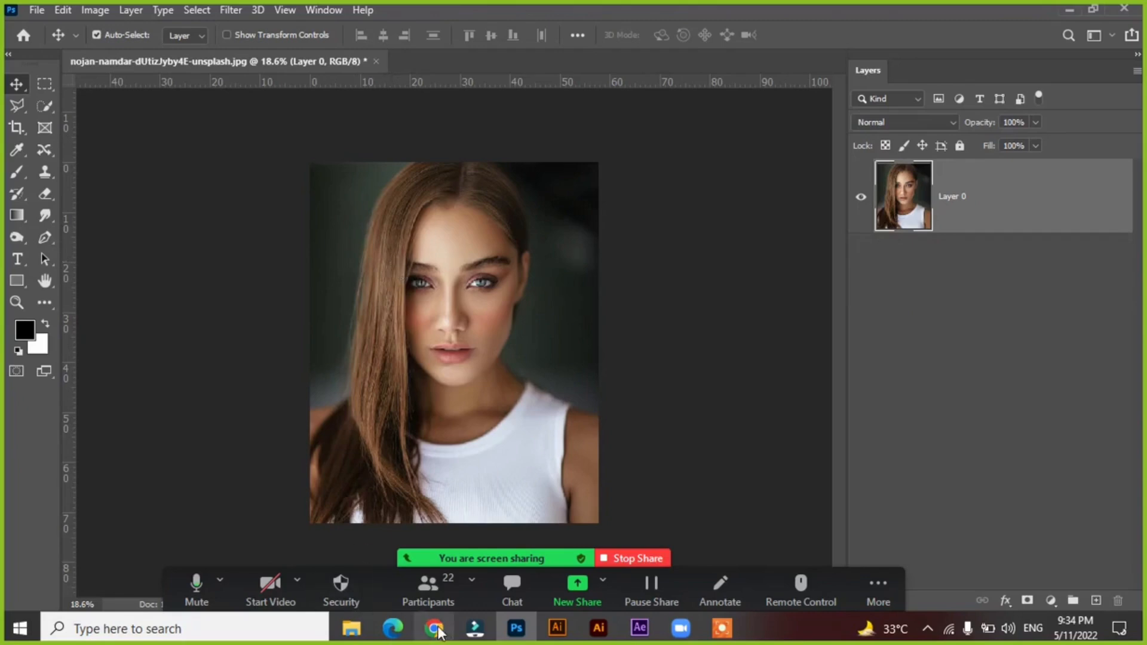
click(15, 235)
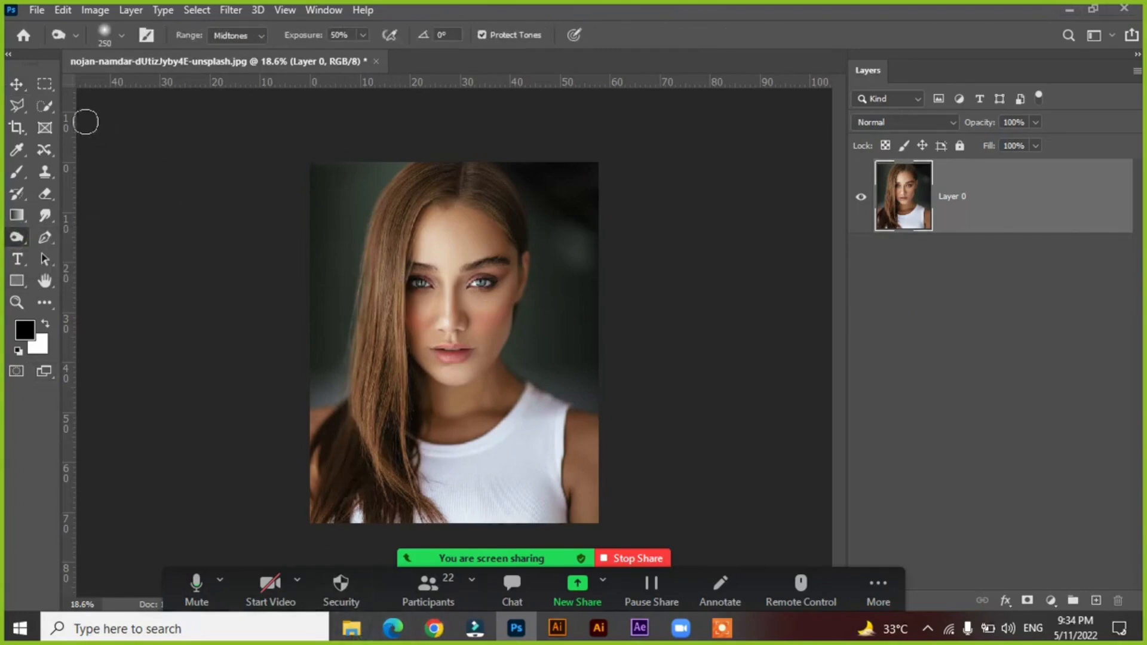
Open the Downloads folder in File Explorer and browse its files for another photo to edit.
key(super+e)
click(64, 138)
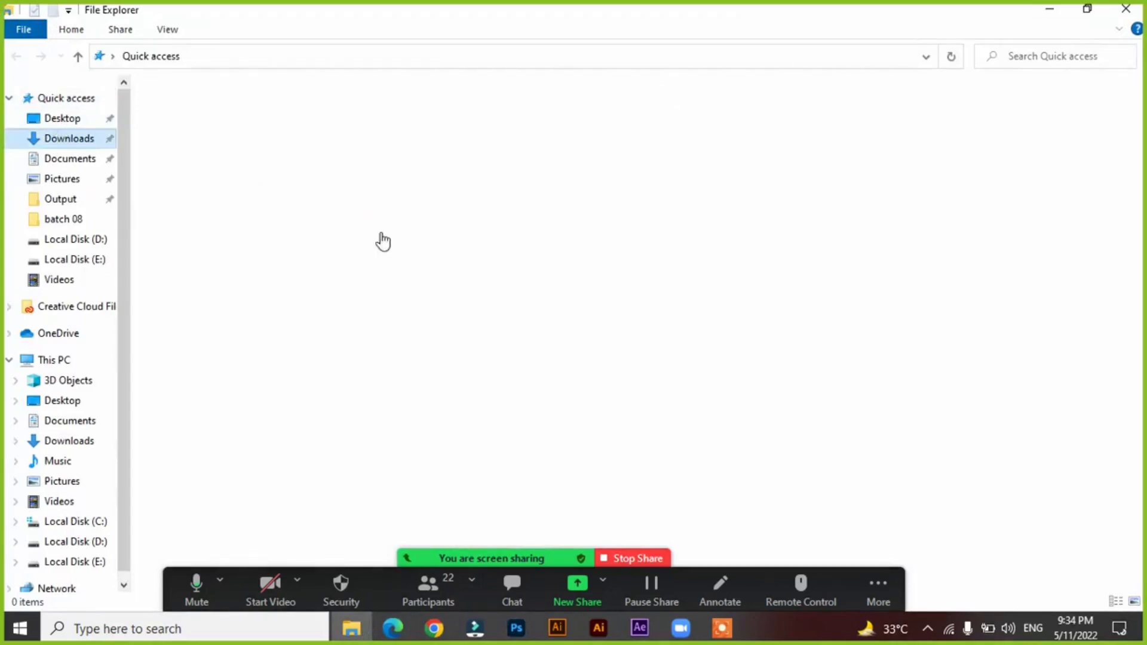
scroll(531, 345, down, 3)
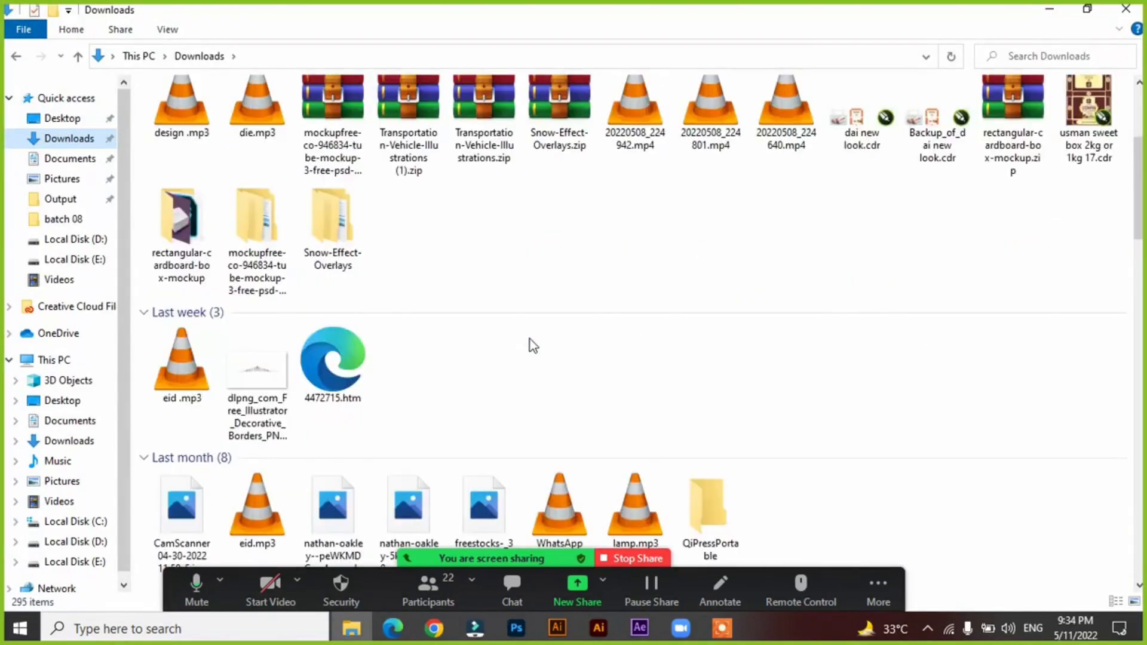
scroll(530, 339, down, 5)
scroll(529, 339, down, 5)
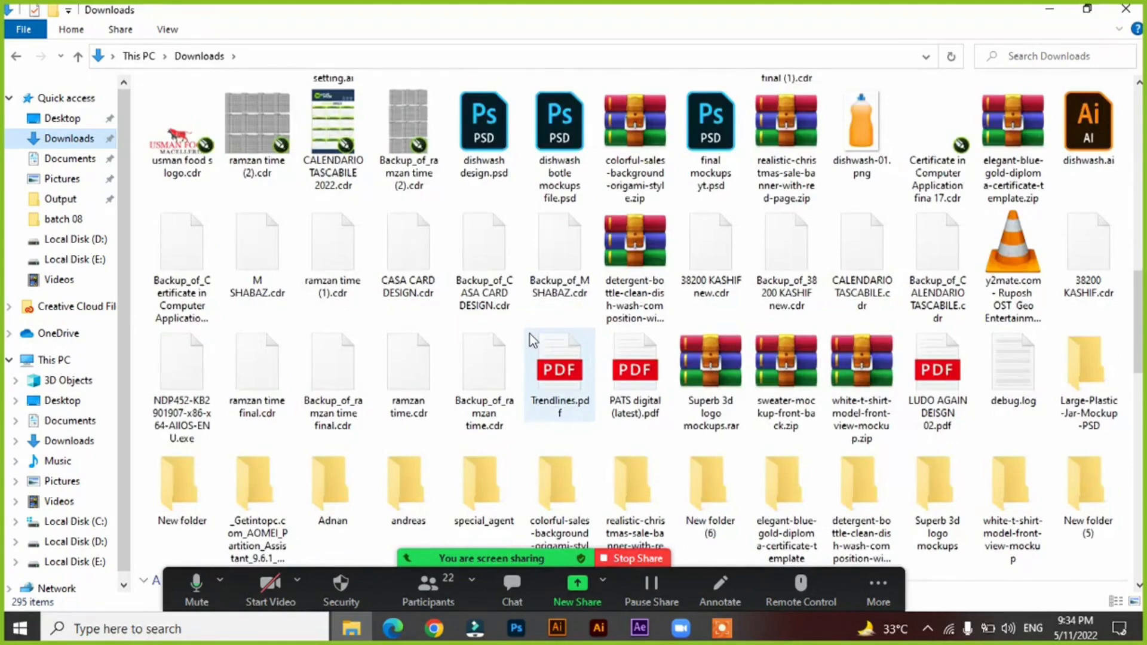
scroll(533, 340, down, 6)
scroll(531, 340, down, 6)
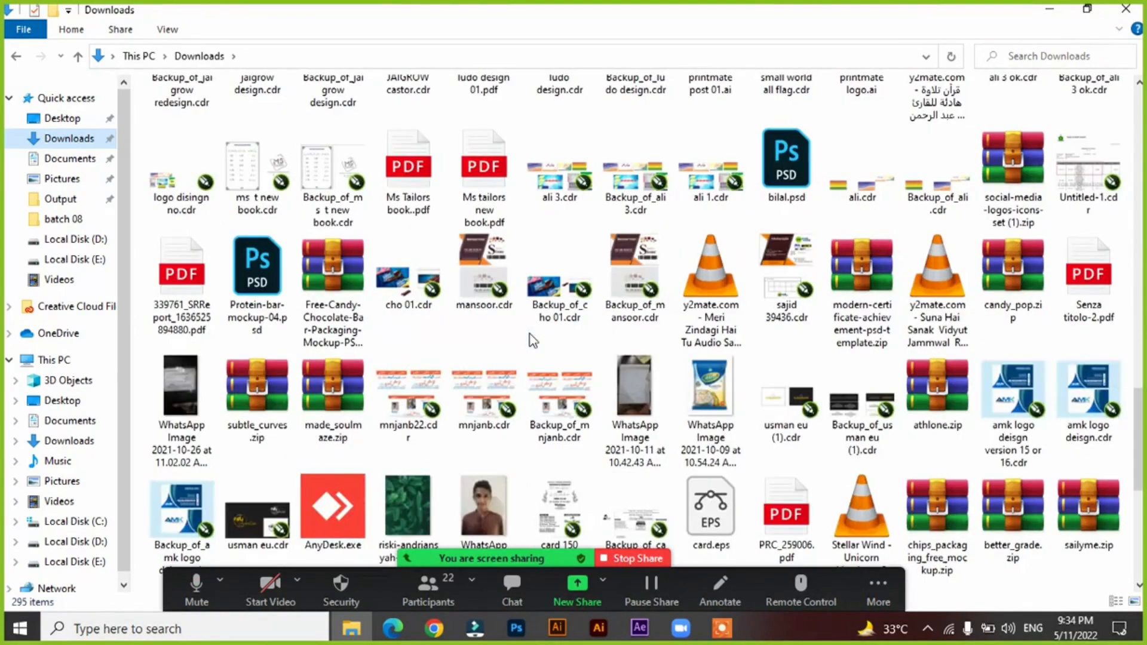
scroll(531, 339, down, 15)
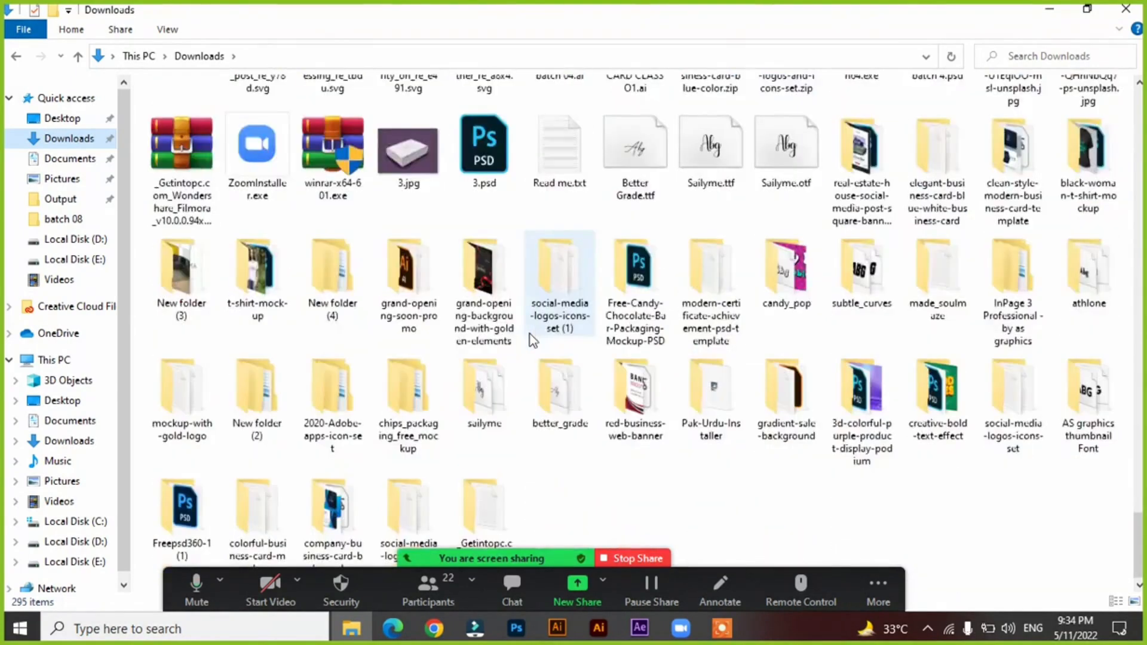
scroll(532, 339, up, 6)
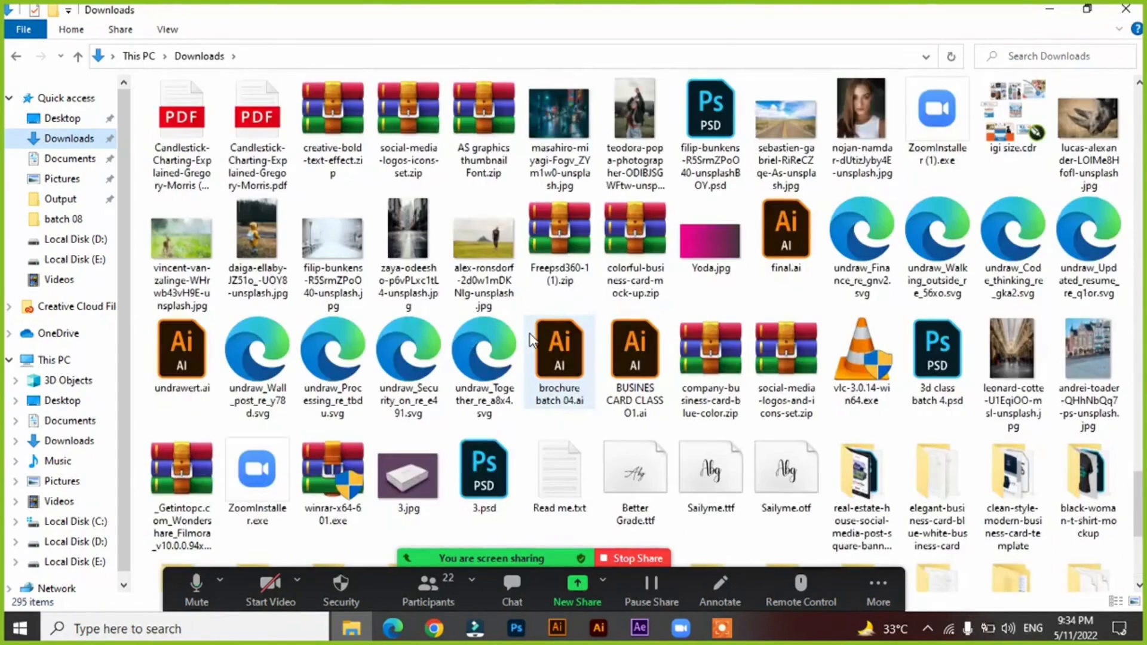
Pick leonard-cotte-U1EqiOO-msl-unsplash.jpg from Downloads and open it in Photoshop as a separate document.
click(420, 218)
click(777, 143)
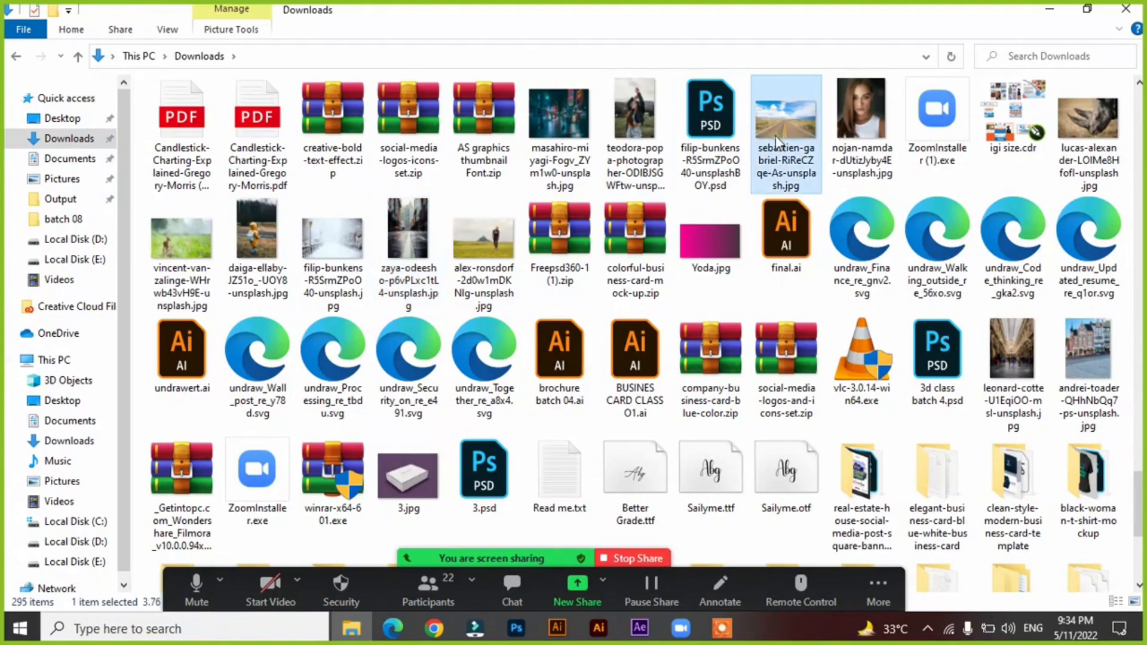
click(1013, 358)
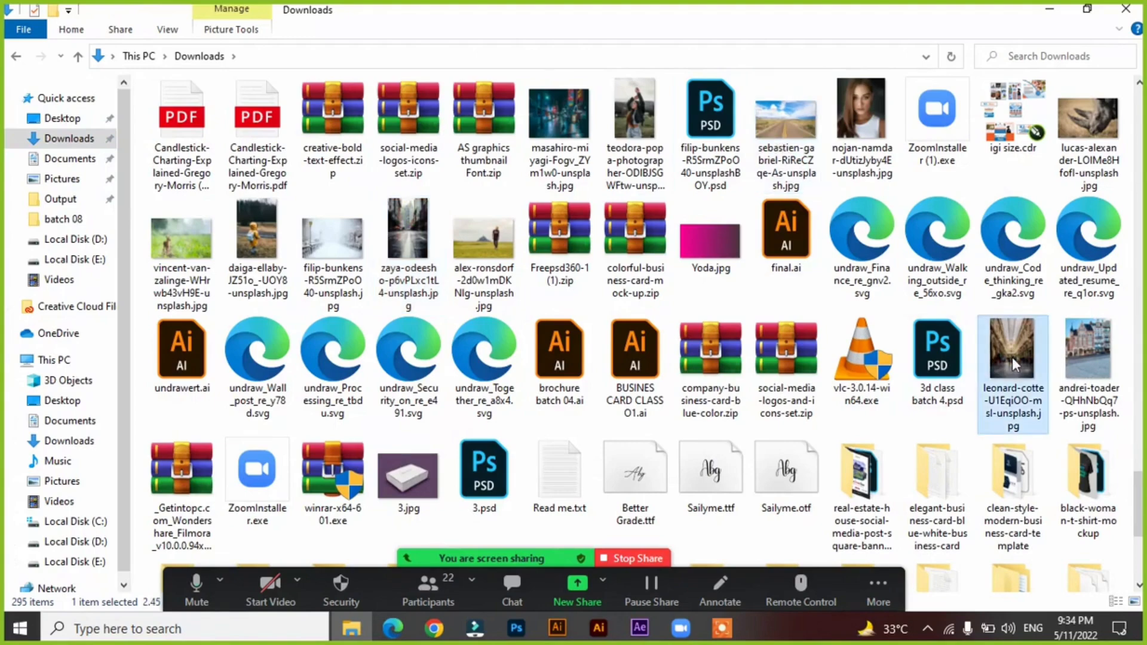
scroll(985, 353, up, 3)
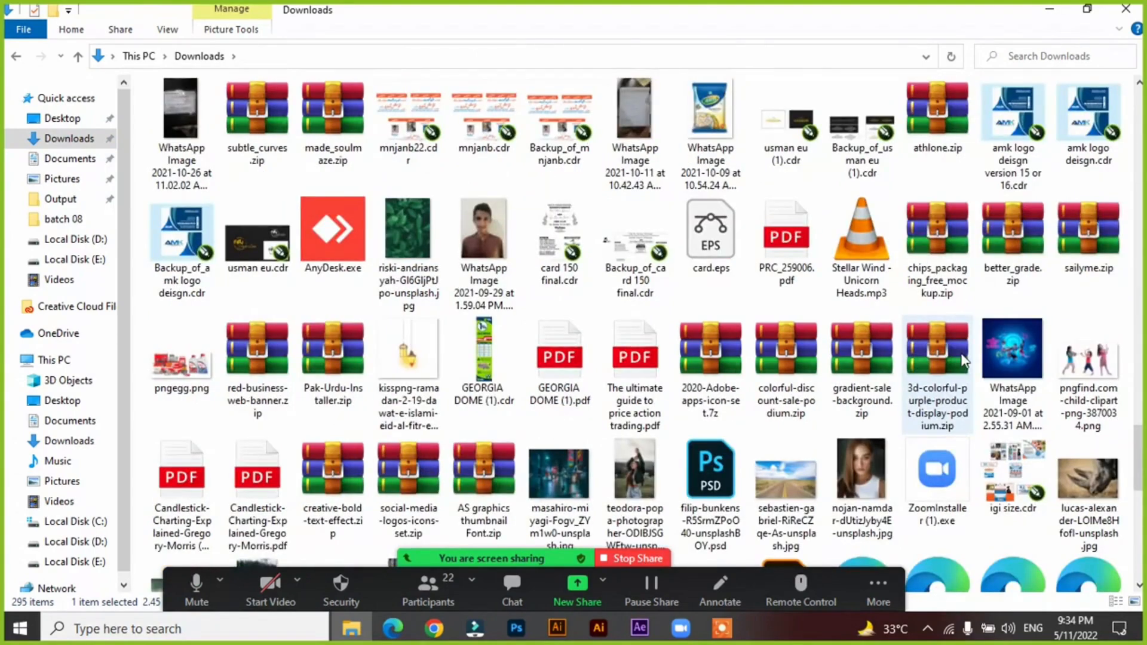
scroll(962, 360, down, 10)
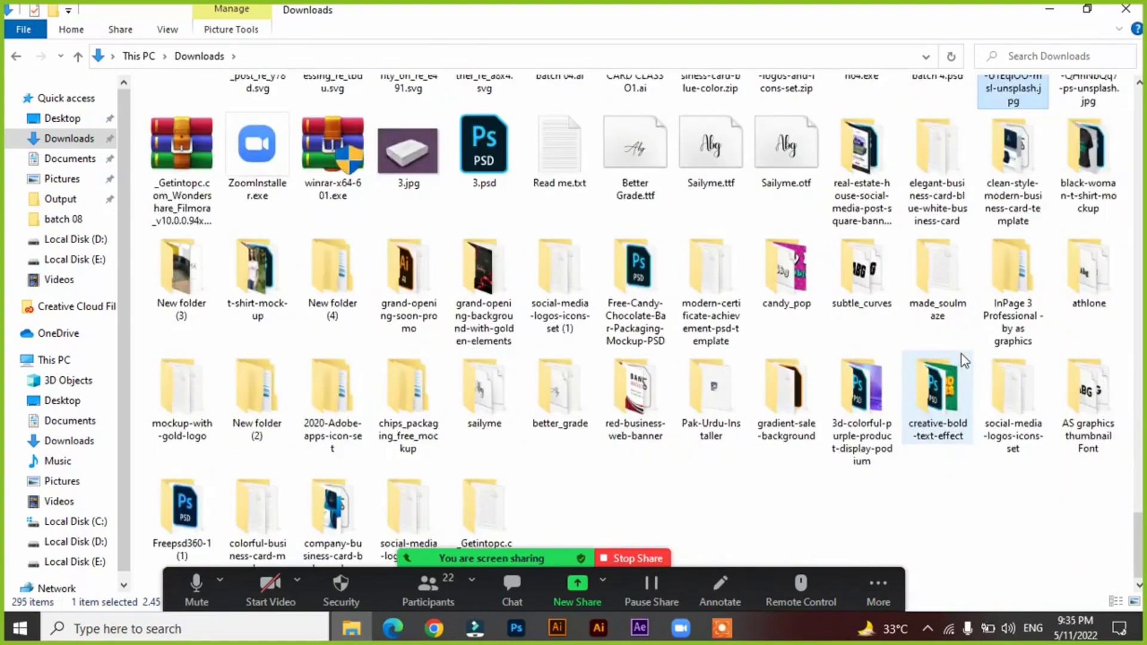
scroll(963, 360, up, 5)
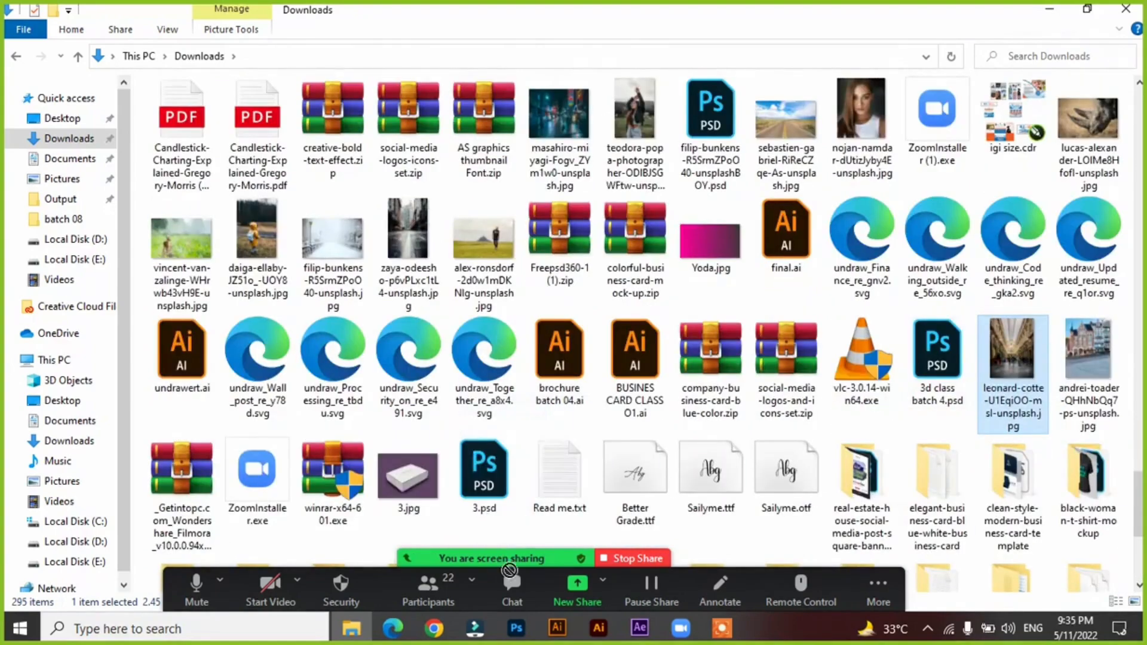
drag(509, 569, 615, 57)
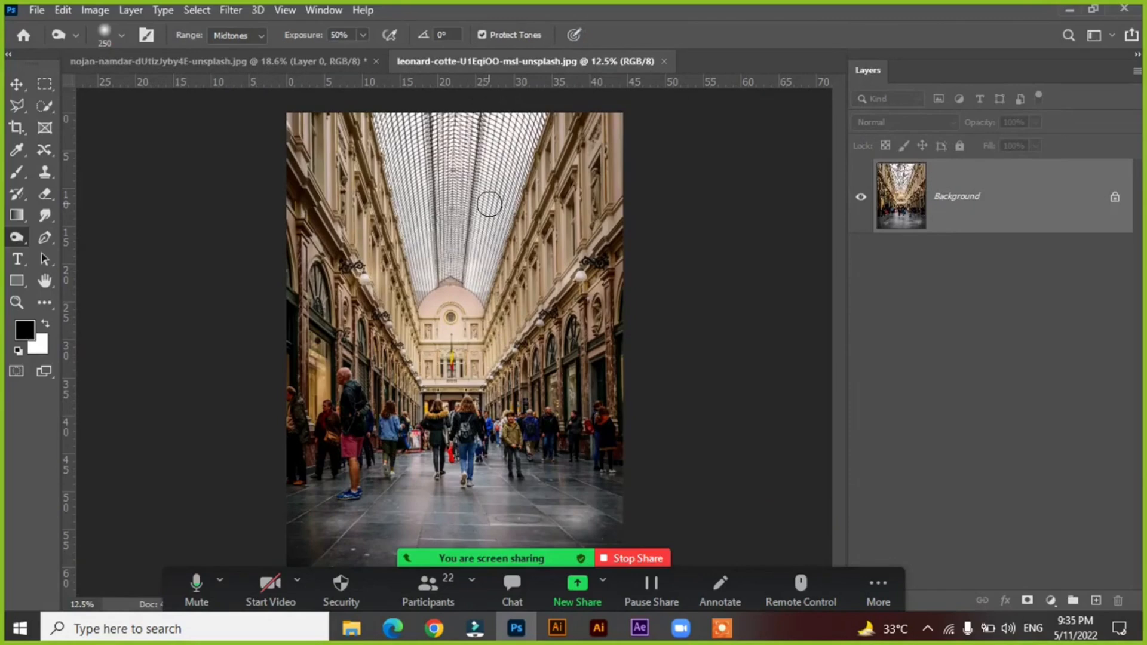
Switch to the Dodge tool at brush size 700 and lighten the arcade's far facade and upper wall on the Background.
key(bracketright)
key(bracketright)
key(bracketright)
key(bracketright)
key(bracketright)
right_click(16, 238)
click(74, 234)
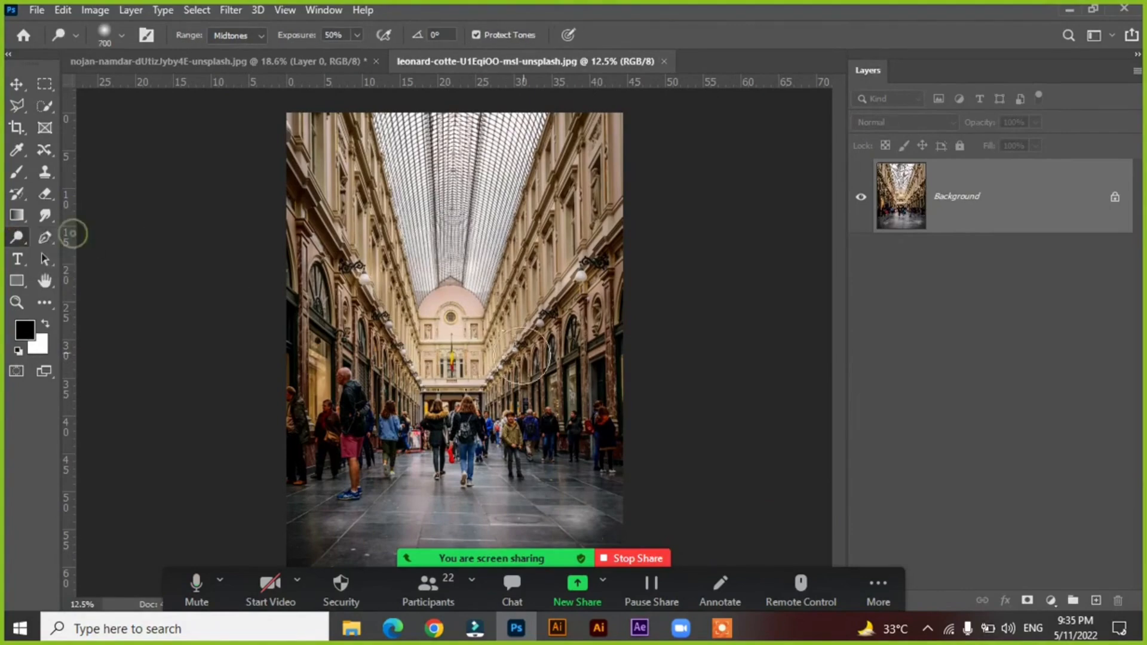
mouse_move(453, 371)
mouse_down()
mouse_move(451, 292)
mouse_move(442, 357)
mouse_up()
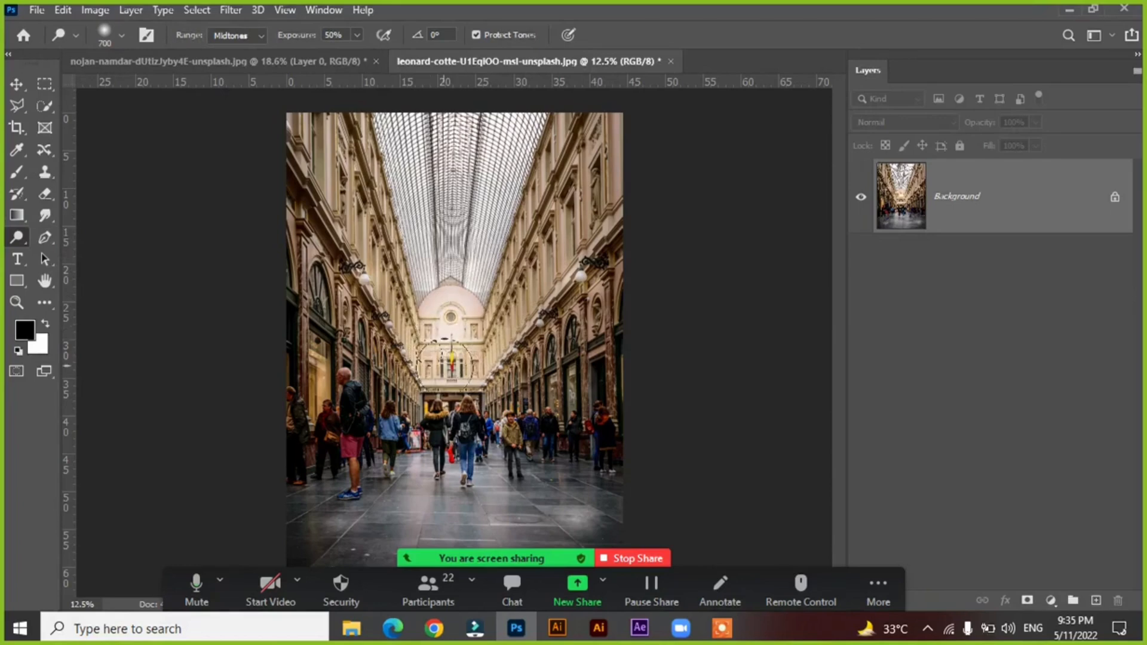
mouse_move(300, 171)
mouse_down()
mouse_move(338, 204)
mouse_move(301, 124)
mouse_move(345, 112)
mouse_move(403, 230)
mouse_up()
Duplicate the Background and dodge the glass roof and upper walls on the copy, enlarging the brush up to 1300.
key(ctrl+j)
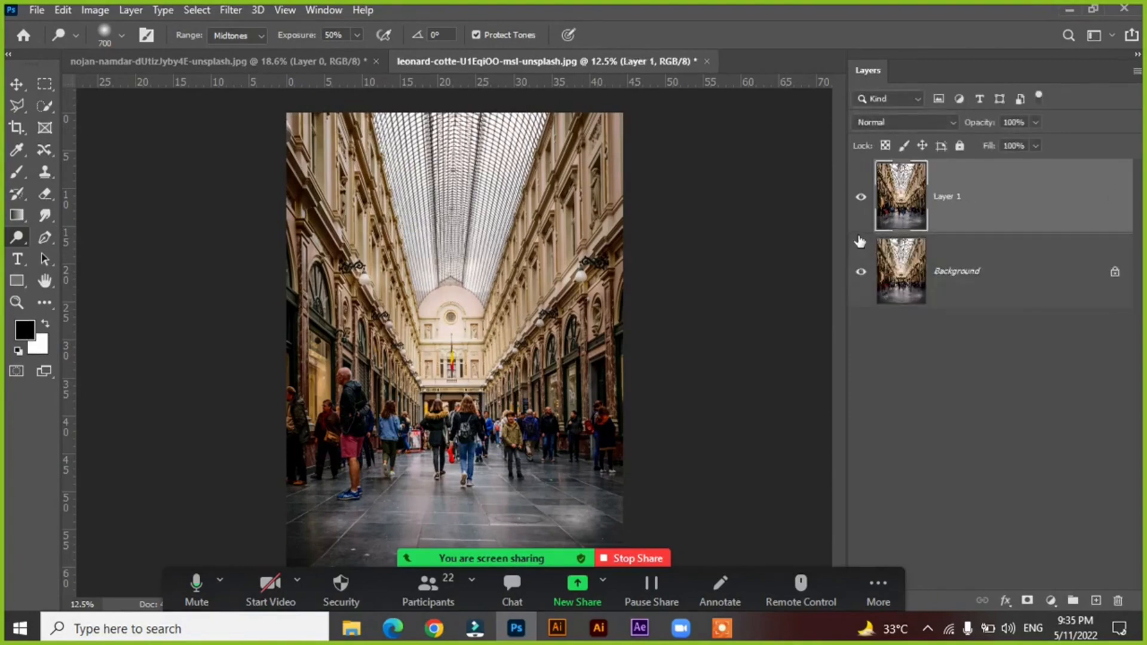
key(bracketright)
key(bracketright)
key(bracketright)
key(bracketright)
key(bracketright)
key(bracketright)
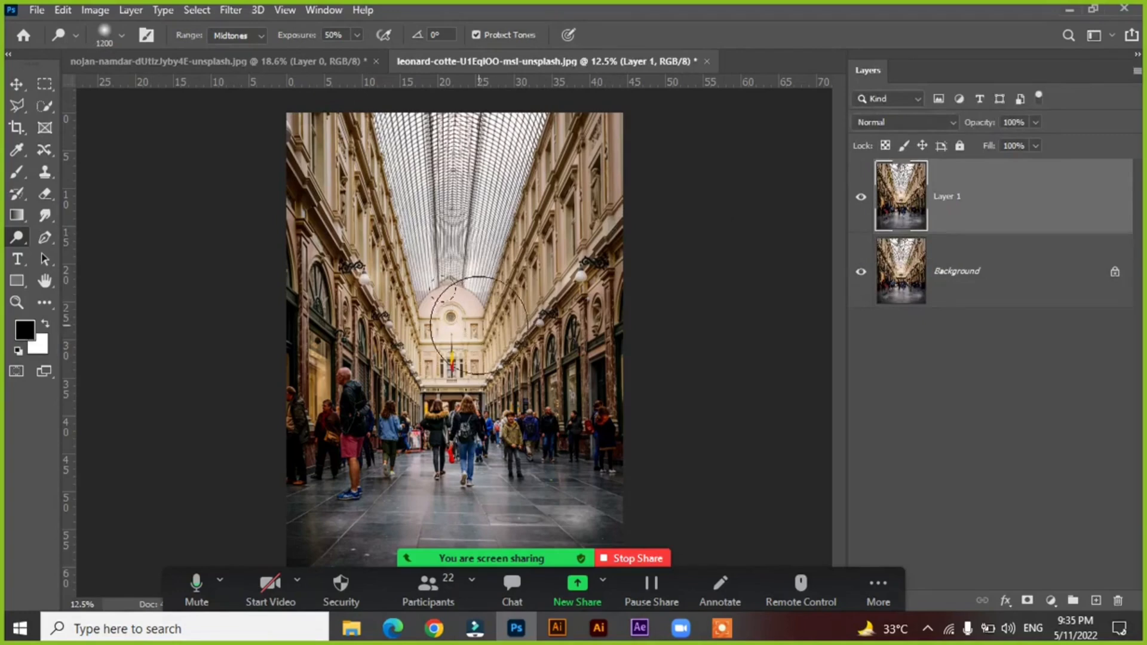
mouse_move(454, 259)
mouse_down()
mouse_move(443, 138)
mouse_move(463, 189)
mouse_move(459, 269)
mouse_move(468, 143)
mouse_move(483, 247)
mouse_move(495, 188)
mouse_move(541, 147)
mouse_move(488, 304)
mouse_move(623, 164)
mouse_move(524, 259)
mouse_move(627, 137)
mouse_move(559, 206)
mouse_move(583, 135)
mouse_move(514, 200)
mouse_move(486, 116)
mouse_move(447, 269)
mouse_move(426, 151)
mouse_move(439, 223)
mouse_move(426, 343)
mouse_move(306, 166)
mouse_move(408, 270)
mouse_move(313, 114)
mouse_move(436, 224)
mouse_move(443, 259)
mouse_move(344, 91)
mouse_move(399, 222)
mouse_move(332, 115)
mouse_move(417, 370)
mouse_move(453, 372)
mouse_move(279, 205)
mouse_move(489, 337)
mouse_move(538, 272)
mouse_move(646, 213)
mouse_move(580, 196)
mouse_move(534, 213)
mouse_move(576, 102)
mouse_move(587, 139)
mouse_move(503, 168)
mouse_move(504, 79)
mouse_move(478, 158)
mouse_move(421, 81)
mouse_move(453, 183)
mouse_move(423, 106)
mouse_up()
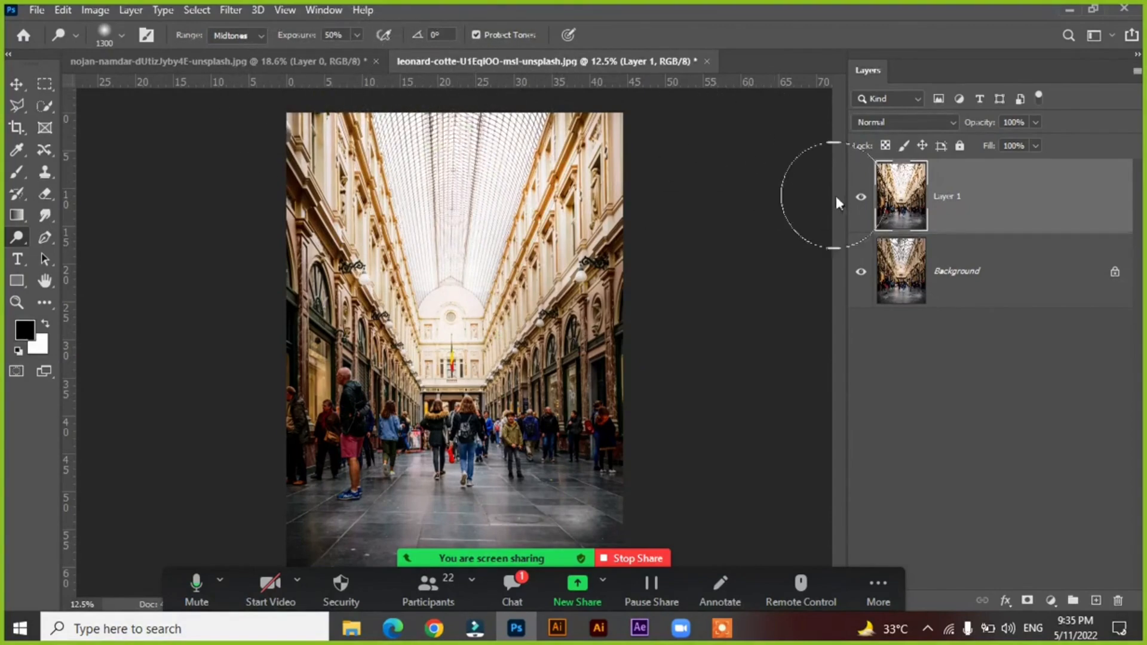
Compare the dodged arcade with the Background by switching Layer 1 off and on.
click(860, 201)
click(861, 202)
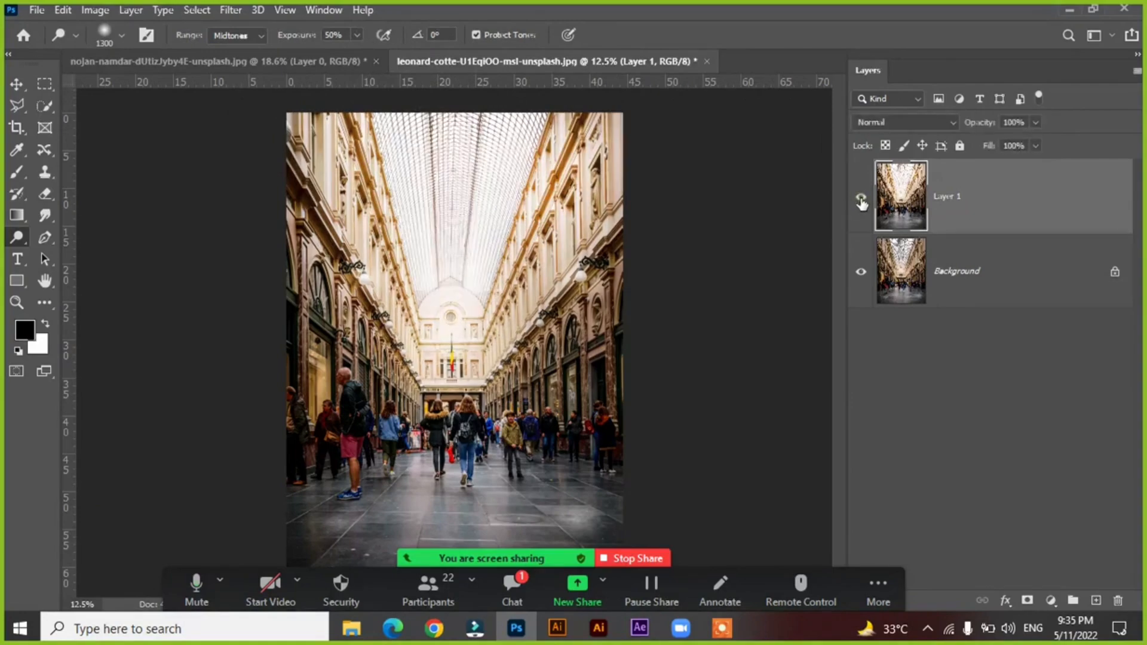
click(861, 201)
click(860, 202)
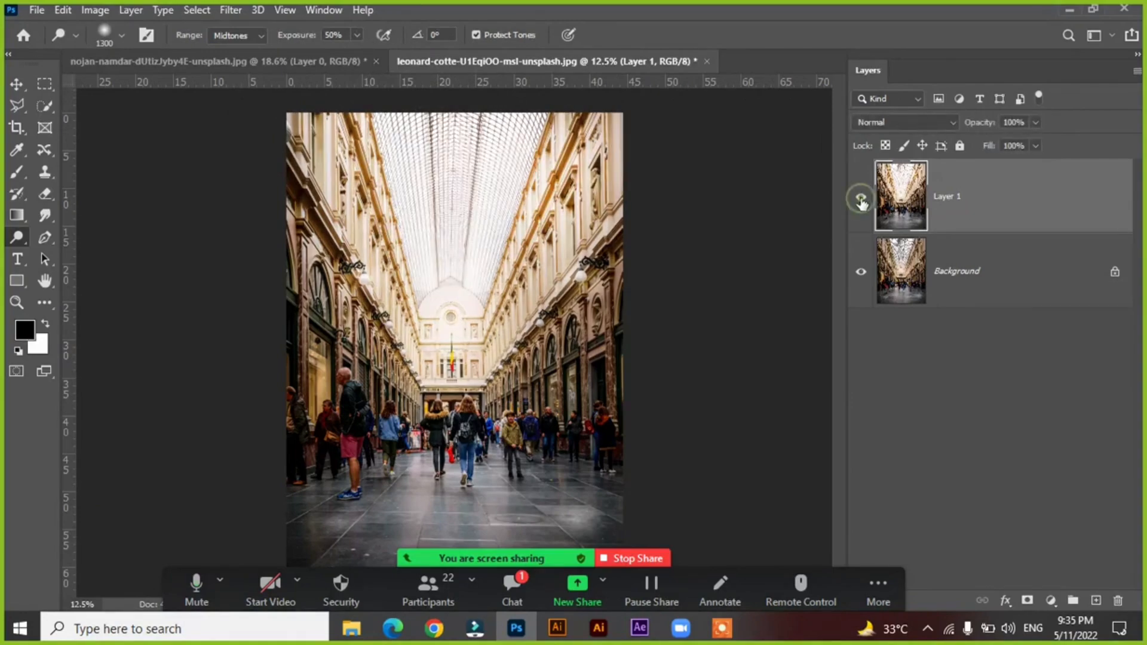
click(861, 202)
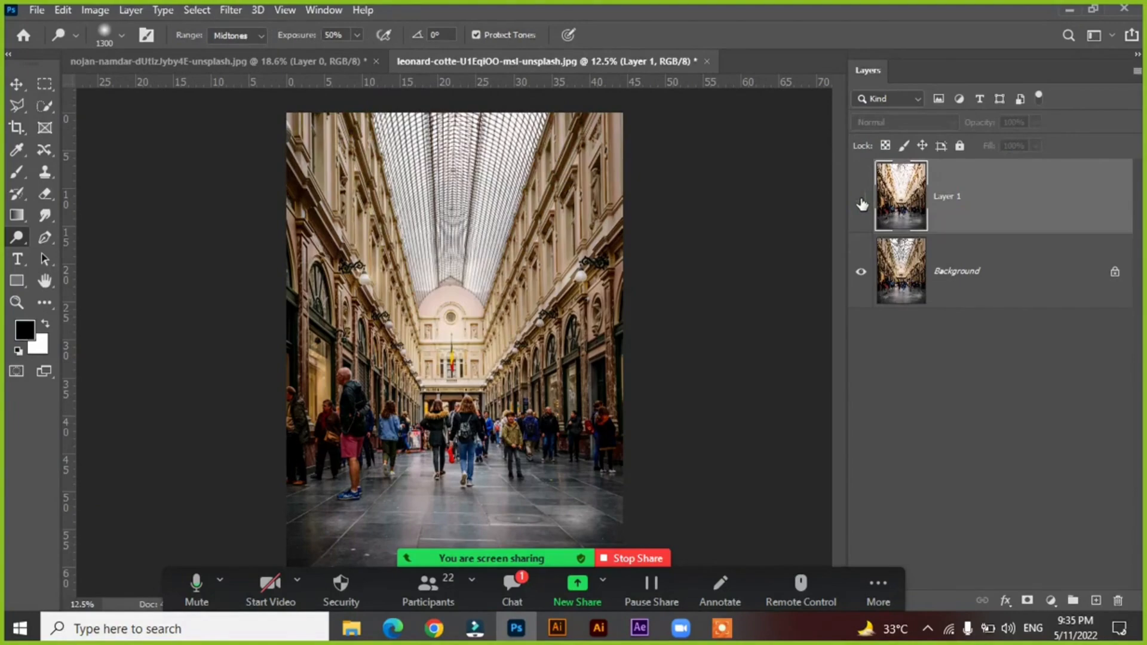
click(860, 202)
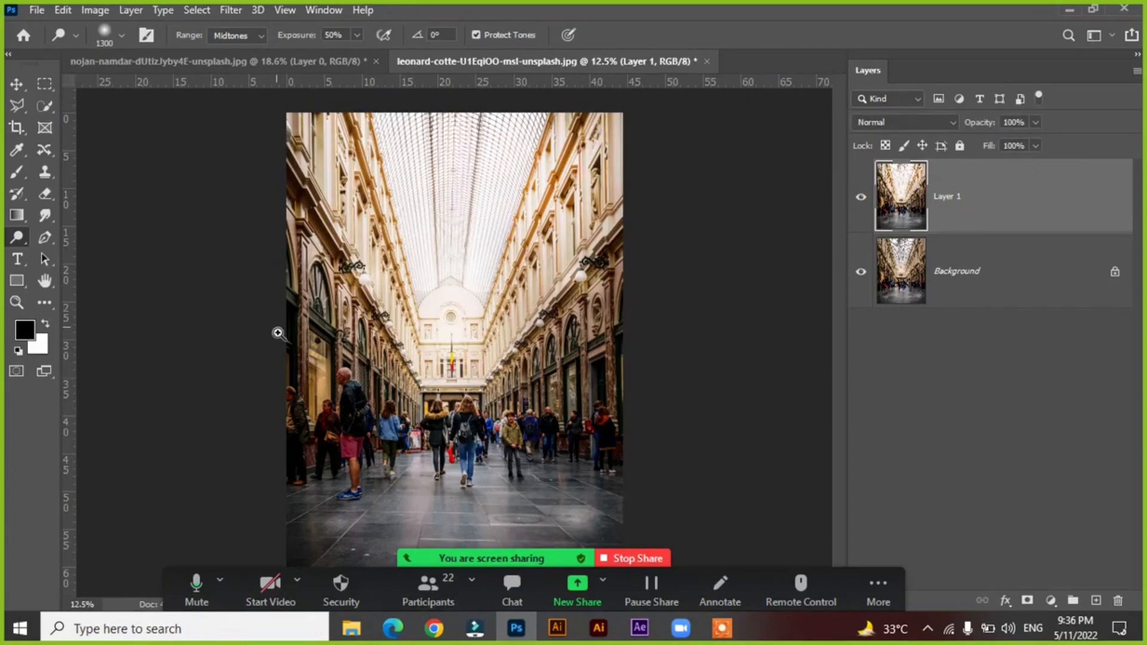
Activate the Burn tool, reduce its brush to 175, and darken the head of the bald man in the black jacket.
drag(278, 333, 663, 510)
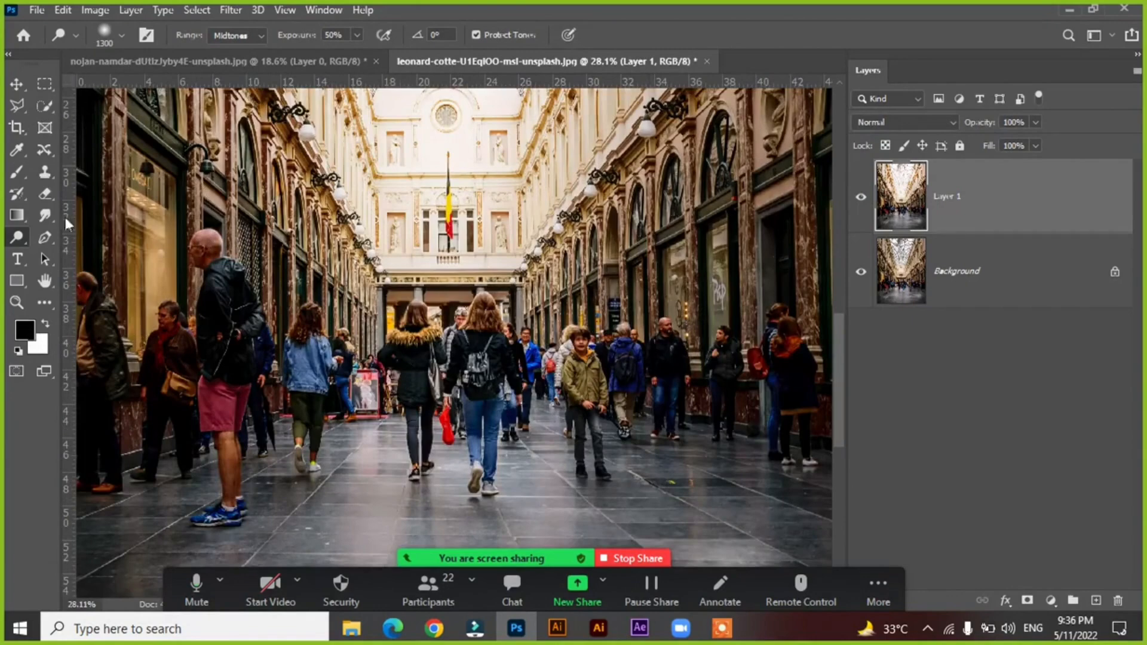
right_click(12, 240)
click(80, 248)
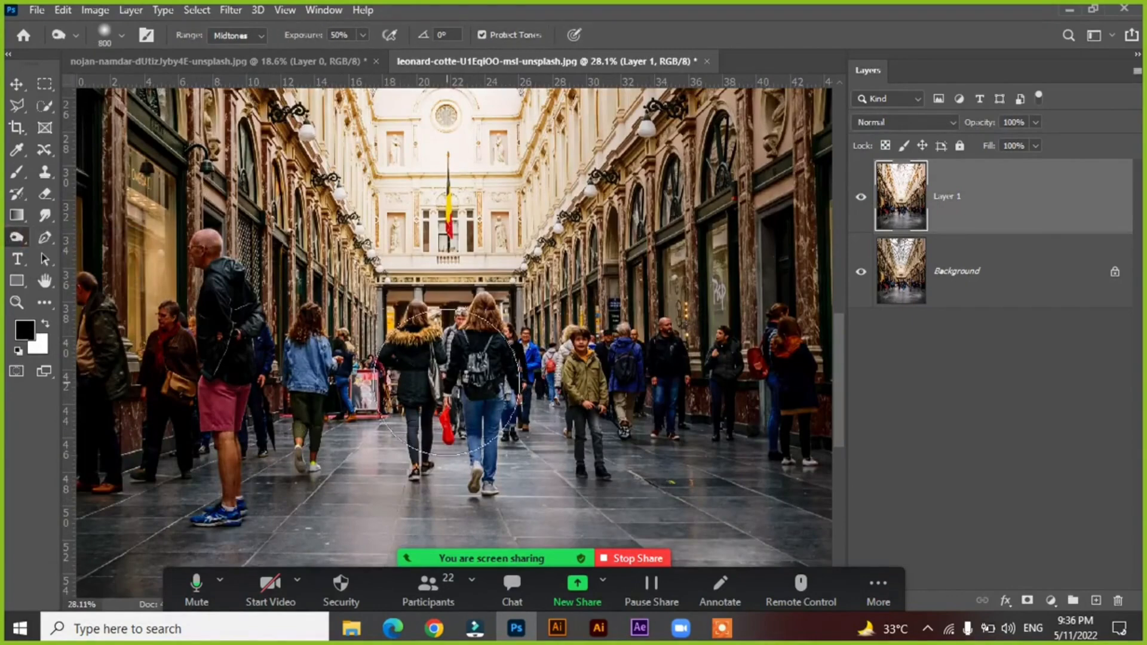
key(bracketleft)
key(bracketleft)
key(bracketleft)
key(bracketleft)
key(bracketleft)
key(bracketleft)
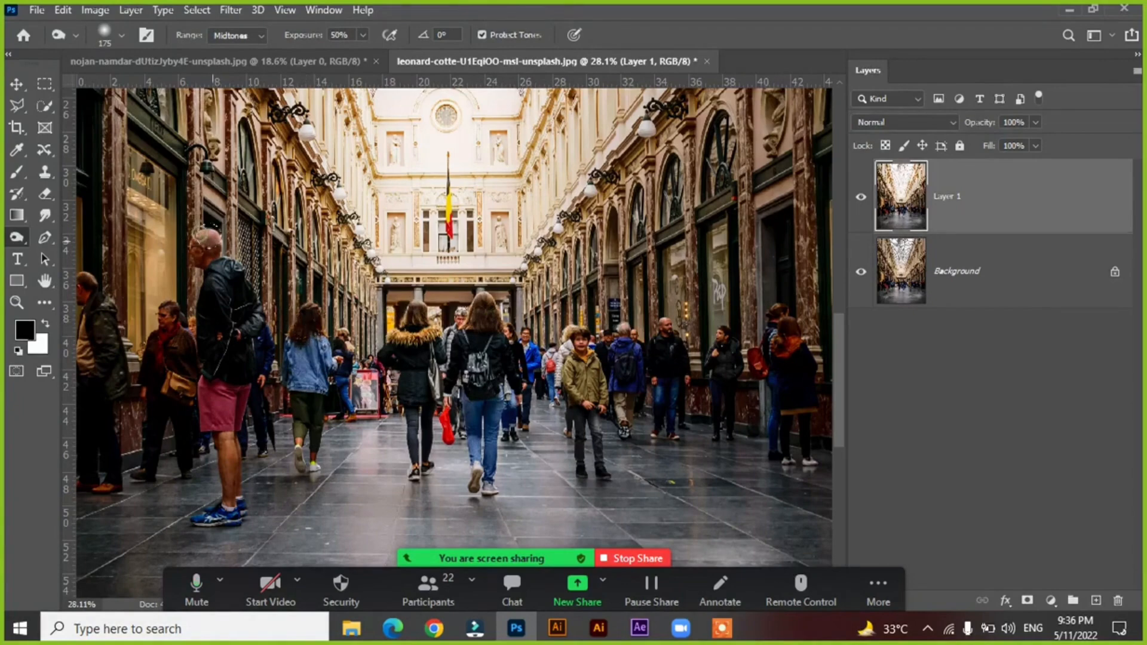
drag(204, 246, 203, 244)
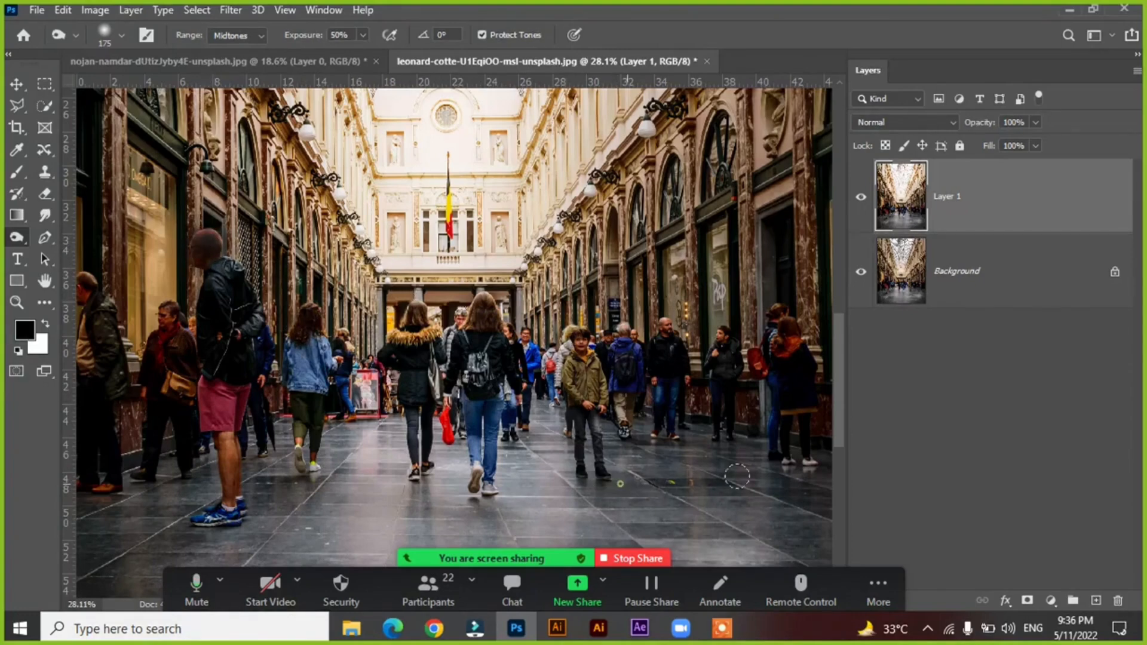
Try darkening the floor tiles across the walkway with the Burn tool, and undo the last stroke.
mouse_move(287, 515)
mouse_down()
mouse_move(352, 523)
mouse_move(325, 522)
mouse_move(331, 488)
mouse_move(573, 477)
mouse_move(561, 430)
mouse_move(634, 448)
mouse_move(649, 466)
mouse_move(452, 538)
mouse_move(179, 540)
mouse_move(377, 553)
mouse_move(660, 516)
mouse_move(749, 490)
mouse_move(771, 443)
mouse_up()
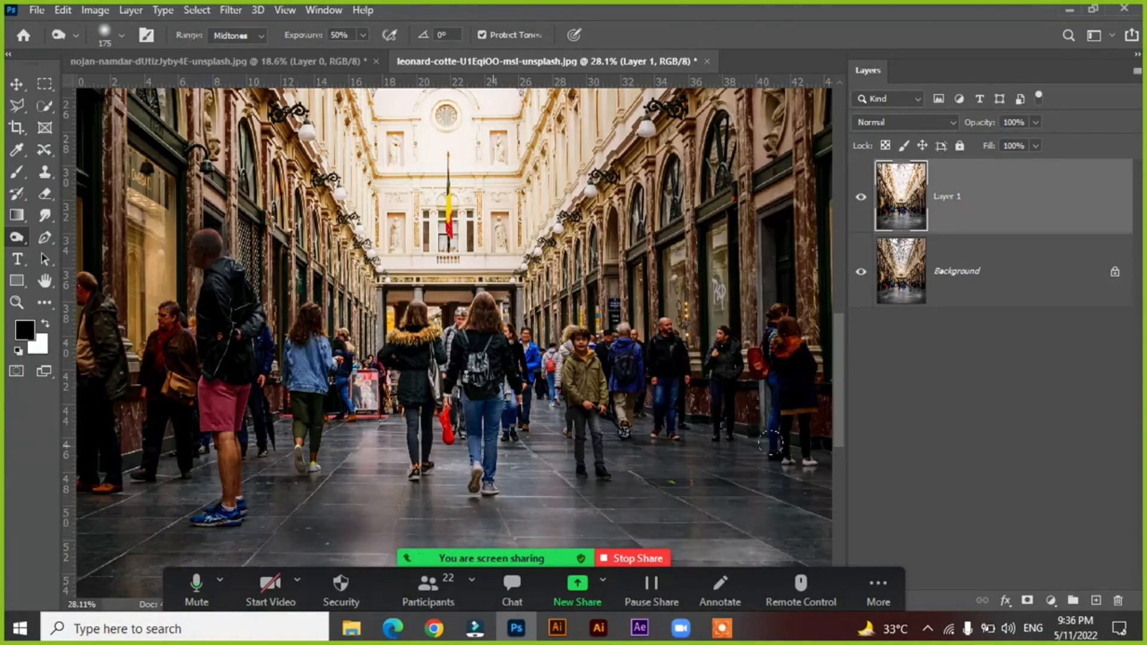
key(ctrl+z)
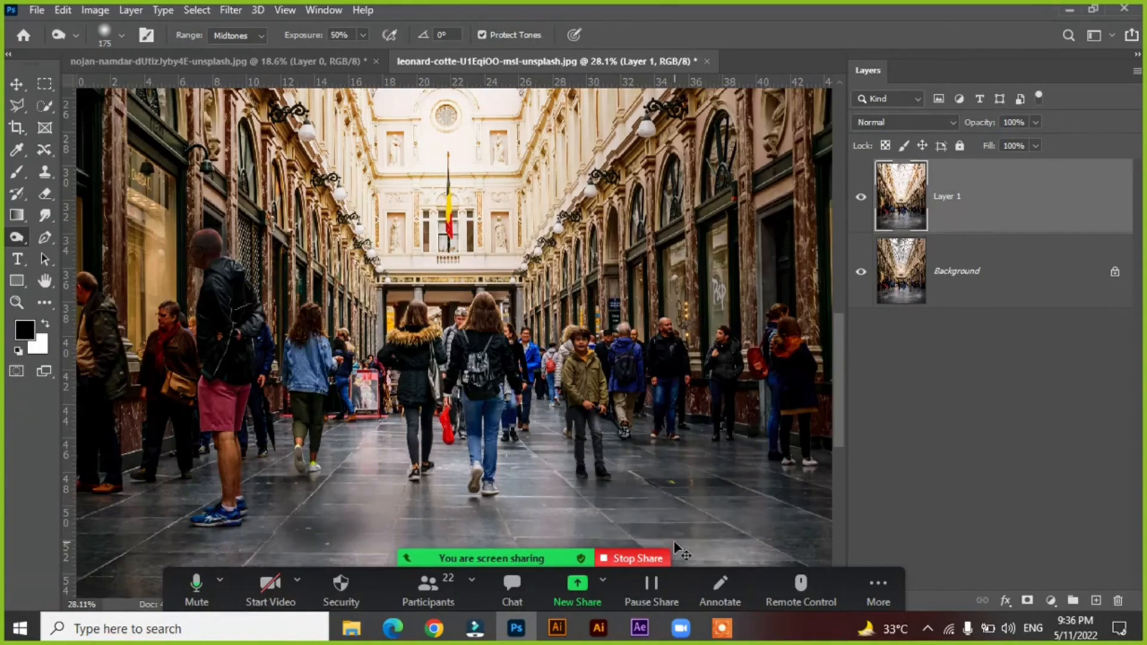
Switch to the Dodge tool at brush size 1300 and brighten the tiled floor across the arcade's foreground.
right_click(25, 244)
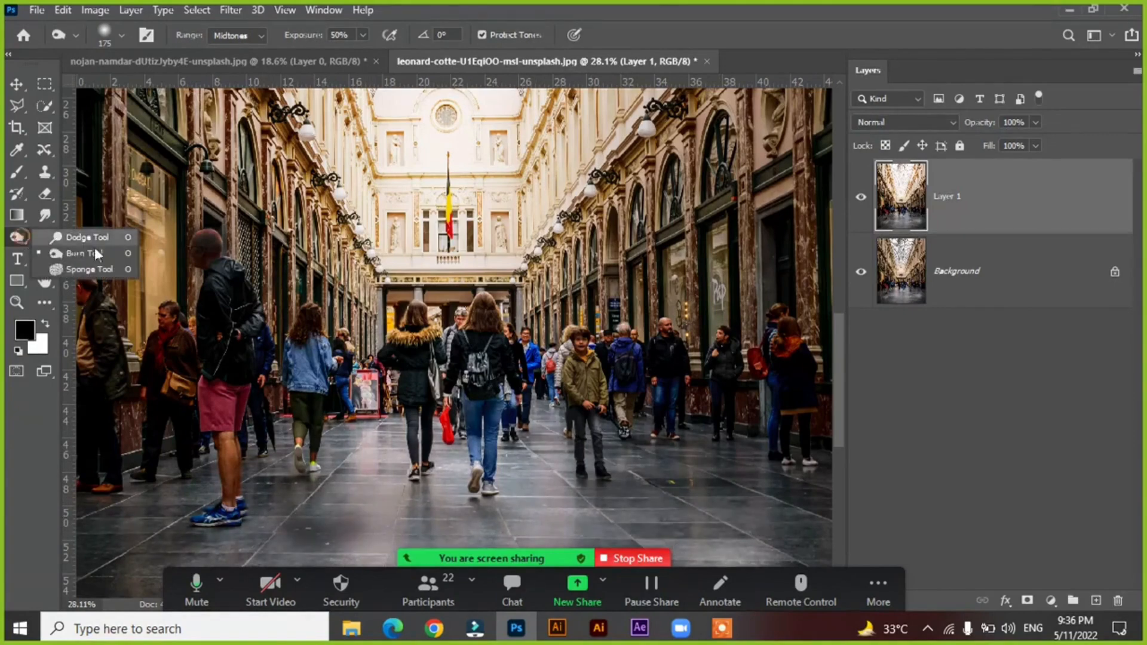
click(102, 235)
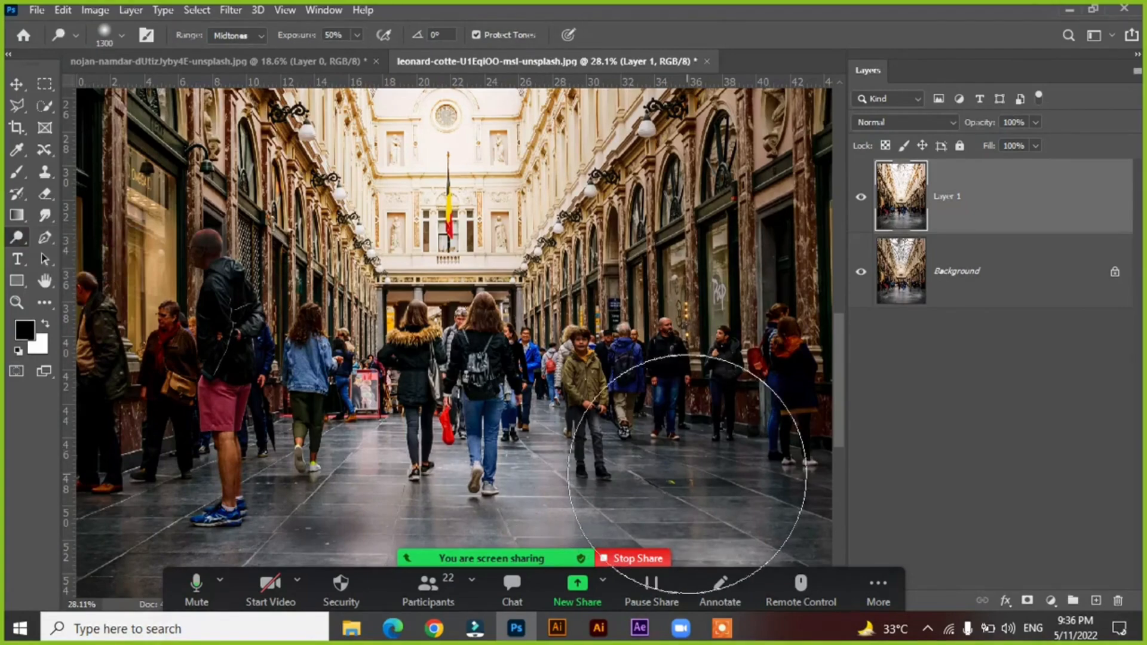
scroll(602, 430, down, 2)
mouse_move(499, 439)
mouse_down()
mouse_move(488, 355)
mouse_move(498, 277)
mouse_up()
mouse_move(205, 417)
mouse_down()
mouse_move(182, 399)
mouse_move(85, 406)
mouse_move(252, 403)
mouse_move(165, 439)
mouse_move(221, 410)
mouse_up()
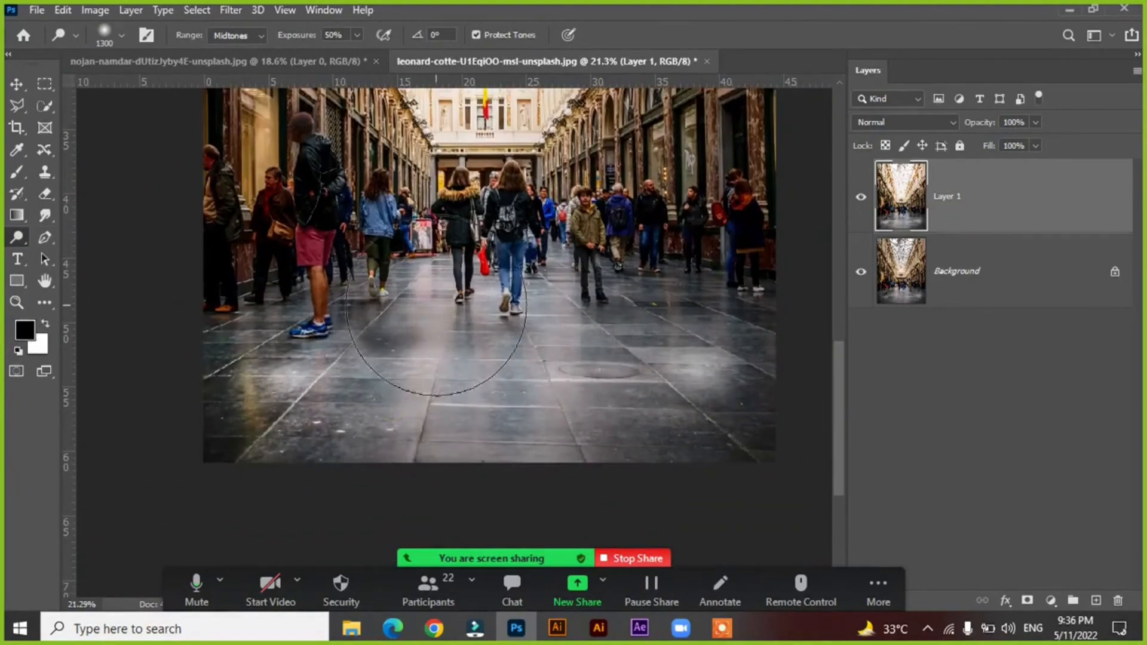
mouse_move(442, 308)
mouse_down()
mouse_move(366, 352)
mouse_move(556, 302)
mouse_move(557, 321)
mouse_move(579, 284)
mouse_move(681, 323)
mouse_move(636, 287)
mouse_move(733, 343)
mouse_move(685, 333)
mouse_move(805, 410)
mouse_move(697, 410)
mouse_move(793, 448)
mouse_up()
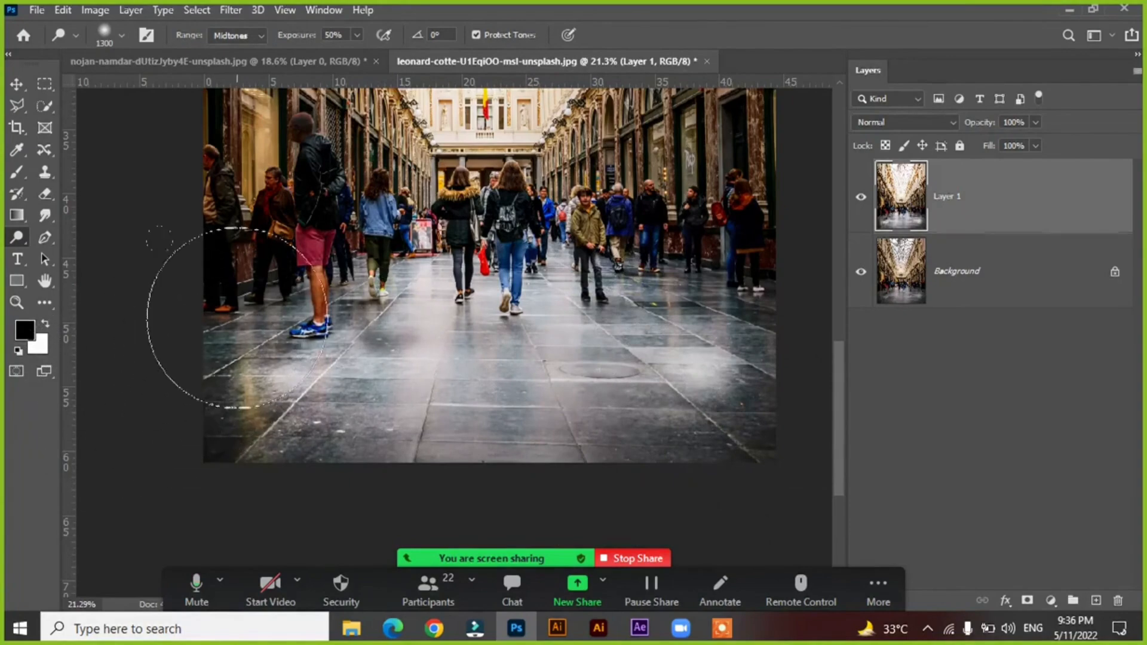
Brighten the remaining dark floor tiles along the arcade photo's lower edge with the Dodge tool.
mouse_move(377, 269)
mouse_down()
mouse_move(402, 268)
mouse_move(430, 305)
mouse_move(277, 467)
mouse_up()
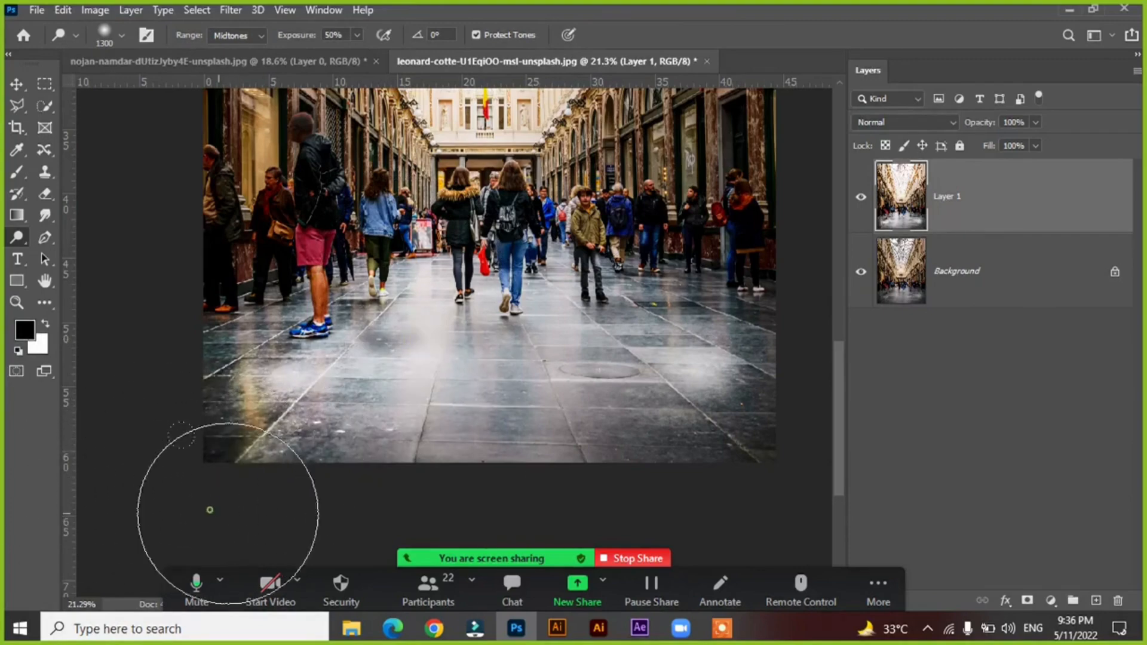
mouse_move(734, 436)
mouse_down()
mouse_move(671, 404)
mouse_move(568, 310)
mouse_move(561, 319)
mouse_move(594, 348)
mouse_move(513, 372)
mouse_move(545, 416)
mouse_up()
Compare the whole retouched arcade photo with the original by repeatedly hiding and showing Layer 1.
scroll(546, 416, down, 3)
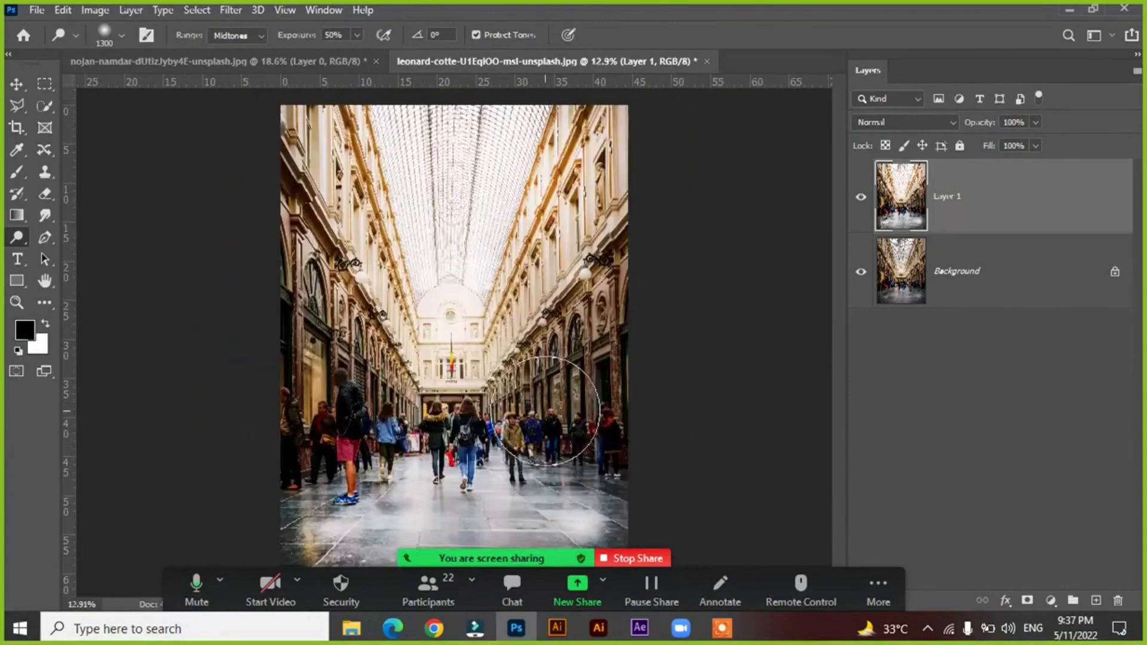
click(860, 199)
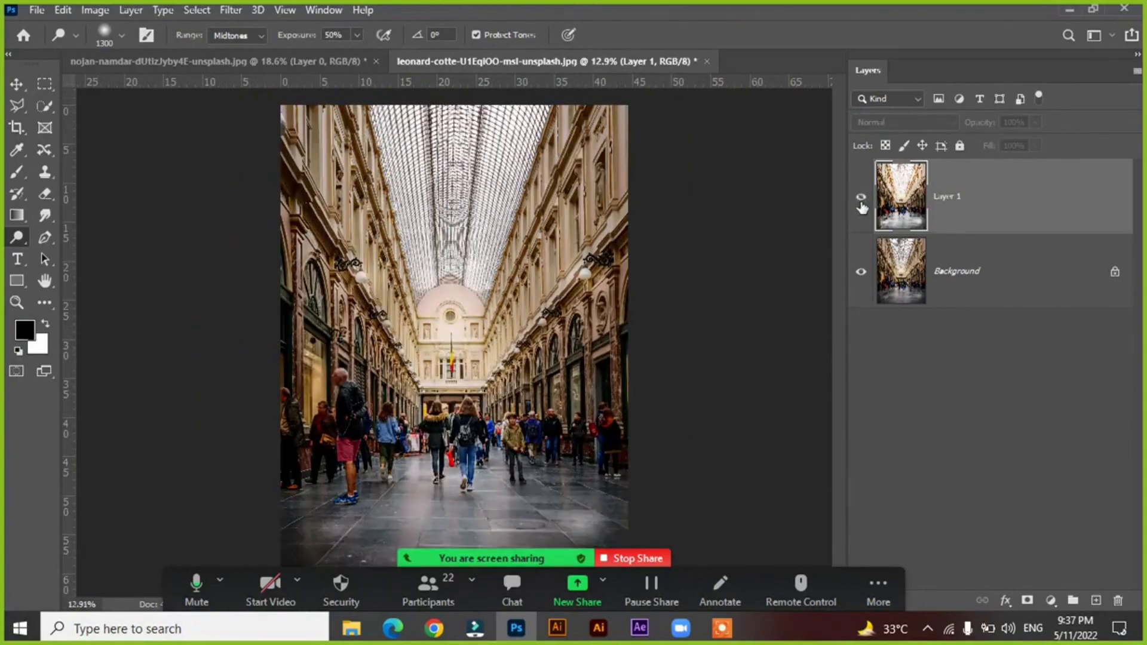
click(861, 200)
scroll(664, 236, down, 2)
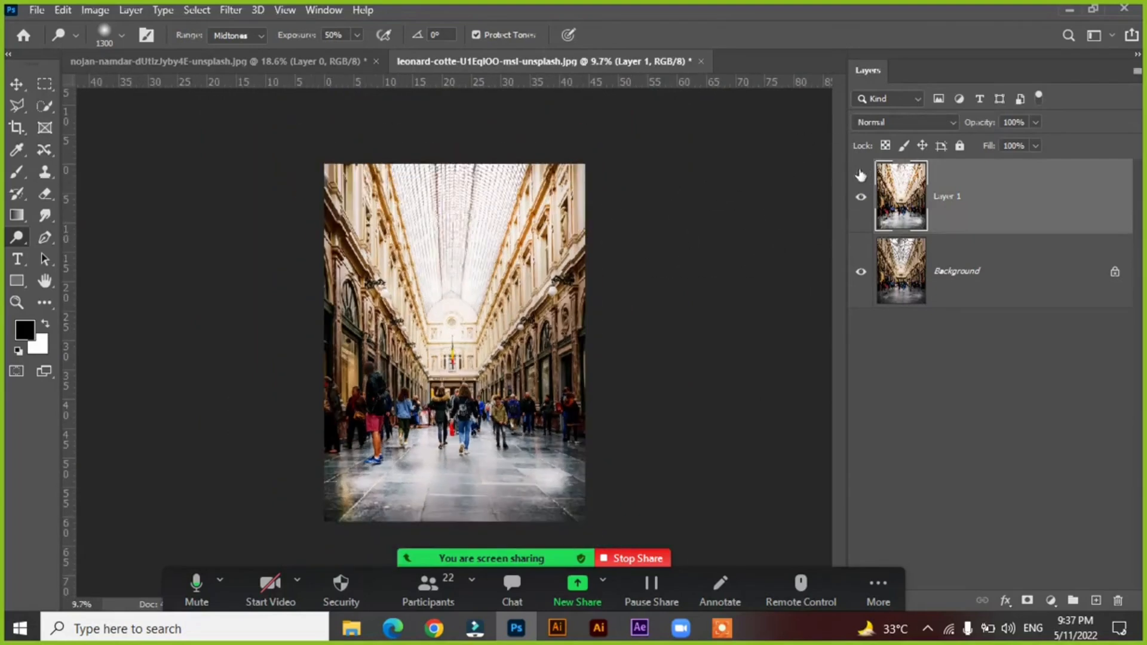
click(861, 198)
click(861, 199)
click(861, 199)
click(861, 199)
click(861, 199)
Close the arcade photo without saving its changes and return to the portrait.
click(294, 62)
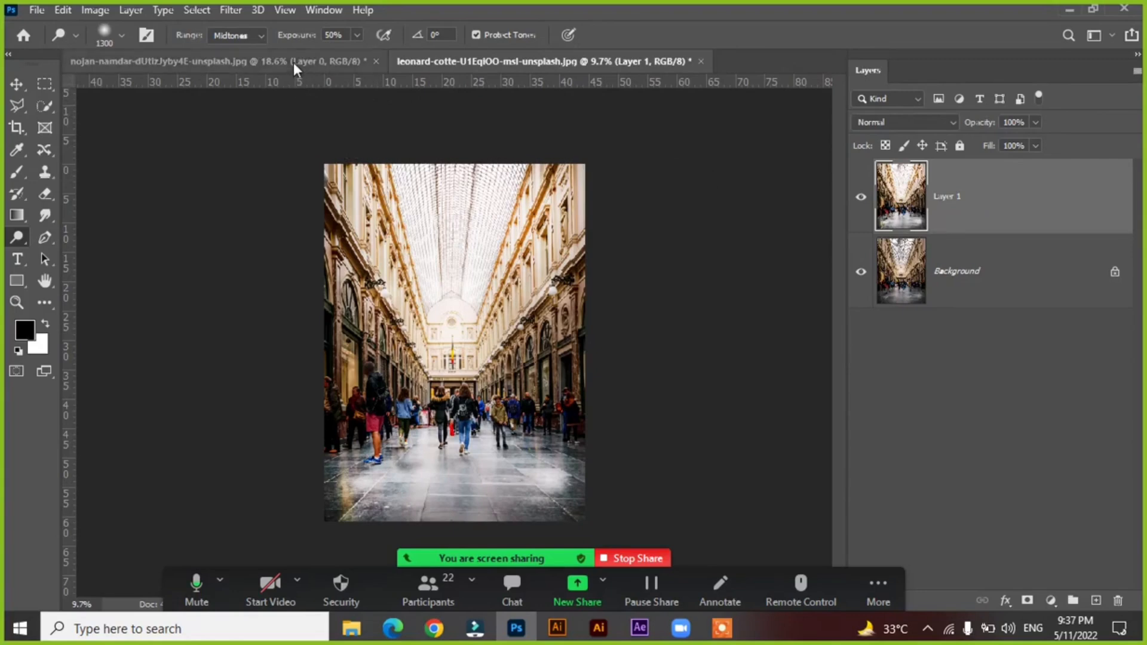
click(476, 62)
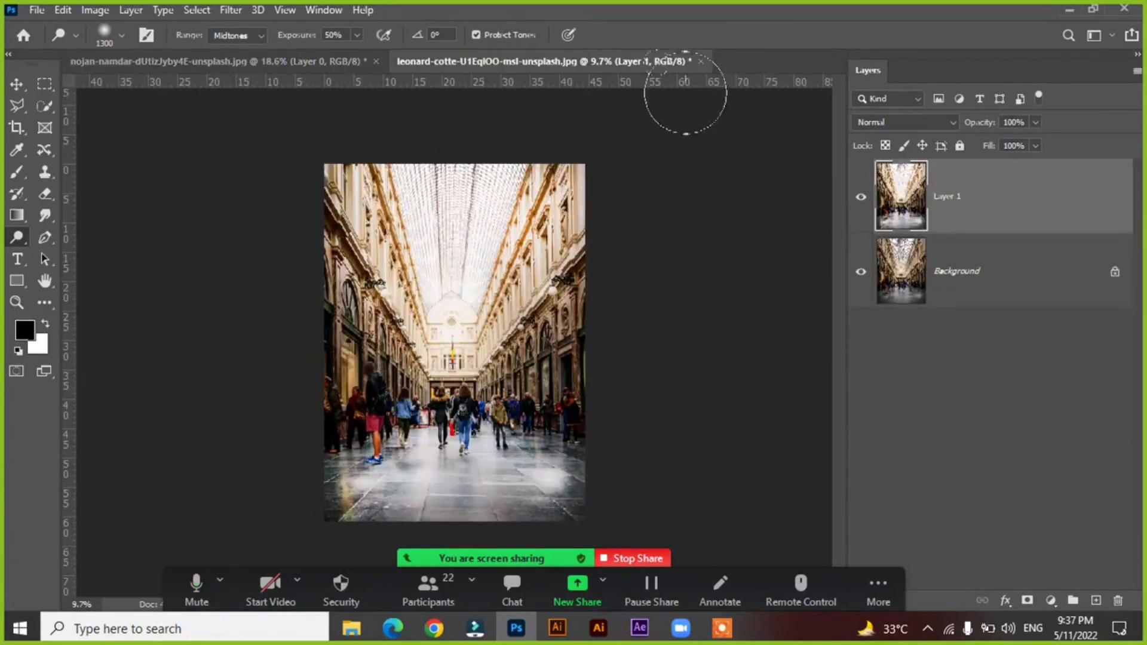
click(701, 62)
click(565, 244)
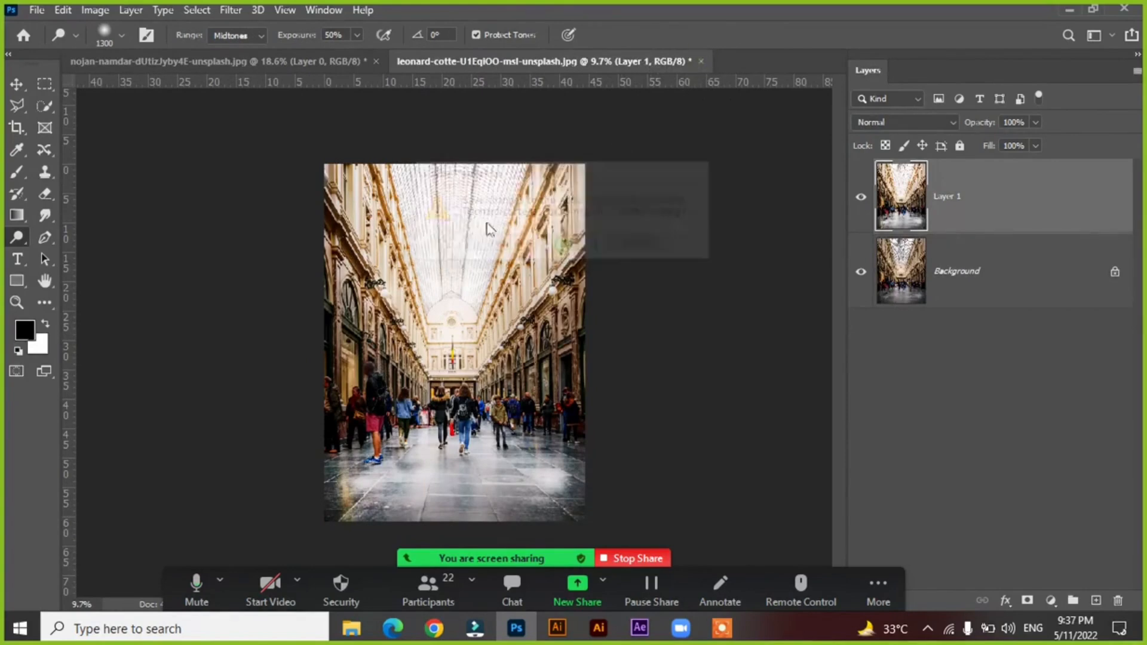
Activate the Sponge tool in Desaturate mode and enlarge its brush to 1200.
right_click(12, 234)
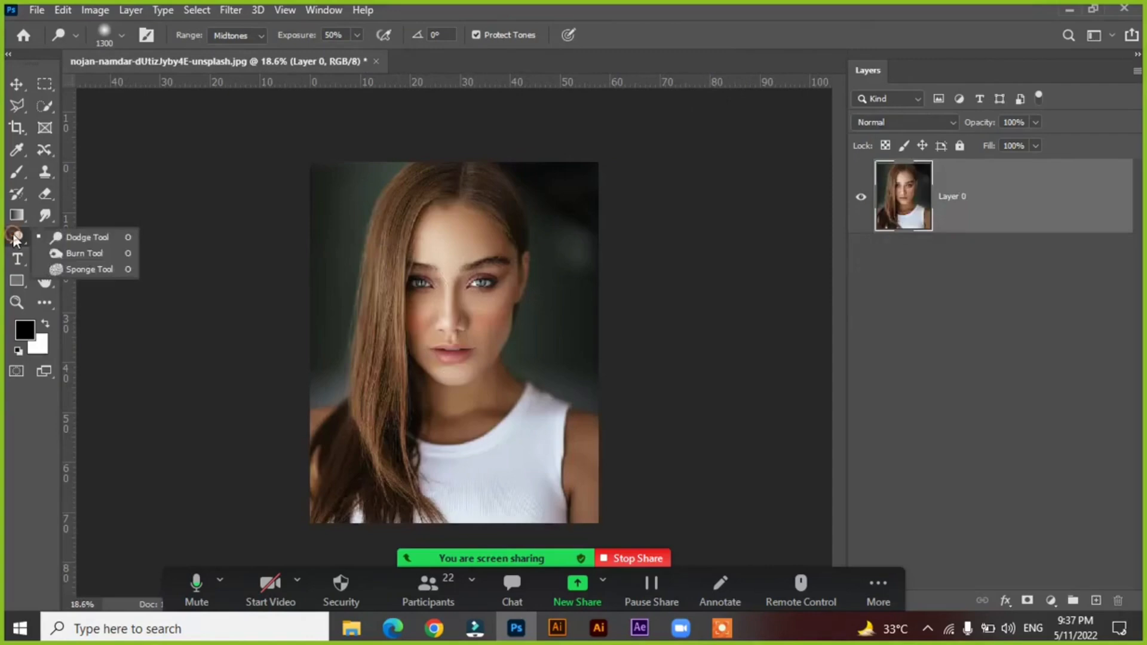
click(77, 271)
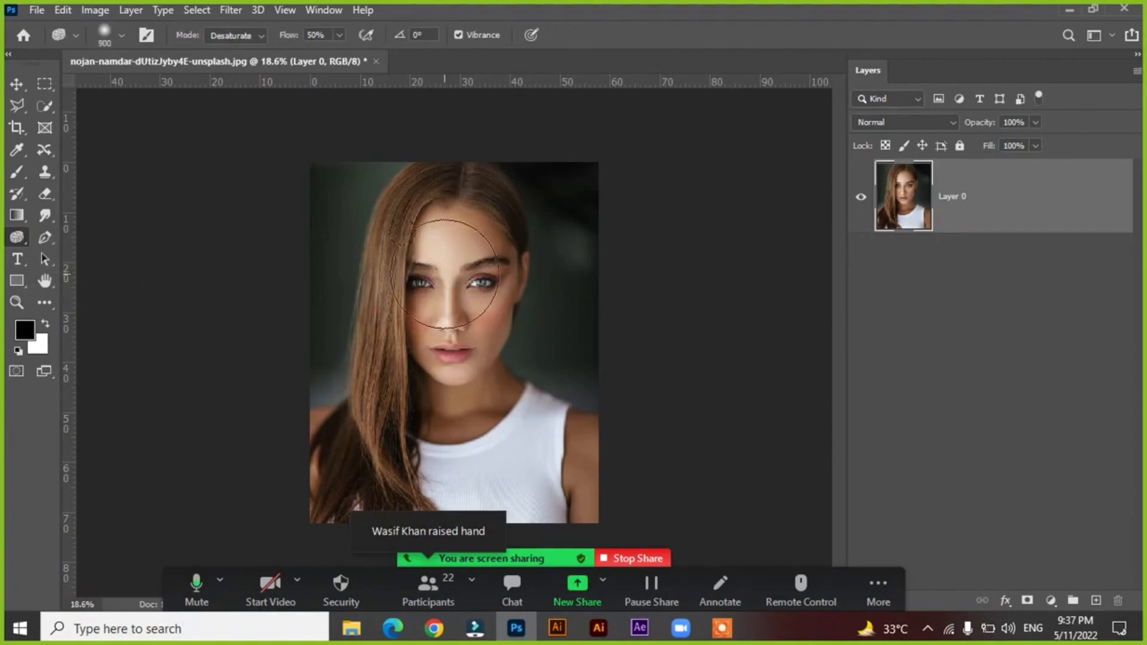
key(bracketright)
Duplicate Layer 0 and desaturate the woman's long hair and the adjoining side of her face with the Sponge tool.
key(ctrl+j)
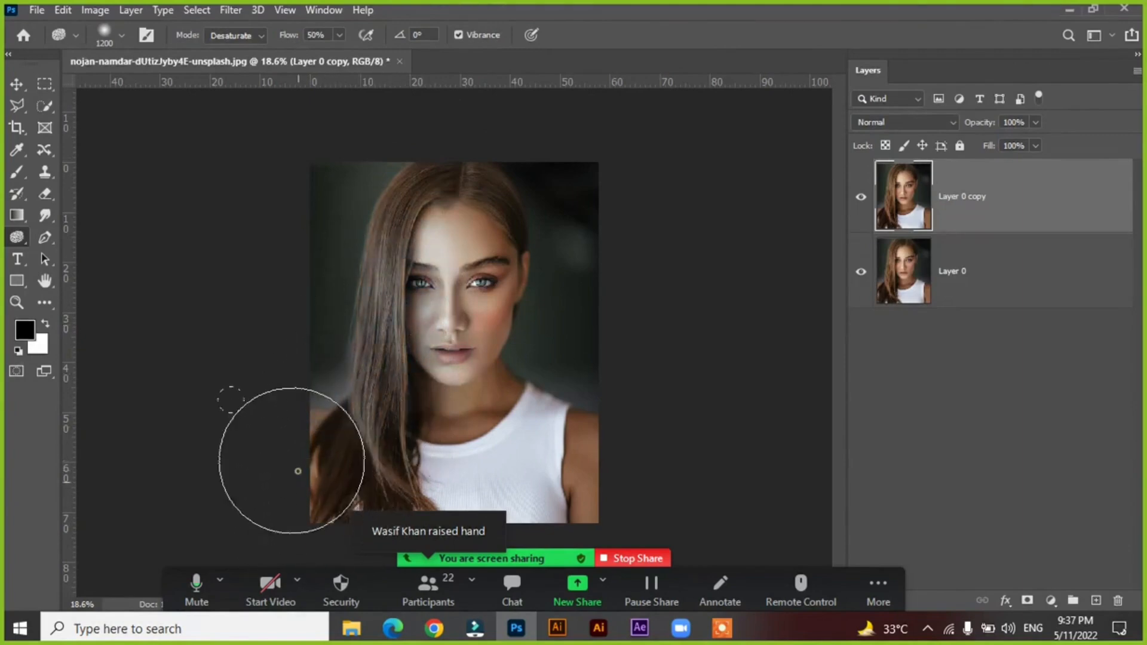
mouse_move(358, 330)
mouse_down()
mouse_move(395, 111)
mouse_move(382, 162)
mouse_move(401, 194)
mouse_move(364, 341)
mouse_up()
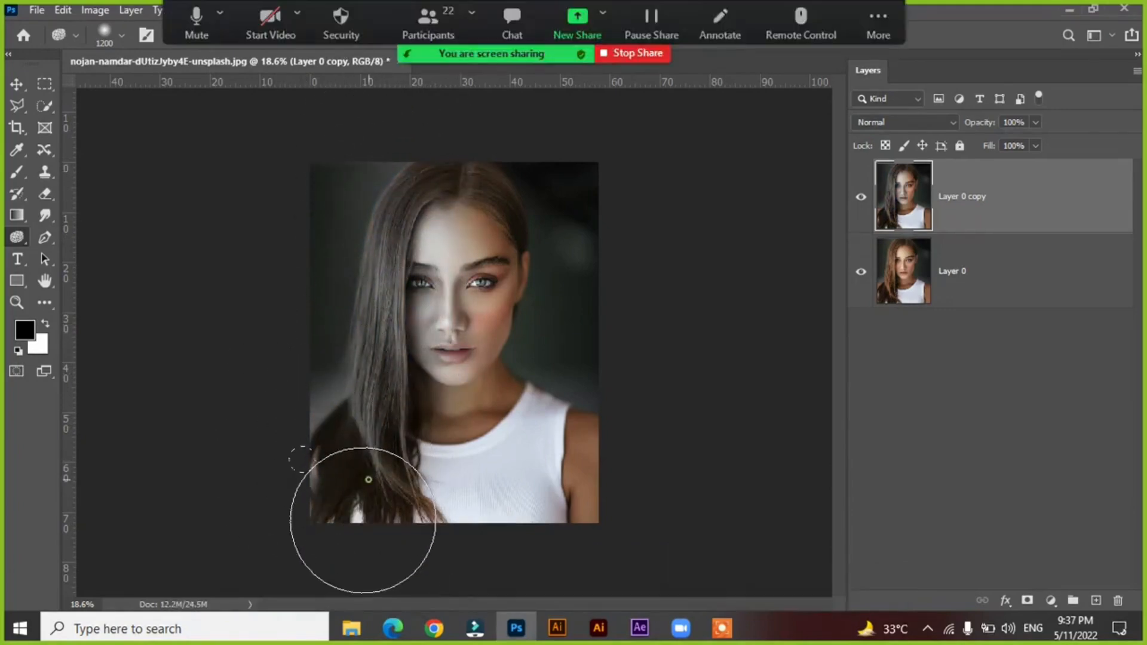
mouse_move(359, 536)
mouse_down()
mouse_move(358, 450)
mouse_move(402, 157)
mouse_move(384, 224)
mouse_up()
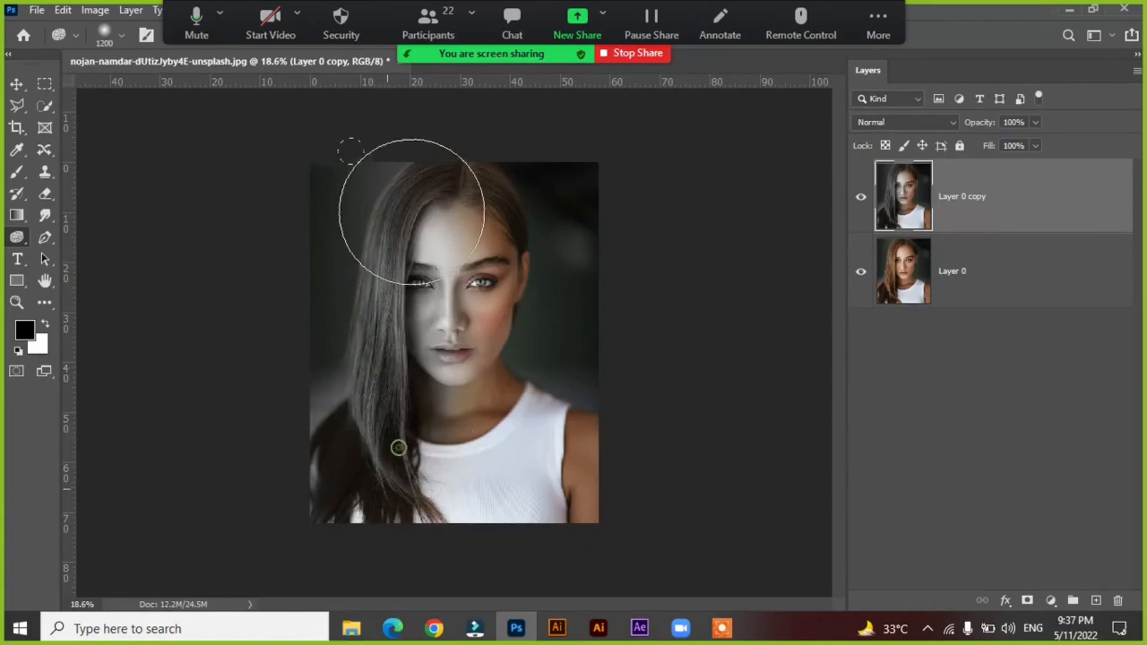
Compare the desaturated hair with the original by toggling the visibility of Layer 0 copy.
click(858, 197)
click(858, 198)
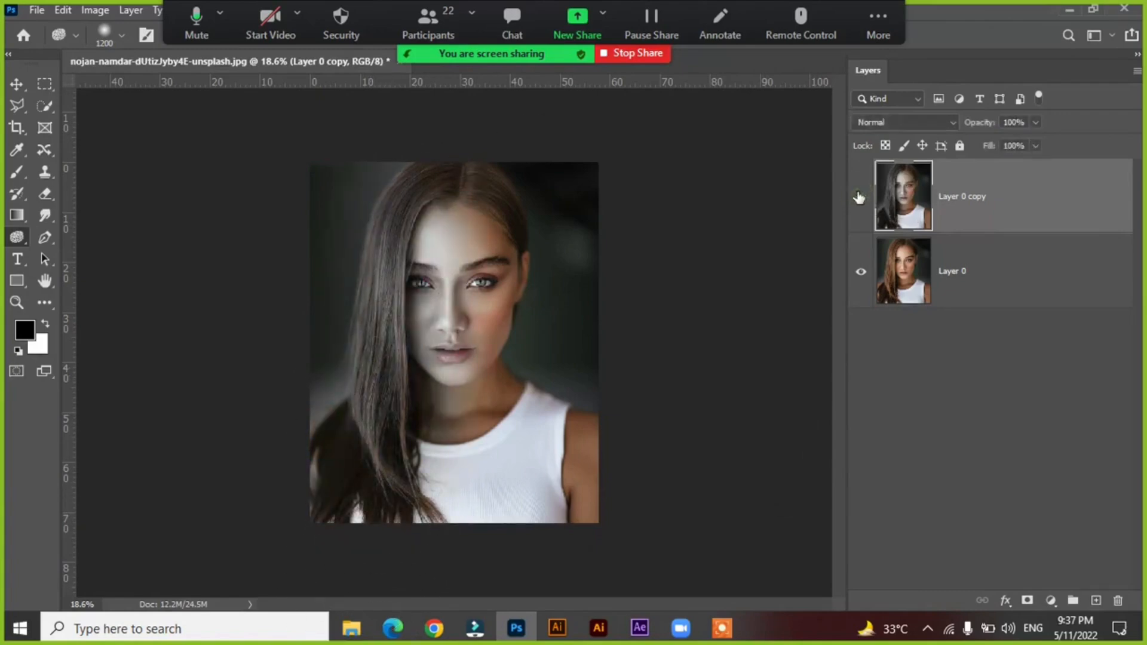
click(858, 197)
click(858, 197)
Replace the desaturated layer with a fresh duplicate of Layer 0 and reduce the Sponge brush to 800.
key(Delete)
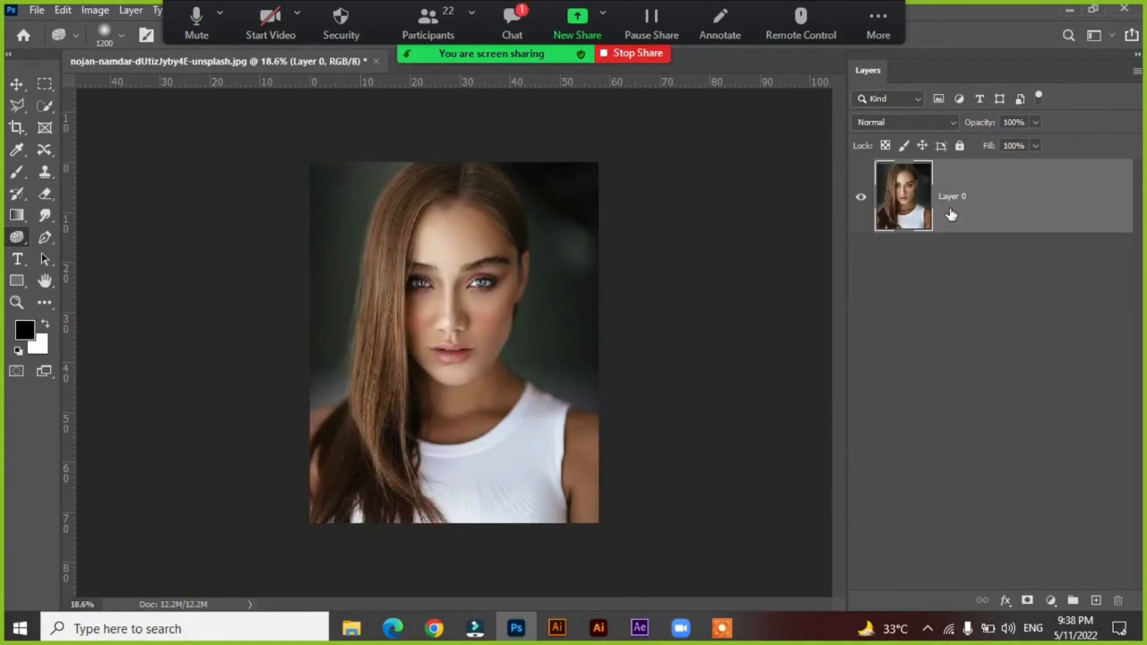
key(ctrl+j)
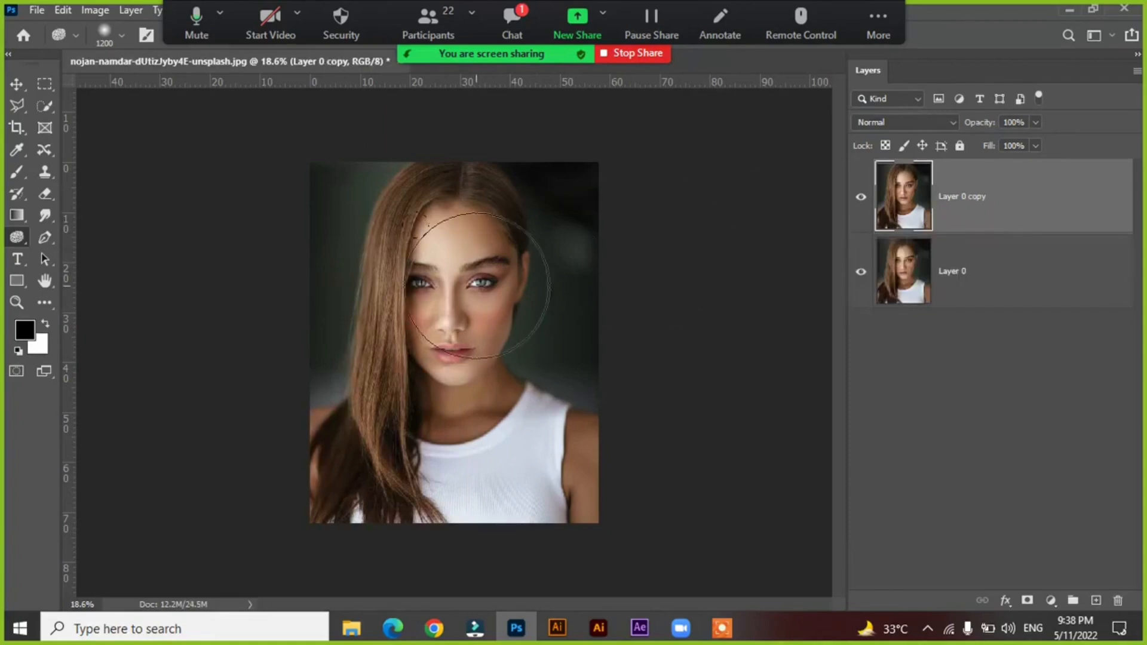
key(bracketleft)
key(bracketleft)
key(bracketleft)
key(bracketleft)
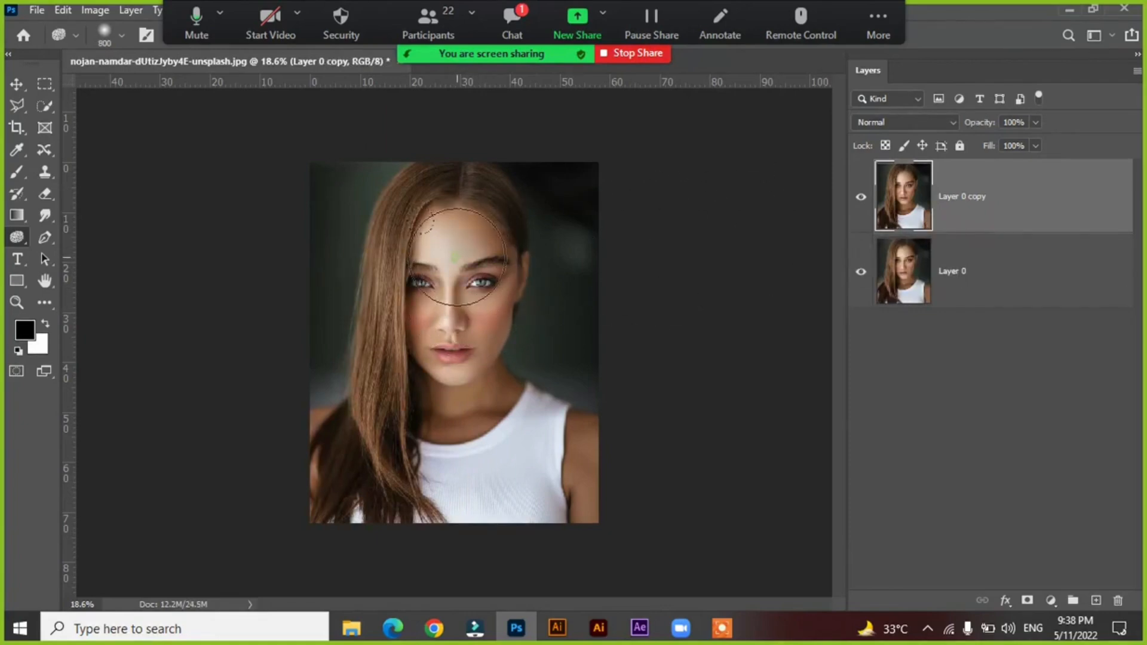
Desaturate the woman's face and neck on Layer 0 copy with the Sponge tool, leaving the hair colored.
mouse_move(458, 257)
mouse_down()
mouse_move(459, 368)
mouse_move(462, 343)
mouse_move(444, 320)
mouse_move(457, 376)
mouse_move(481, 362)
mouse_move(450, 394)
mouse_move(456, 370)
mouse_move(472, 377)
mouse_move(457, 251)
mouse_move(479, 277)
mouse_move(457, 260)
mouse_move(432, 325)
mouse_move(440, 351)
mouse_move(477, 272)
mouse_move(478, 294)
mouse_move(496, 274)
mouse_move(489, 258)
mouse_move(454, 293)
mouse_up()
mouse_move(451, 251)
mouse_down()
mouse_move(457, 382)
mouse_move(474, 364)
mouse_move(479, 372)
mouse_move(450, 410)
mouse_move(451, 396)
mouse_move(430, 402)
mouse_move(487, 390)
mouse_move(509, 371)
mouse_up()
Compare the desaturated face with the original by hiding and showing Layer 0 copy.
click(870, 199)
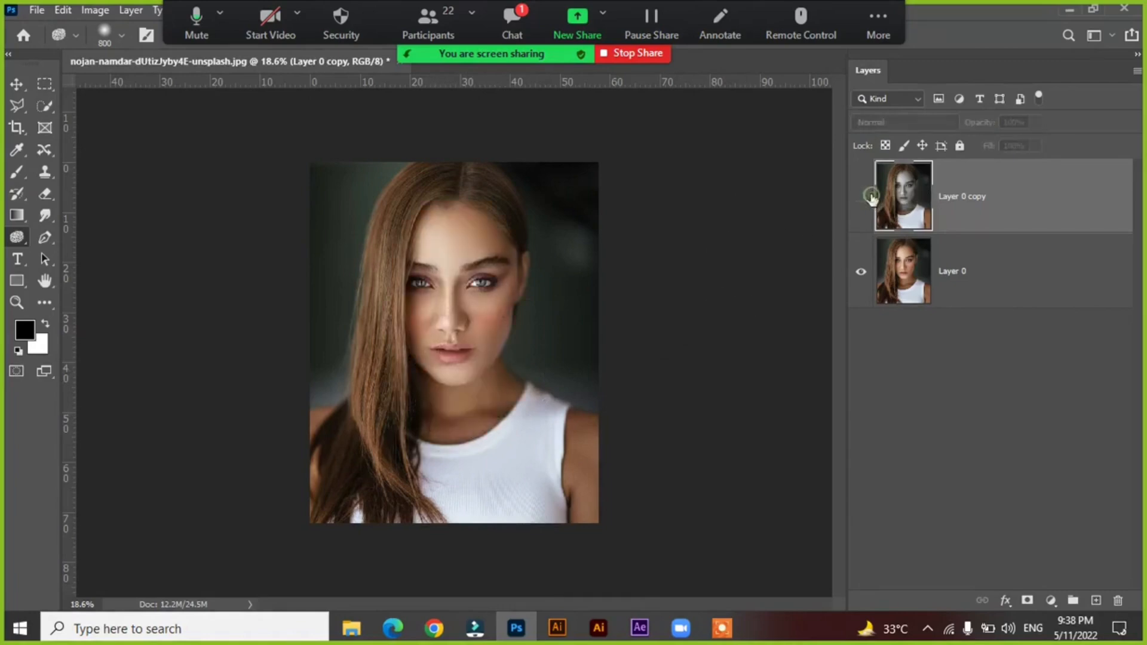
click(871, 199)
click(870, 198)
click(870, 199)
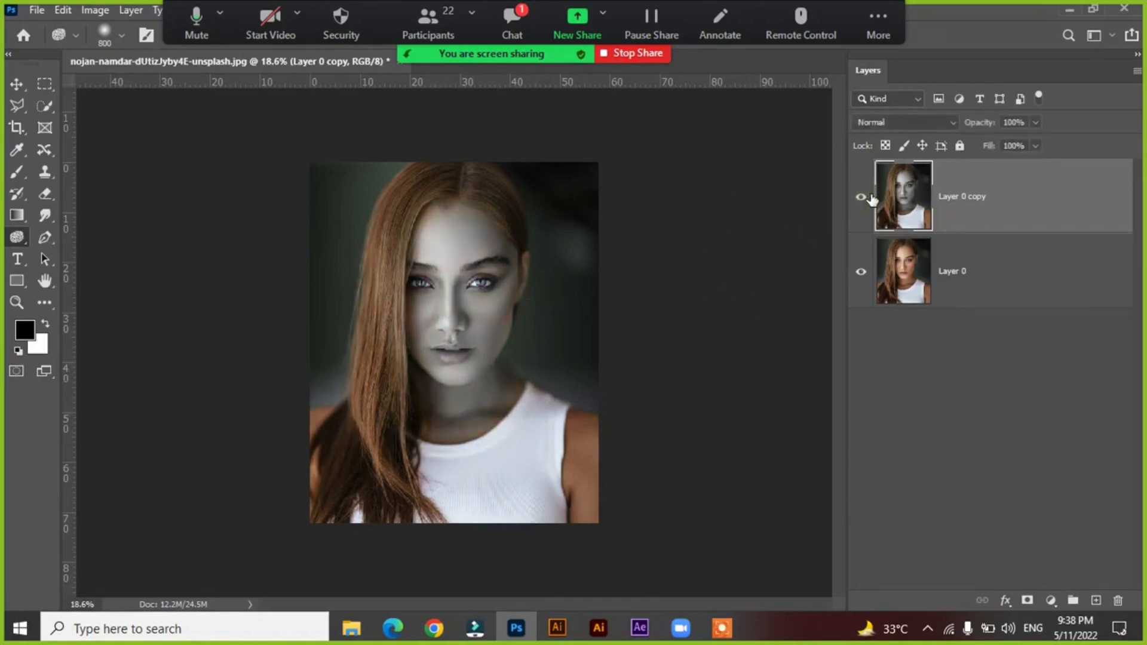
Reselect the Sponge tool and switch its mode to Saturate.
right_click(17, 239)
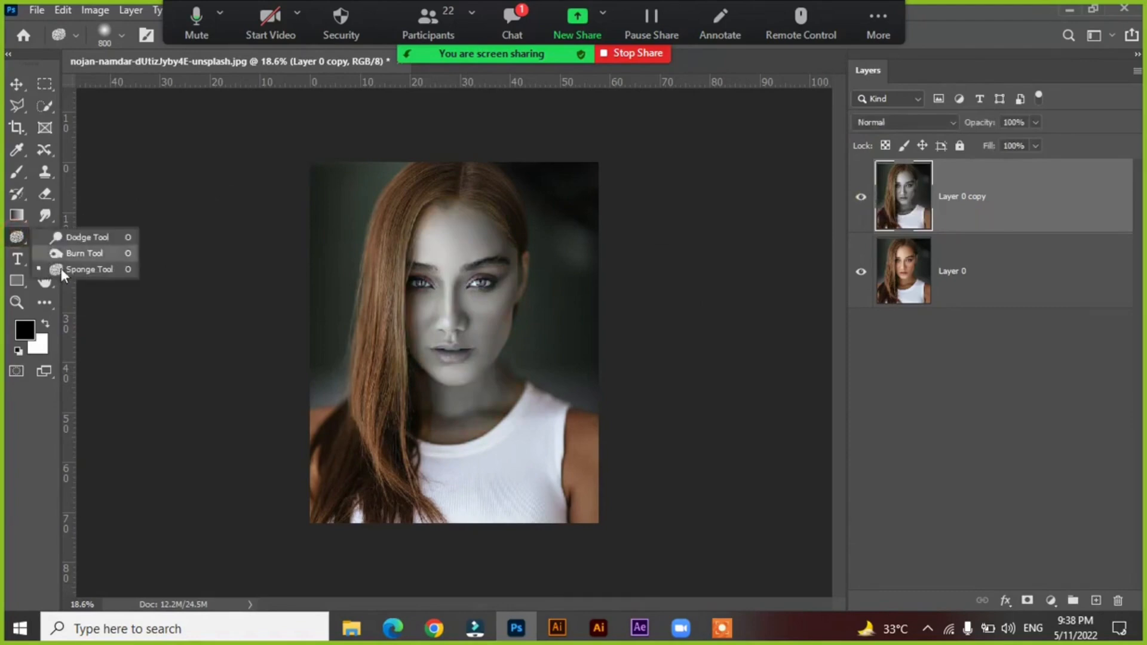
click(412, 54)
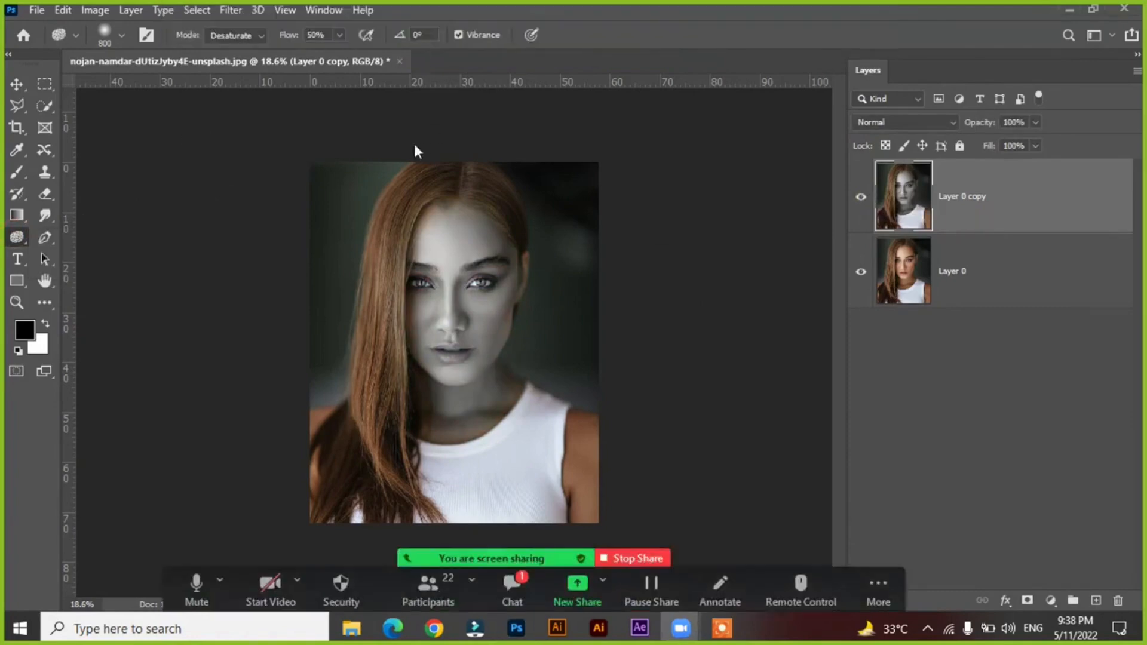
click(11, 240)
right_click(16, 238)
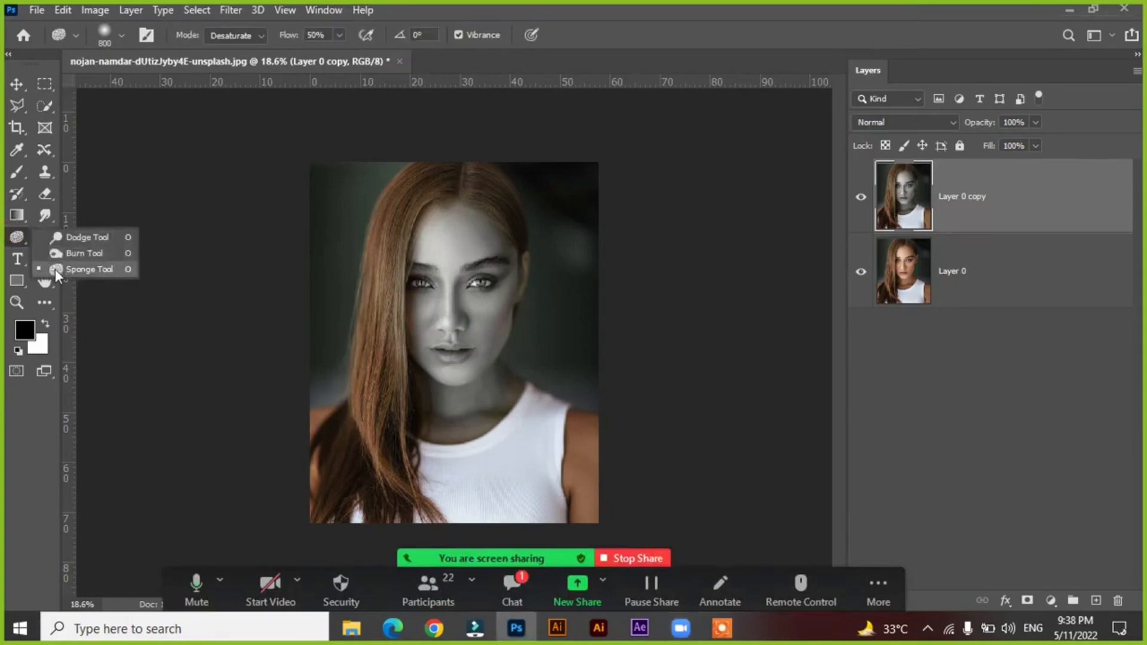
click(78, 266)
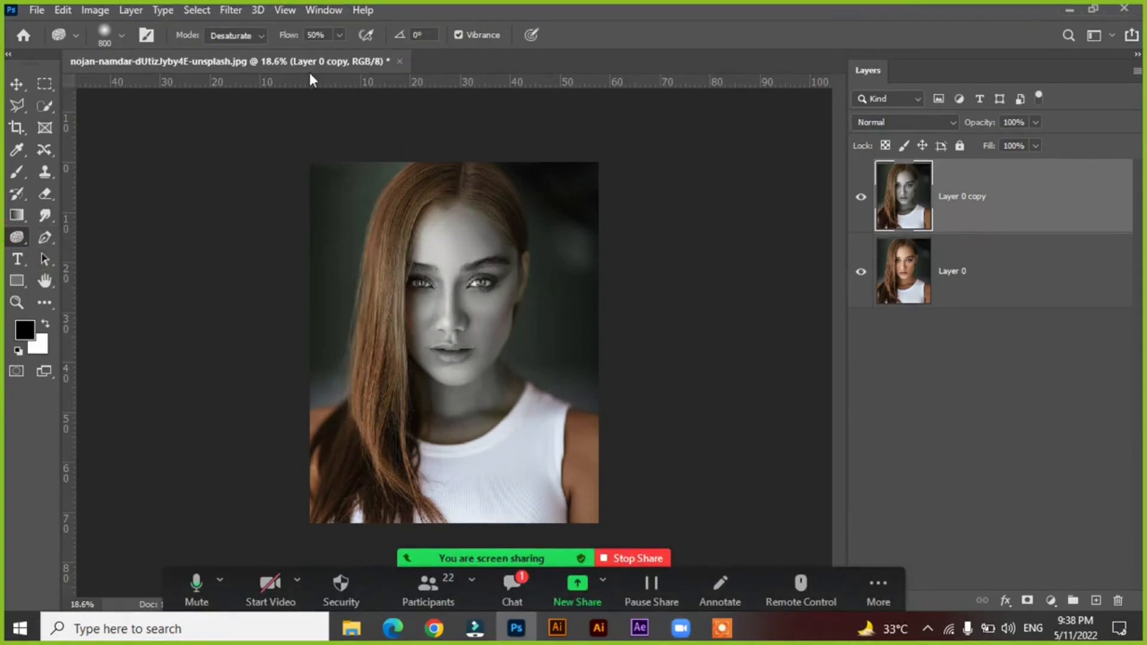
click(248, 34)
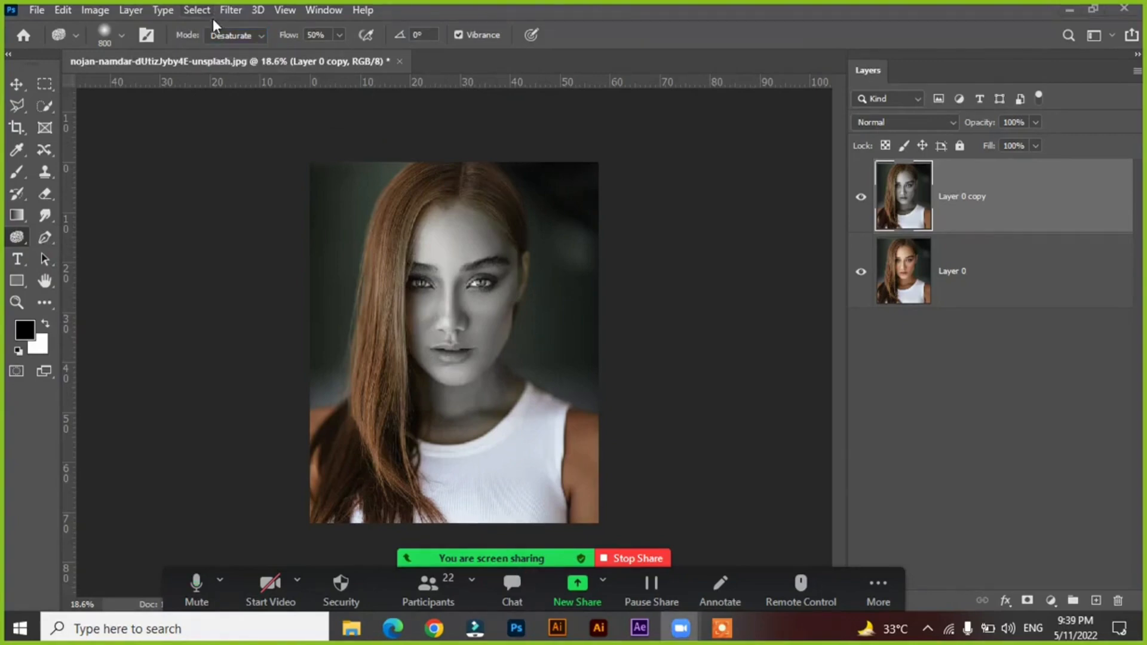
click(222, 36)
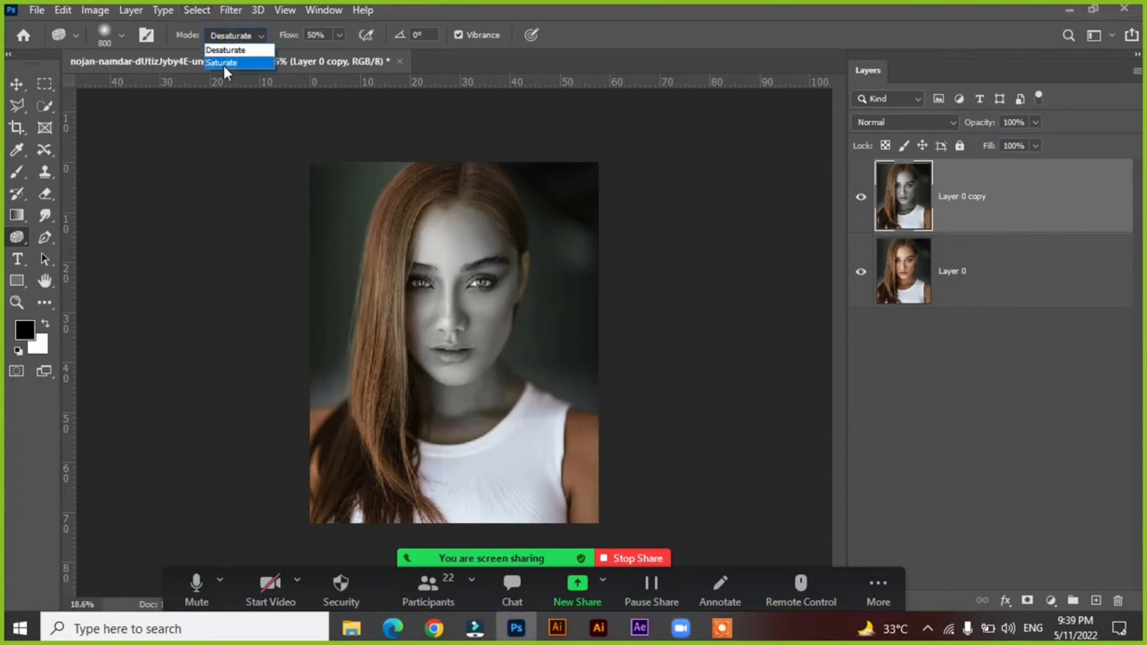
click(224, 63)
Delete the layer copy with the desaturated face and duplicate Layer 0 again.
click(969, 272)
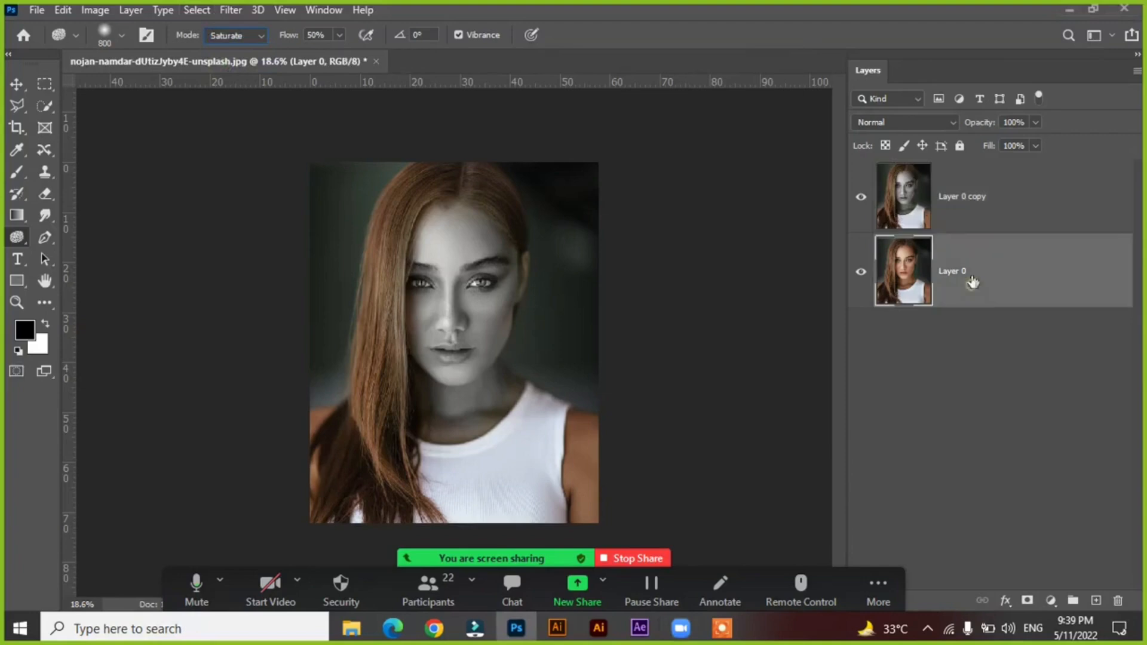
click(944, 203)
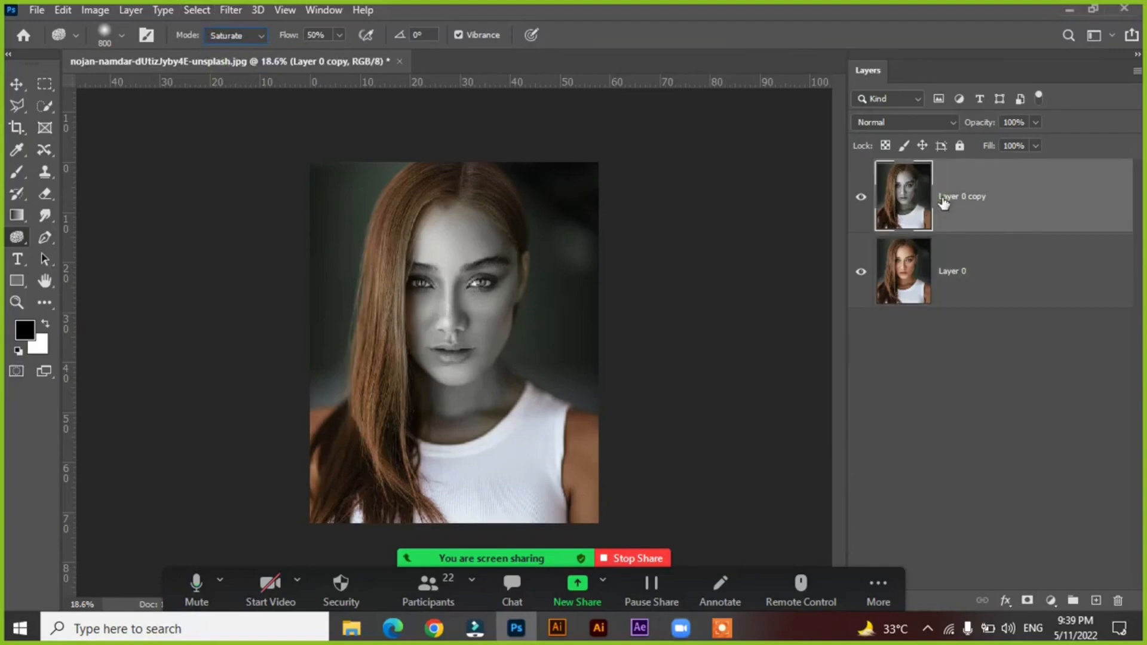
click(1009, 284)
click(1010, 214)
click(1115, 600)
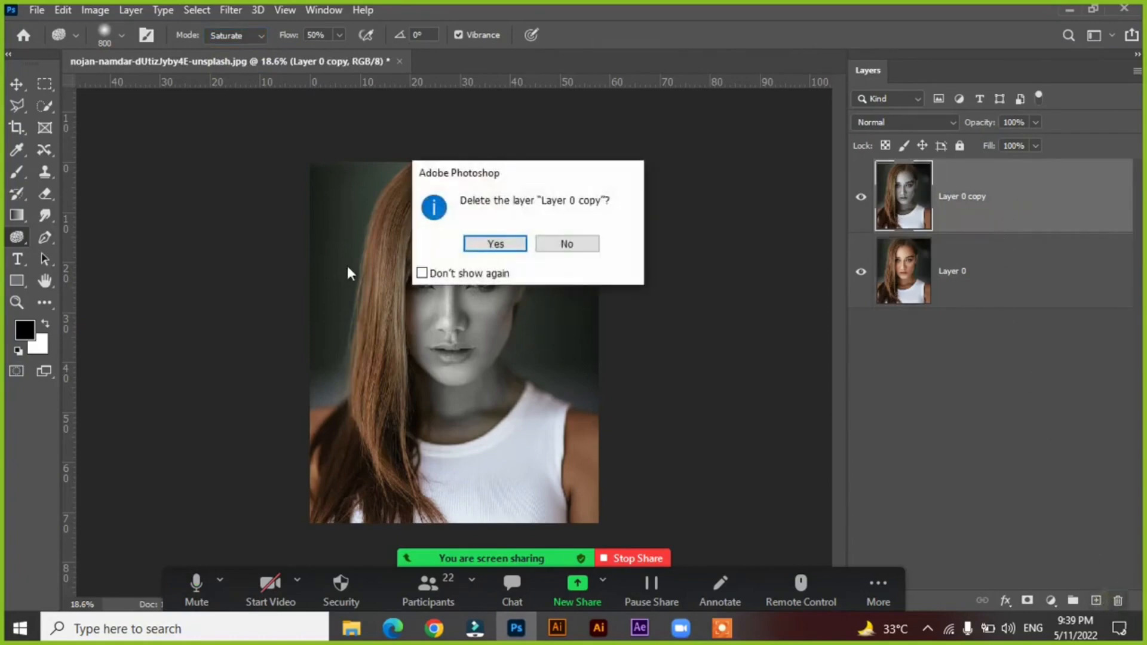
click(499, 243)
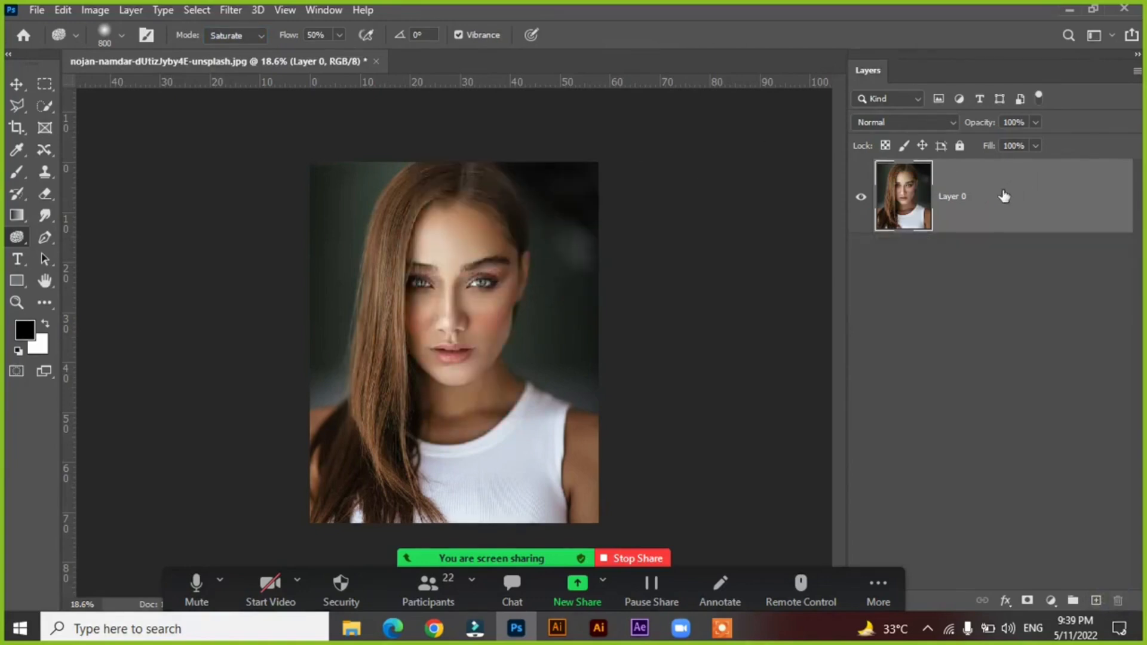
key(ctrl+j)
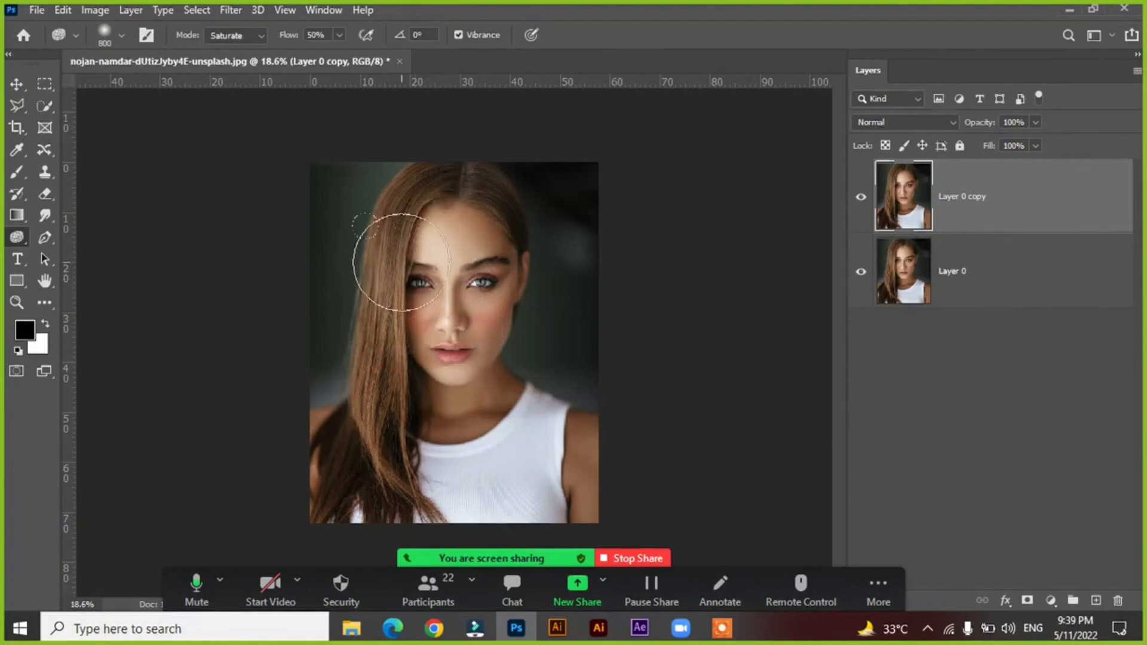
Intensify the colors of the woman's skin, hair and top on Layer 0 copy with the Sponge tool in Saturate mode at 50% flow.
click(216, 35)
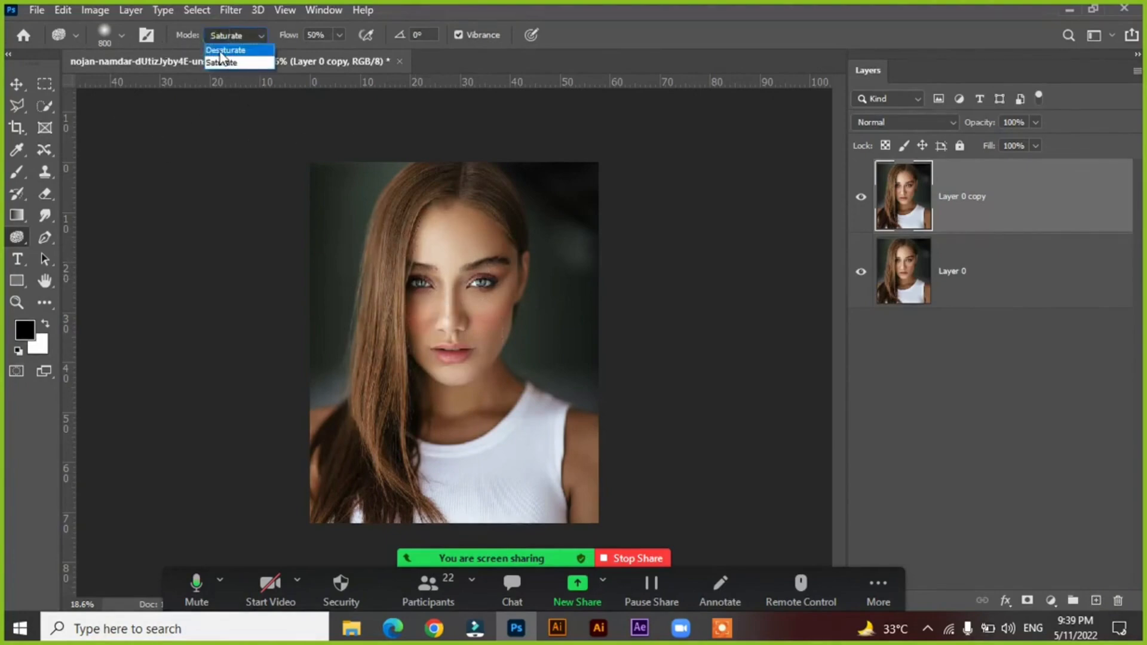
click(220, 63)
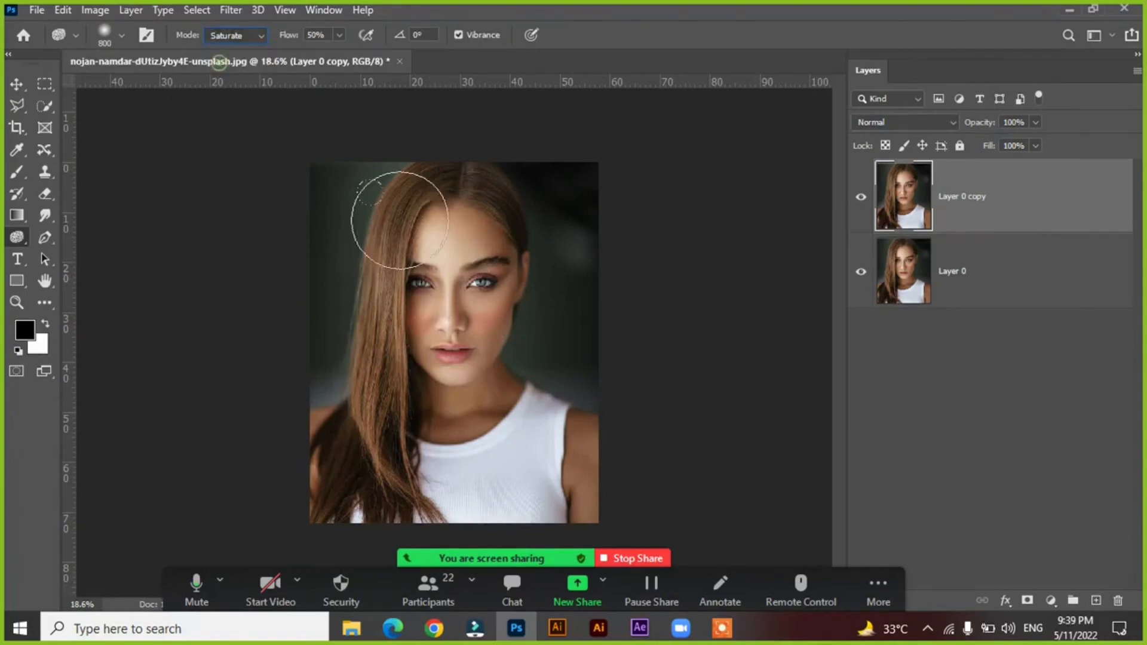
mouse_move(503, 359)
mouse_down()
mouse_move(452, 227)
mouse_move(395, 244)
mouse_move(353, 387)
mouse_move(383, 407)
mouse_move(361, 435)
mouse_move(408, 513)
mouse_move(457, 440)
mouse_up()
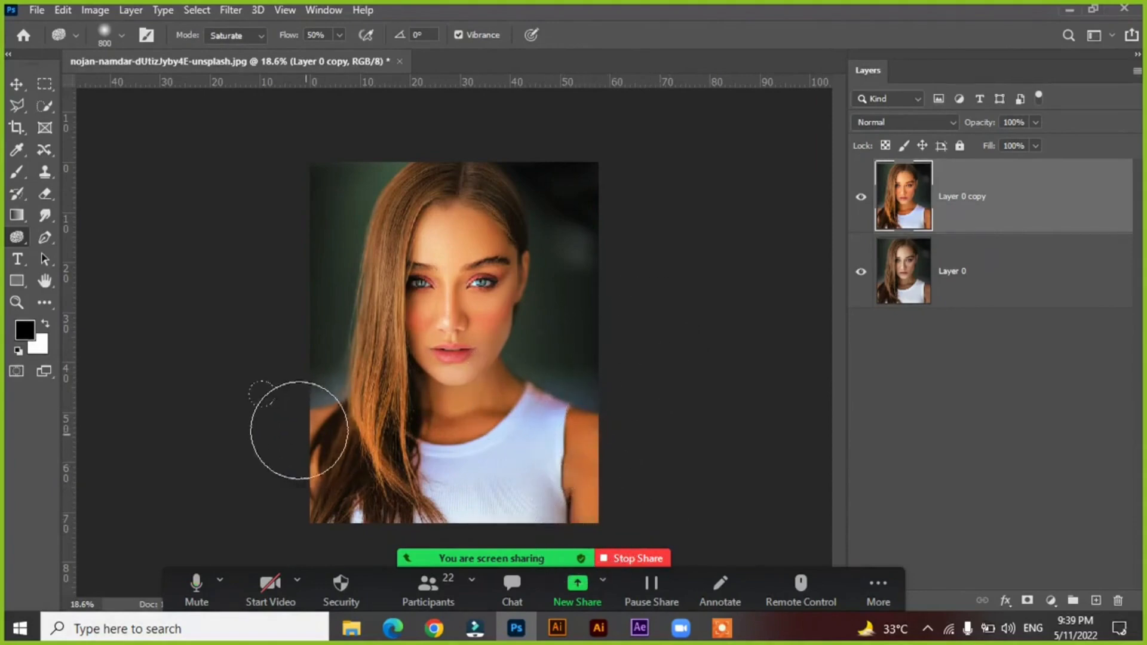
Compare the saturated portrait with the original by repeatedly switching Layer 0 copy off and on.
click(861, 197)
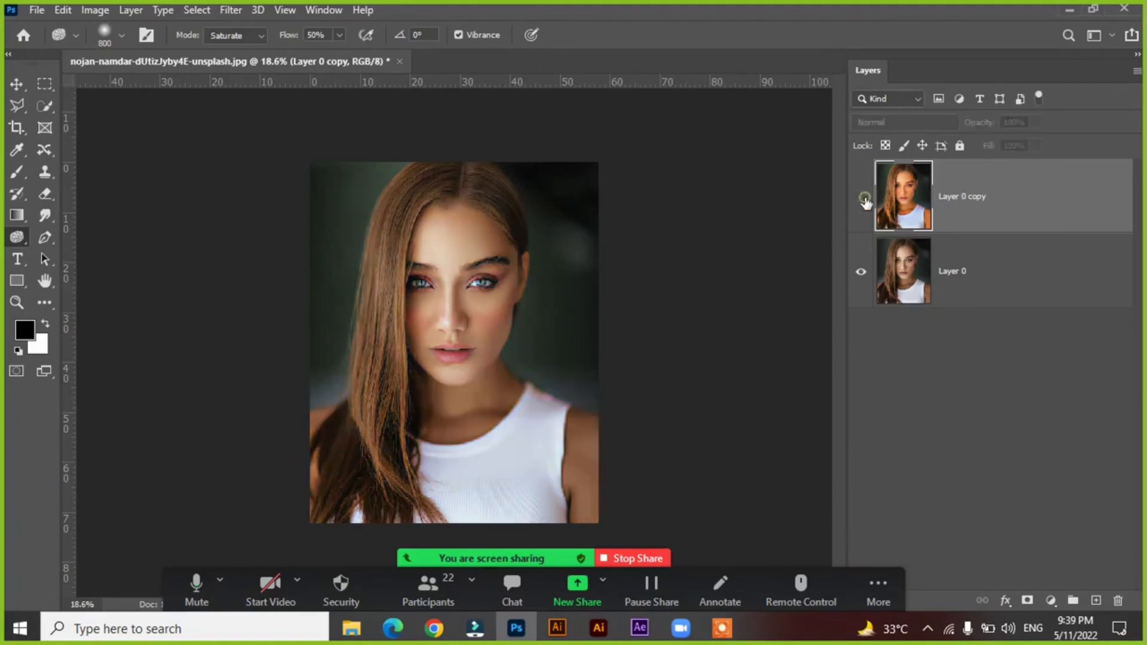
click(860, 197)
click(862, 199)
click(861, 199)
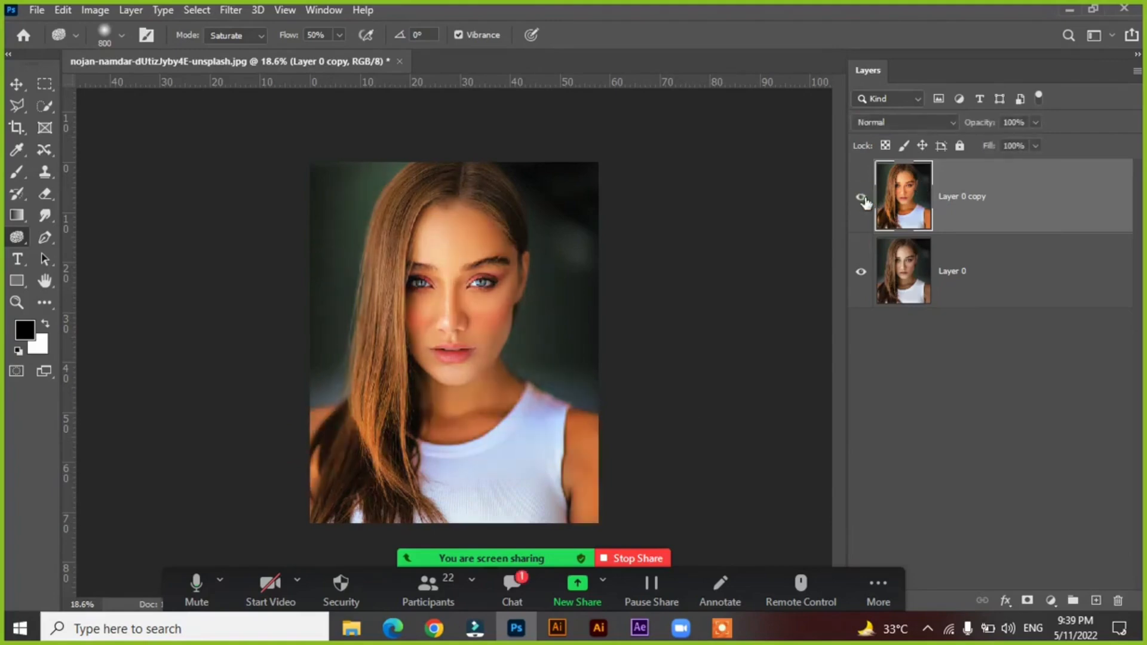
click(861, 197)
click(861, 198)
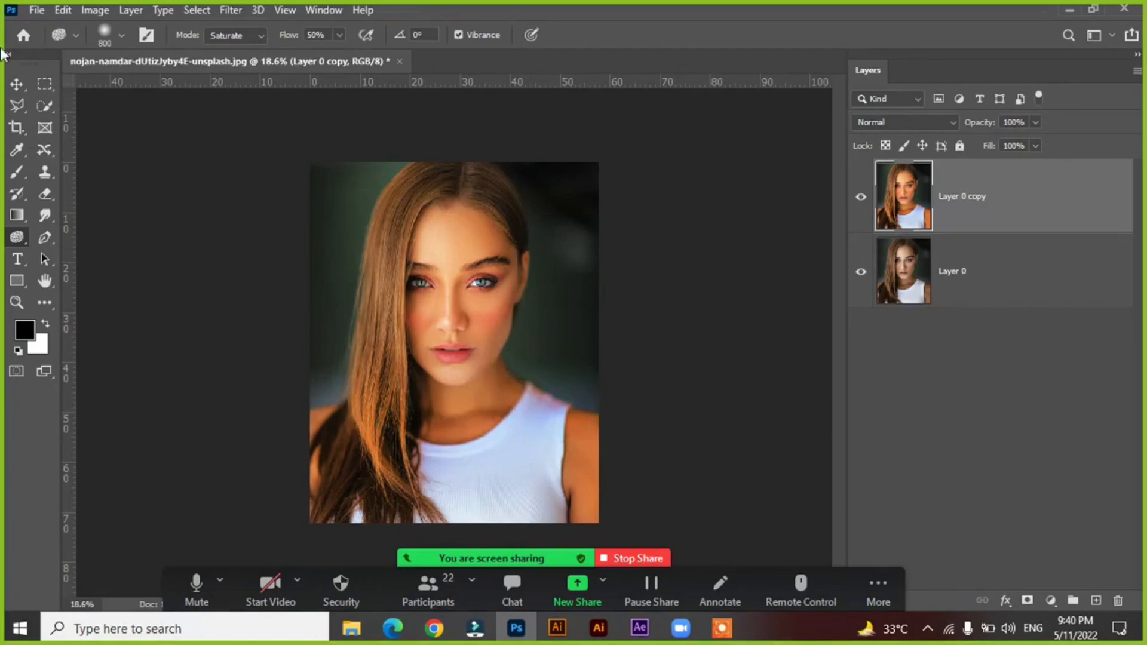
Close the portrait without saving its changes and open the recent yellow wave background image.
click(16, 85)
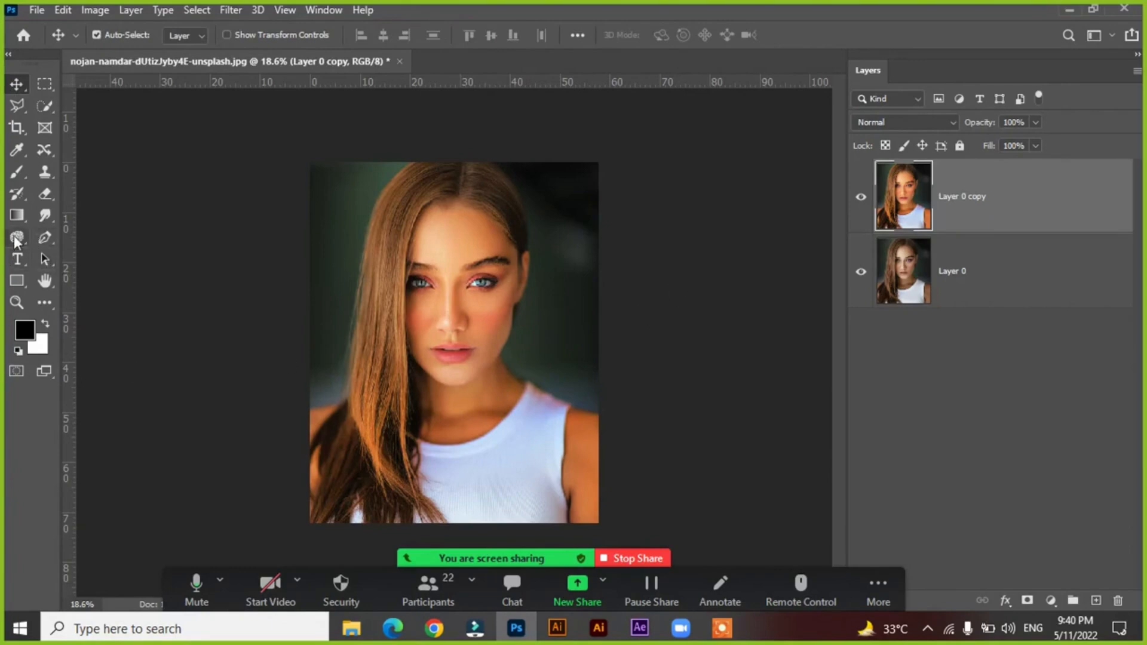
click(399, 62)
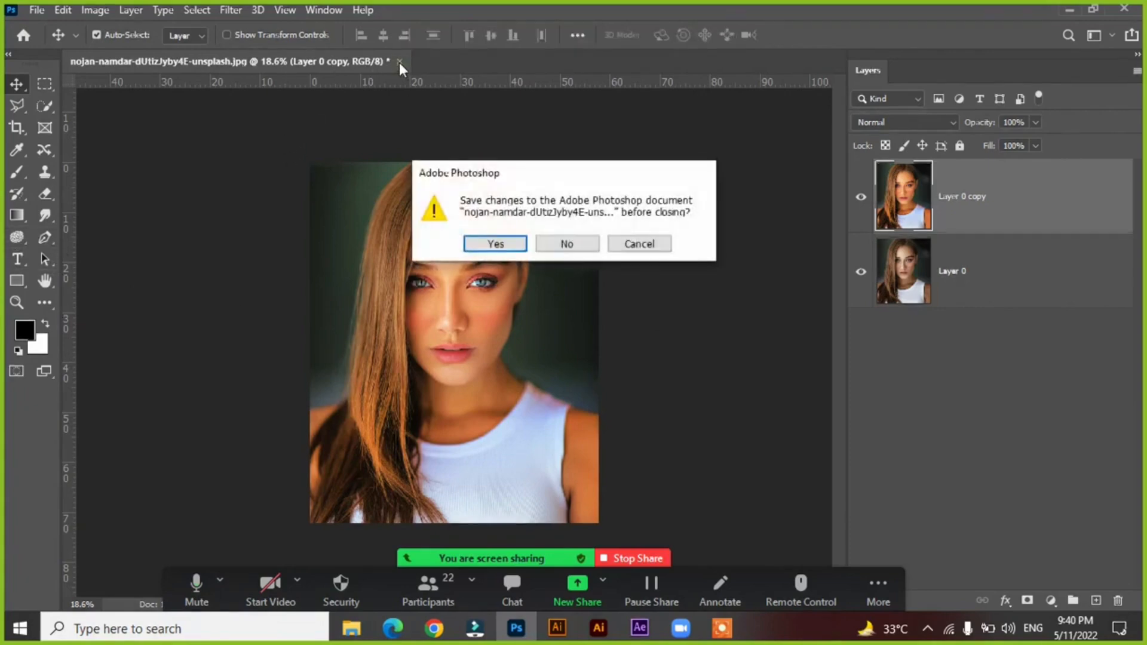
click(566, 243)
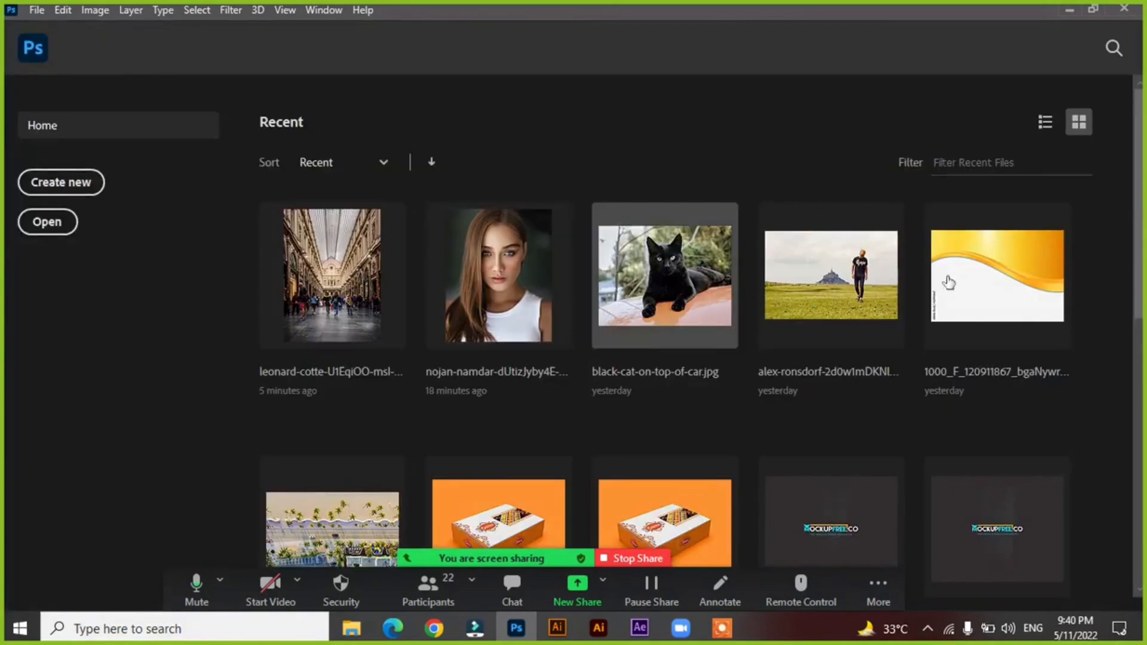
click(1013, 284)
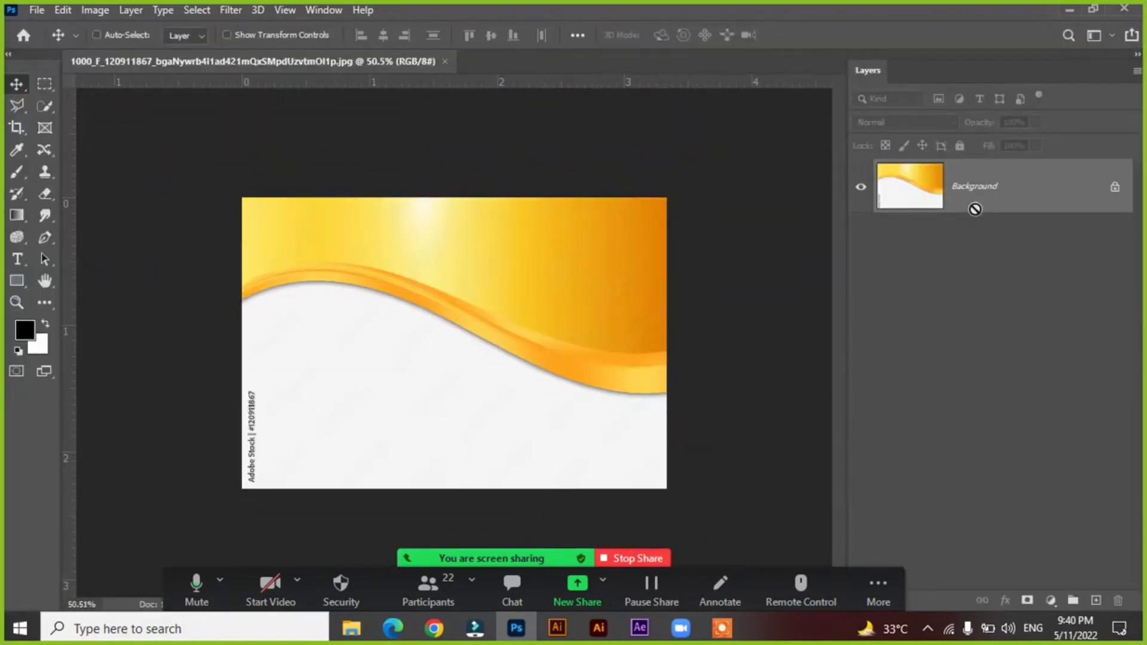
Replace the image with a single empty layer by deleting the Background and its duplicate.
key(ctrl+j)
click(1010, 263)
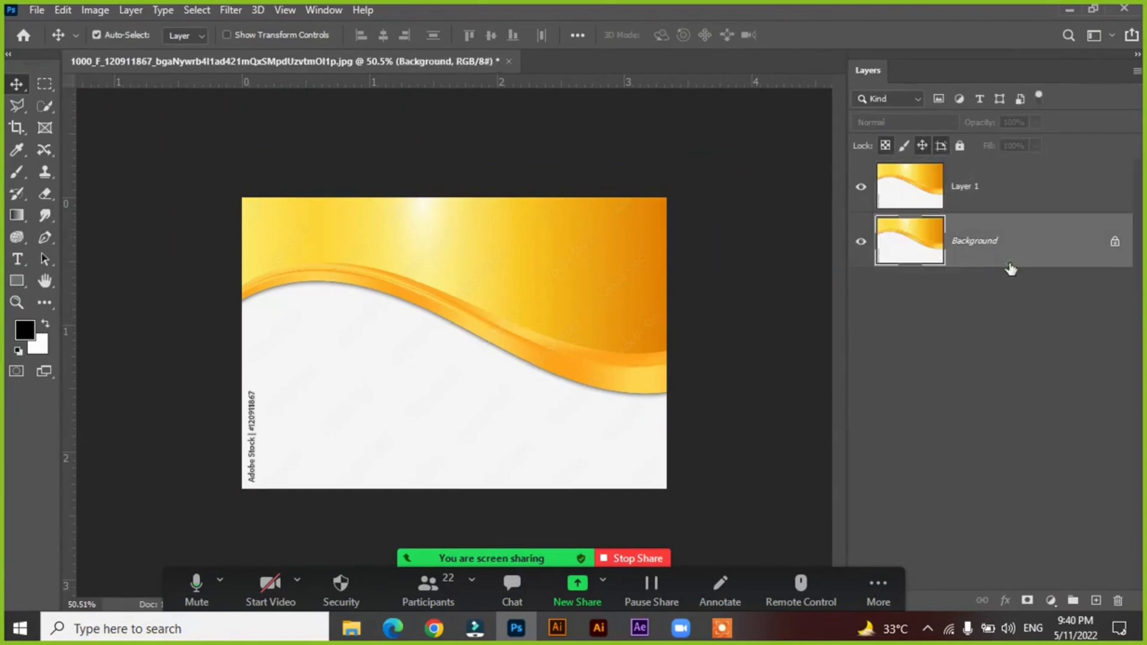
key(Delete)
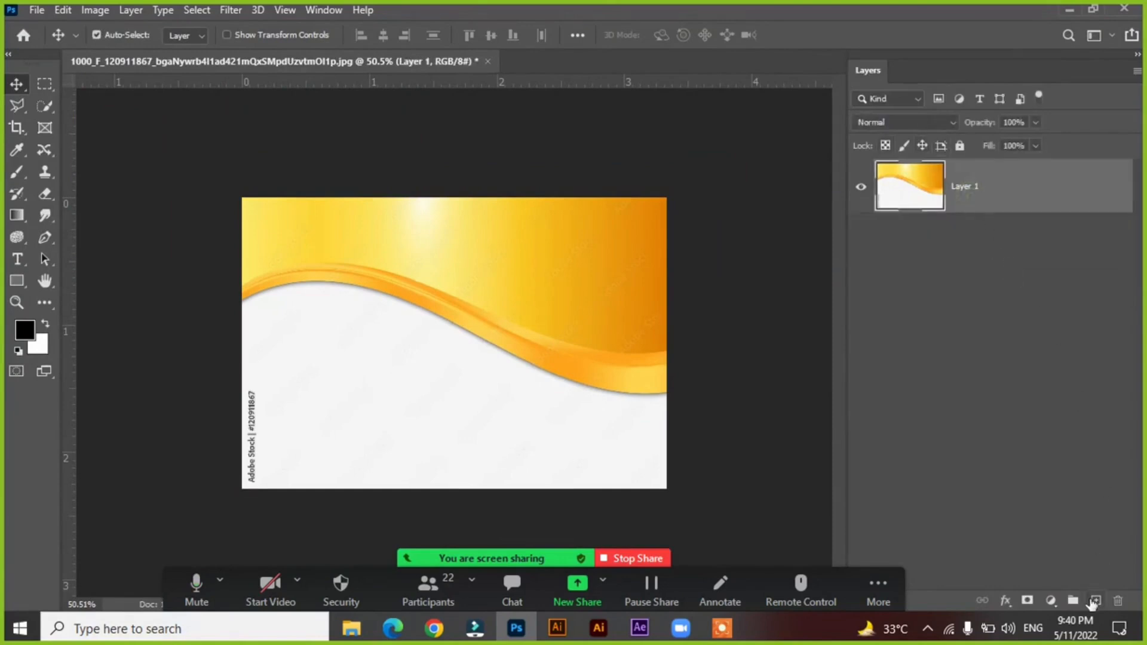
click(1093, 601)
click(973, 245)
key(Delete)
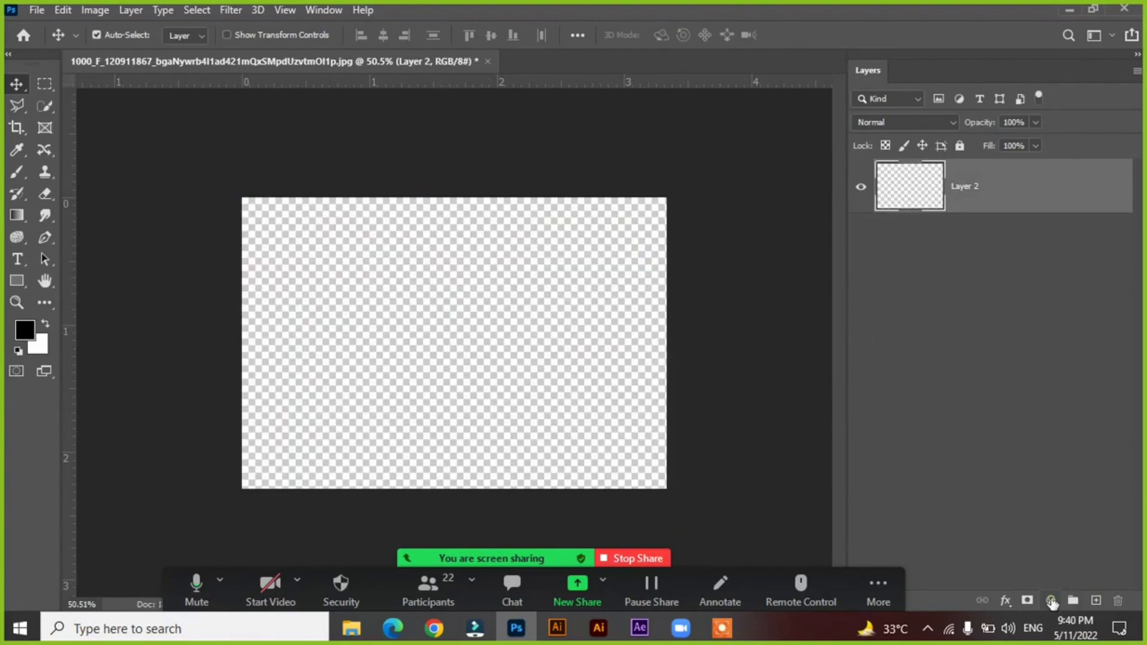
Add a solid color fill layer in dark red, a30000.
click(1050, 601)
click(1032, 303)
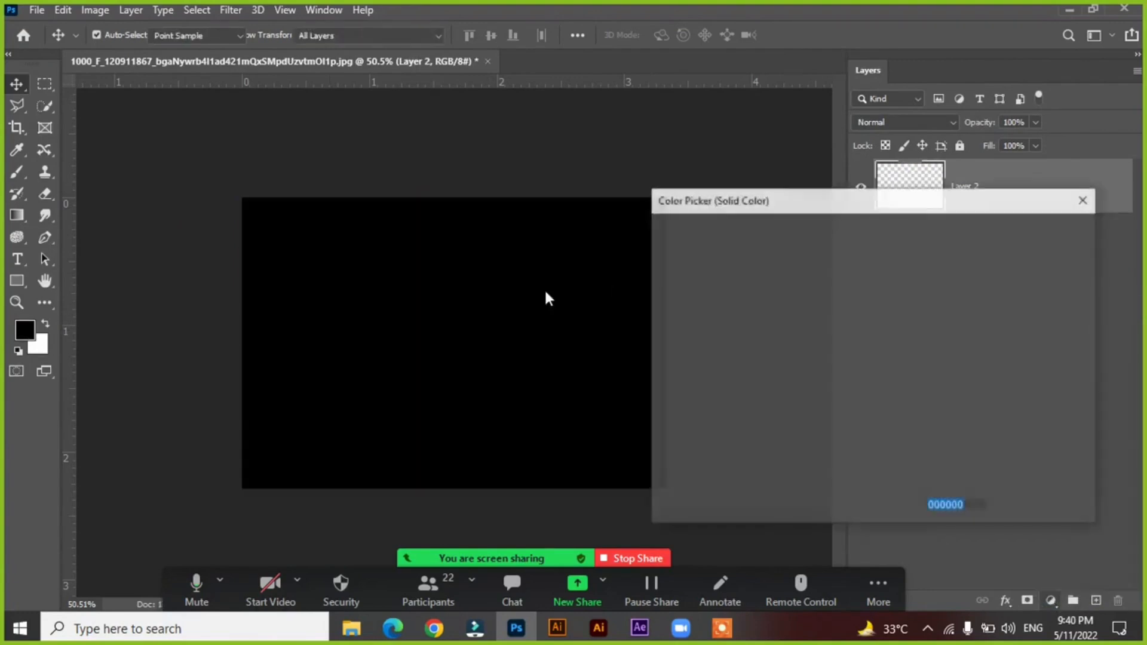
mouse_move(819, 287)
mouse_down()
mouse_move(862, 244)
mouse_move(871, 316)
mouse_up()
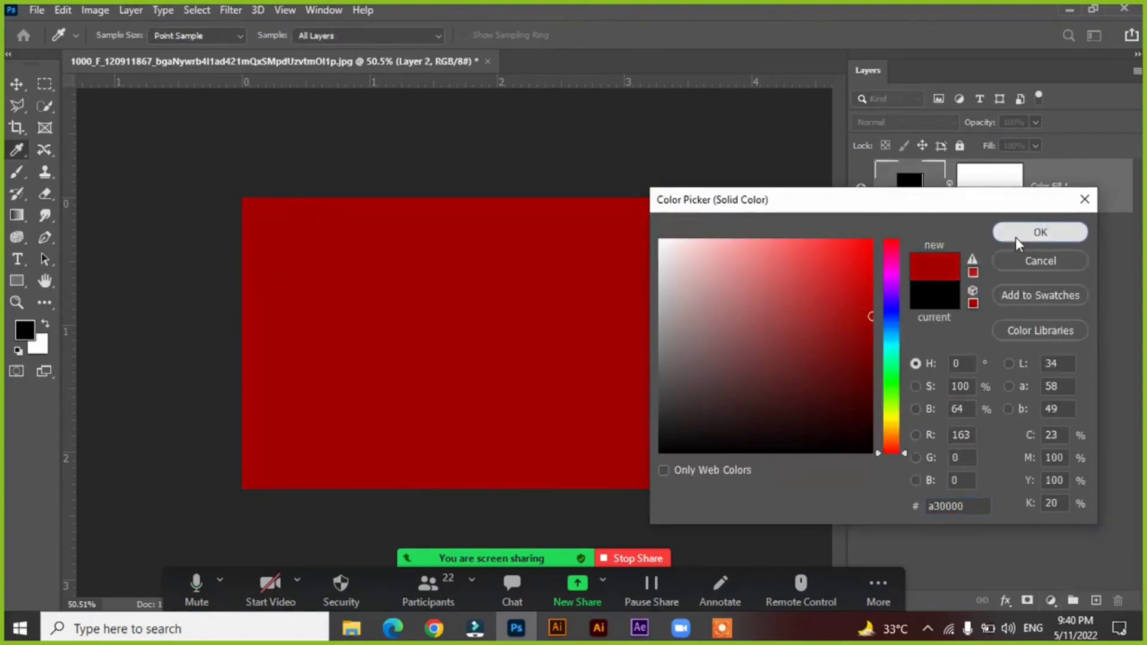
click(1015, 238)
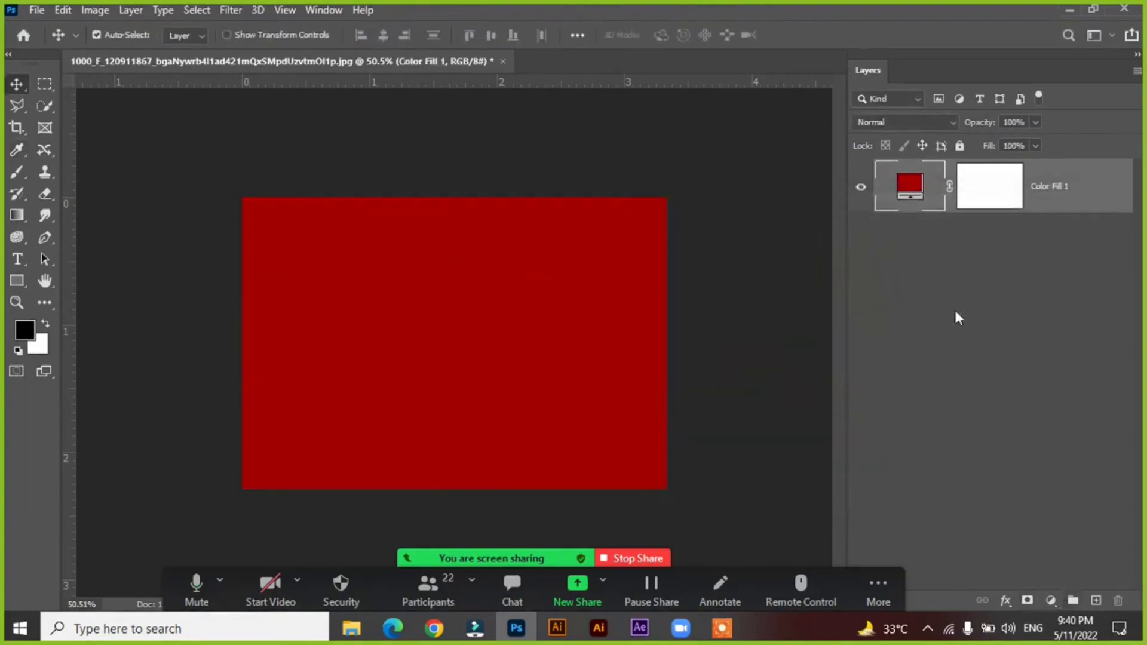
Change the color of the fill layer to white.
double_click(909, 186)
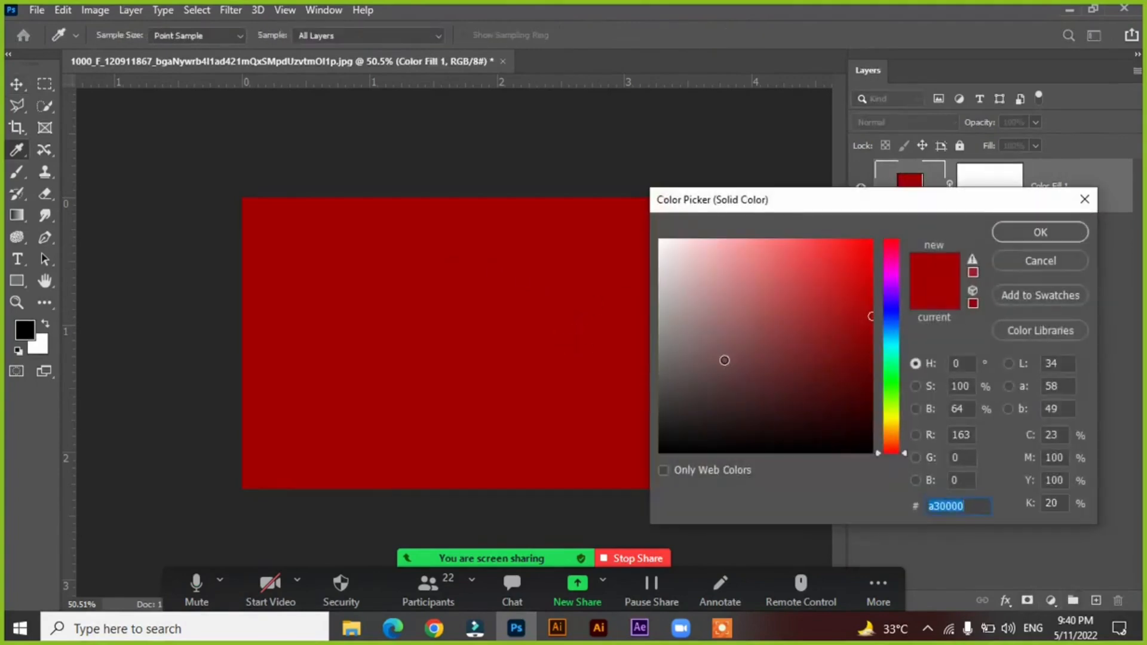
drag(725, 359, 639, 213)
click(1029, 235)
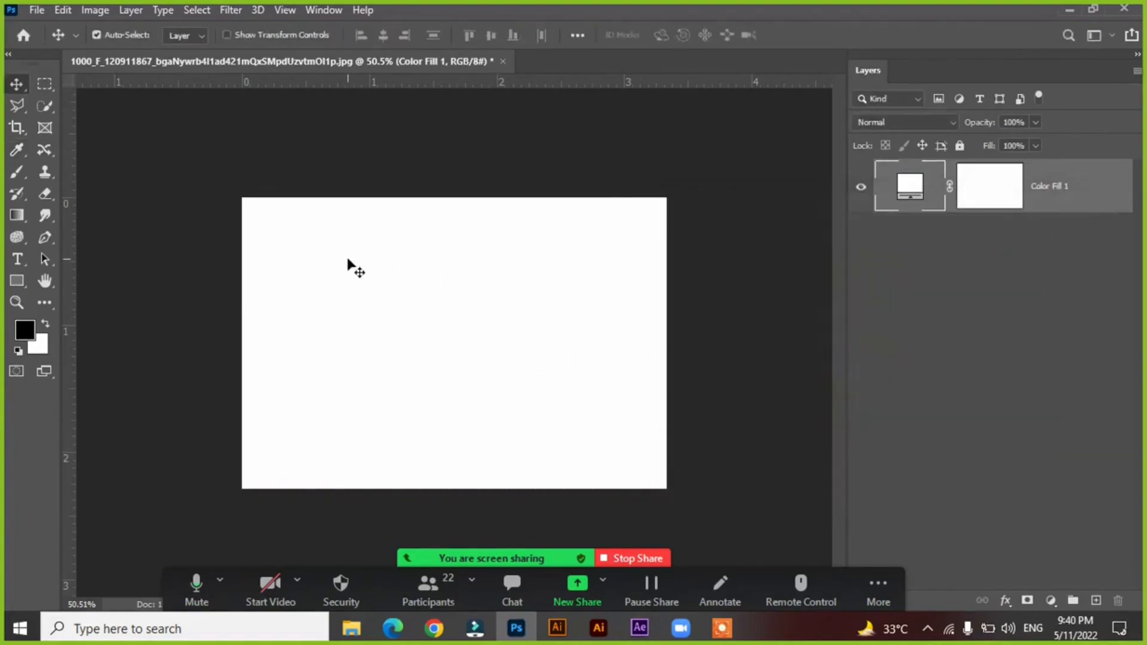
drag(350, 263, 477, 349)
Activate the standard Pen tool.
click(38, 241)
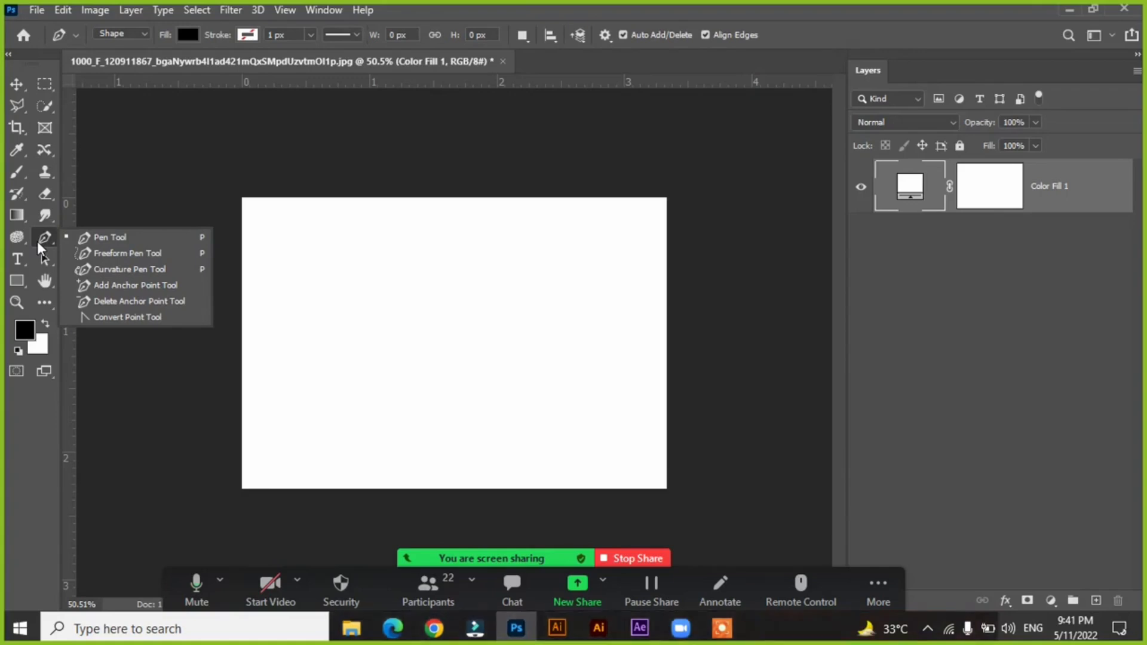
click(96, 237)
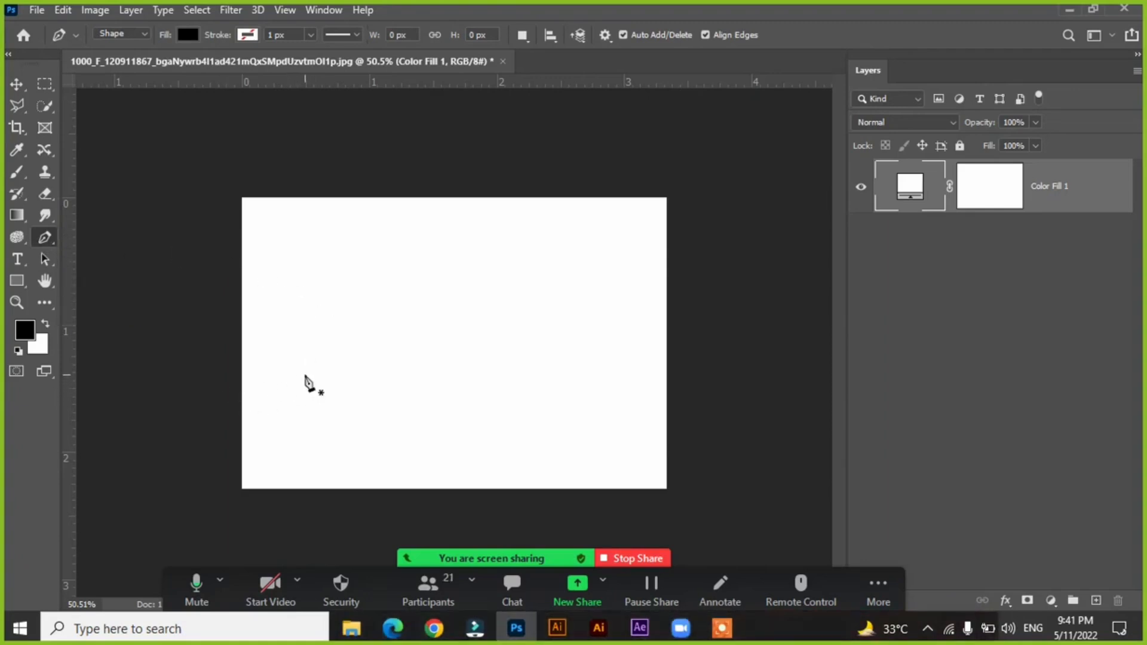
Draw a closed four-sided black shape with straight edges near the canvas center using the Pen tool in Shape mode.
click(314, 364)
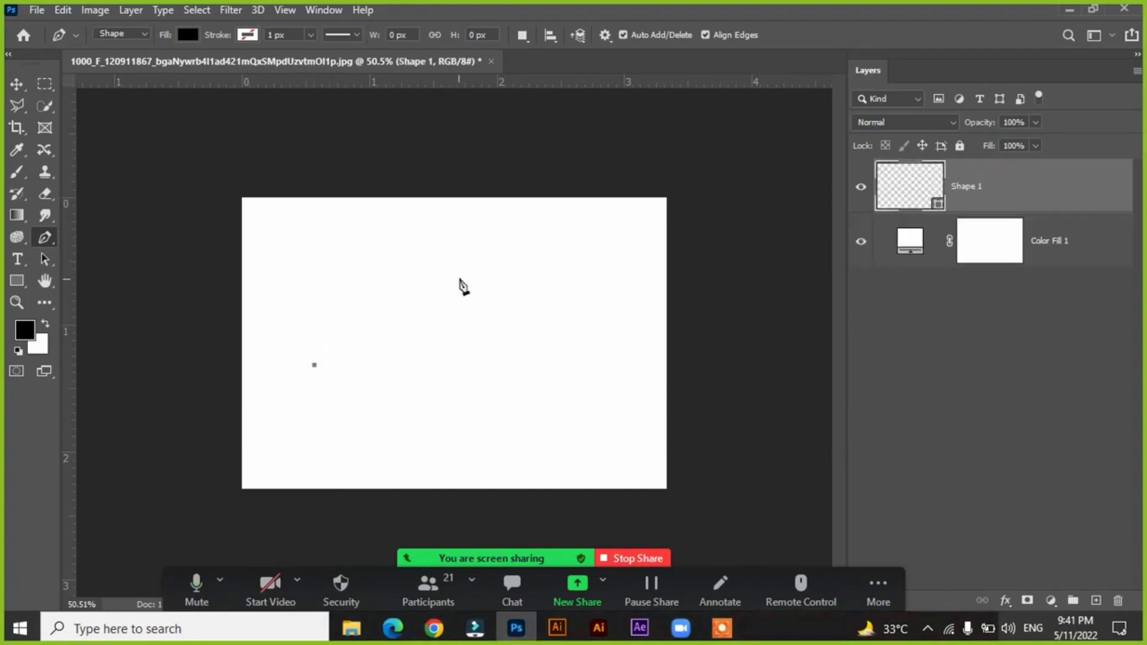
click(459, 278)
click(498, 400)
click(337, 426)
click(314, 365)
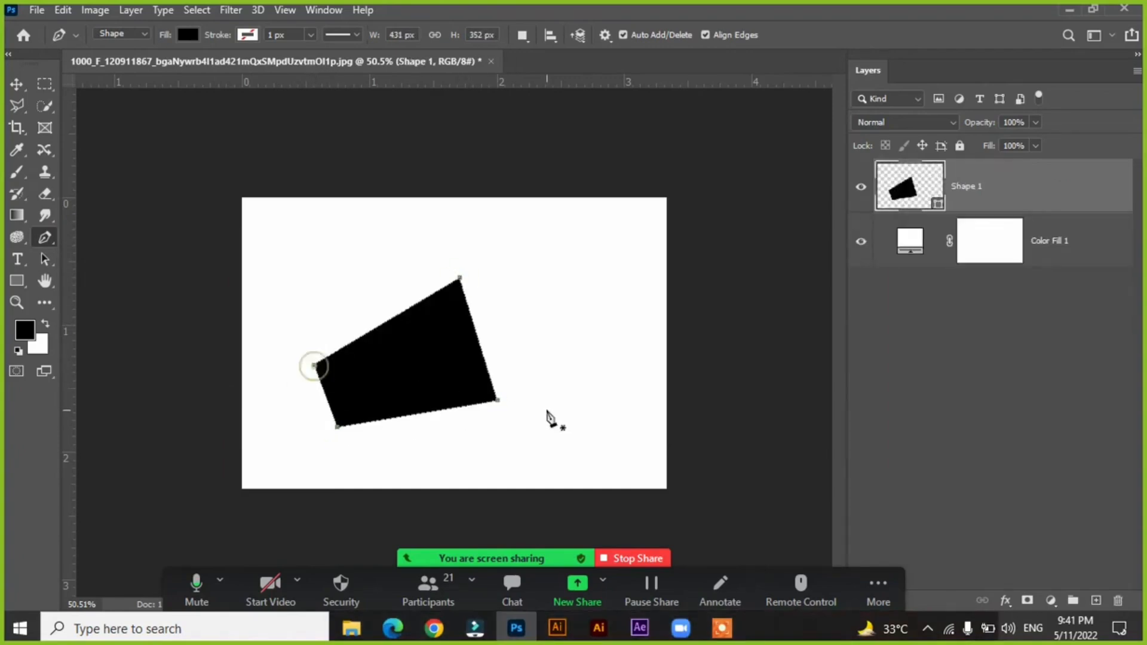
Undo the four-sided pen shape point by point until its layer is gone.
key(ctrl+z)
key(ctrl+z)
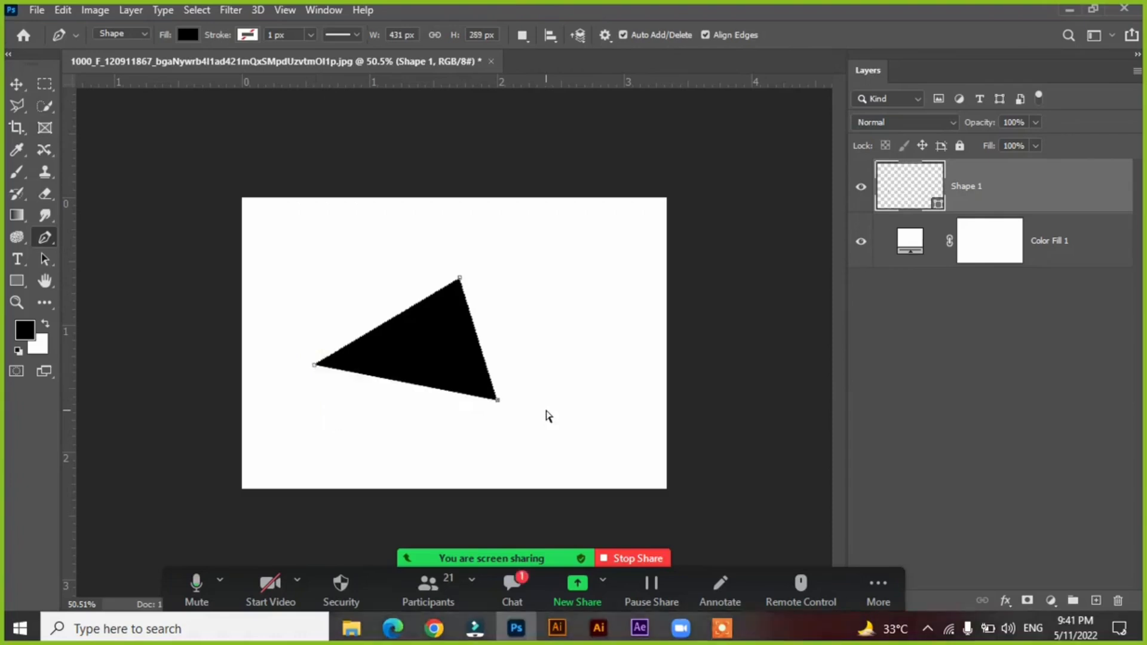
key(ctrl+z)
key(ctrl+z)
key(ctrl+z)
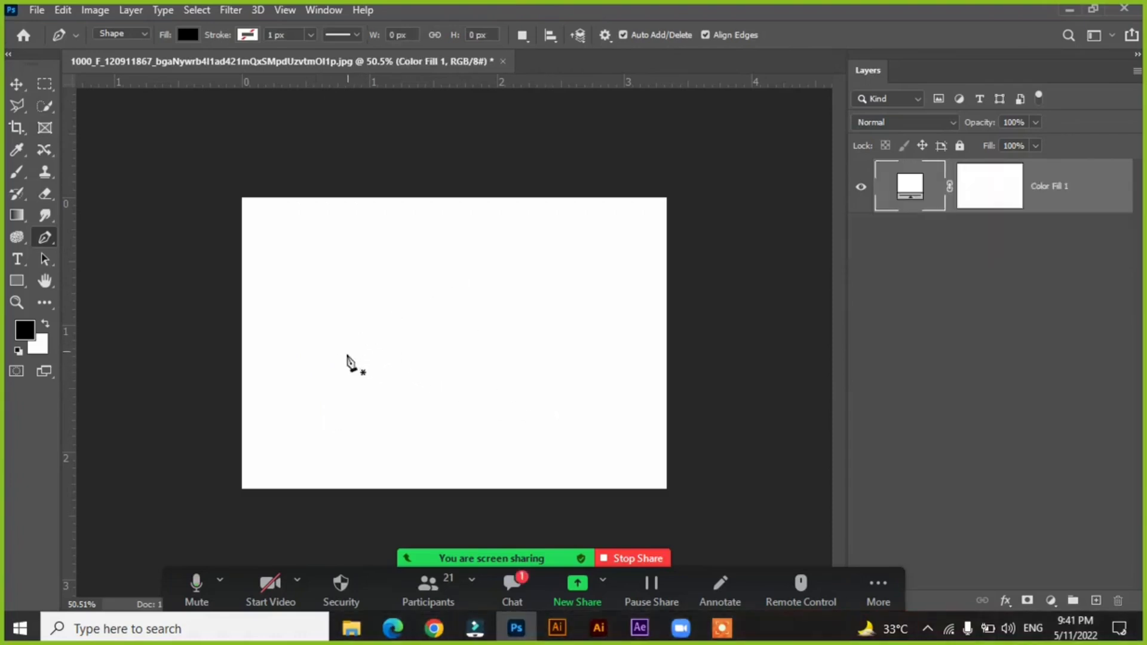
Start a black wave shape about 763 px wide with the Pen tool, curving across the canvas and back over the middle.
click(309, 405)
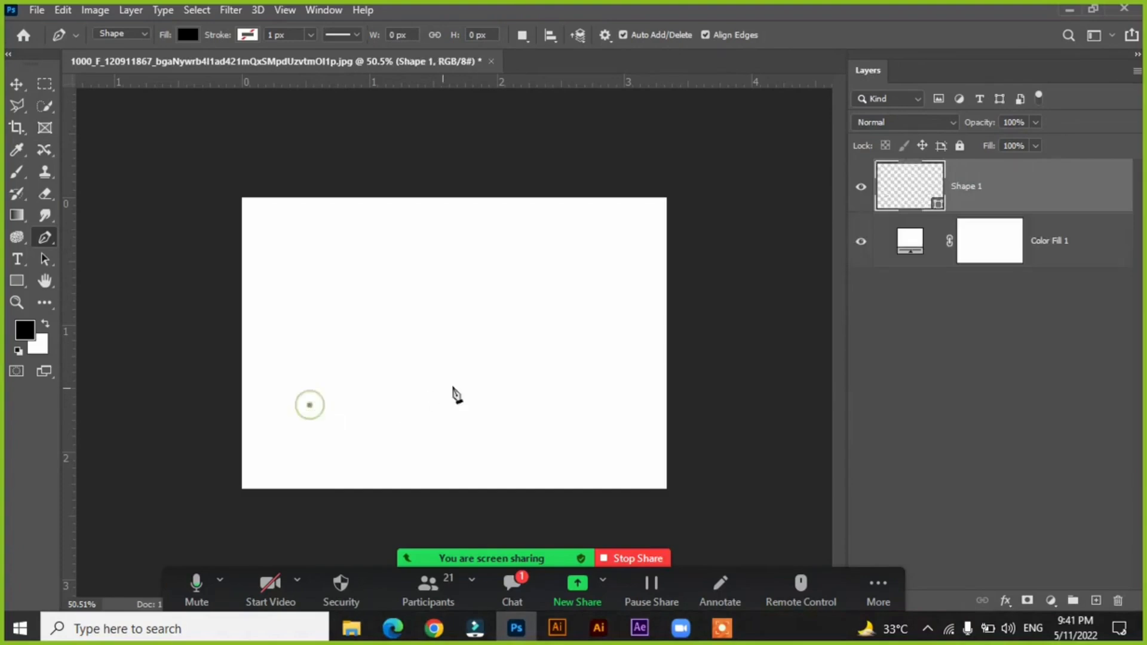
drag(477, 376, 561, 276)
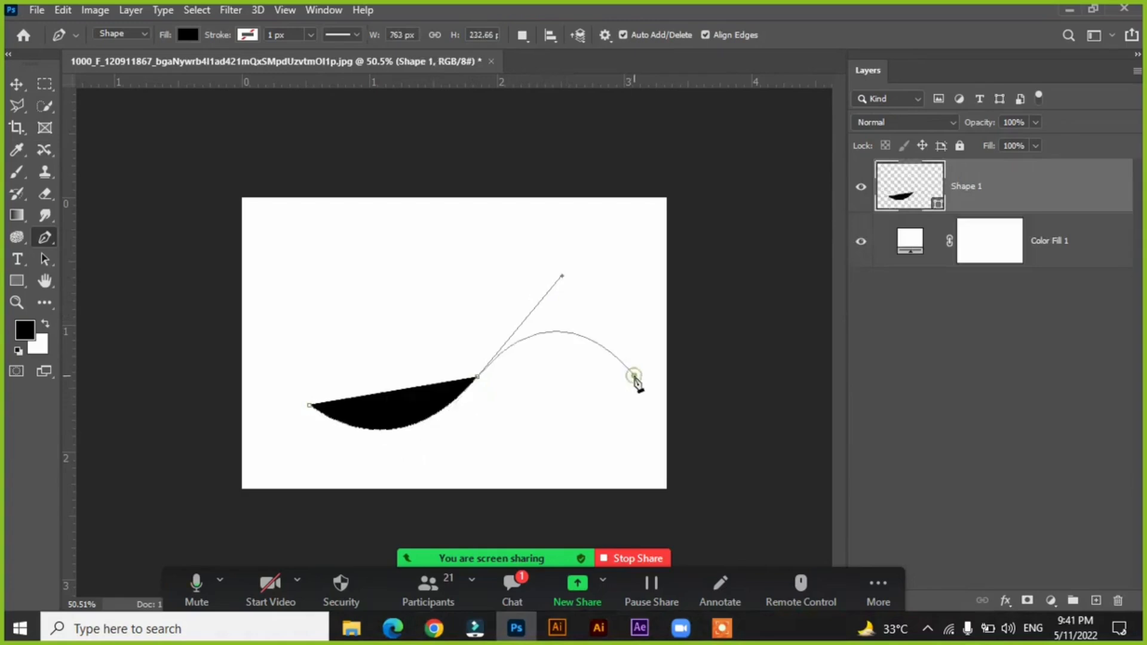
click(634, 376)
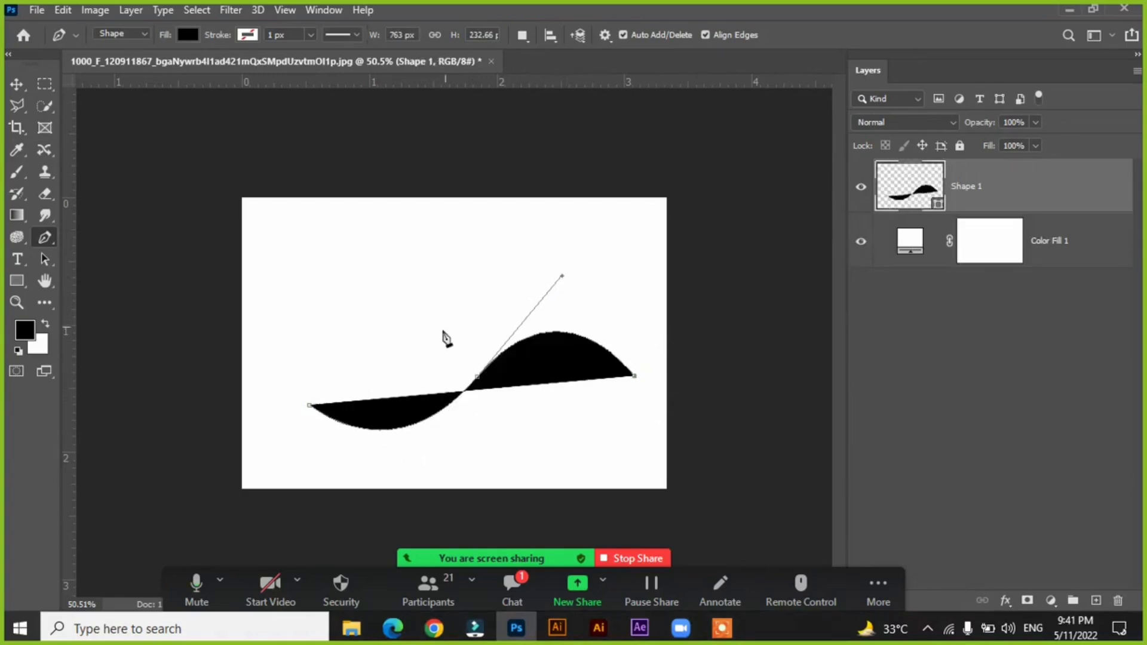
drag(436, 339, 279, 424)
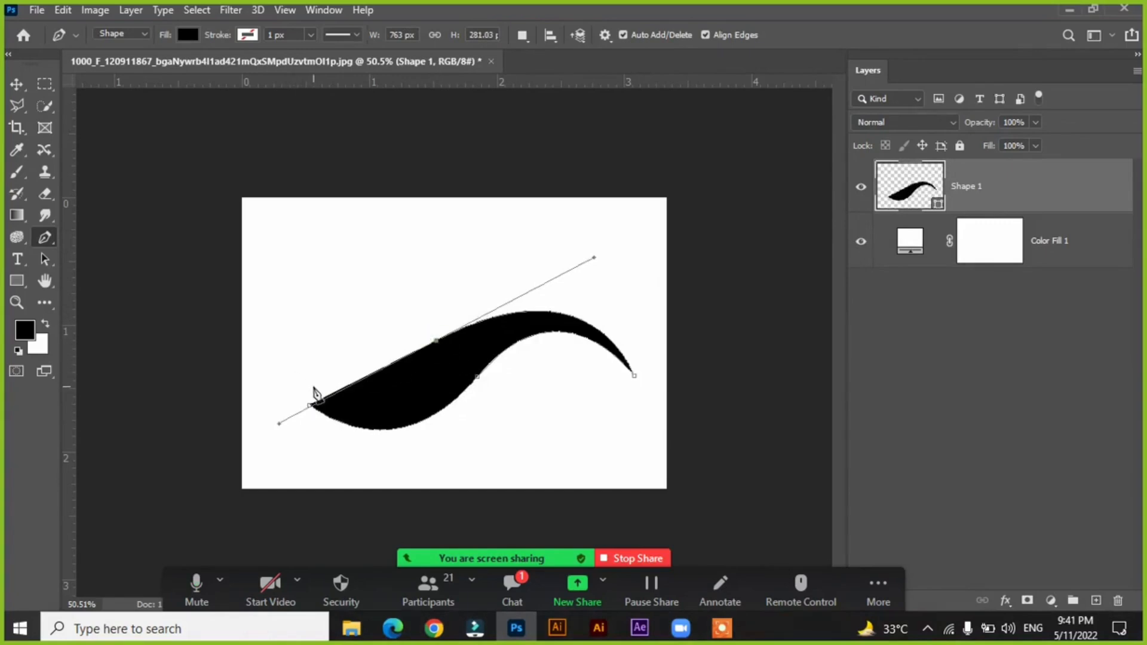
Try closing the wave shape with a curved segment at its starting point, and undo the closure.
click(307, 404)
drag(307, 404, 196, 420)
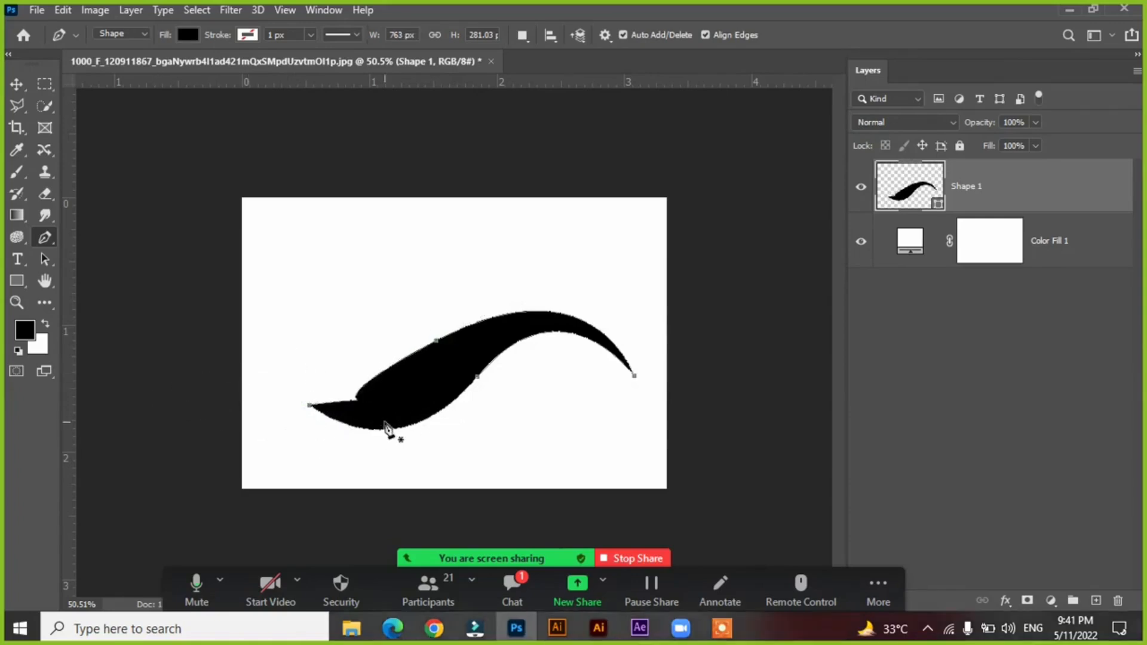
key(ctrl+z)
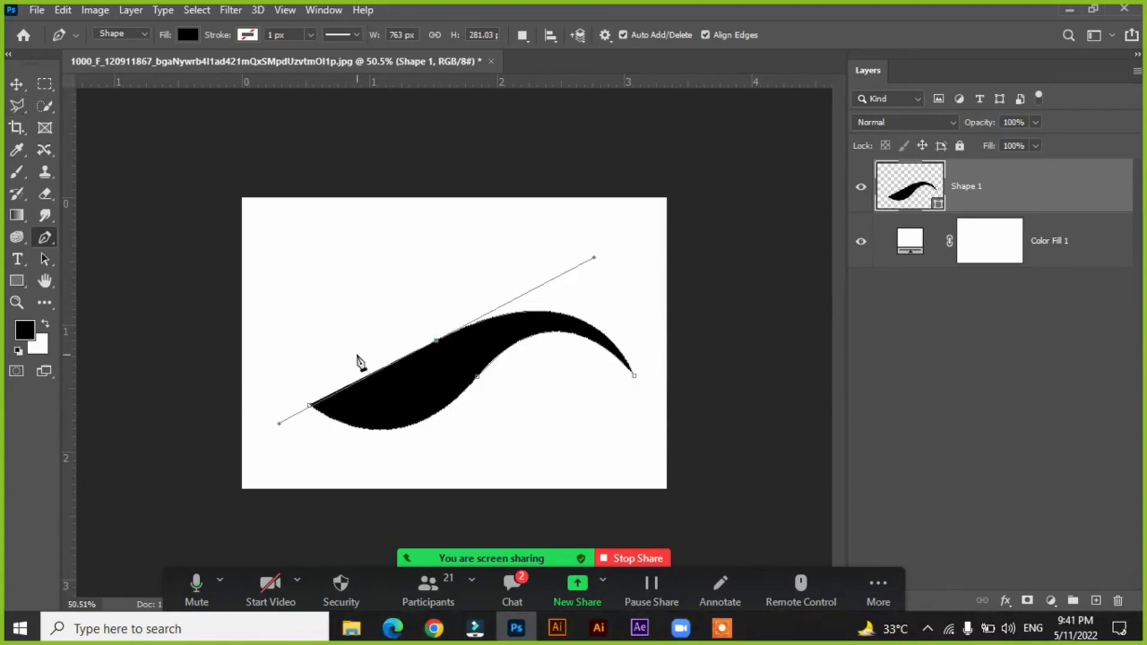
Add two more anchor points at the wave's thick end and close the shape at its starting point, about 844 px wide.
click(311, 311)
click(275, 355)
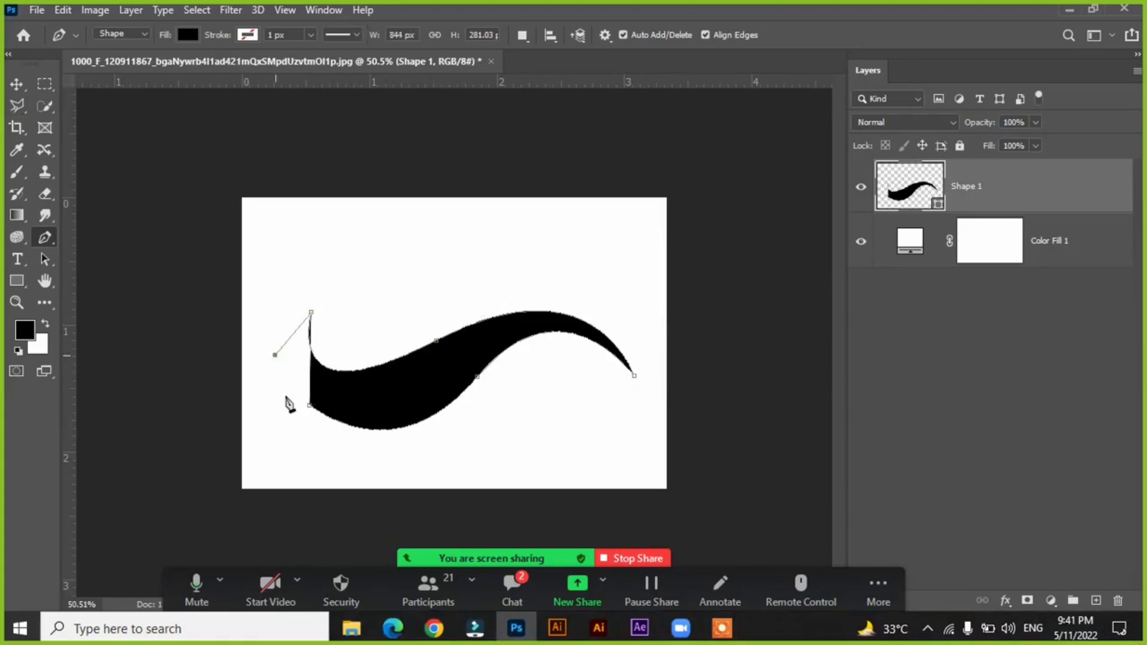
click(309, 406)
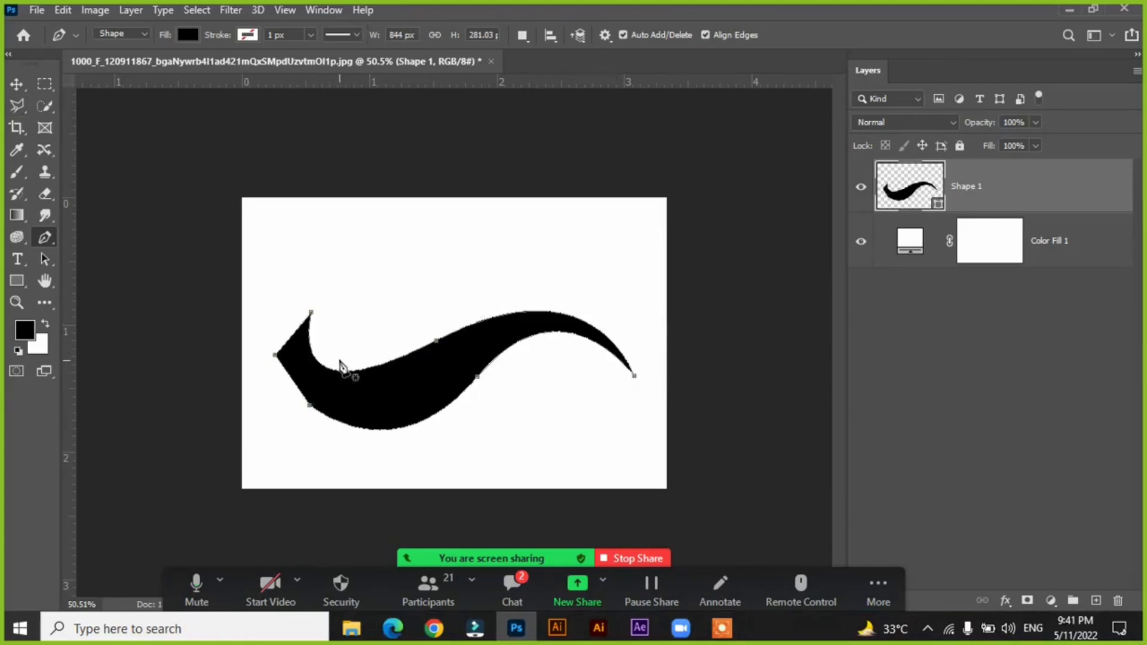
Move the wave shape up and down with the Move tool, leaving it in the lower half of the canvas.
click(16, 83)
drag(397, 376, 395, 352)
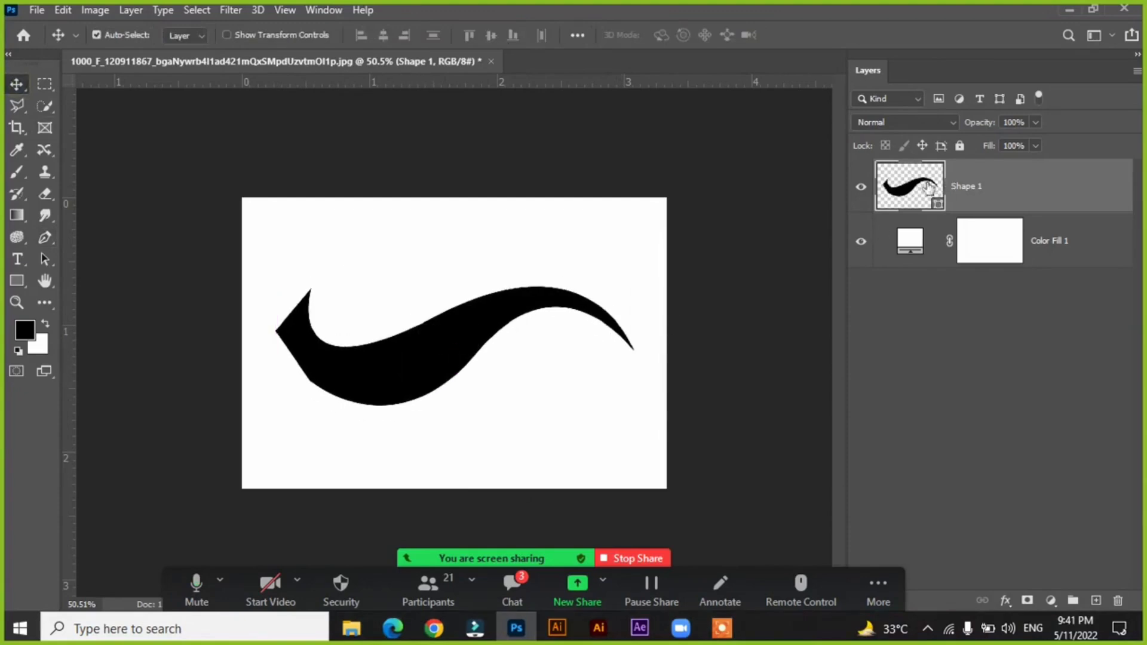
drag(472, 341, 473, 356)
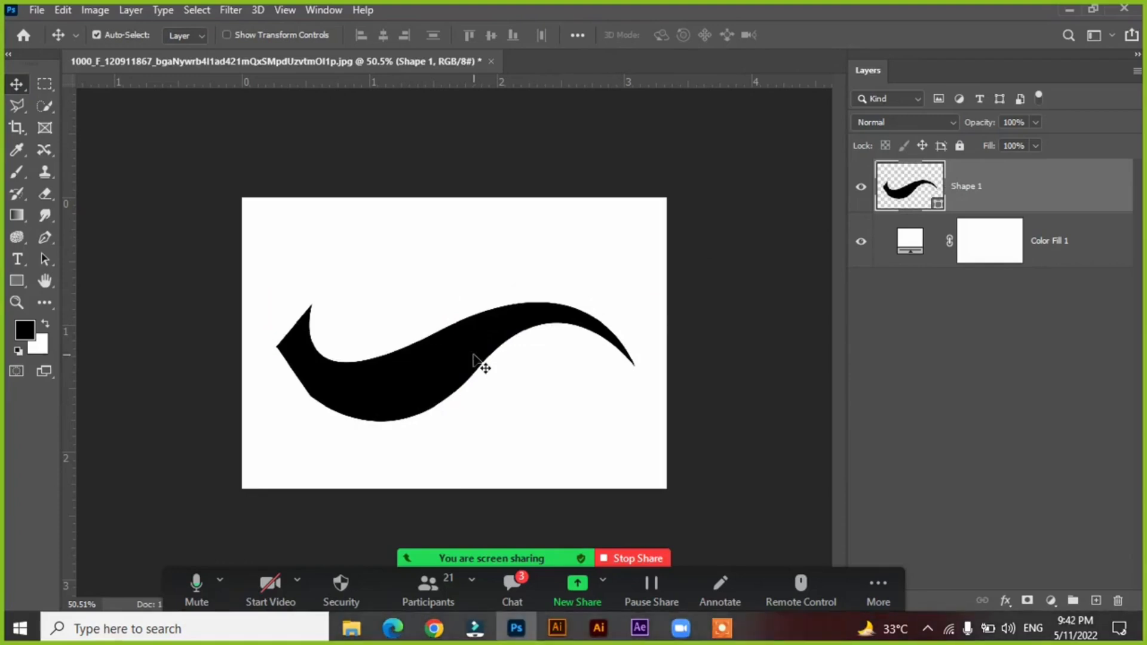
drag(473, 355, 470, 393)
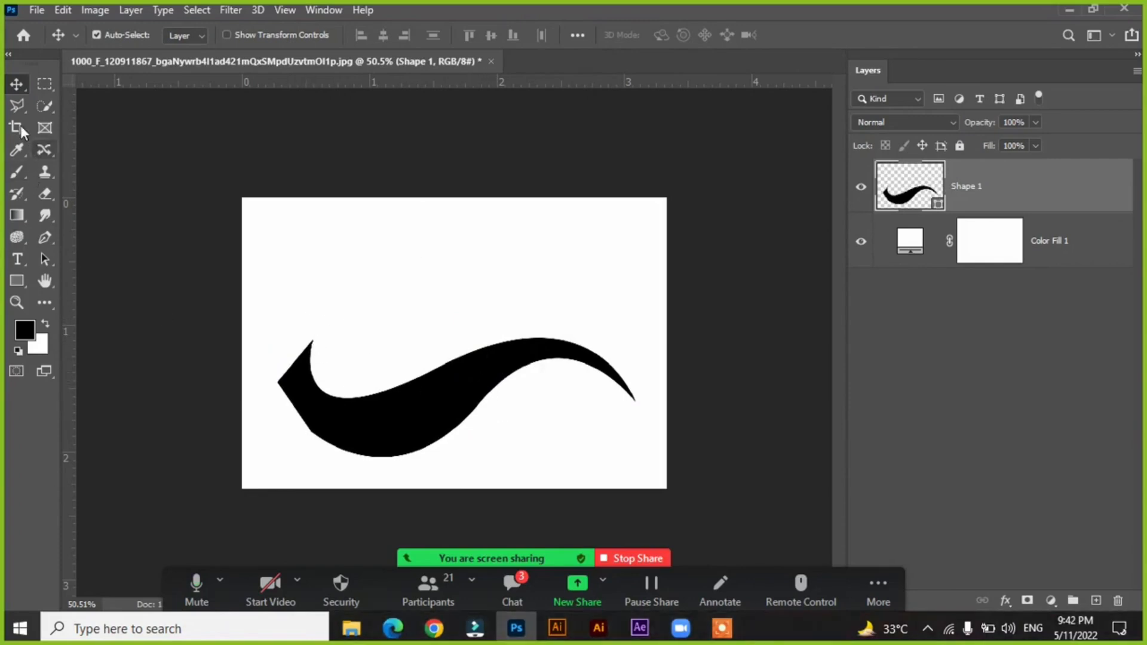
Set the Pen tool to Path mode and draw a closed path with curved and straight segments above the wave shape.
drag(44, 237, 89, 236)
click(113, 37)
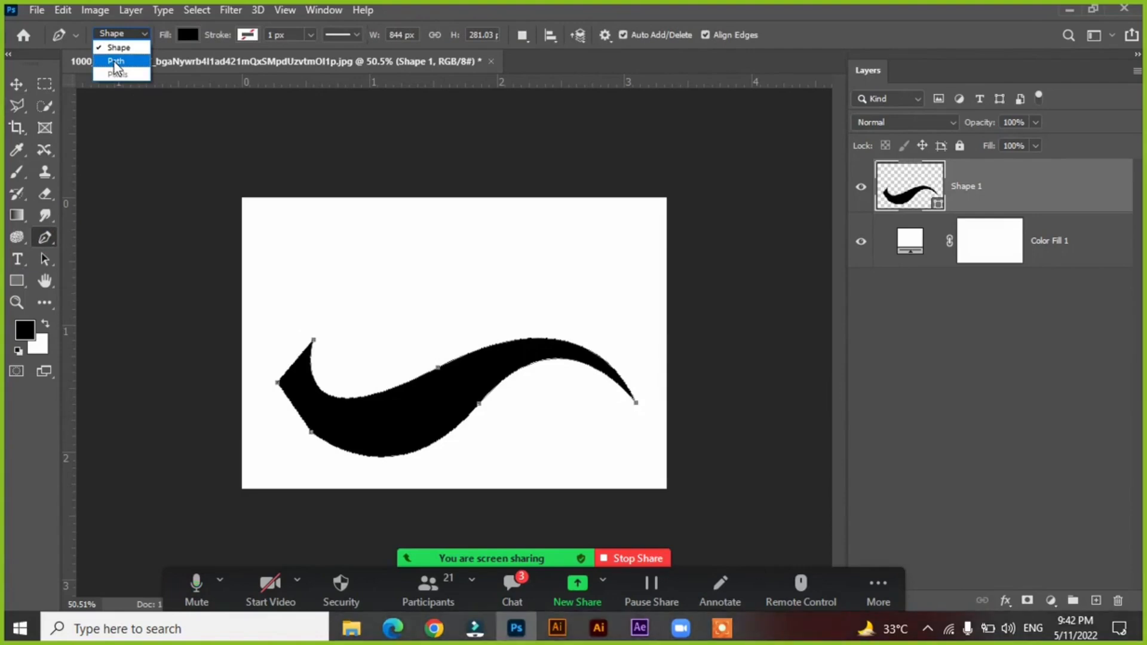
click(115, 62)
click(304, 268)
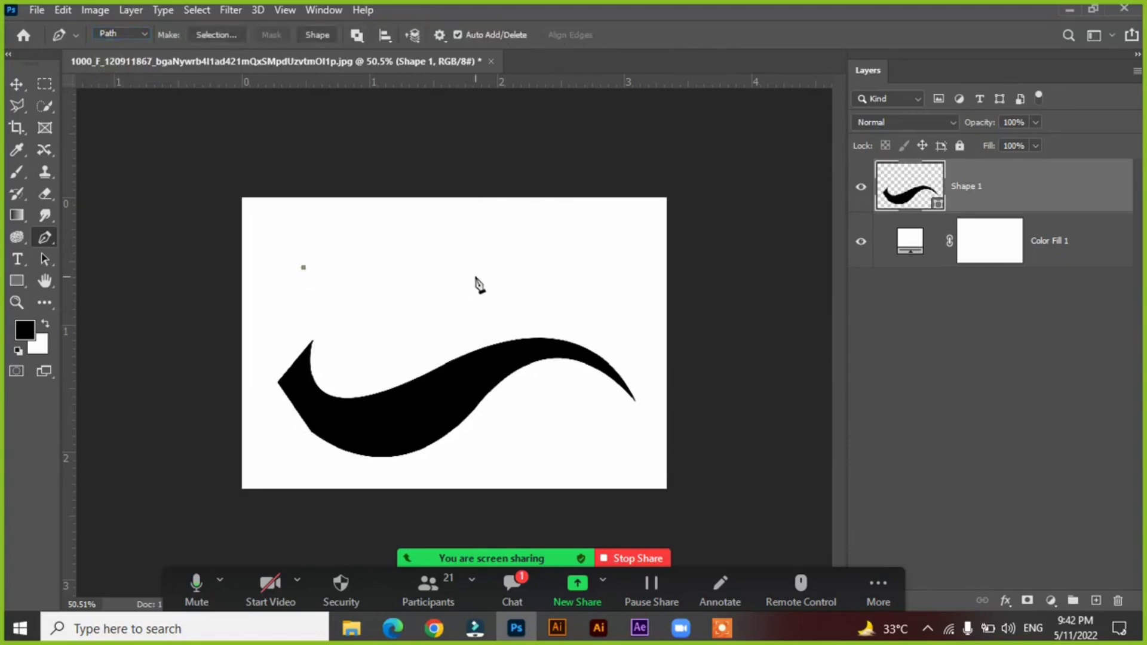
drag(475, 276, 607, 209)
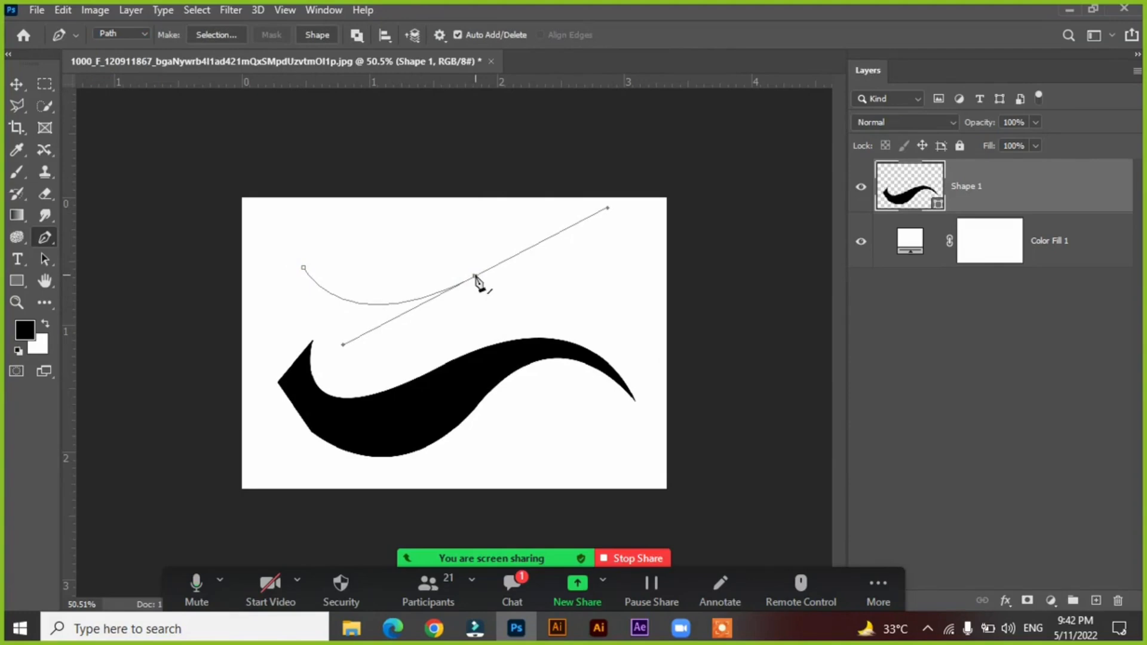
click(593, 264)
click(491, 208)
click(306, 225)
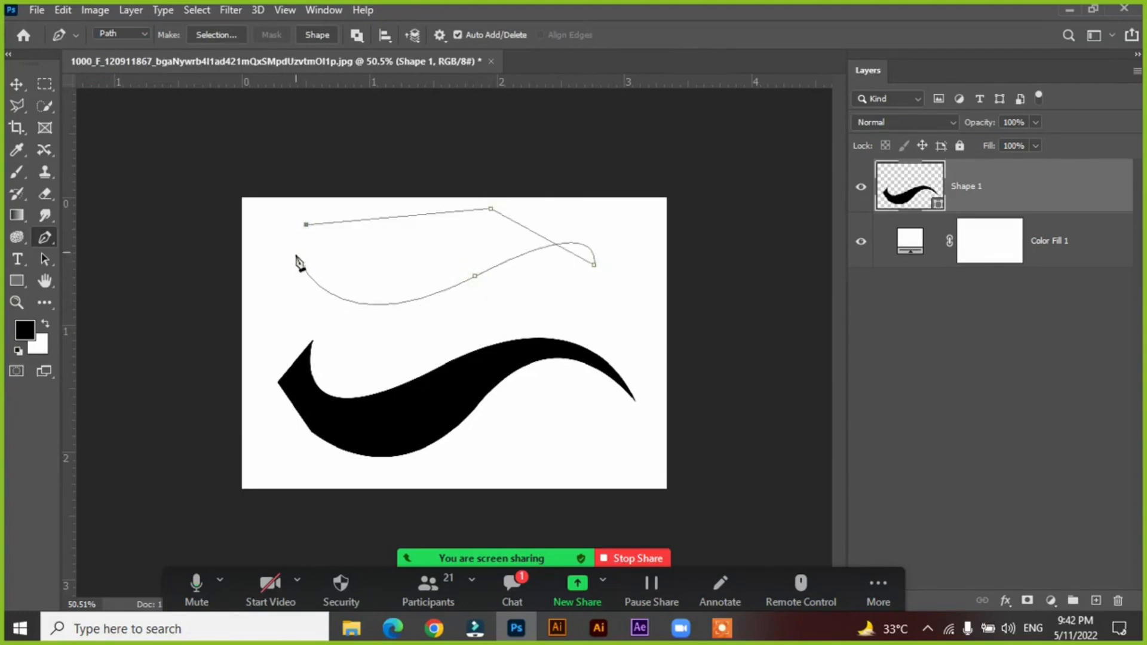
click(304, 268)
Switch the Pen tool mode back to Shape.
click(132, 33)
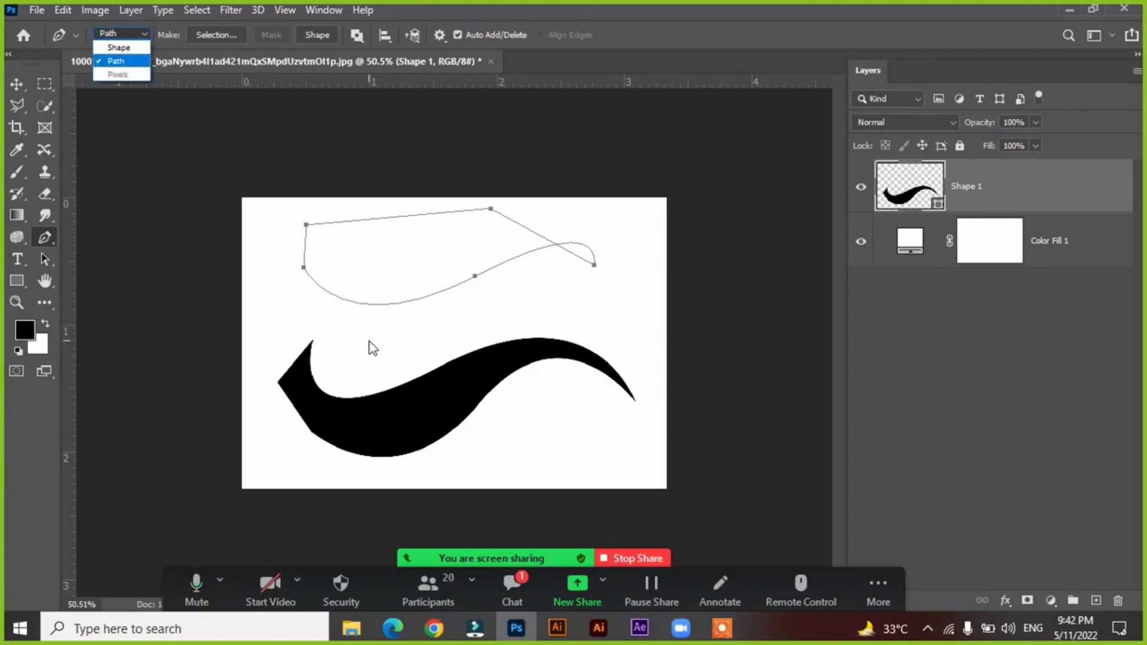
click(117, 31)
click(117, 31)
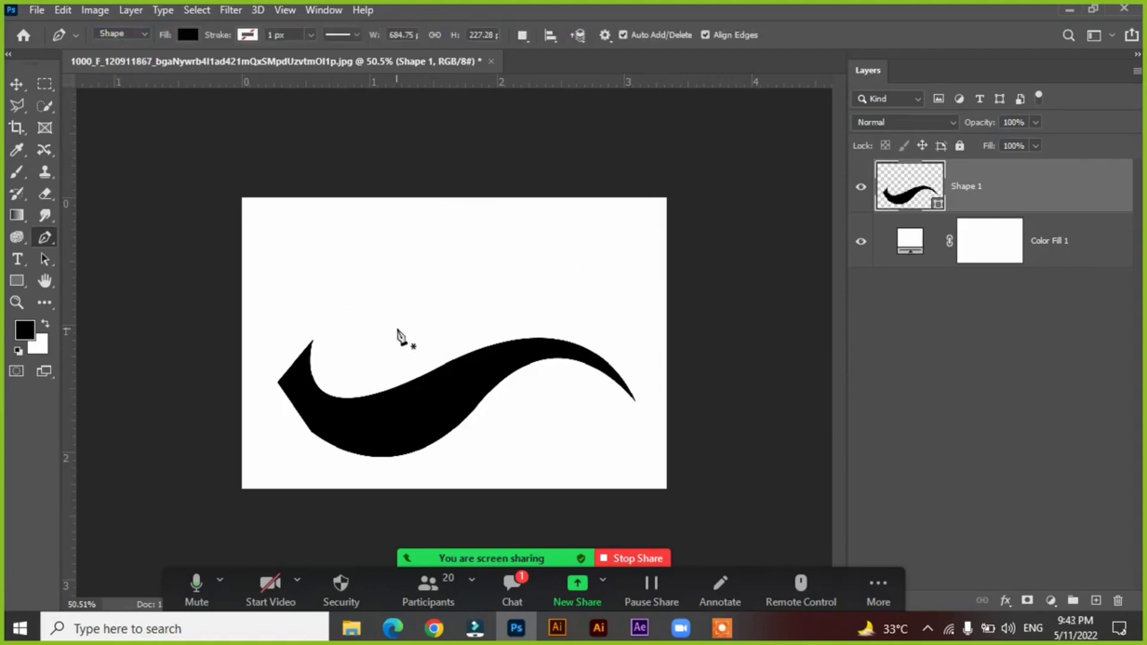
Draw a straight-edged black shape with five anchor points above the wave, about 585 px wide and 210 px high.
click(358, 328)
click(498, 268)
click(576, 240)
click(357, 239)
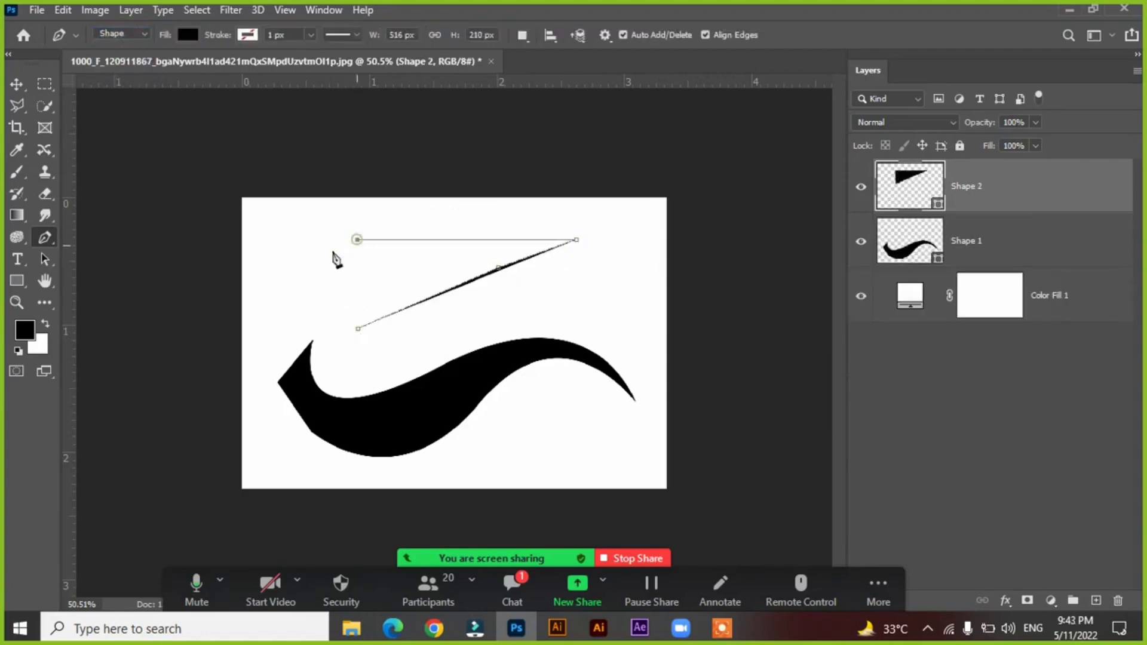
click(328, 286)
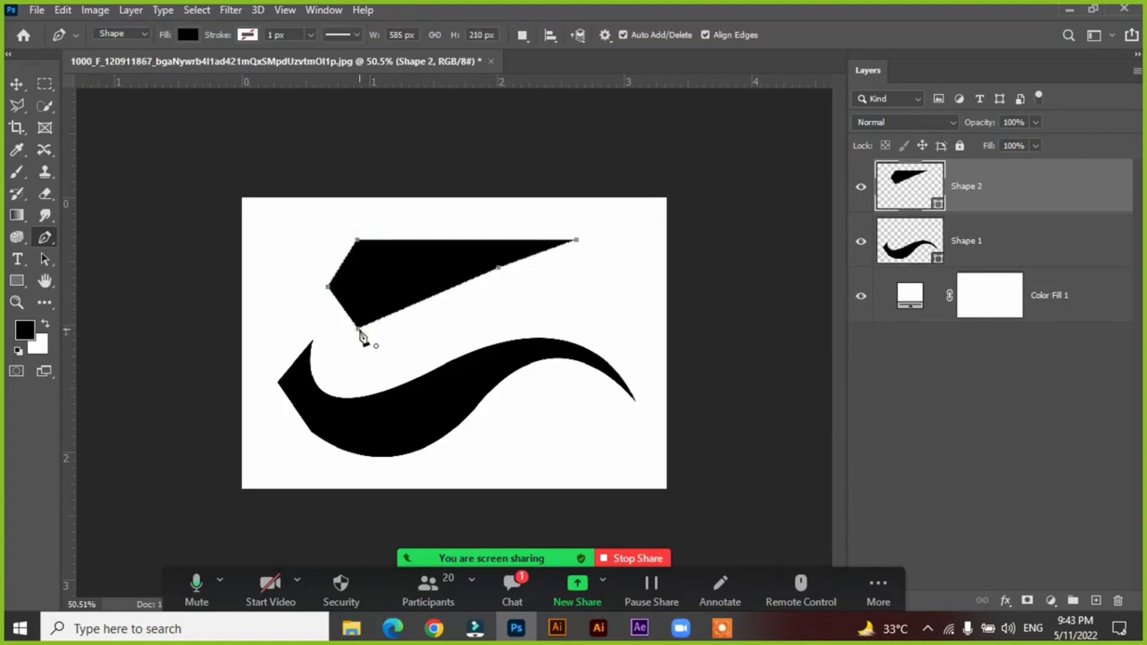
Reposition the straight-edged shape and the wave slightly with the Move tool, keeping the straight-edged one above the wave.
click(14, 84)
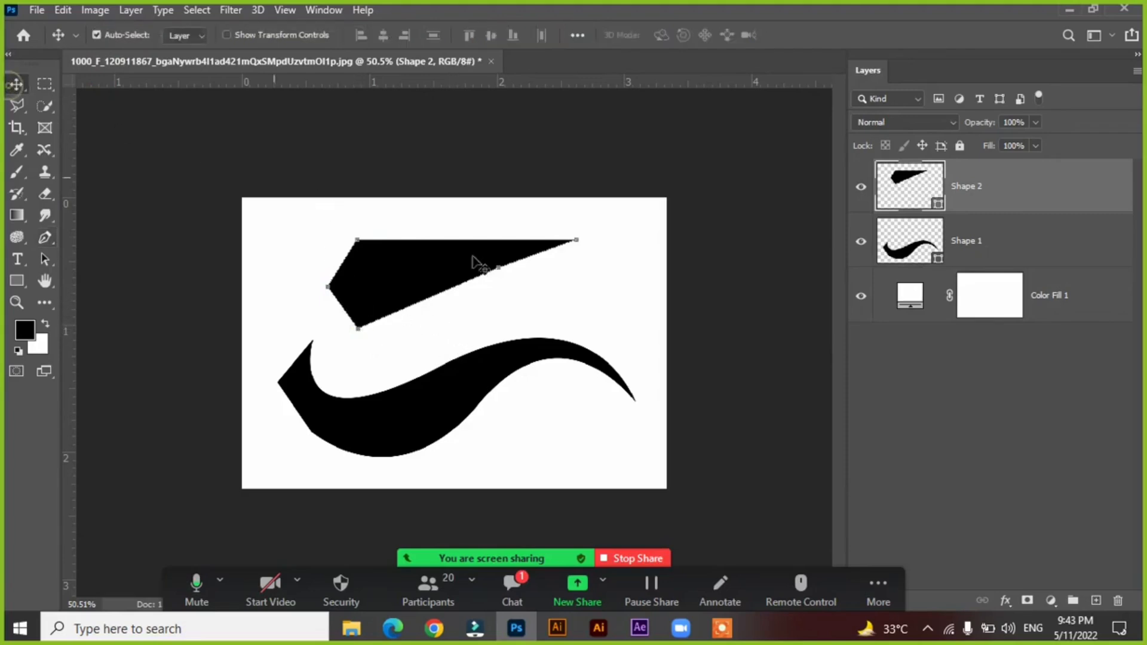
drag(418, 271, 439, 290)
drag(427, 420, 430, 410)
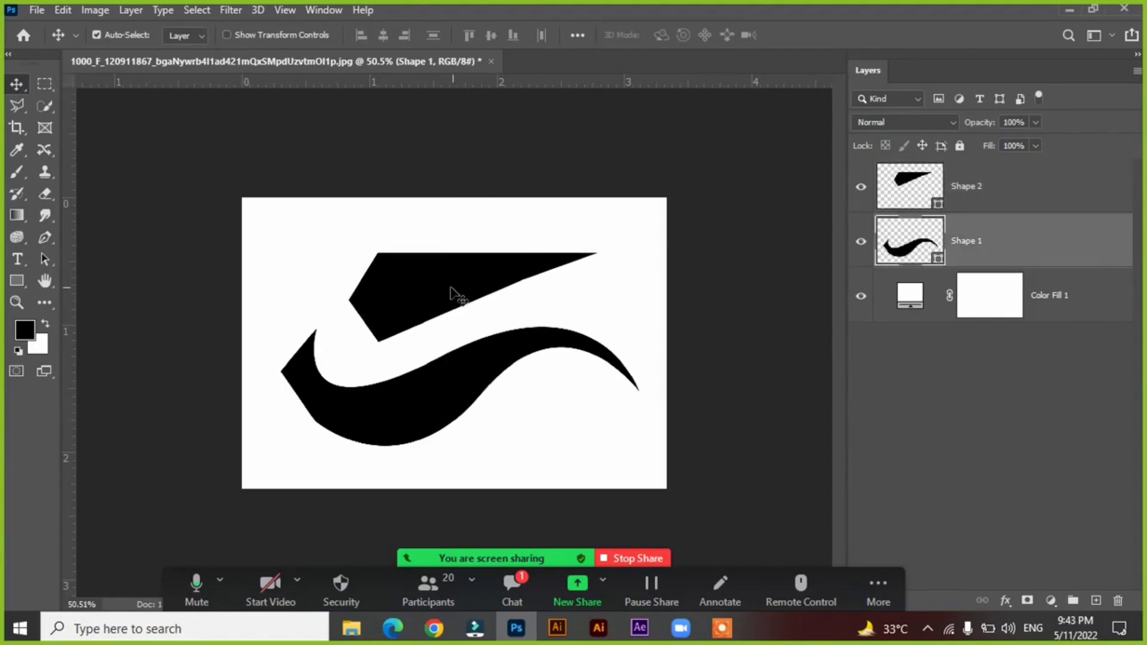
drag(451, 288, 445, 279)
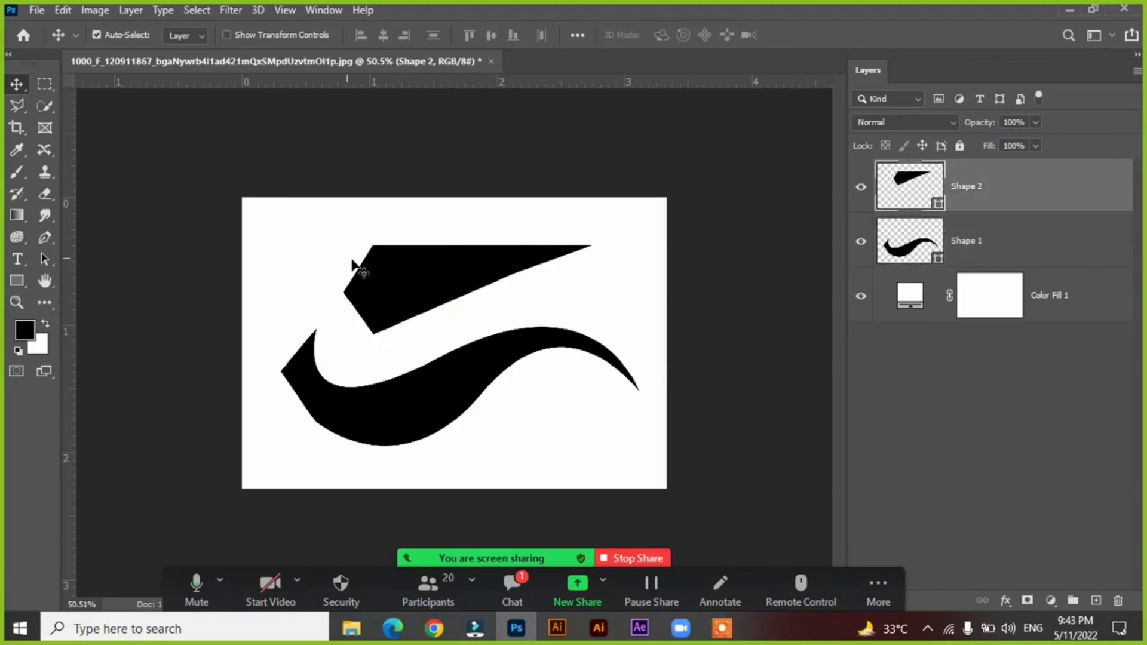
Delete the straight-edged shape and the wave shape, leaving only the white fill layer.
click(396, 274)
key(Delete)
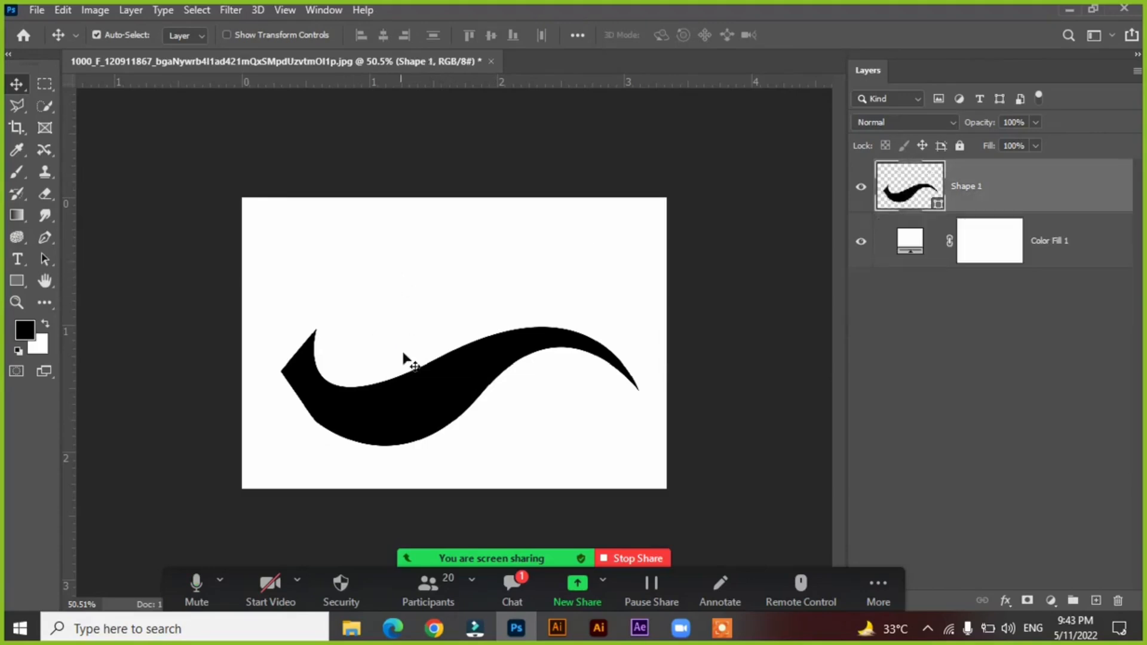
key(Delete)
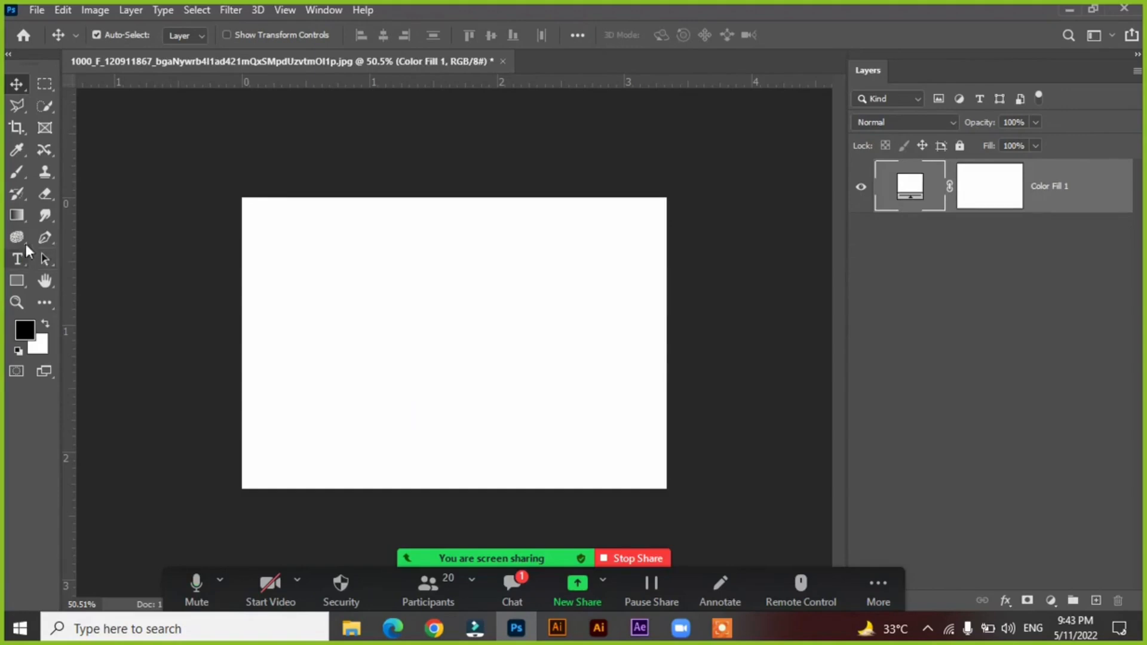
Activate the Pen tool and keep its drawing mode on Shape.
click(45, 237)
right_click(45, 237)
click(98, 237)
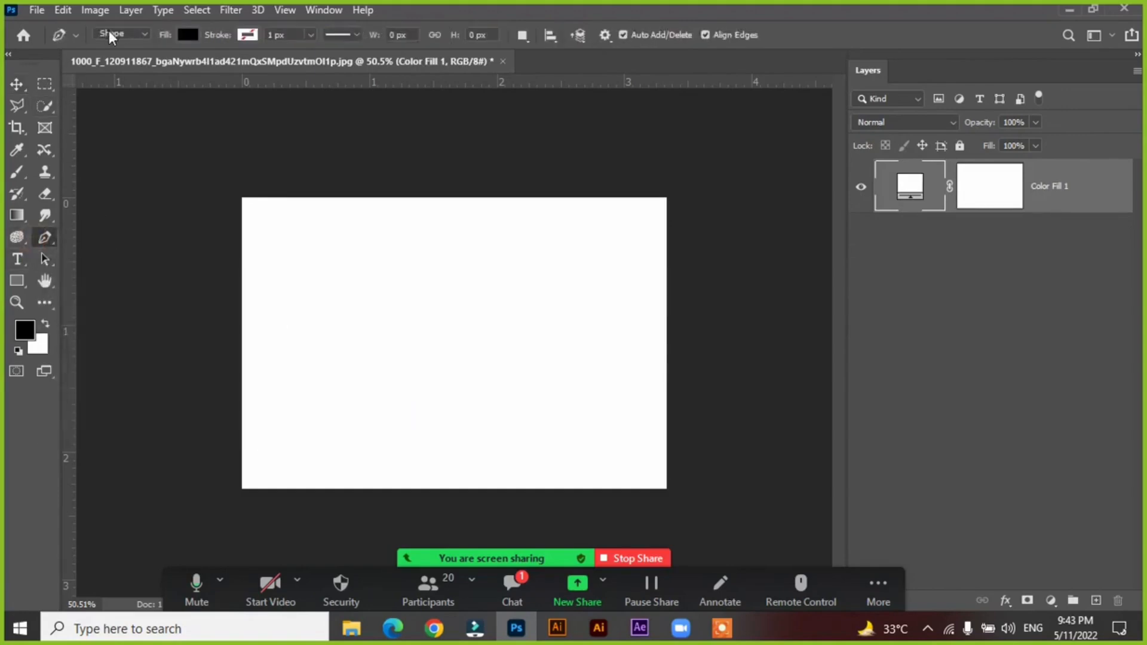
click(118, 38)
click(117, 41)
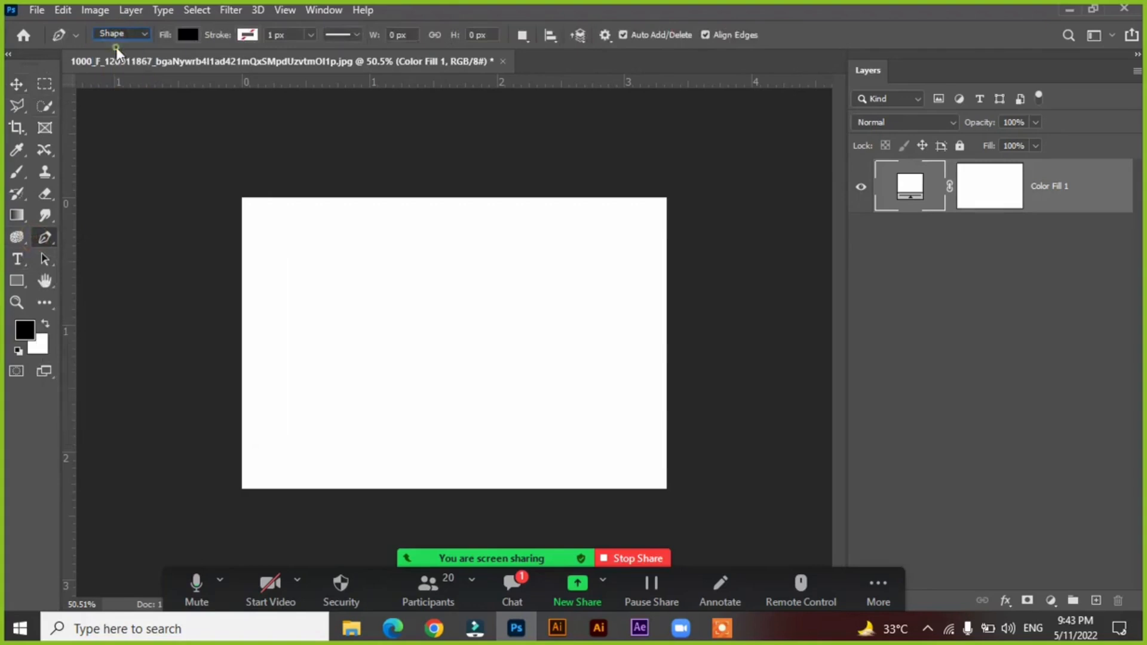
Draw a closed four-sided black shape across the canvas, about 793 px wide and 356 px high.
click(301, 382)
click(591, 288)
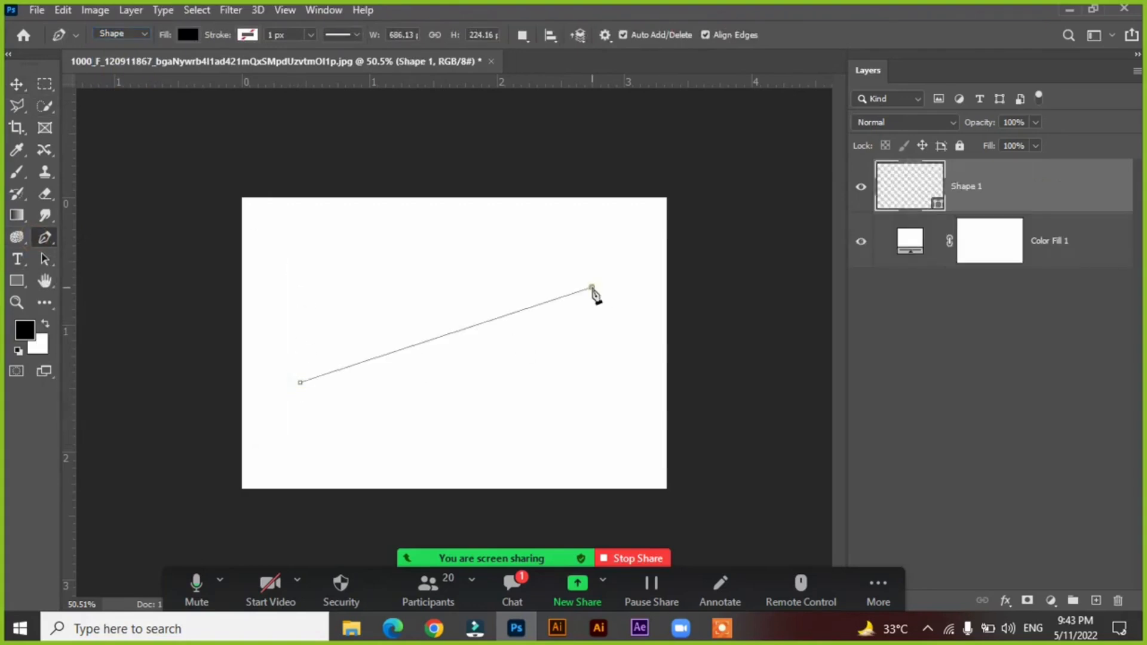
click(637, 426)
click(363, 438)
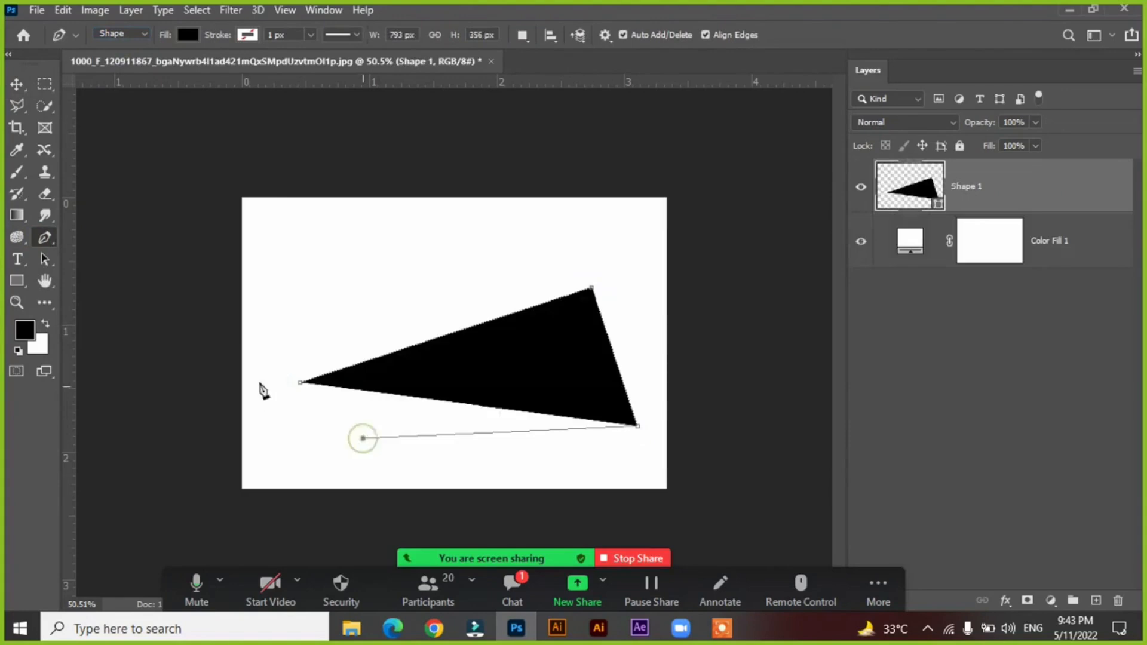
click(300, 383)
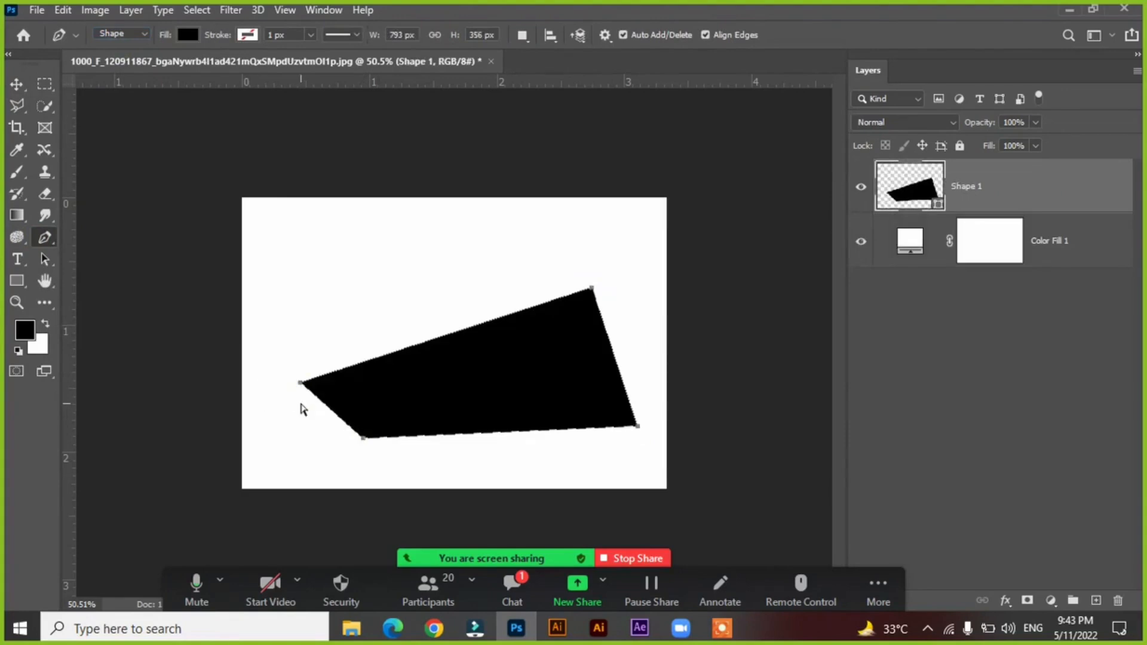
Undo the drawing of the four-sided shape until the canvas is empty.
key(ctrl+z)
key(ctrl+z)
key(ctrl+z)
key(ctrl+z)
key(ctrl+z)
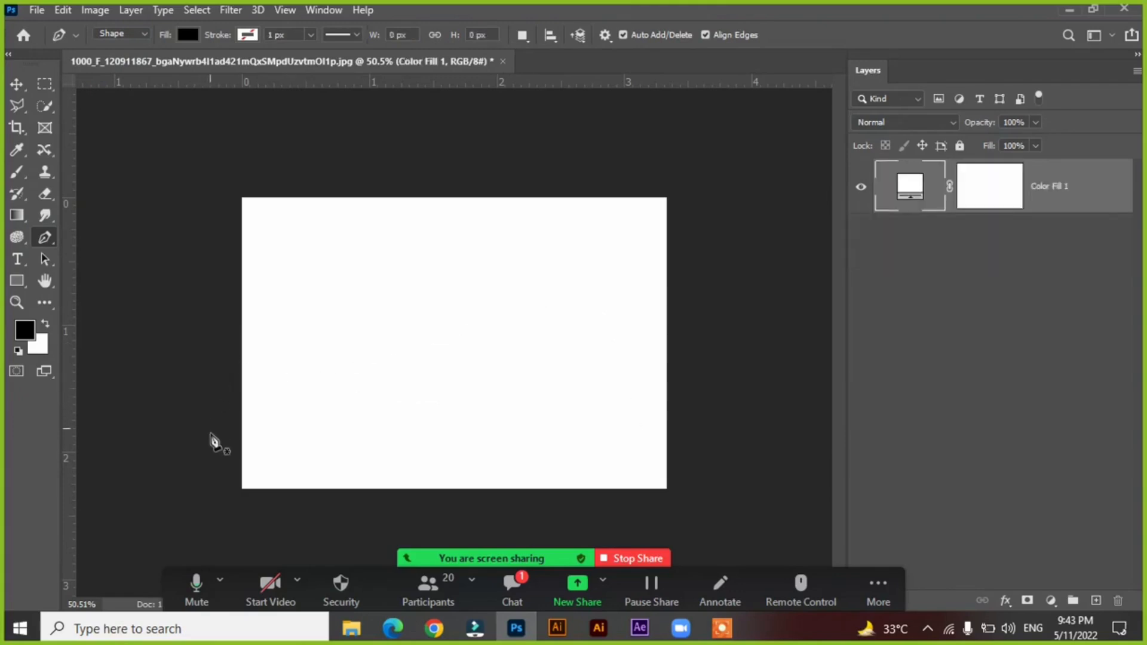
Draw a closed shape with an S-curved edge over the canvas's upper-left corner, extending past the canvas, about 654 by 699 px.
click(212, 454)
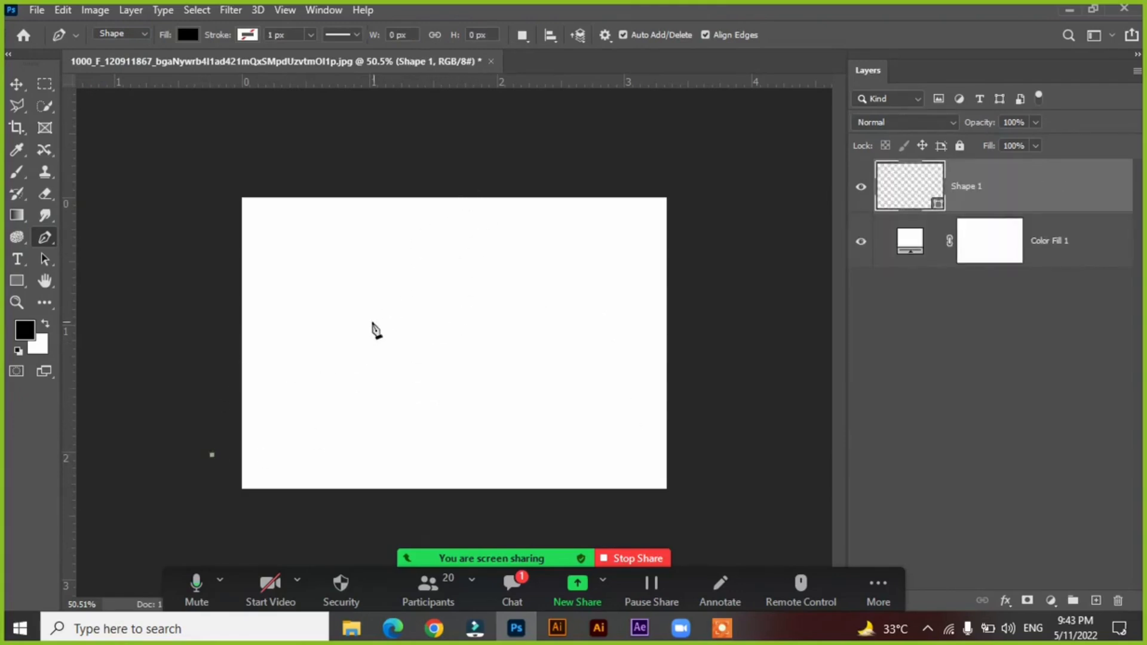
drag(360, 323, 491, 319)
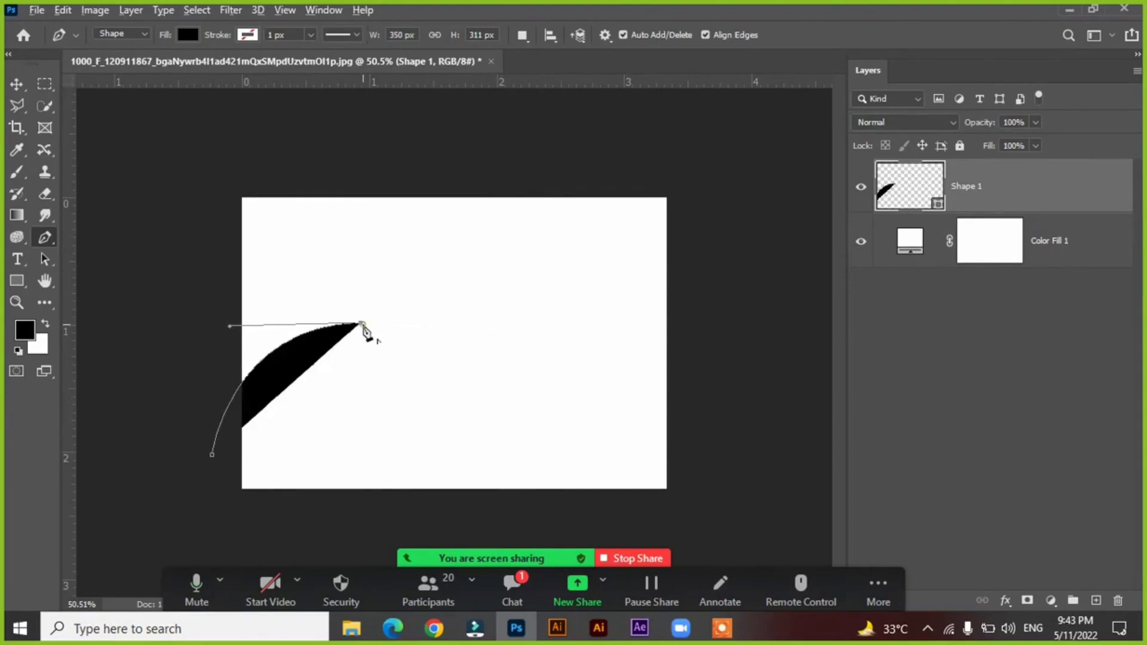
drag(426, 167, 326, 45)
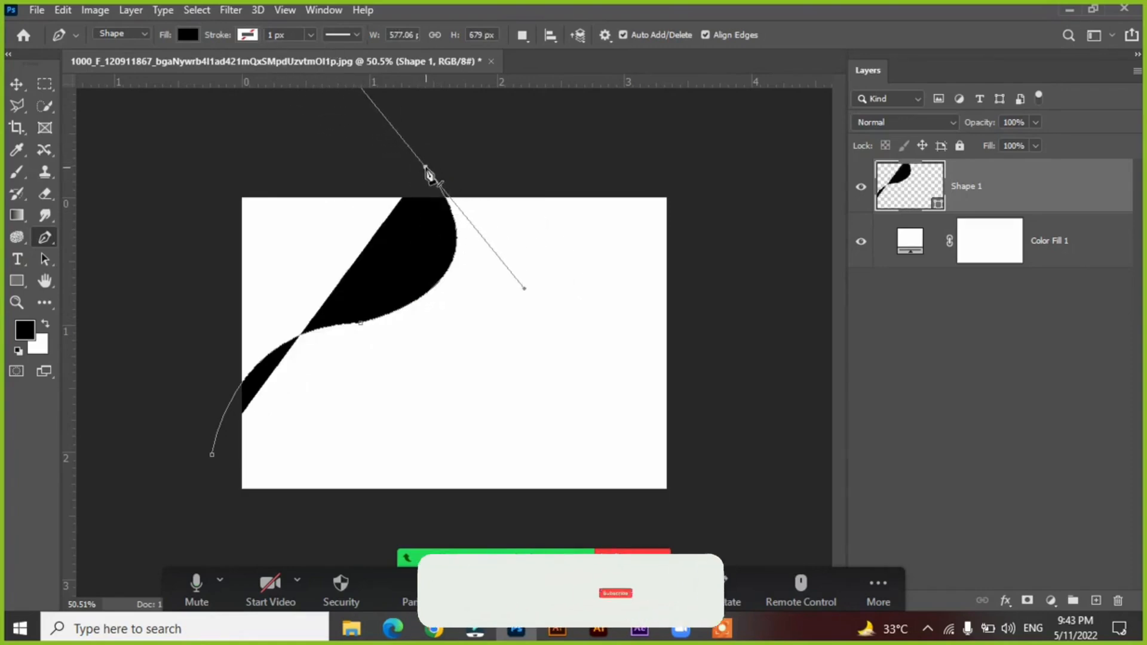
alt+click(425, 167)
click(203, 159)
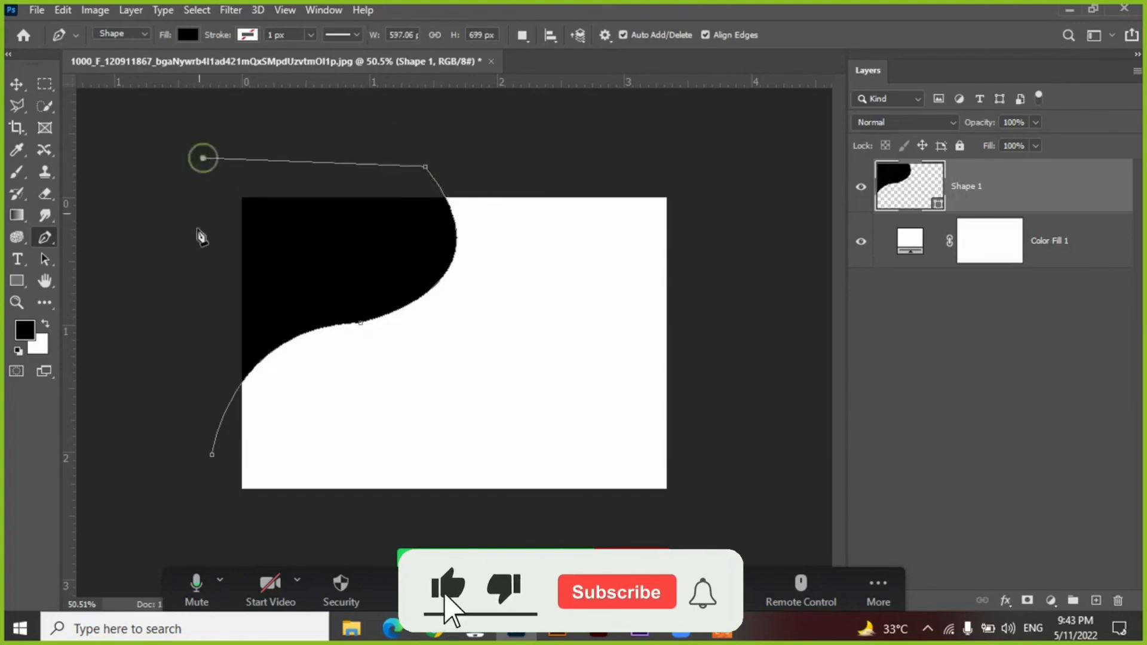
click(179, 306)
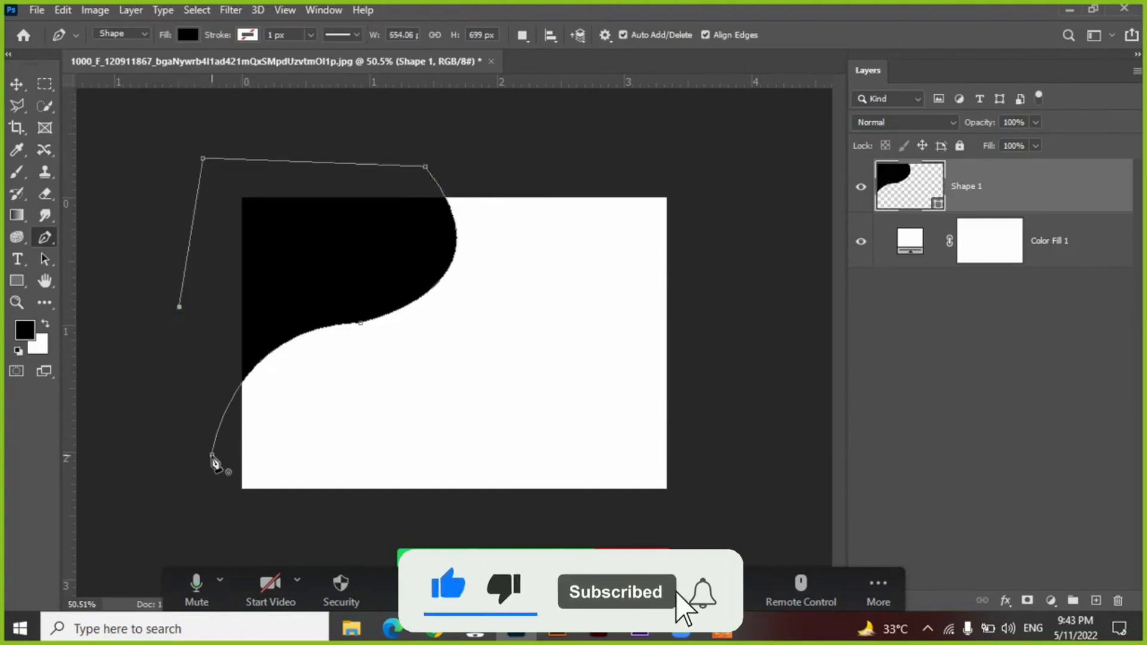
click(212, 455)
Adjust the curved shape's position with the Move tool so it covers the canvas's upper-left corner.
click(18, 85)
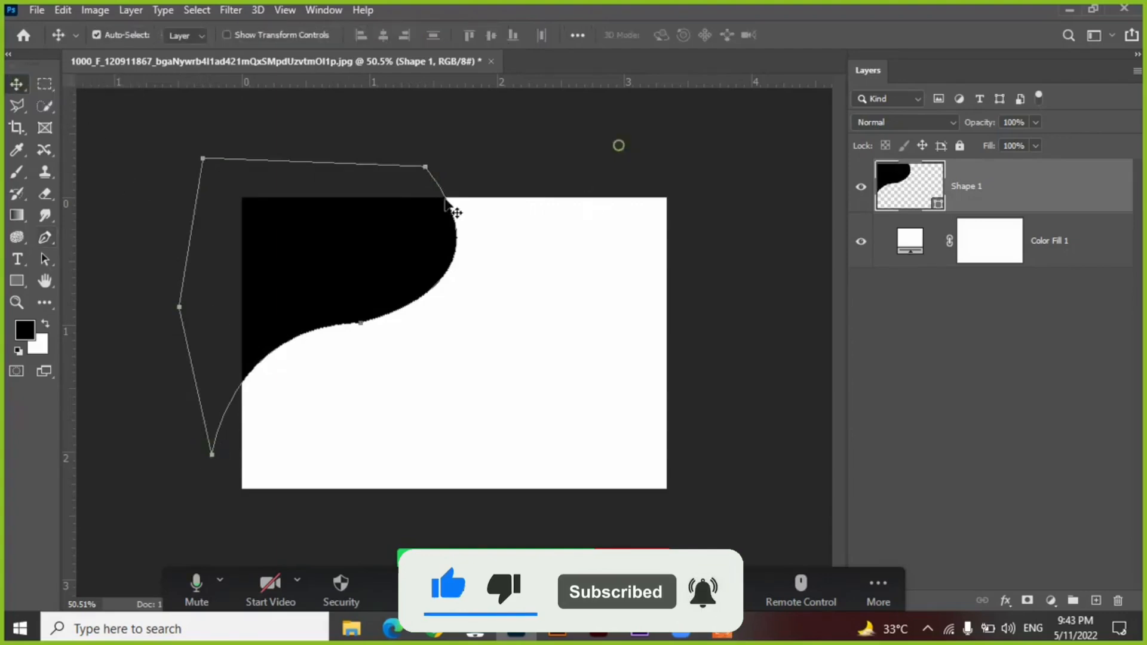
drag(352, 249, 357, 242)
click(477, 189)
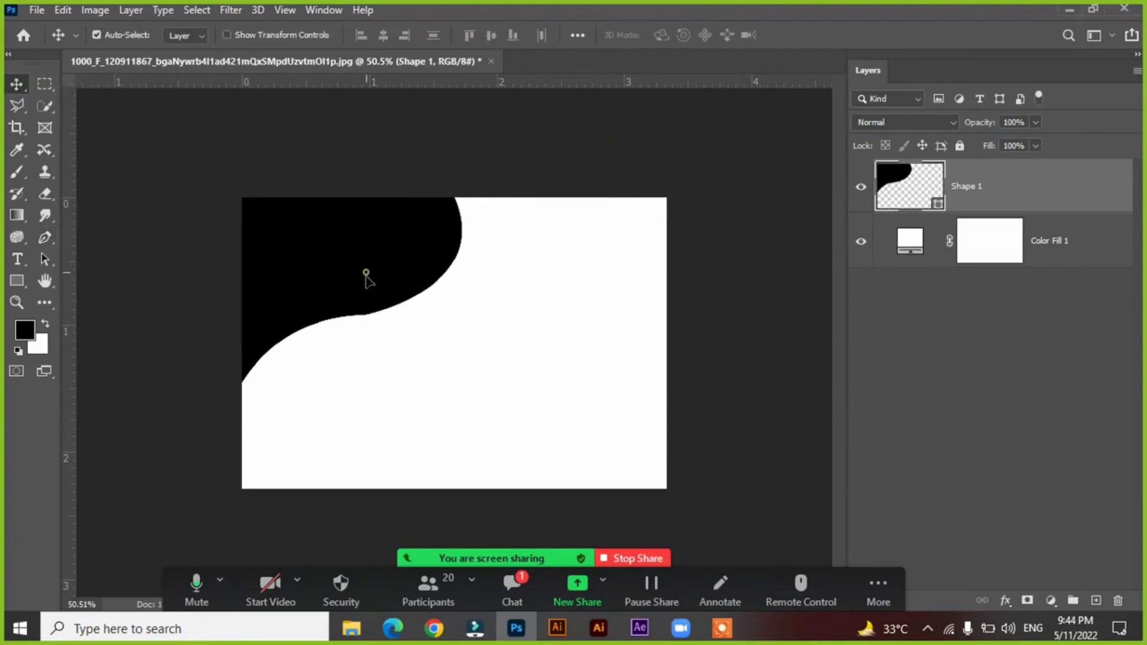
drag(367, 273, 370, 280)
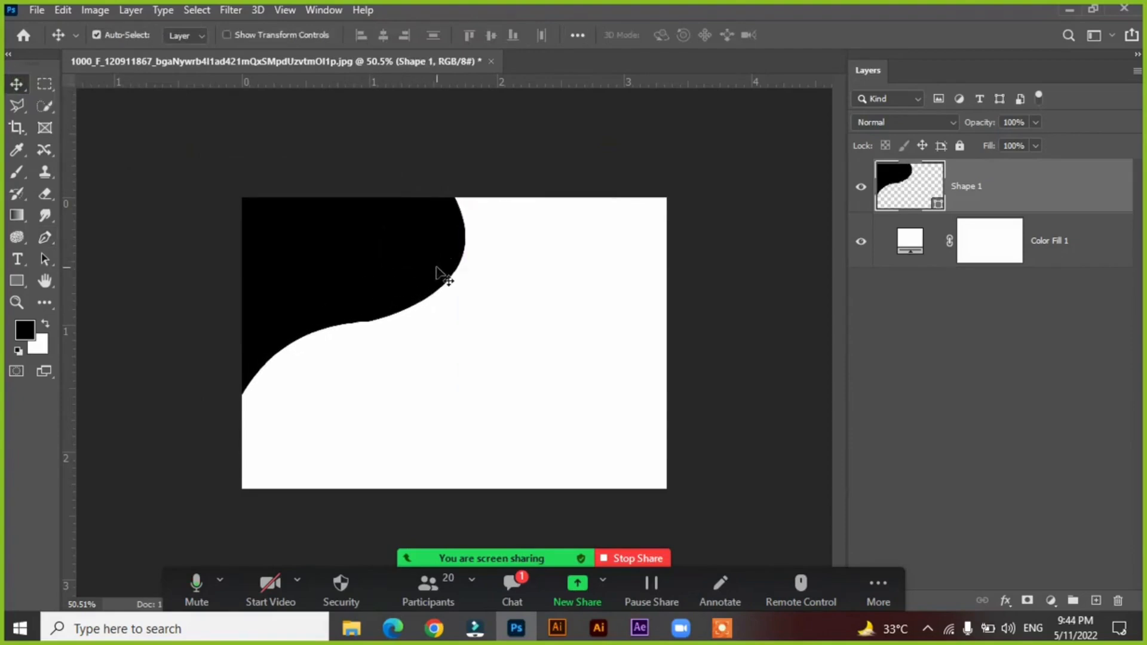
drag(437, 267, 394, 261)
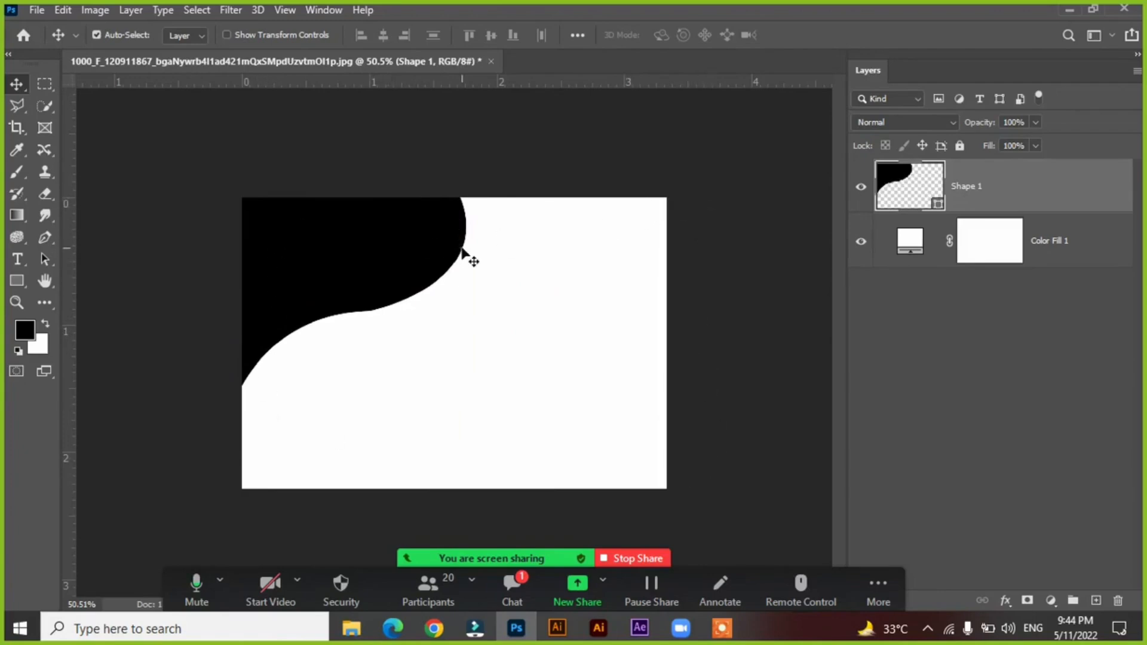
drag(439, 242, 434, 235)
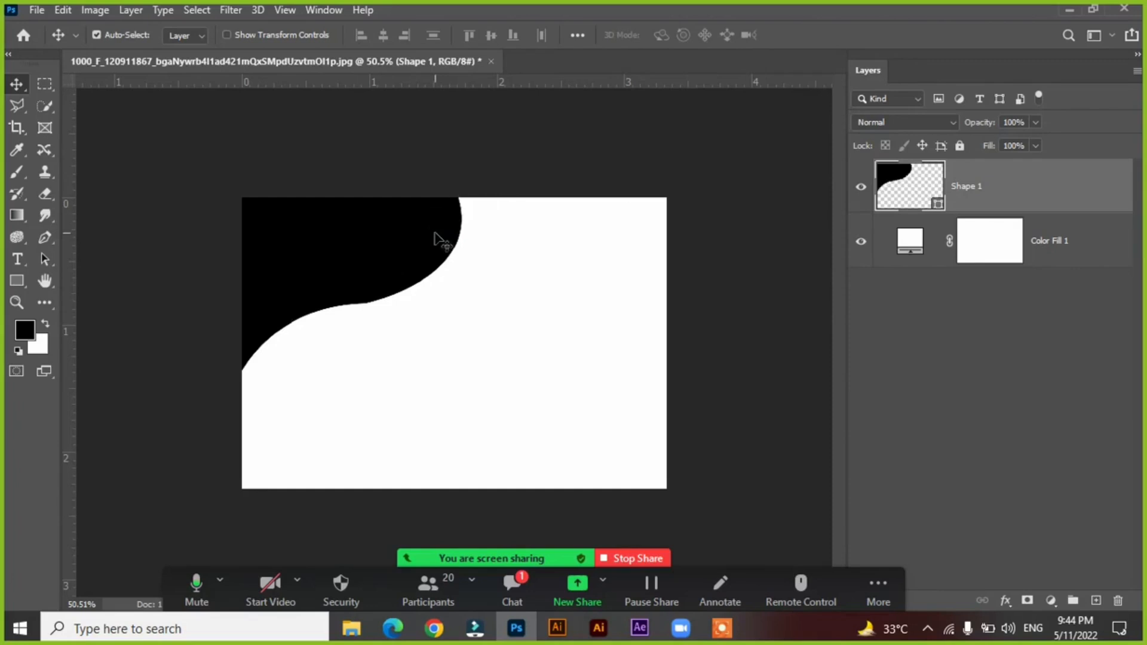
drag(367, 222, 383, 224)
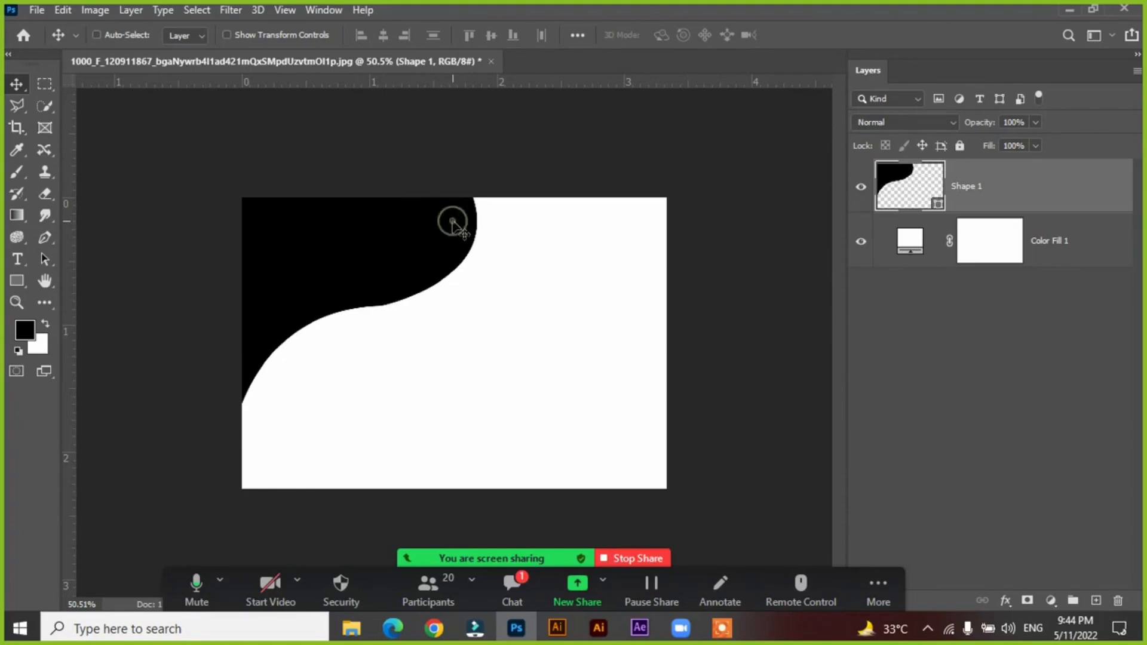
Rotate the curved corner shape to about -7.29° with Free Transform and switch the transform to Warp.
key(ctrl+t)
drag(488, 441, 505, 418)
right_click(281, 301)
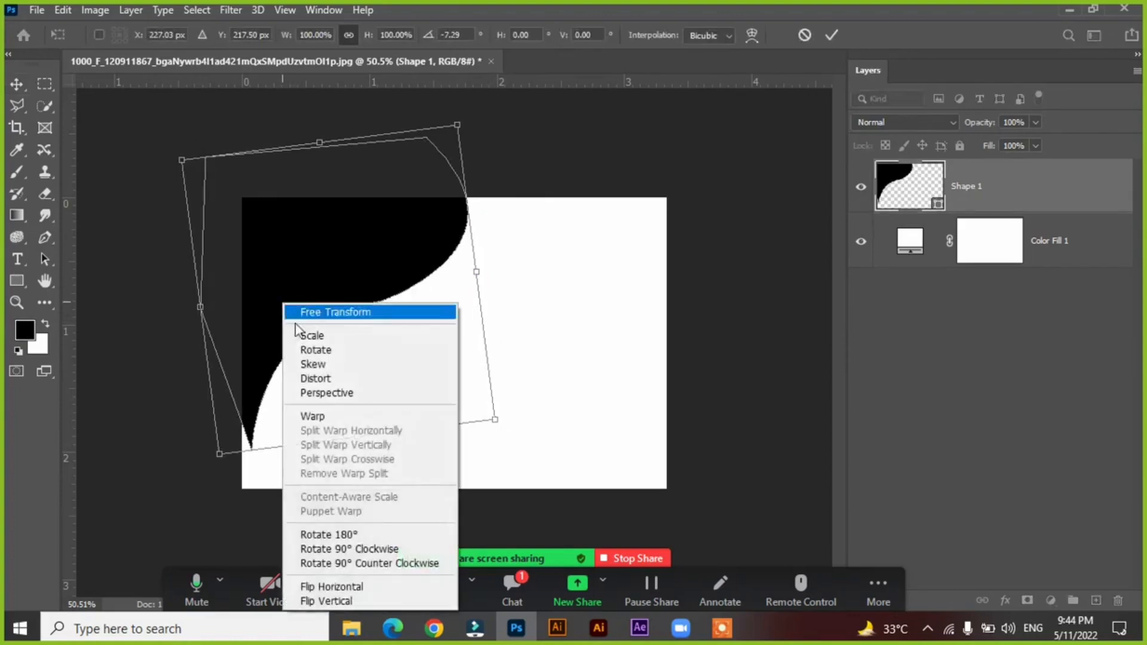
click(320, 412)
Warp the shape so its tail reaches the canvas's lower-left corner and its upper end widens to the right, then apply and deselect.
drag(219, 454, 217, 528)
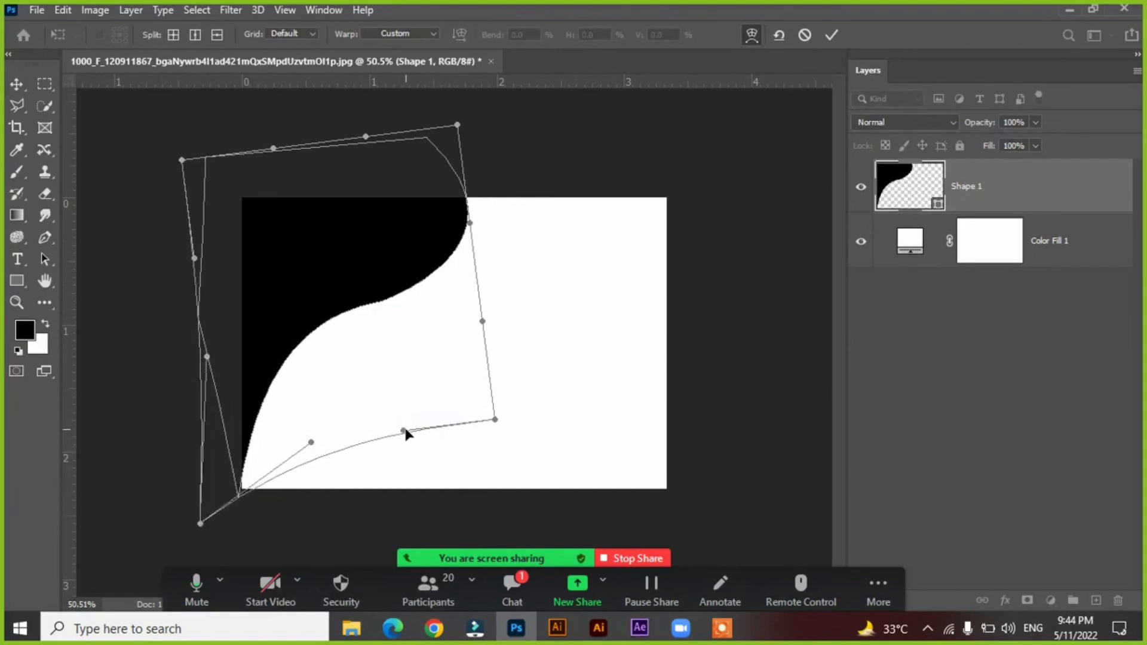
drag(405, 434, 409, 399)
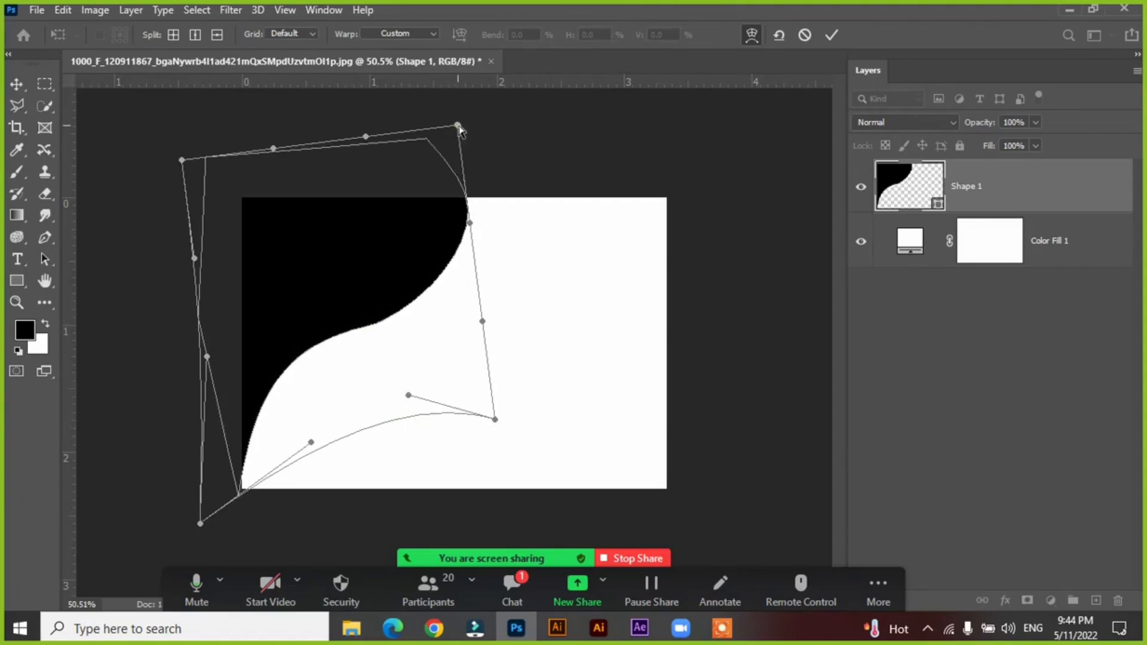
drag(459, 127, 507, 128)
drag(490, 258, 493, 282)
drag(408, 395, 431, 356)
drag(466, 284, 447, 235)
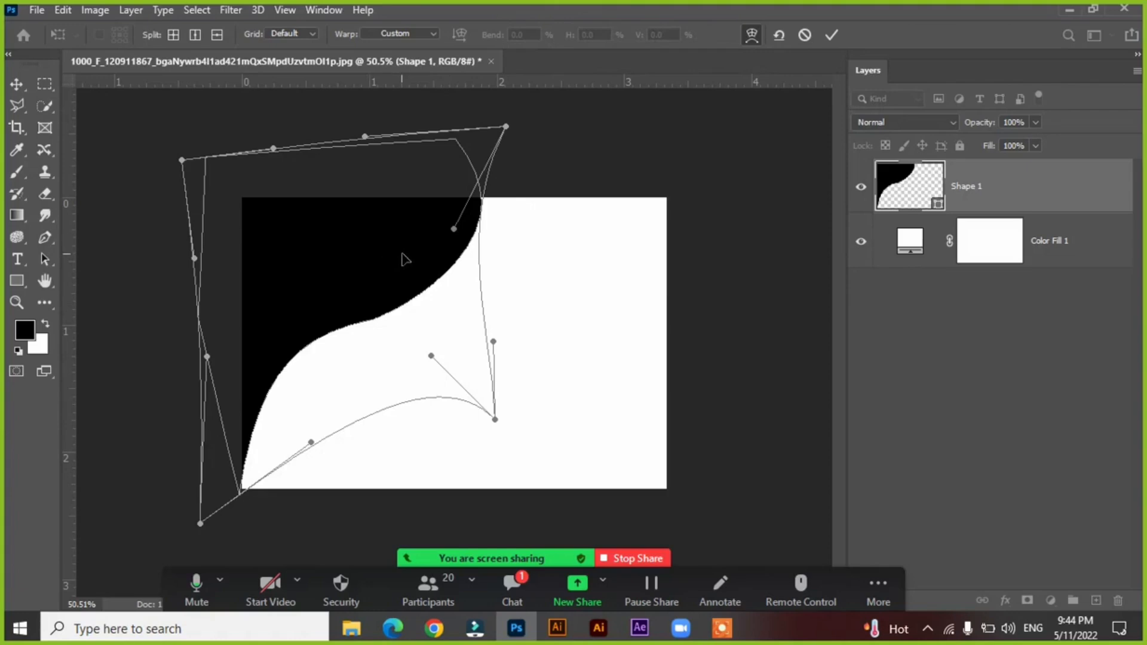
click(830, 36)
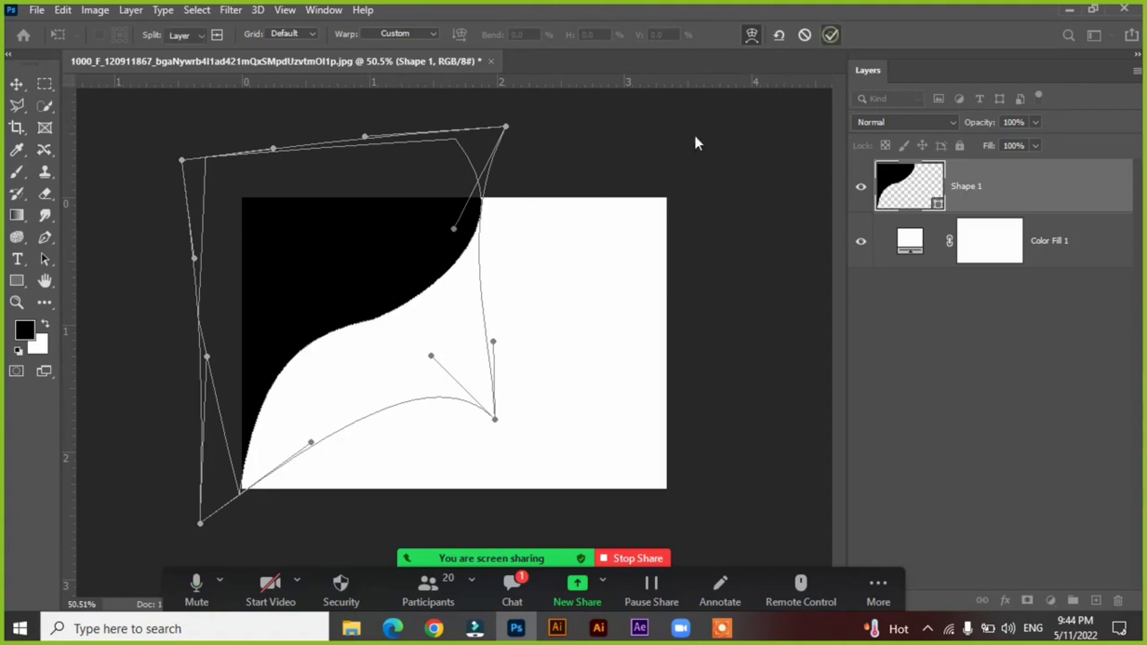
click(622, 152)
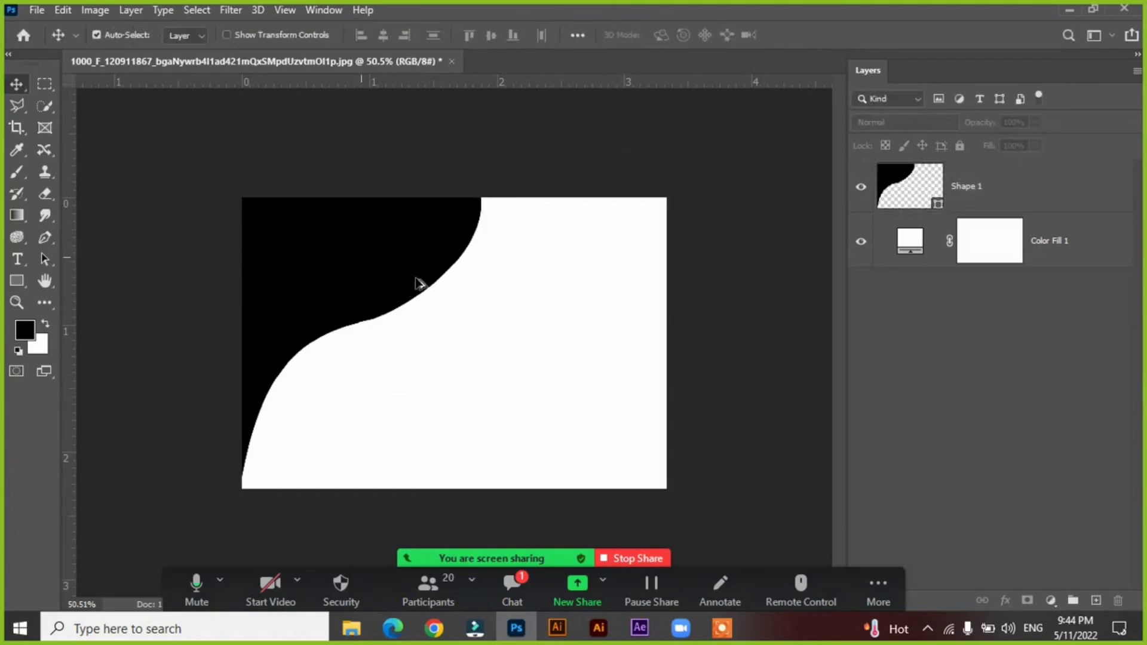
Duplicate the corner shape, rotate the copy to about 168.71°, and fit it into the canvas's lower-right corner.
drag(419, 282, 547, 341)
key(ctrl+t)
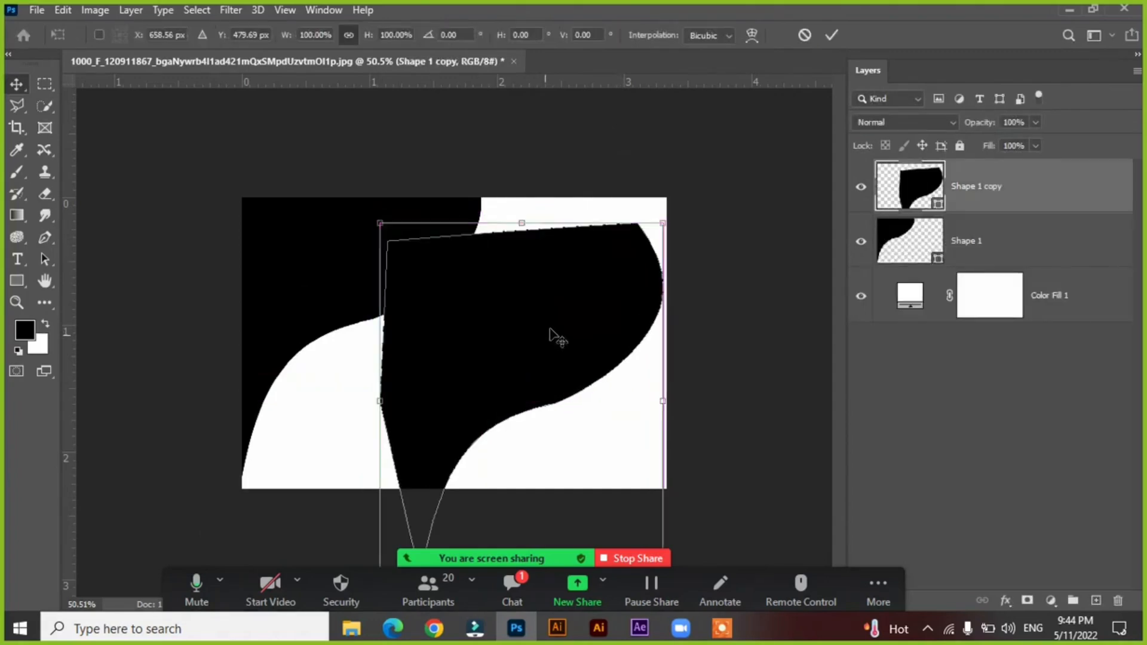
drag(691, 225, 422, 461)
drag(561, 435, 645, 470)
drag(779, 286, 695, 228)
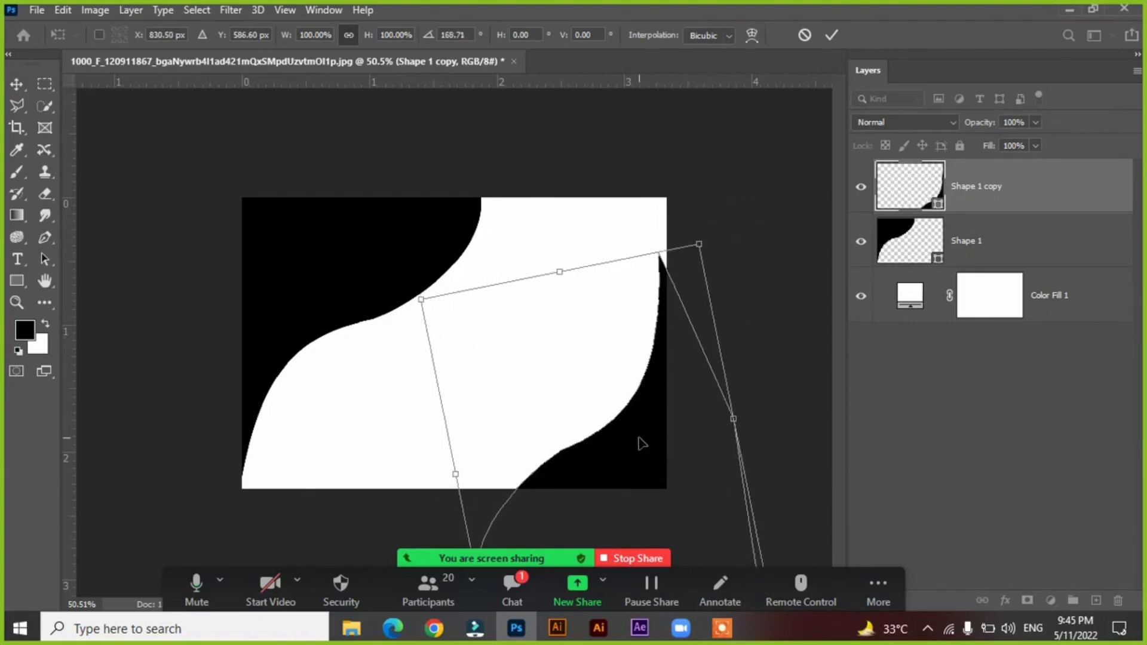
drag(641, 443, 650, 433)
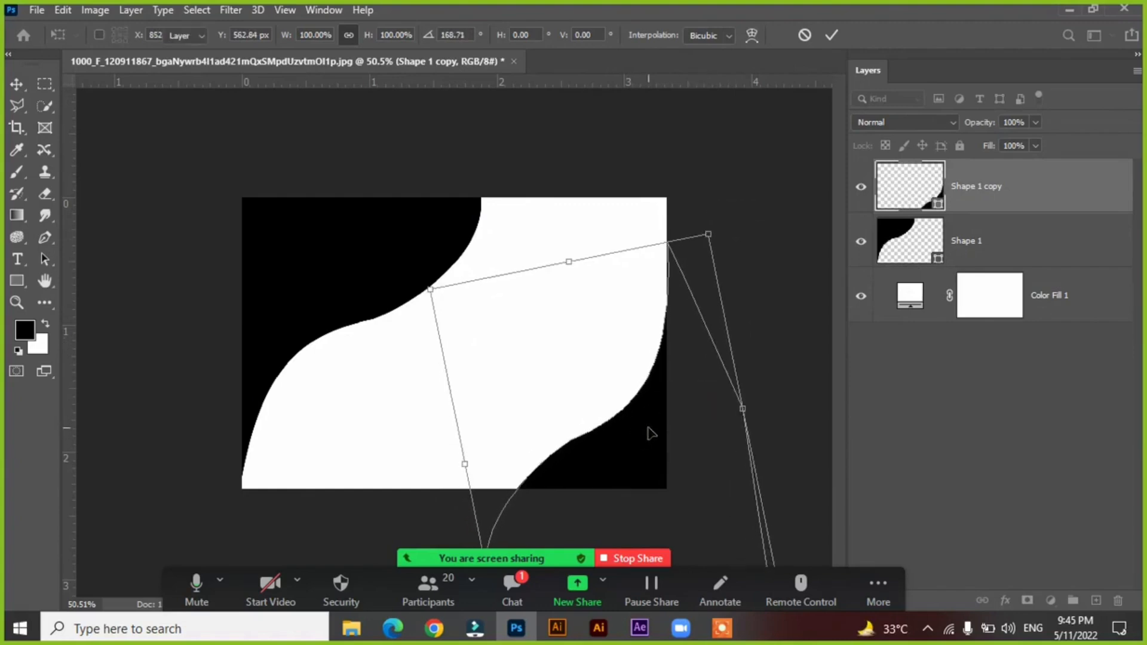
key(Return)
Finish transforming the copied corner shape and recolour the canvas's upper-left corner shape light grey (d3d3d3).
click(335, 226)
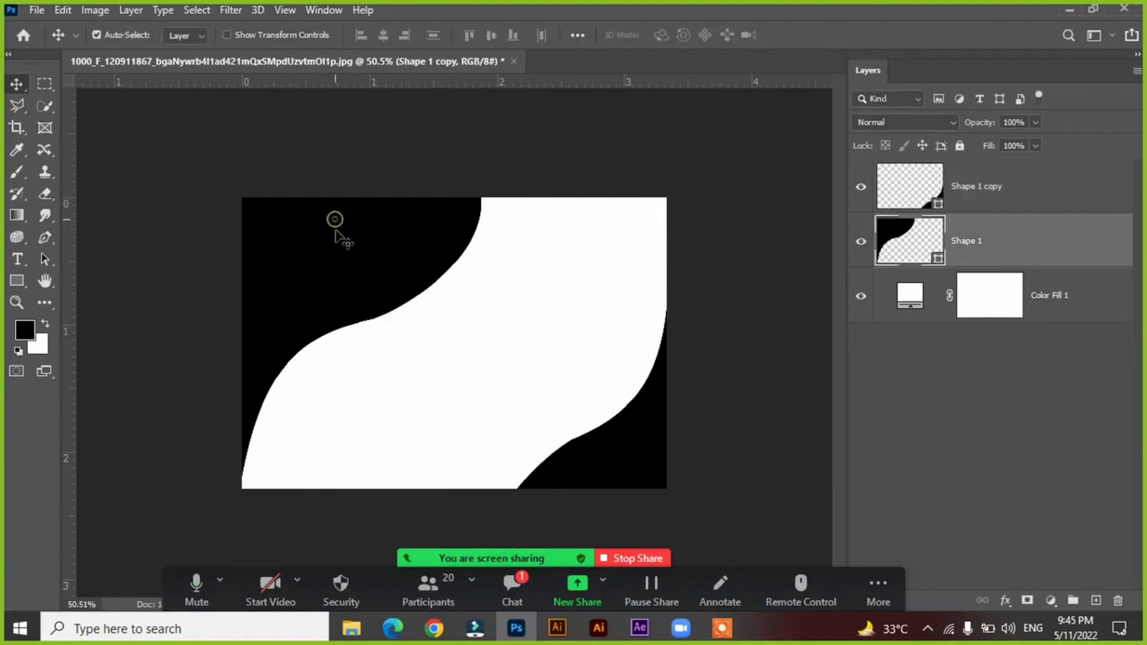
double_click(938, 259)
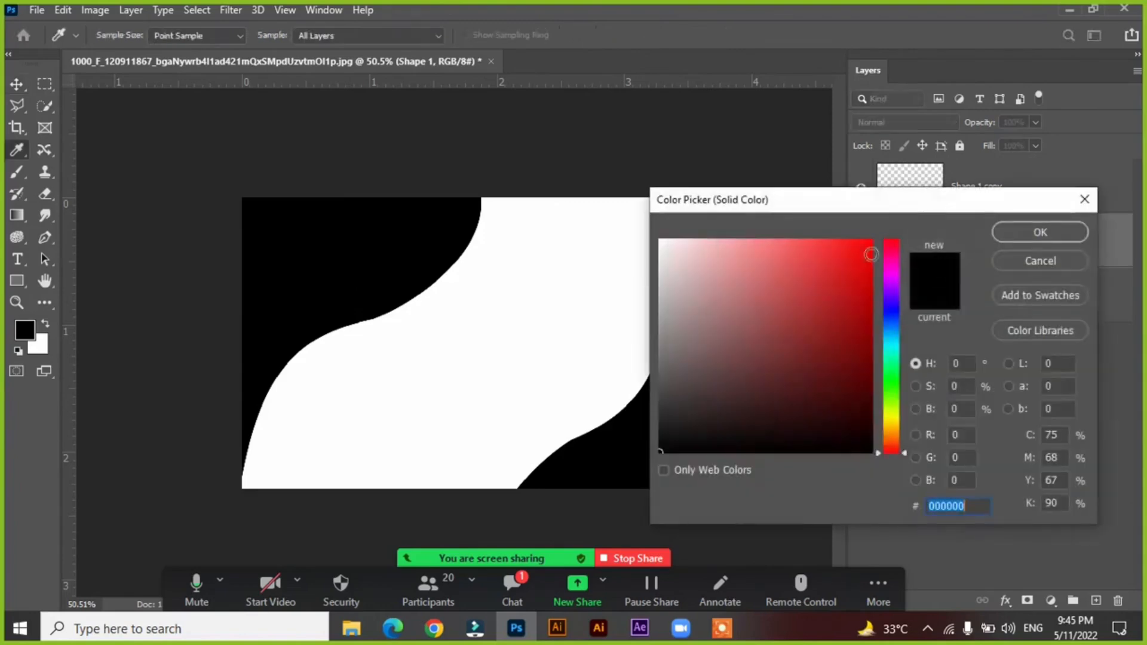
click(876, 242)
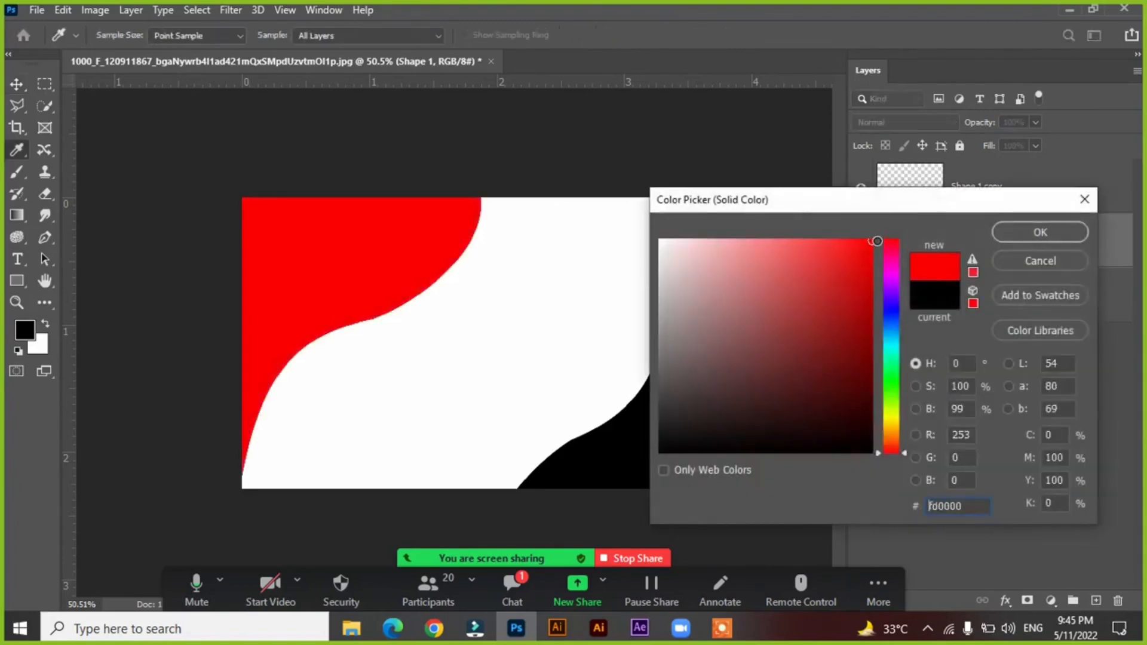
click(473, 289)
click(834, 289)
click(873, 271)
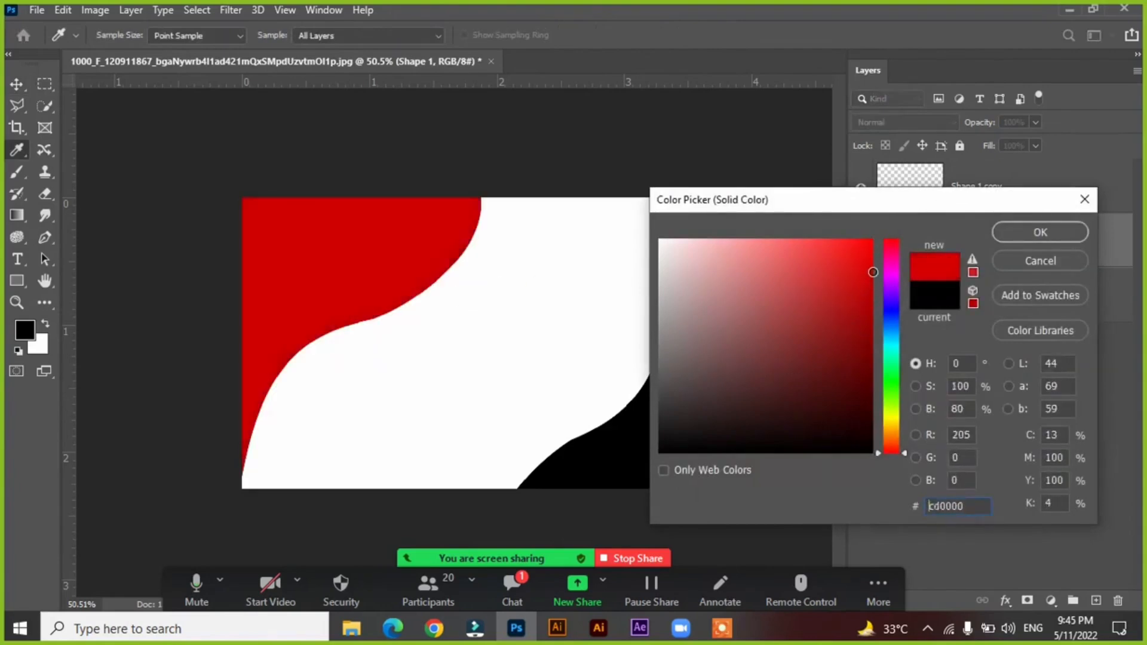
mouse_move(872, 272)
mouse_down()
mouse_move(847, 312)
mouse_move(716, 297)
mouse_move(658, 313)
mouse_move(653, 263)
mouse_move(660, 275)
mouse_up()
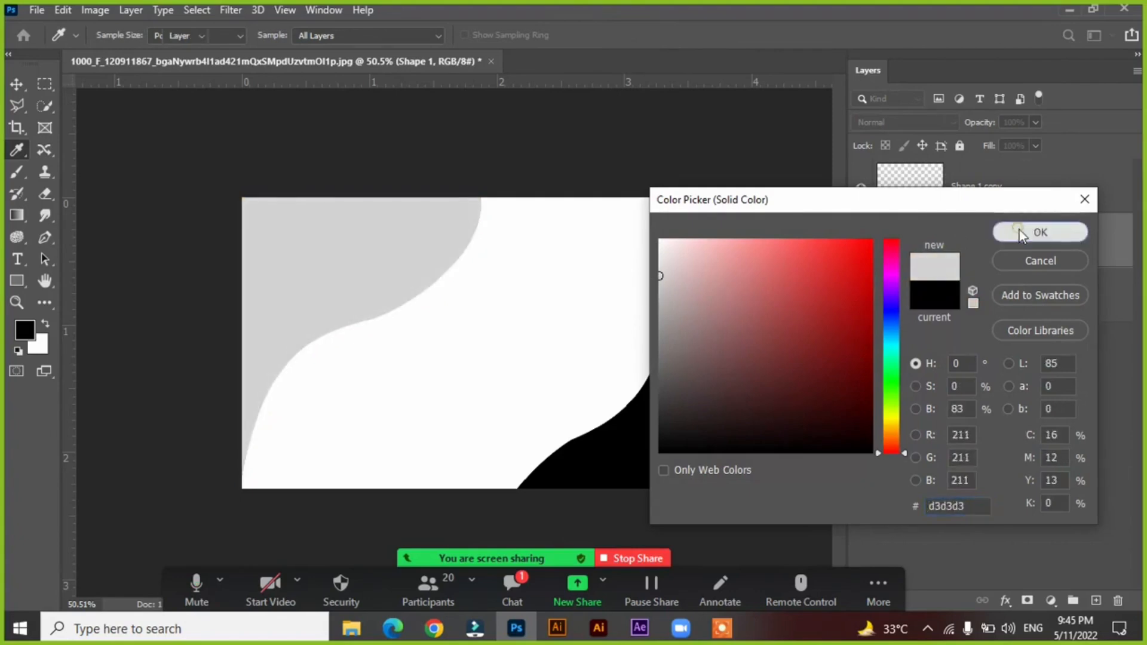
click(1022, 233)
Recolour the canvas's upper-left corner shape dark red.
key(v)
click(291, 246)
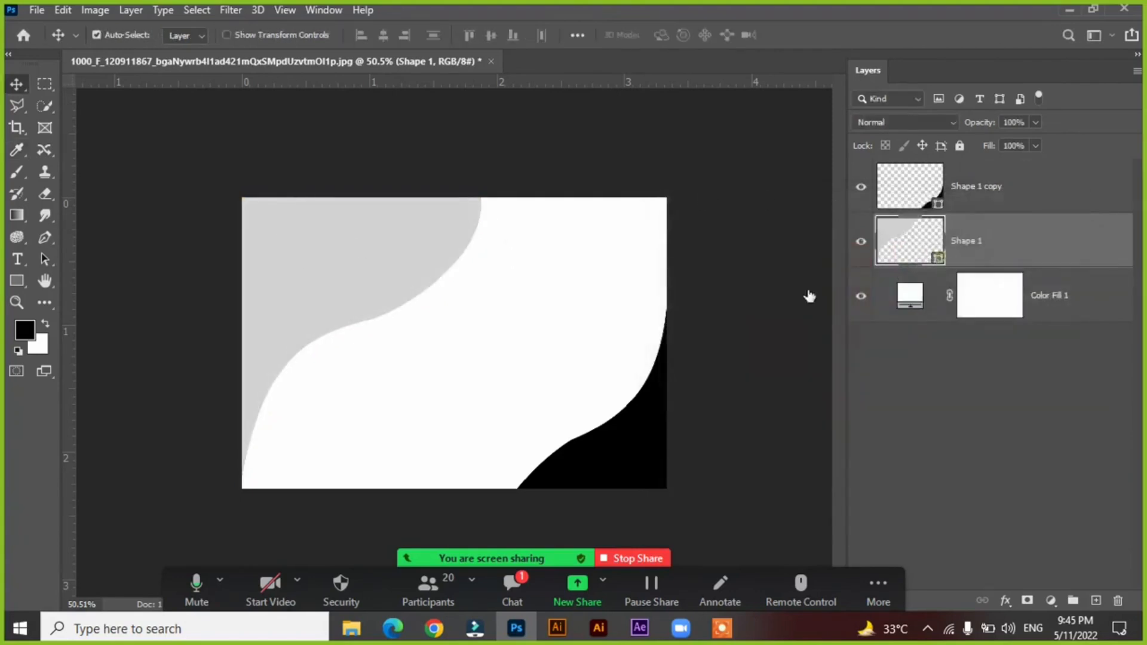
double_click(939, 257)
drag(813, 354, 887, 319)
click(995, 234)
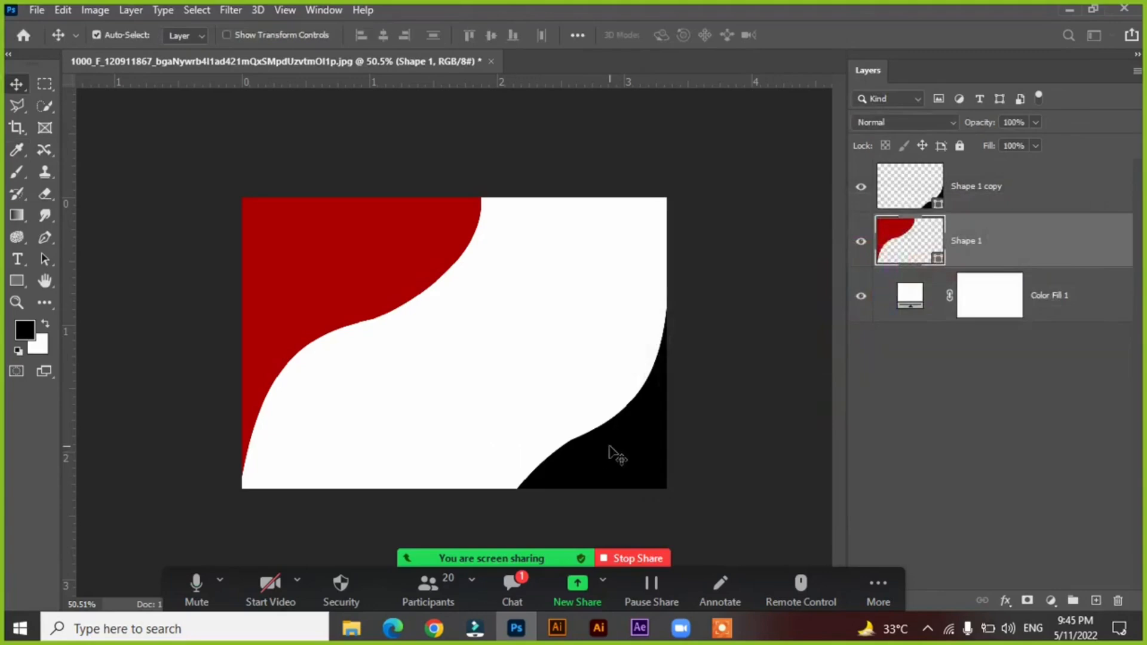
Nudge the black corner shape, then rotate the red shape to about -1.24° and refit it over the canvas's upper-left corner.
drag(610, 447, 611, 440)
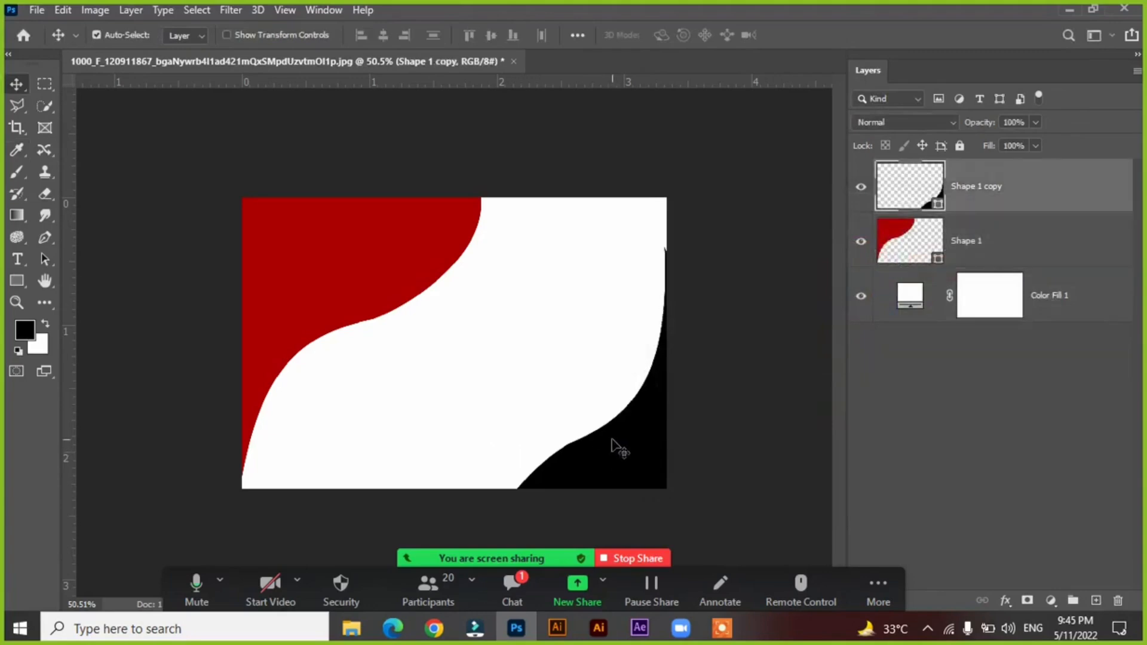
drag(350, 286, 347, 287)
key(ctrl+t)
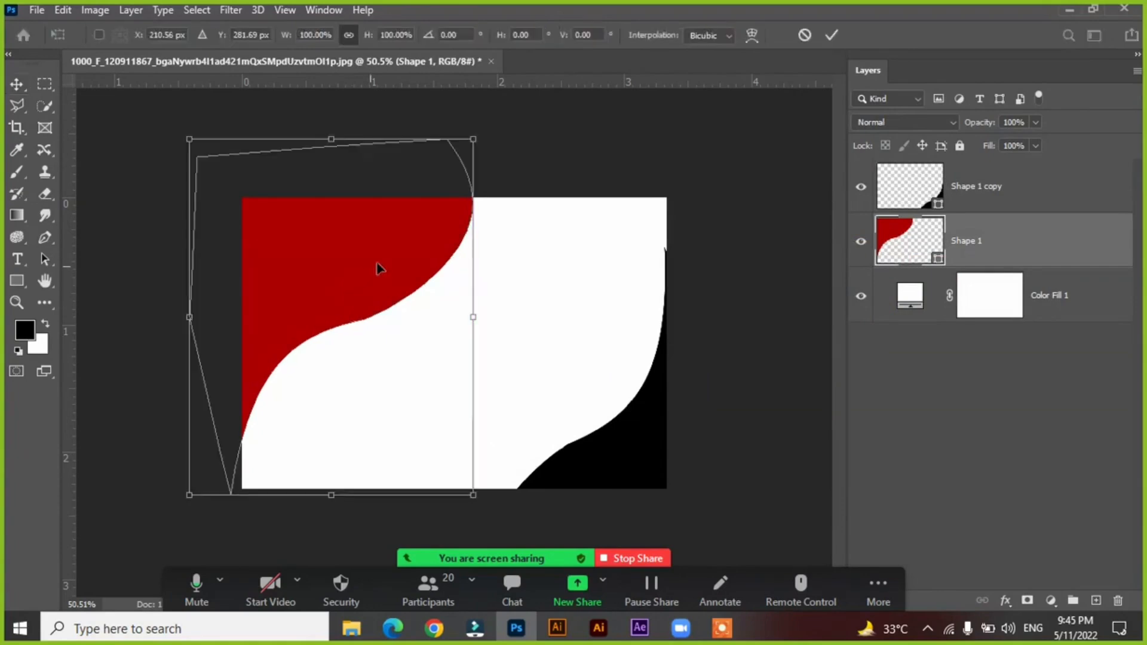
drag(508, 145, 505, 141)
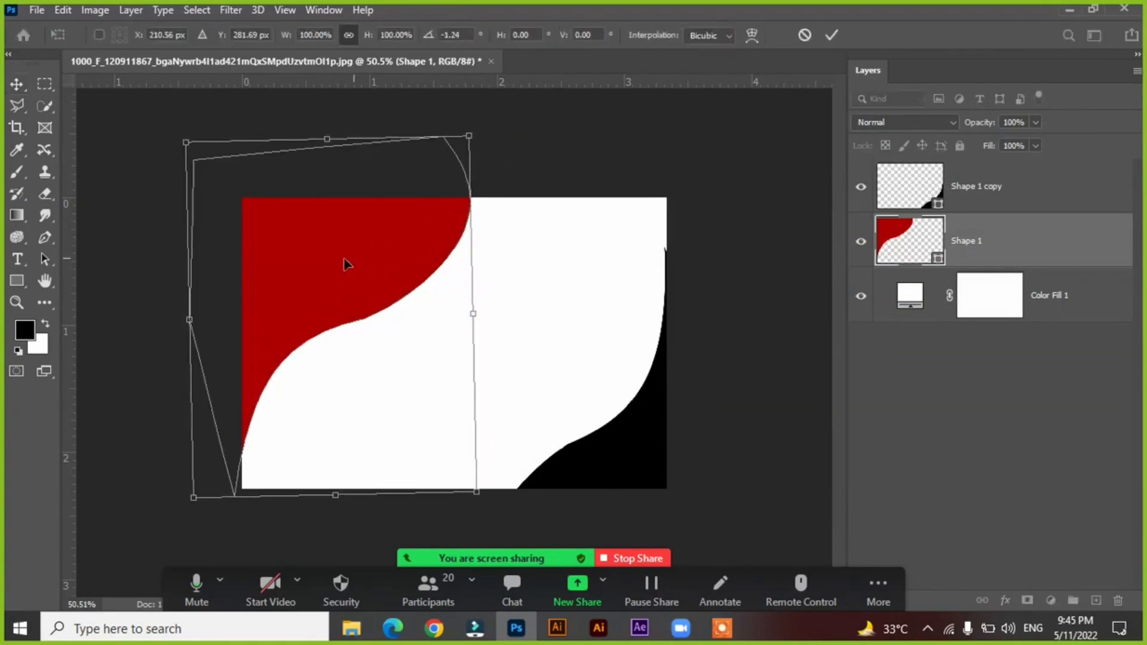
drag(342, 262, 359, 292)
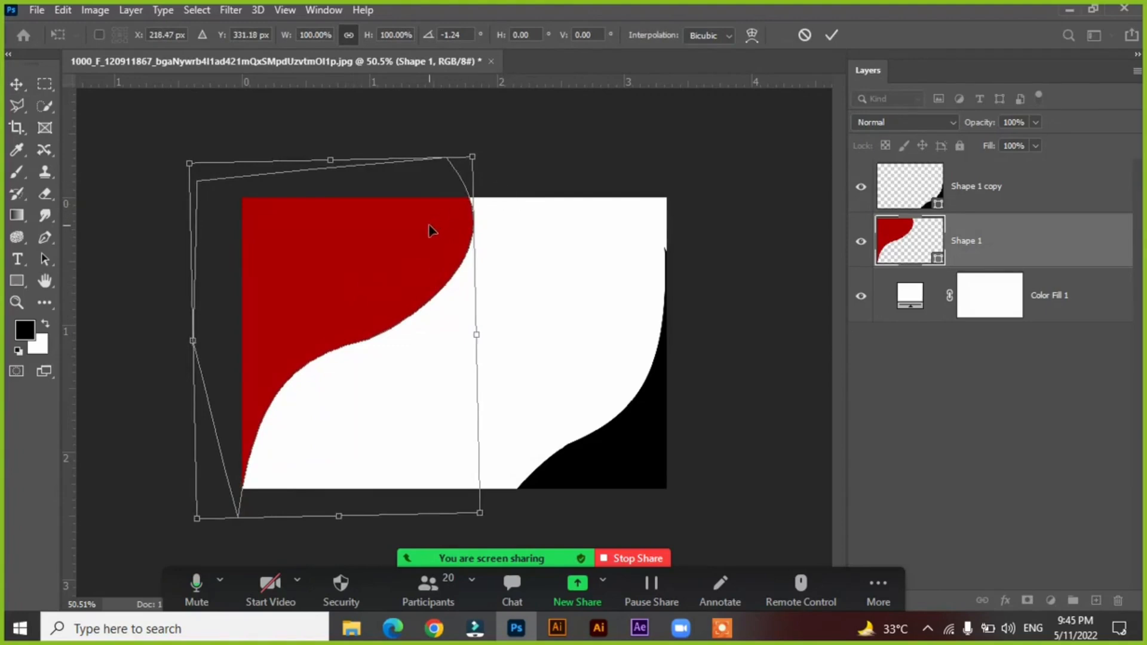
key(Return)
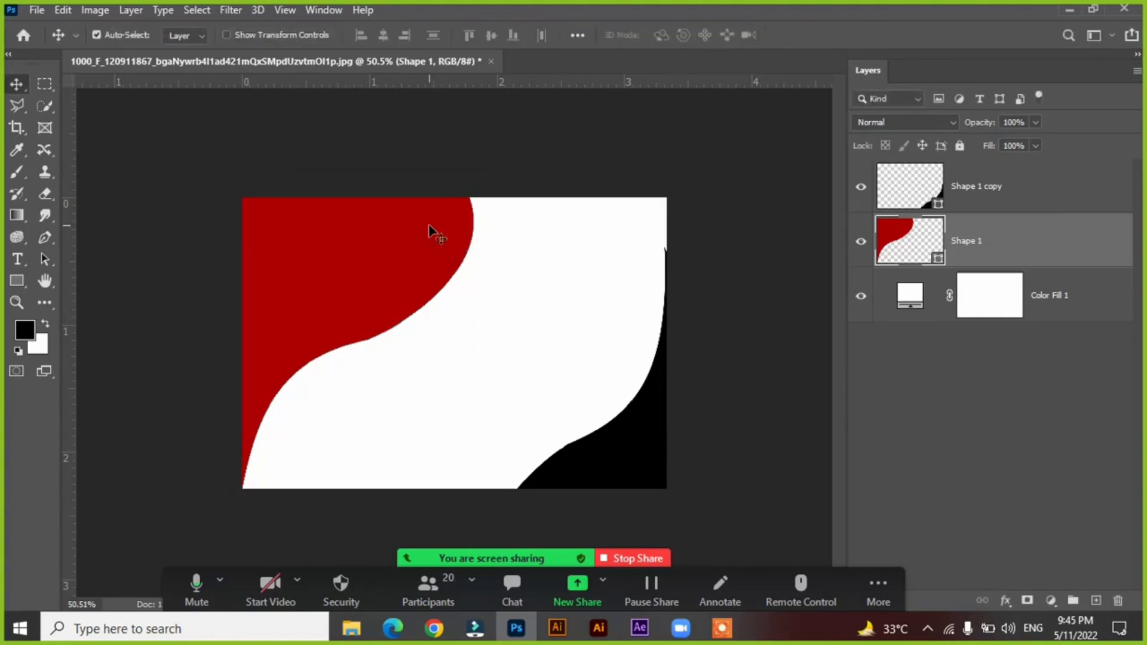
Shift the red and black corner shapes slightly, then delete both shapes from the canvas.
drag(401, 273, 405, 273)
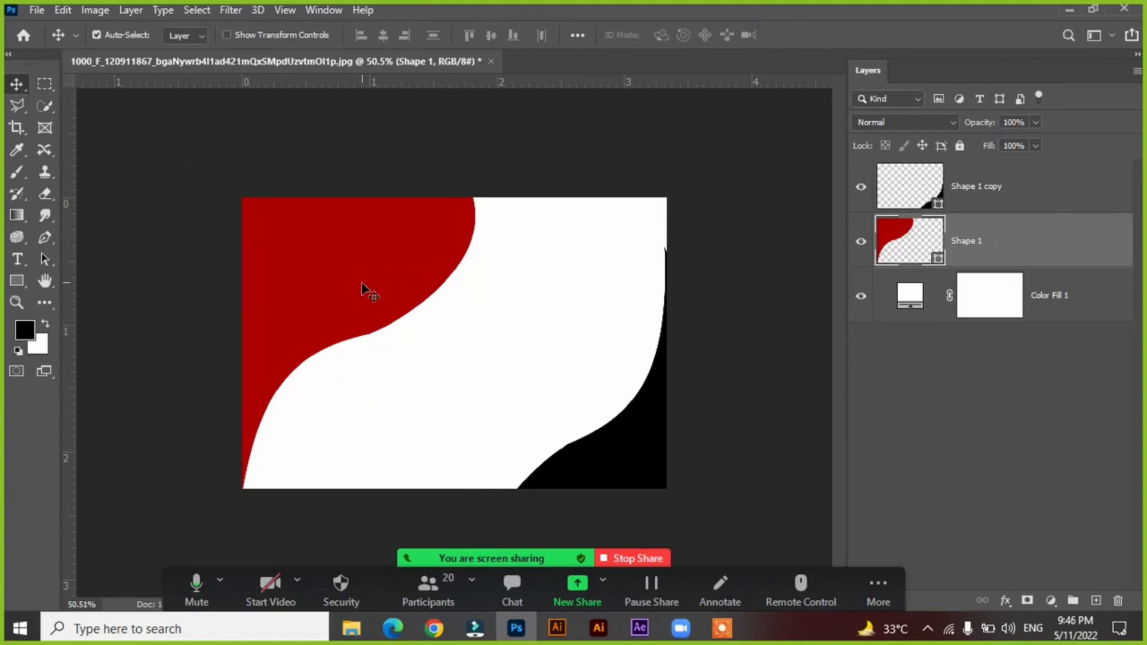
mouse_move(362, 284)
mouse_down()
mouse_move(386, 291)
mouse_move(367, 297)
mouse_up()
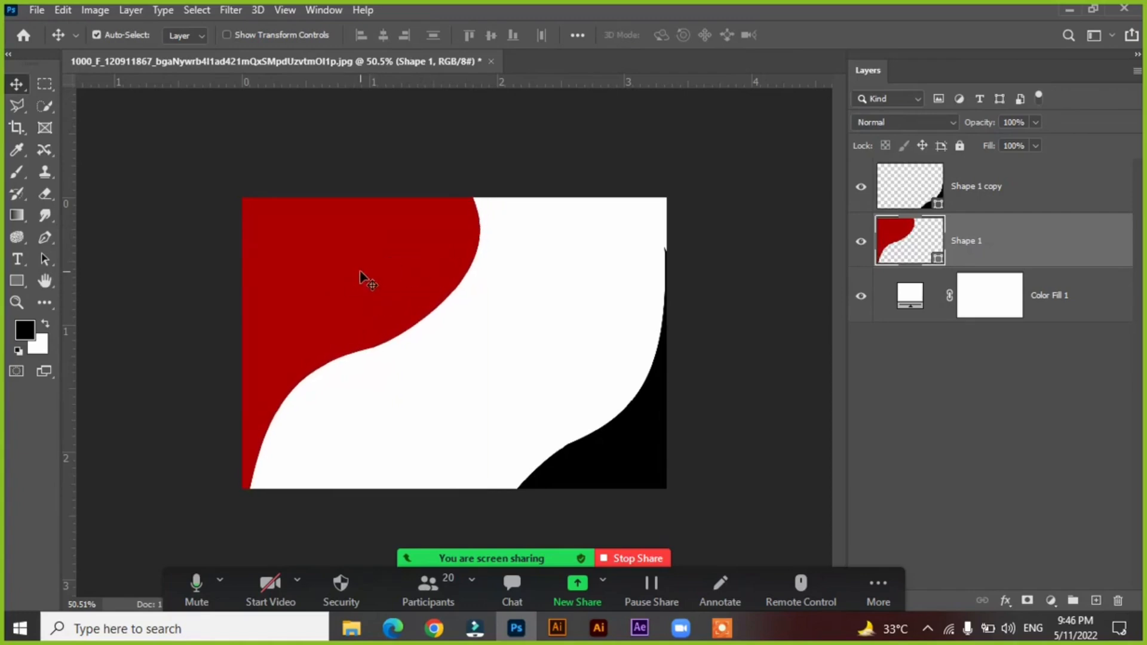
mouse_move(620, 449)
mouse_down()
mouse_move(561, 425)
mouse_move(625, 435)
mouse_up()
key(Delete)
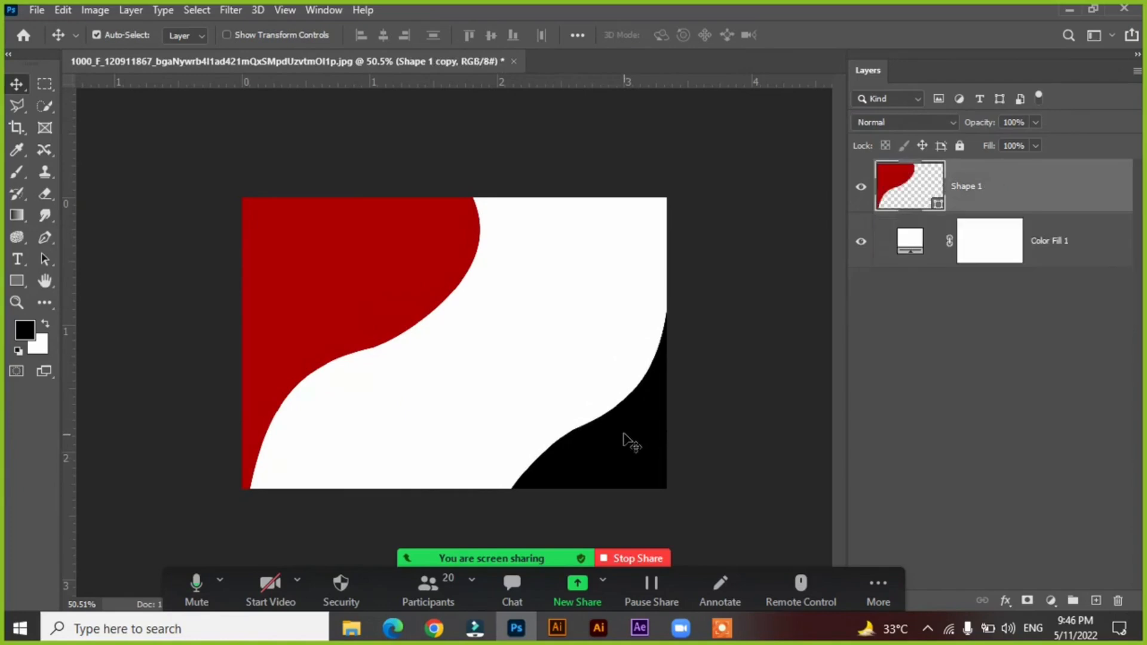
key(Delete)
Choose the Pen tool, then open the JPG photo of the man in a grassy field from File Explorer's Downloads folder in Photoshop.
click(45, 241)
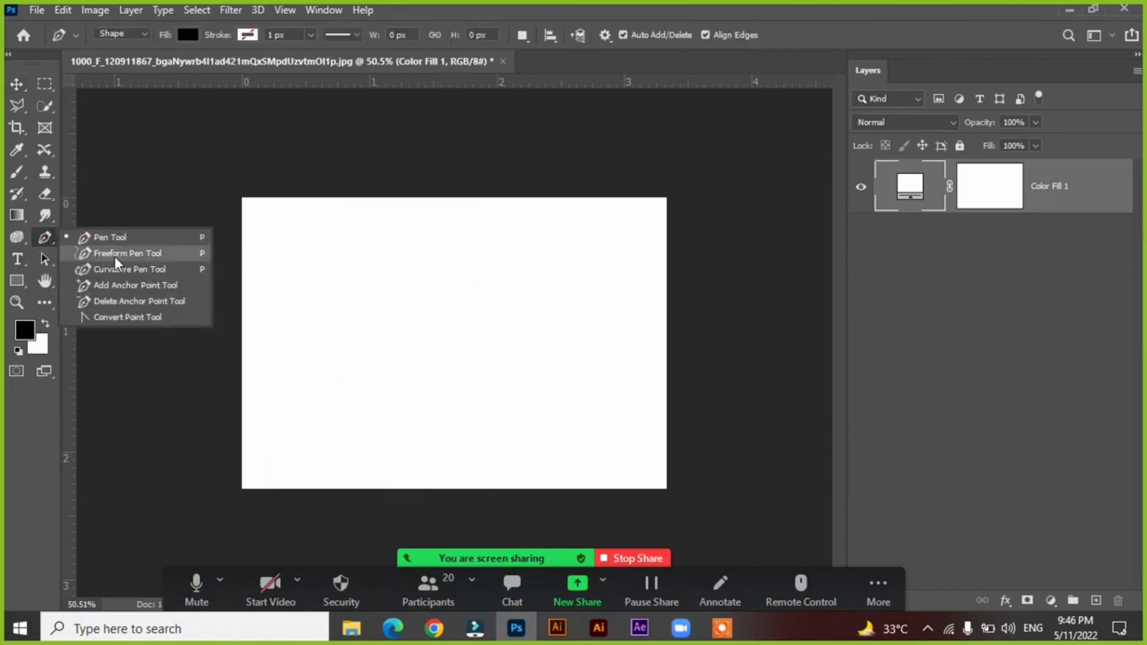
click(113, 237)
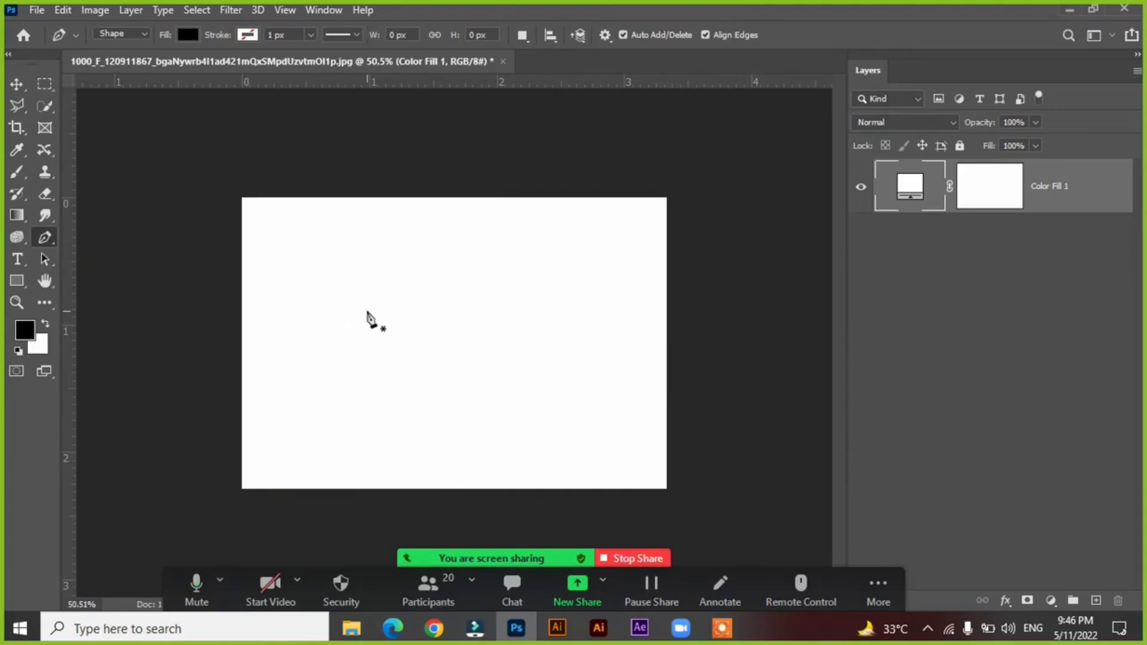
click(351, 627)
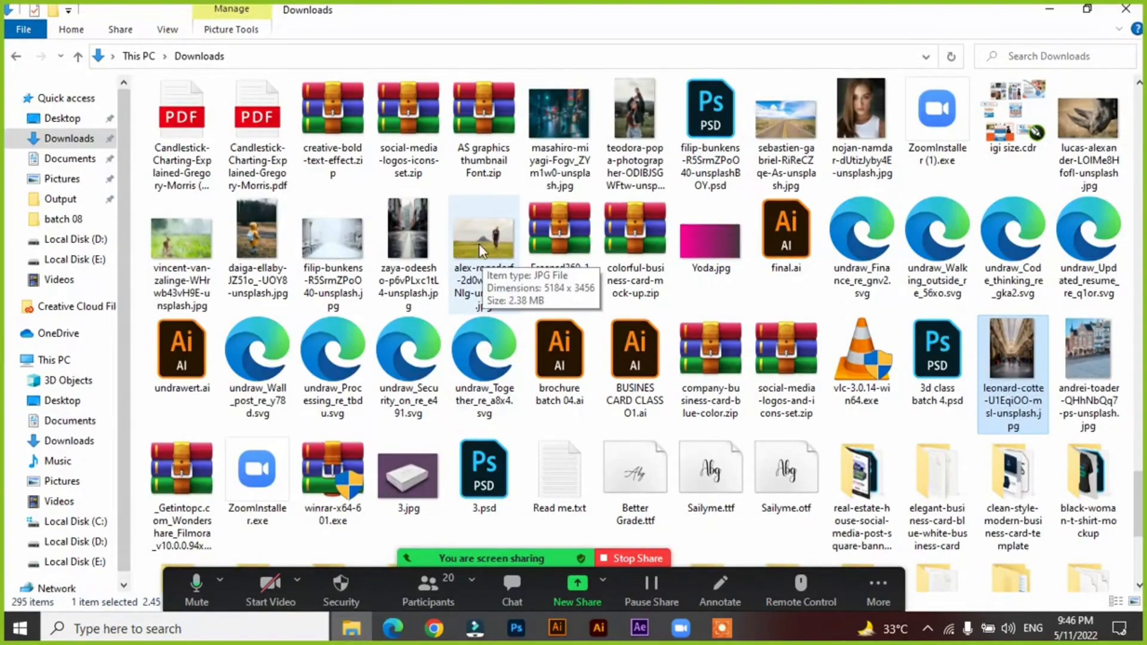
drag(482, 250, 564, 60)
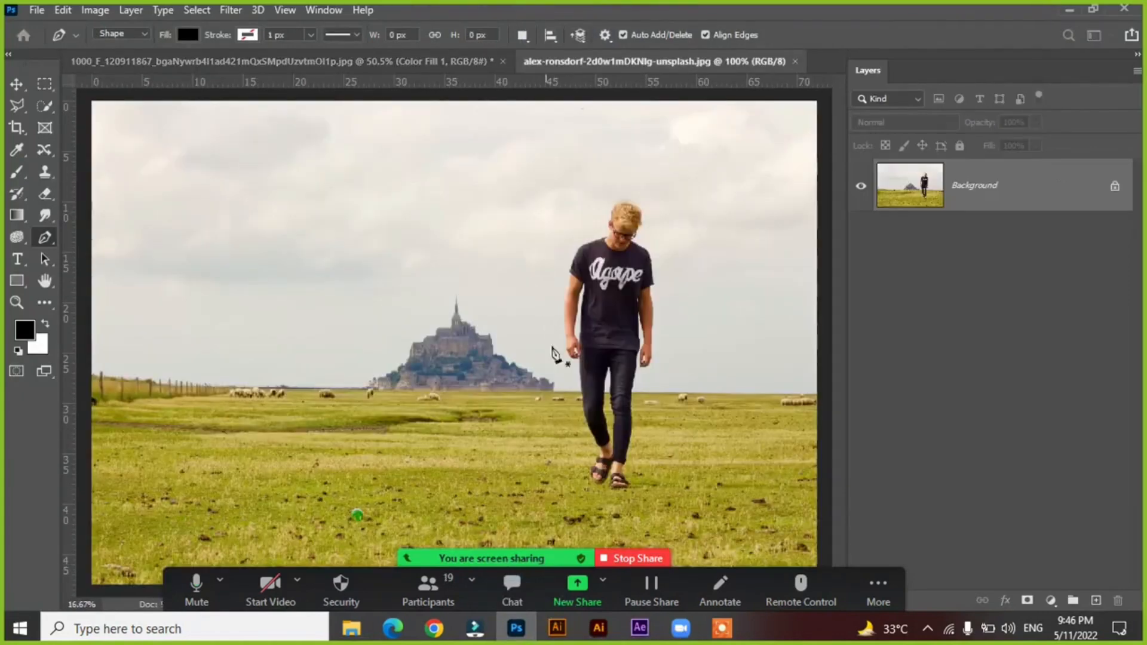
Draw a black-filled Pen shape from beside the man's lower leg up the left side of his body and around his head.
click(579, 421)
click(572, 380)
click(559, 356)
click(556, 317)
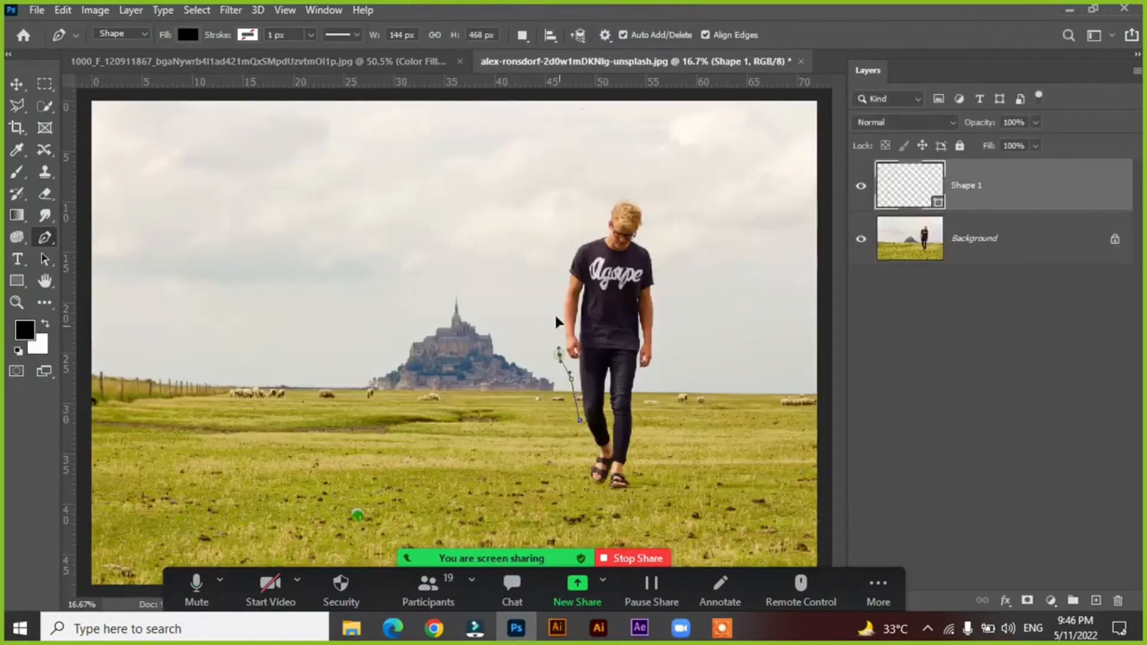
click(556, 275)
click(575, 233)
click(597, 210)
click(618, 183)
click(648, 189)
click(662, 223)
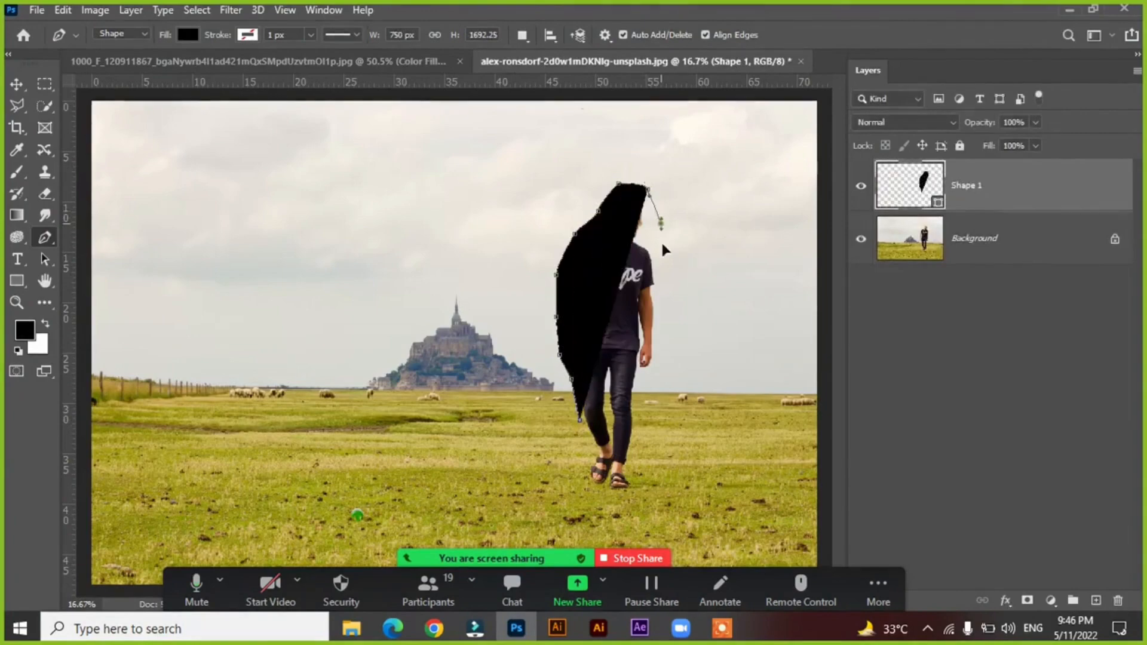
Continue the Pen shape down the right side of the man's body, around his feet, and back to the starting point.
click(666, 267)
drag(668, 315, 661, 368)
click(661, 368)
click(641, 393)
click(639, 428)
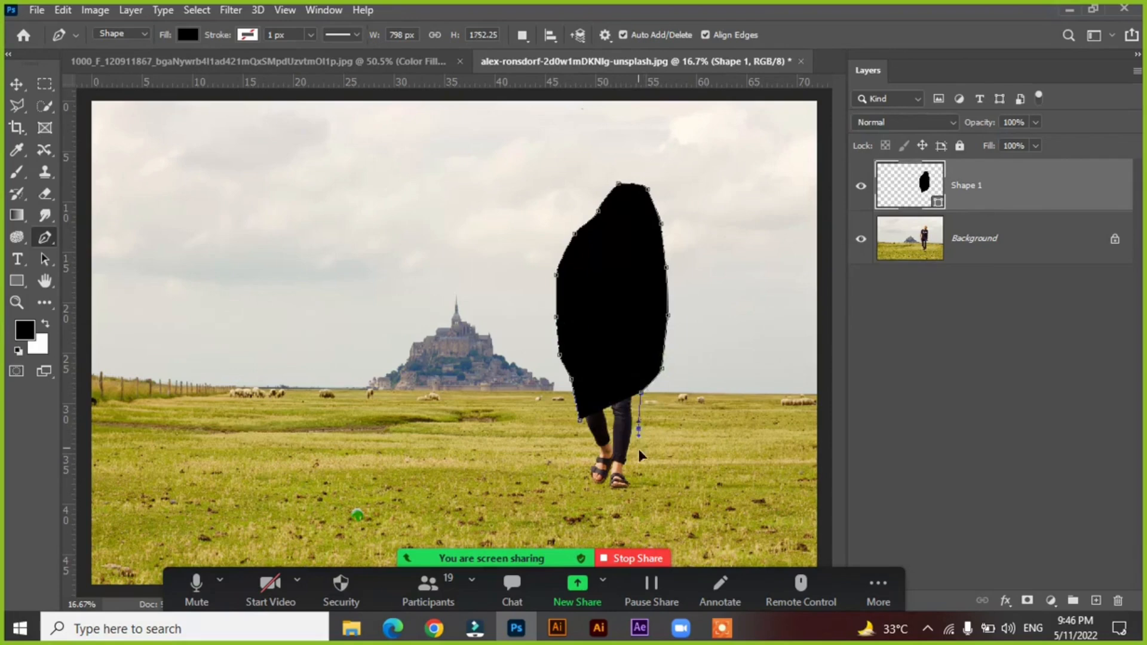
click(639, 451)
click(637, 487)
click(629, 491)
click(592, 492)
click(580, 459)
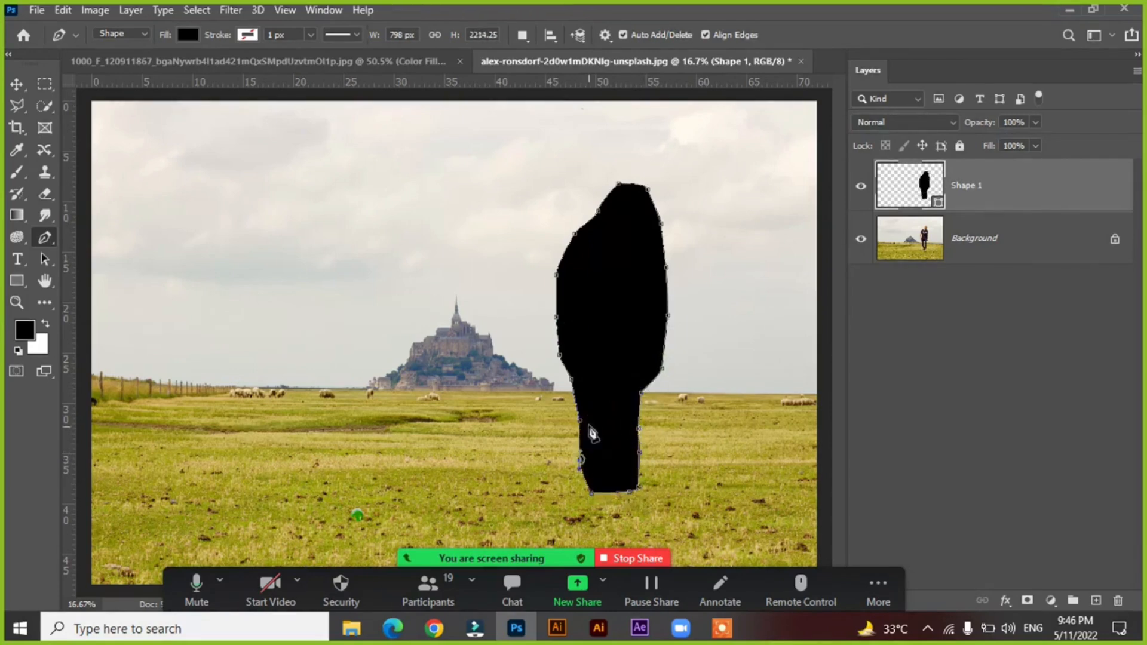
click(581, 421)
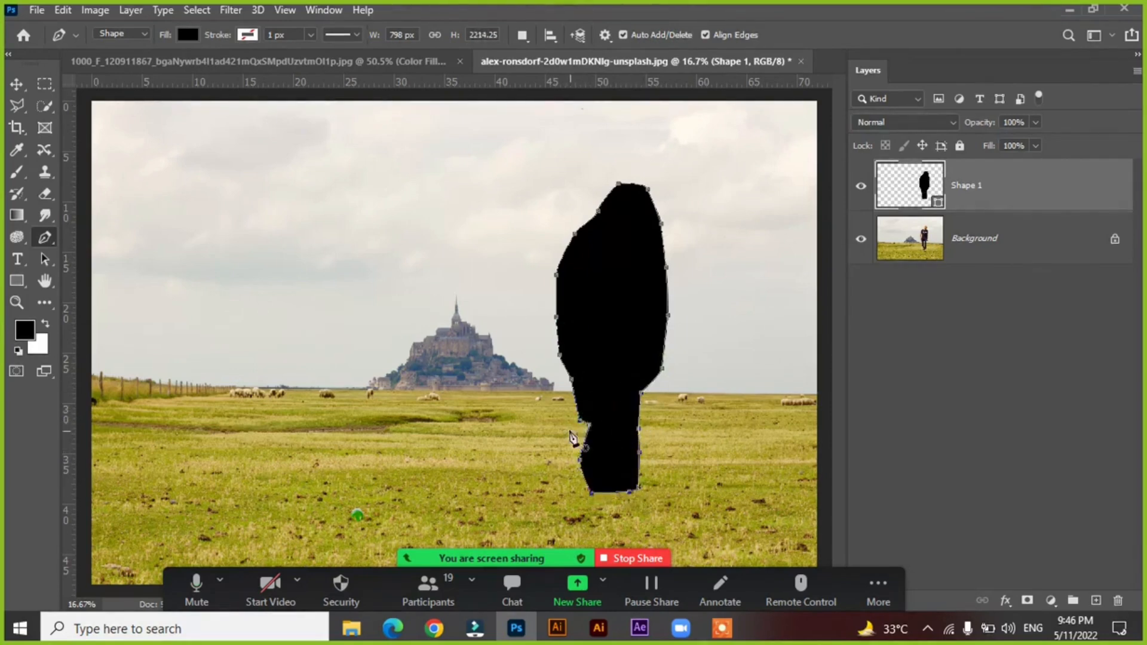
Move the black silhouette off the man toward the castle with the Move tool, then delete it.
click(17, 84)
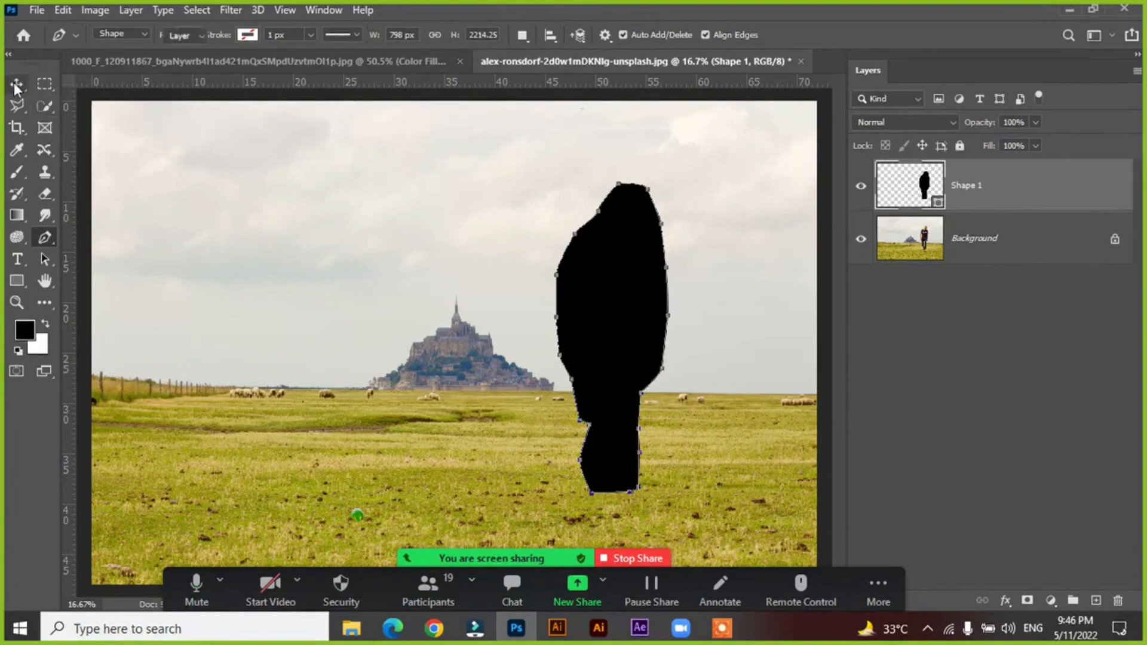
click(679, 282)
drag(630, 282, 381, 282)
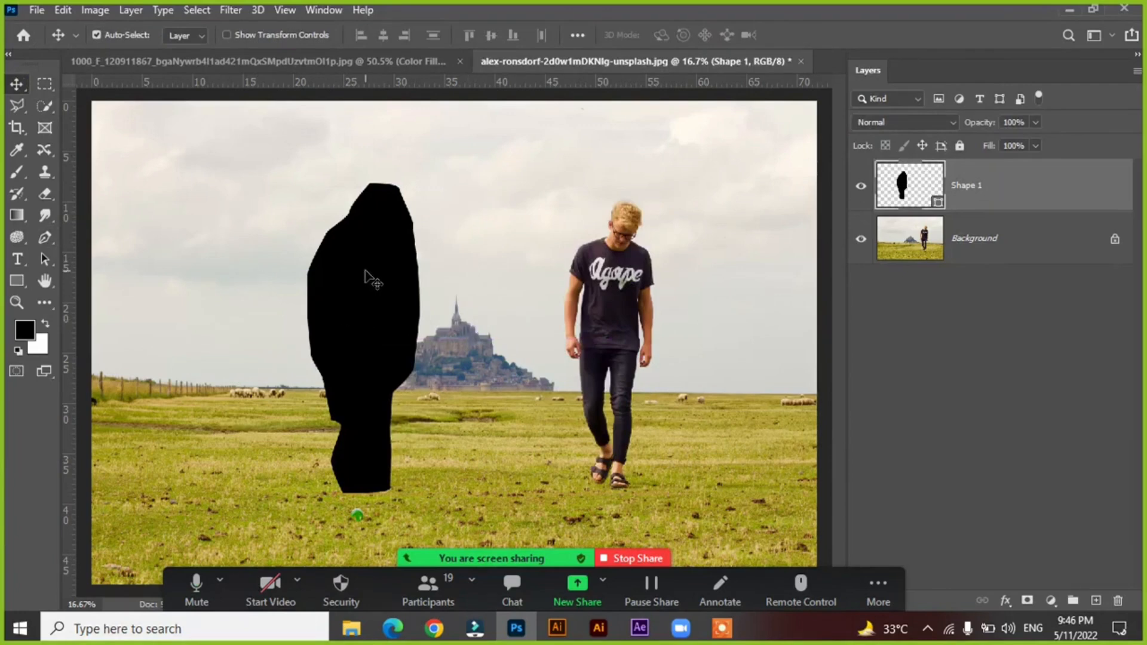
key(Delete)
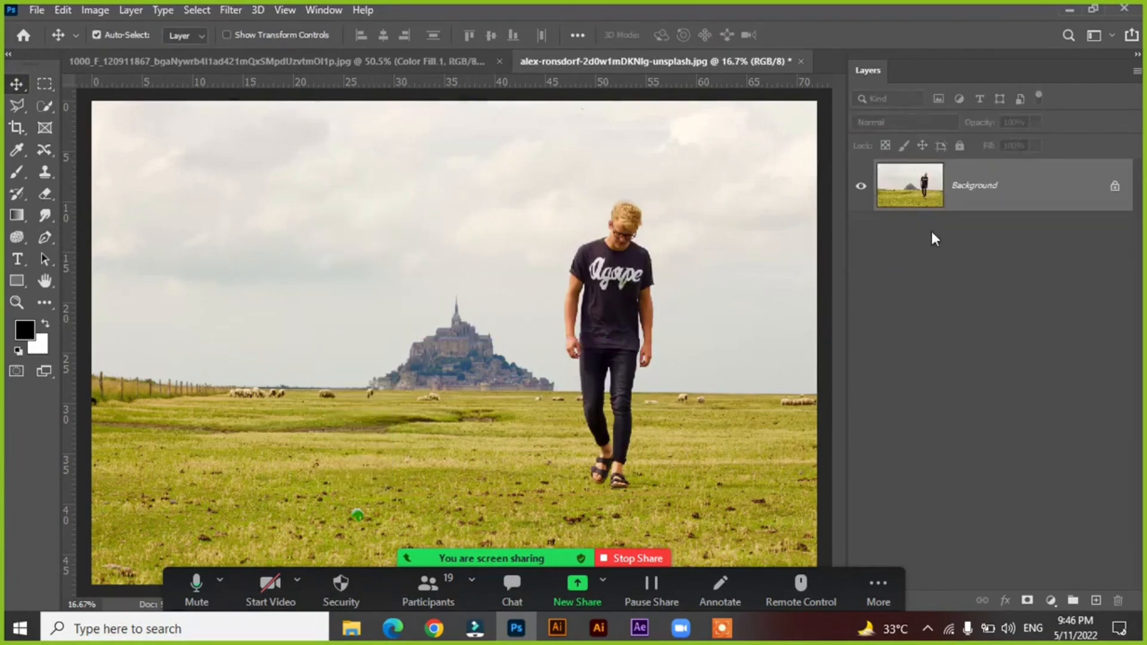
Set the Pen tool to Path mode and trace loosely from beside the man's thigh up his left side and over his head.
drag(44, 237, 77, 240)
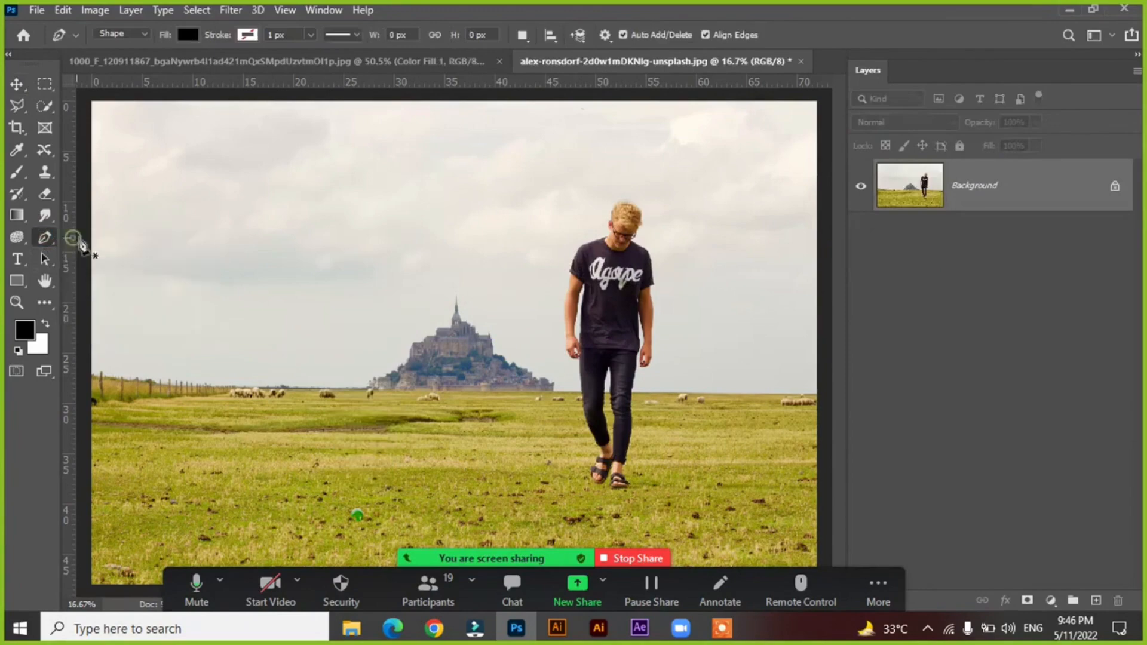
click(121, 34)
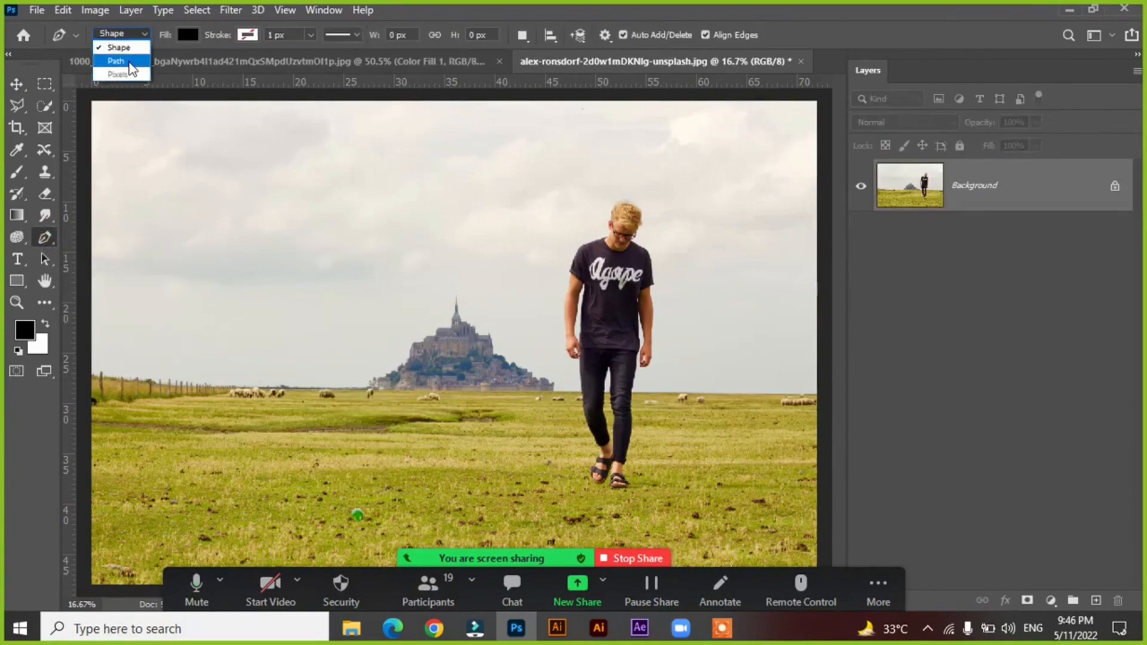
click(129, 62)
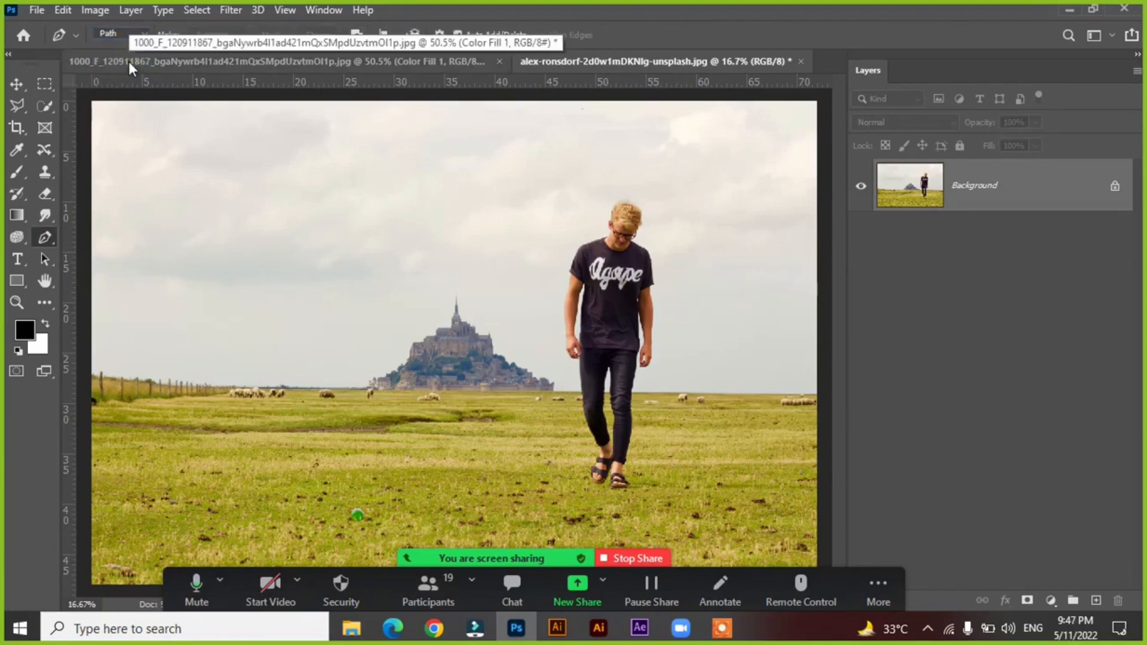
click(571, 373)
click(553, 350)
click(553, 288)
click(554, 251)
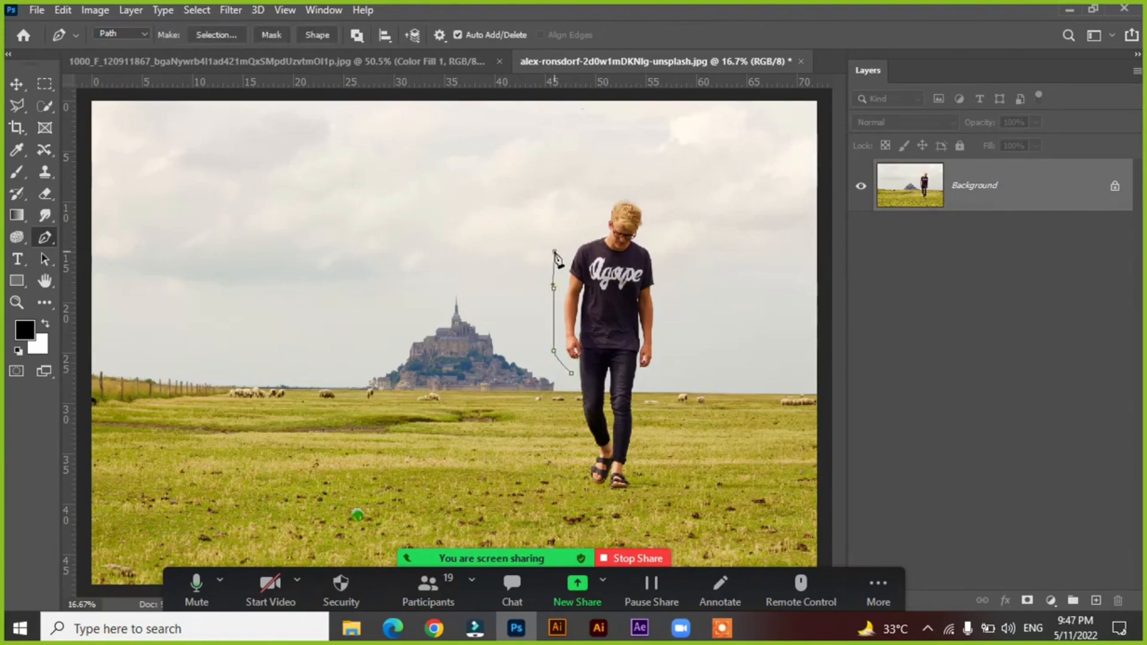
click(591, 228)
click(609, 191)
click(642, 189)
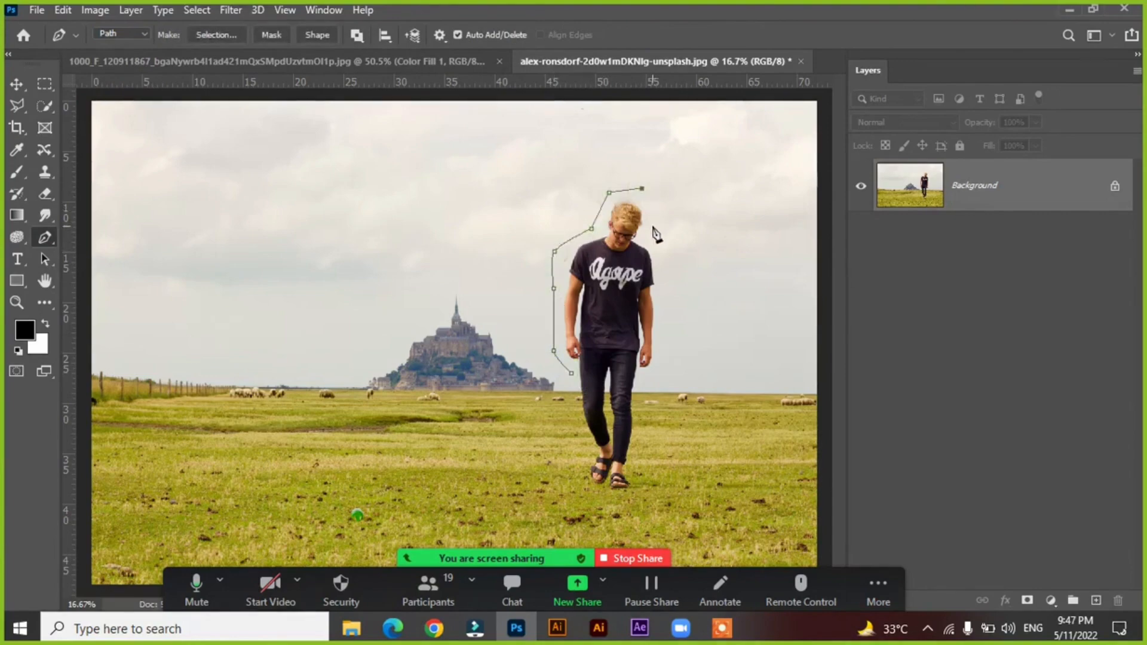
Continue the Pen path from the man's head down the right side of his body to below his feet.
click(659, 267)
click(666, 339)
click(655, 381)
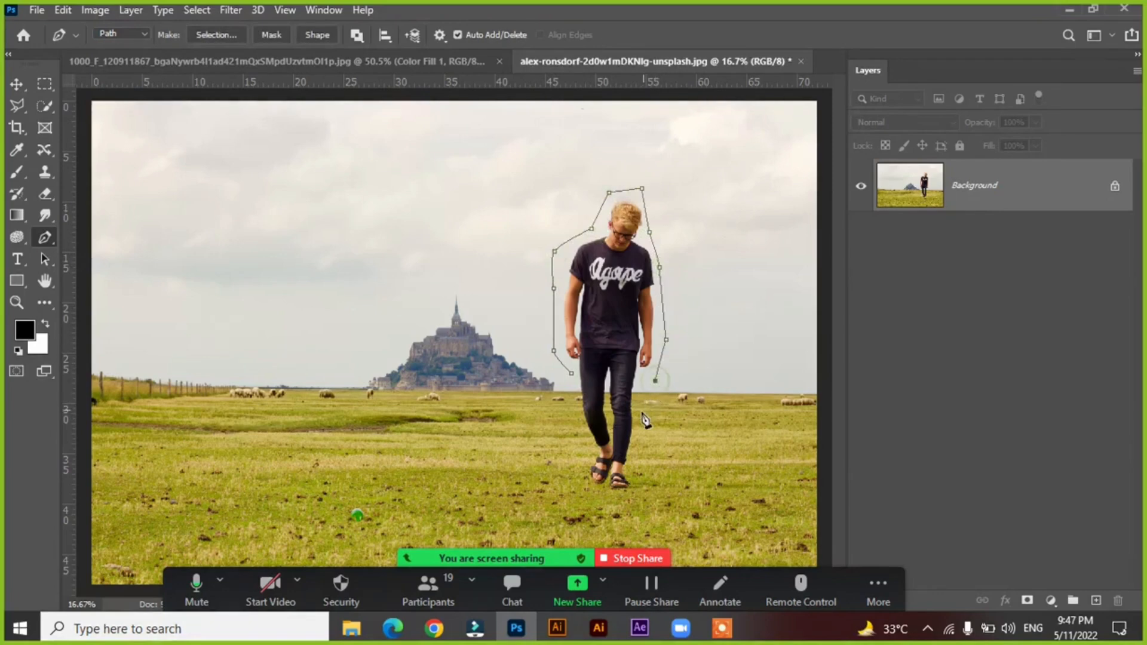
click(641, 412)
click(640, 455)
click(626, 494)
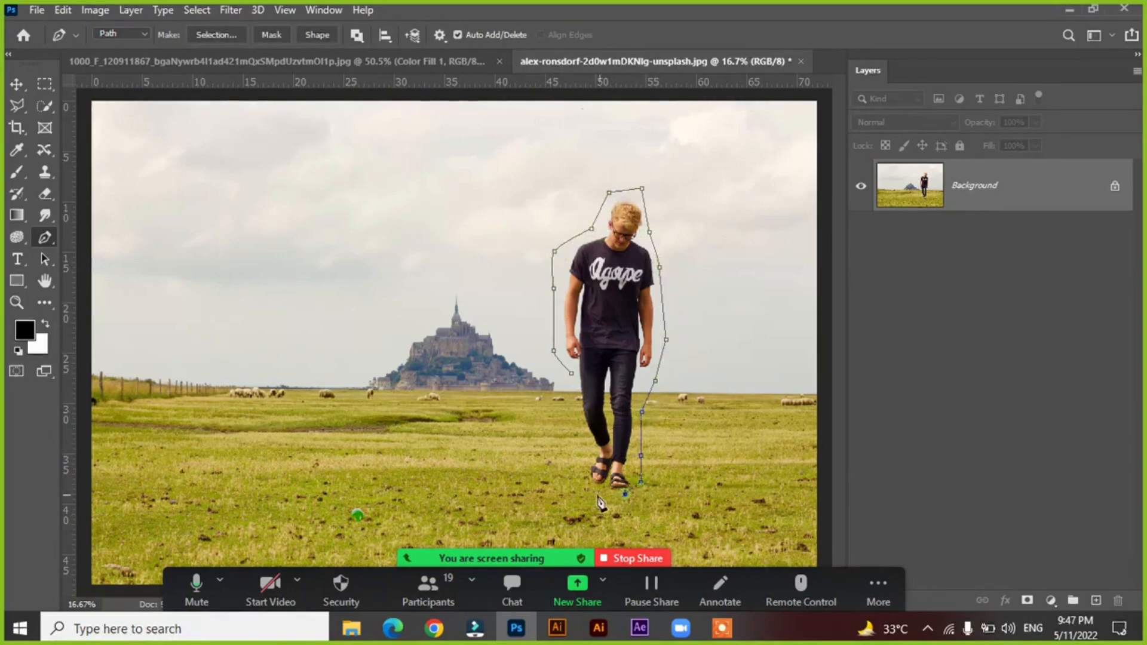
Close the path around his feet and up the left leg, and convert it to a new selection with 0-pixel feather.
click(594, 495)
click(579, 472)
click(578, 448)
click(579, 421)
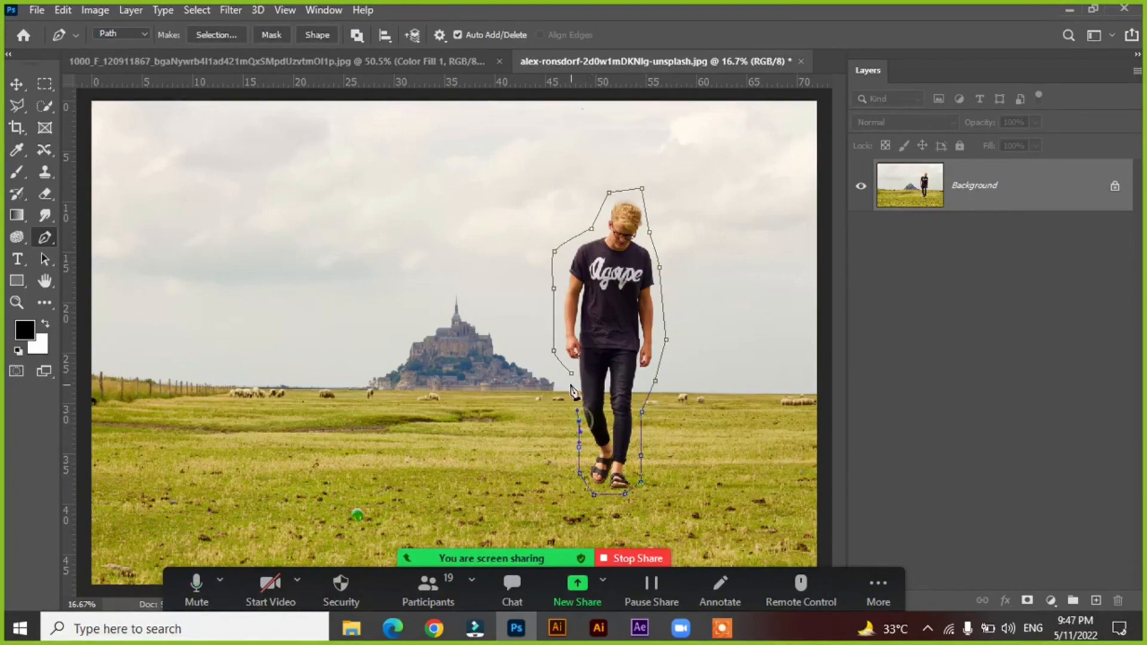
click(571, 373)
right_click(592, 230)
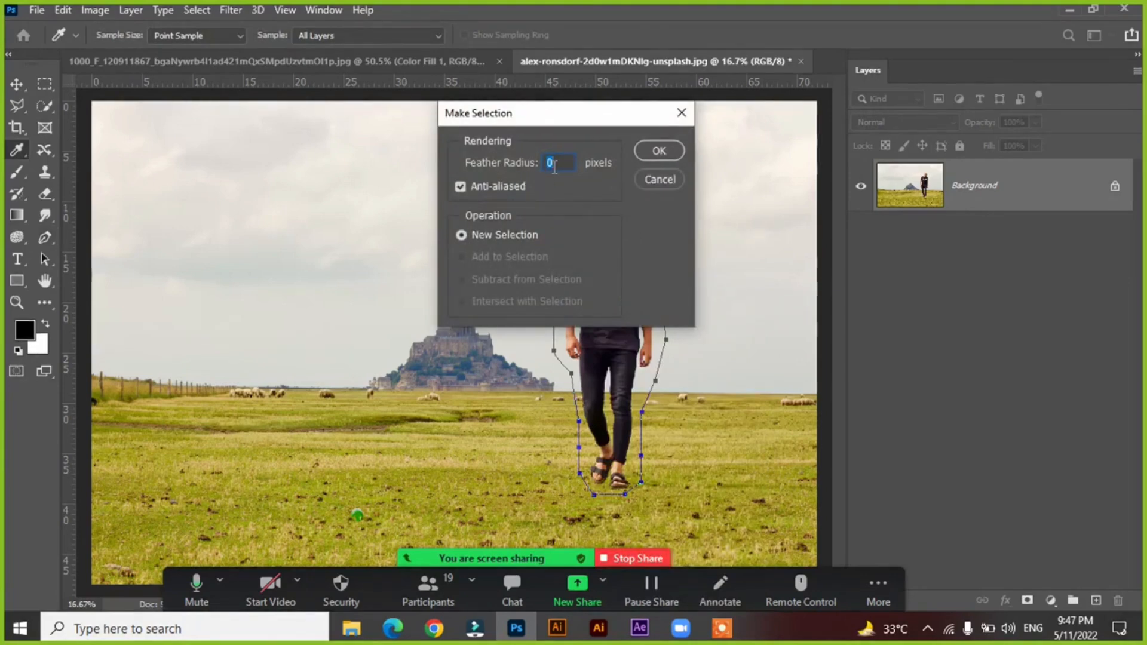
click(666, 151)
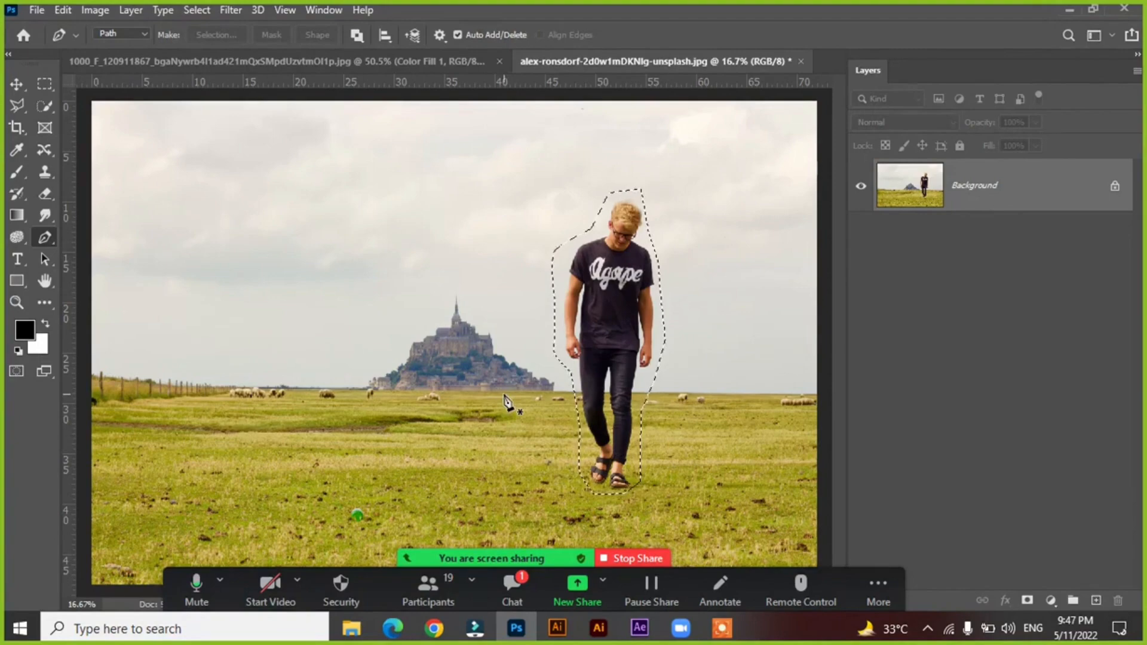
Set the Pen tool to Shape mode and draw a black-filled shape up the man's left side, over his head, and down to his right elbow.
click(118, 33)
click(111, 45)
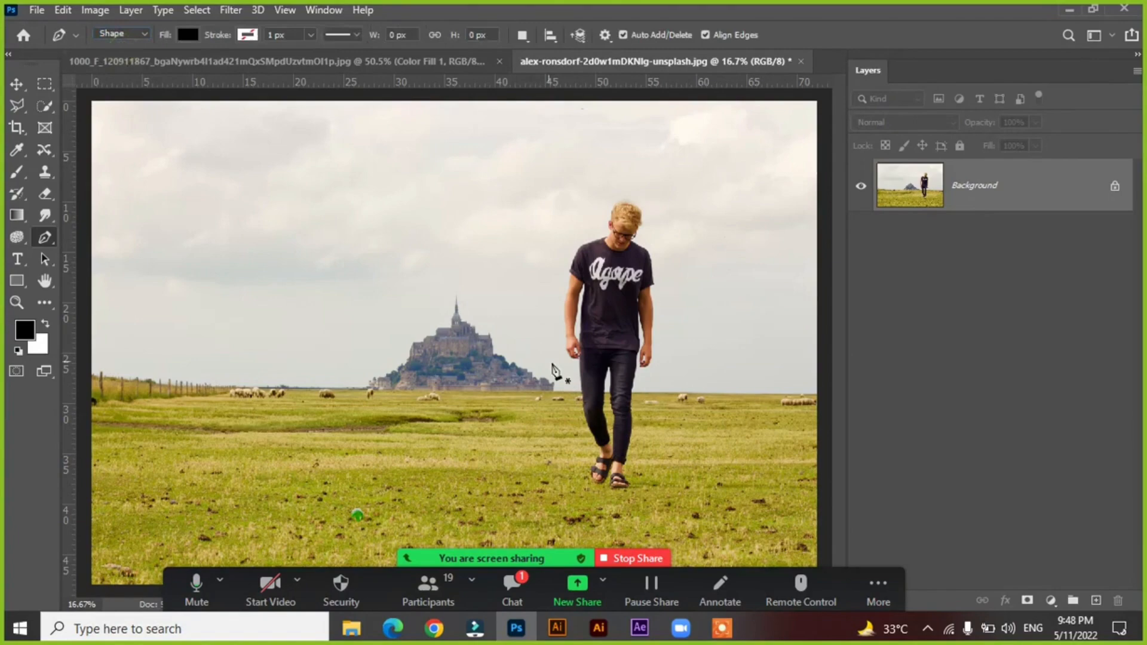
click(562, 368)
click(543, 309)
click(544, 267)
click(579, 225)
click(605, 202)
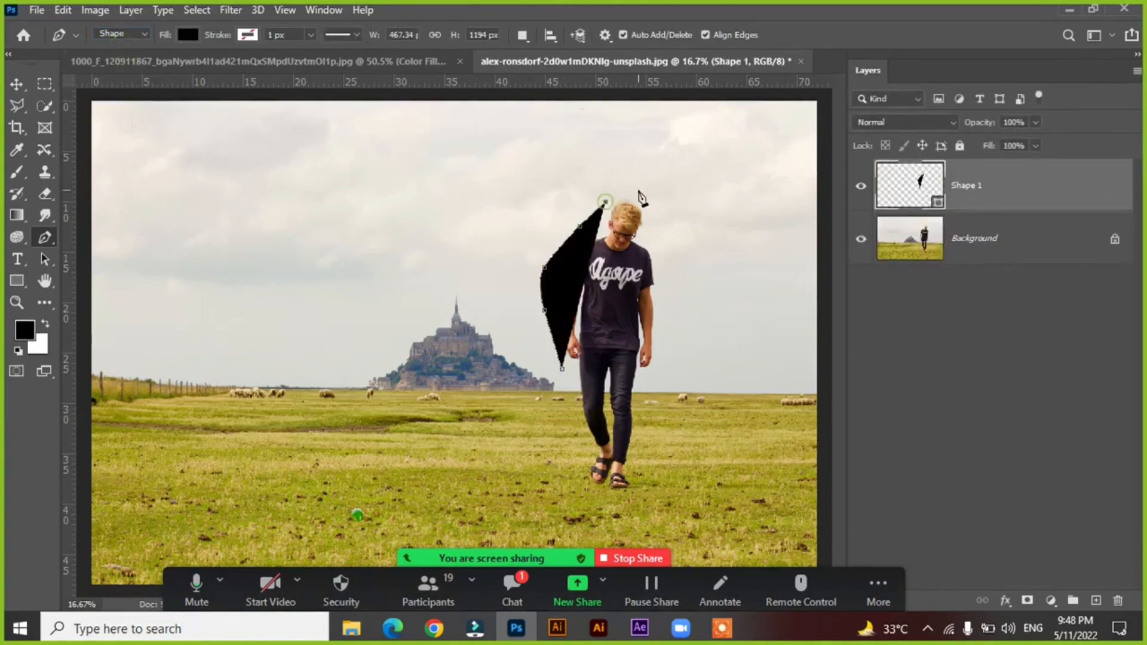
click(638, 190)
click(651, 232)
drag(662, 272, 664, 298)
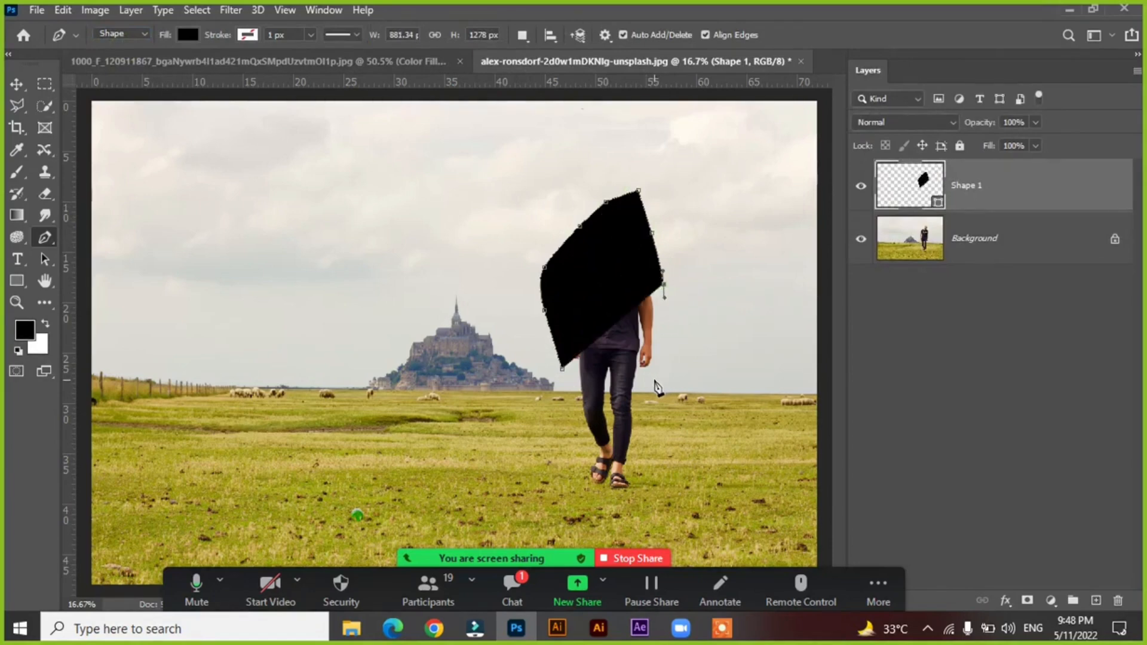
Continue the black shape down the man's right leg, under his feet, and up the left leg to its starting point.
click(659, 366)
click(640, 376)
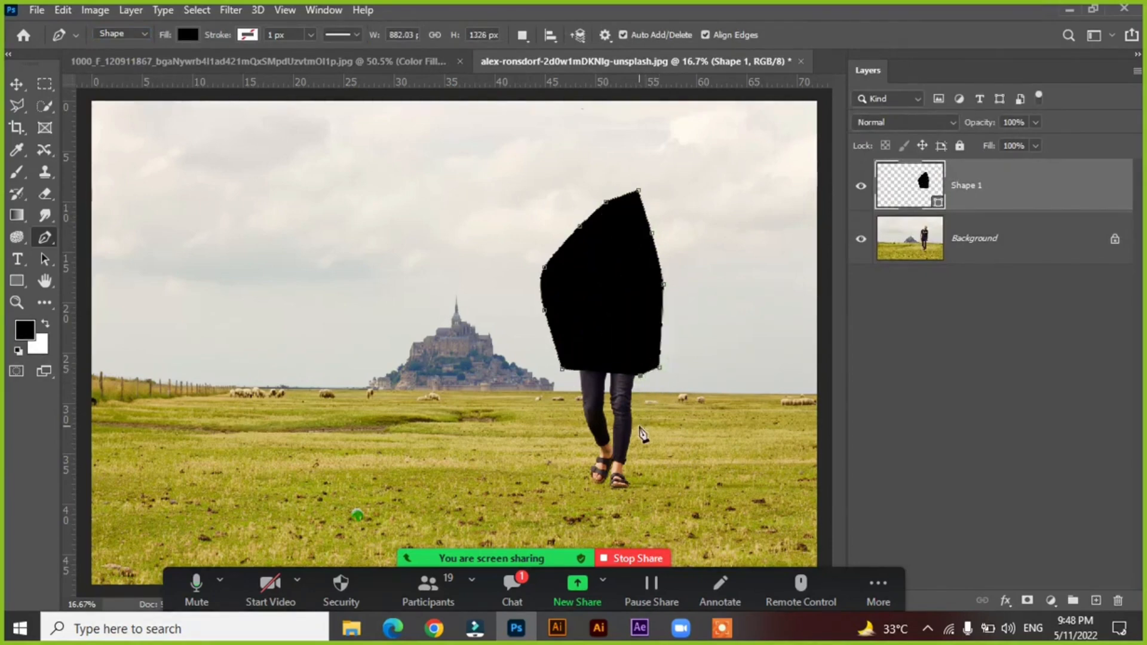
click(639, 426)
click(643, 481)
click(573, 491)
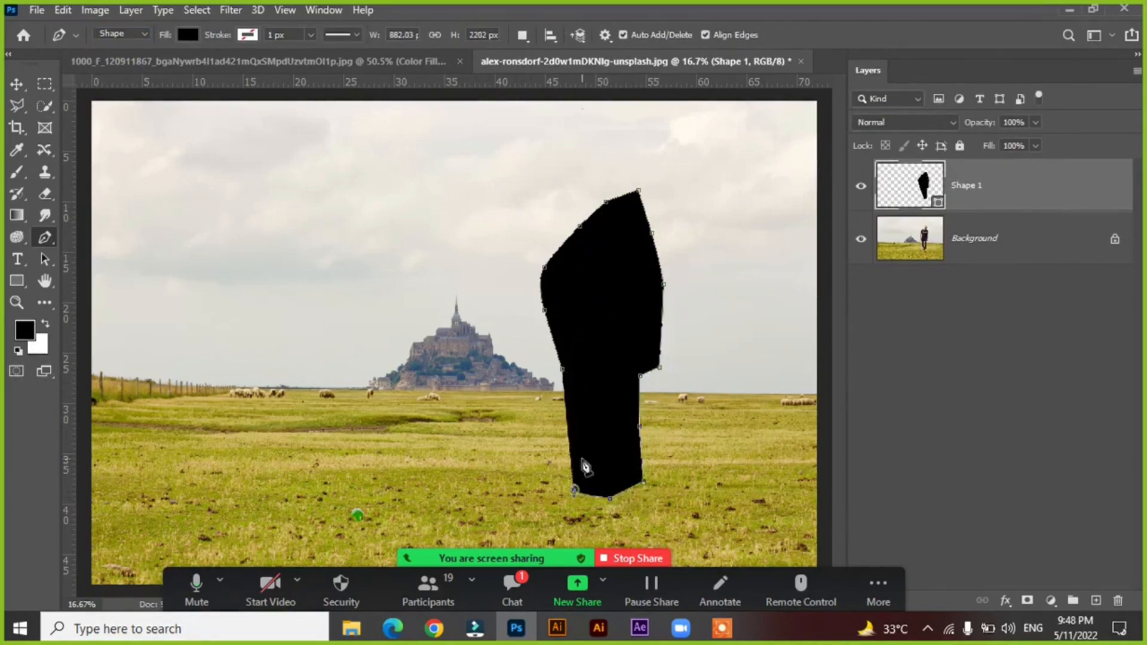
click(582, 459)
click(569, 406)
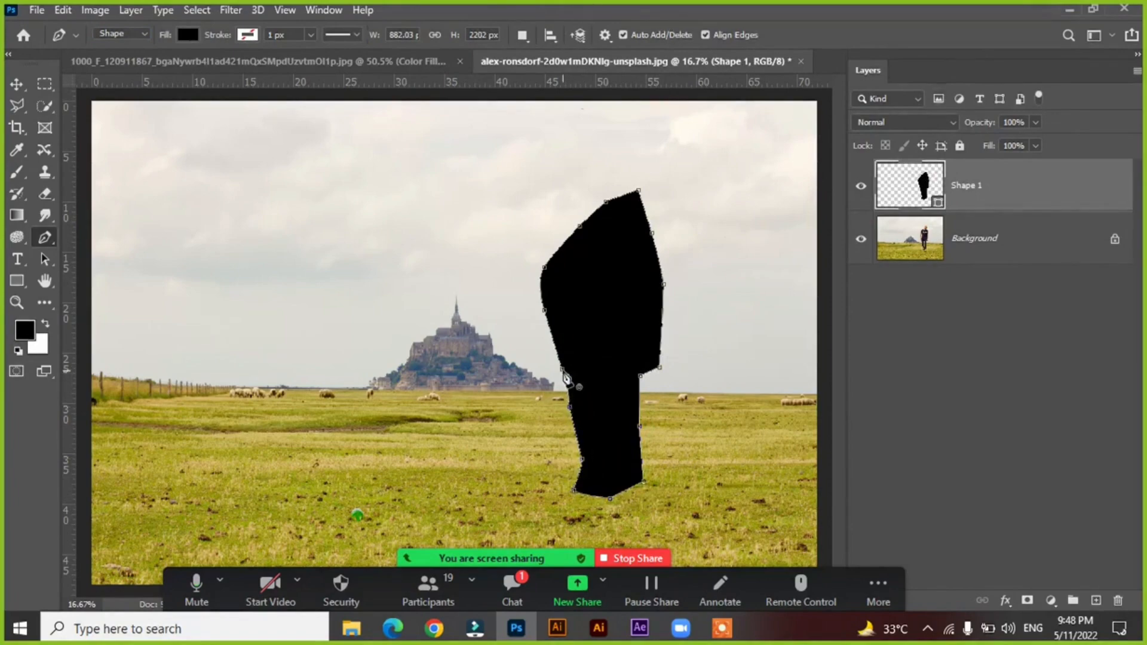
click(566, 379)
Try moving the black silhouette off the man to the left past the castle, then undo the move.
key(v)
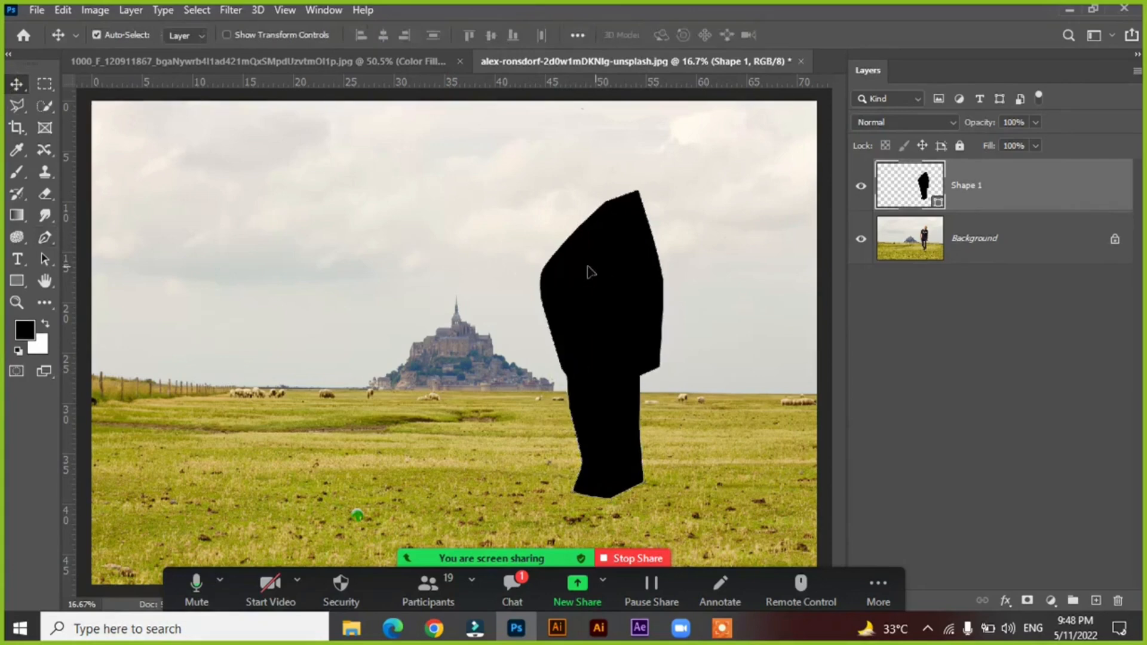
drag(590, 272, 328, 270)
key(ctrl+z)
click(43, 113)
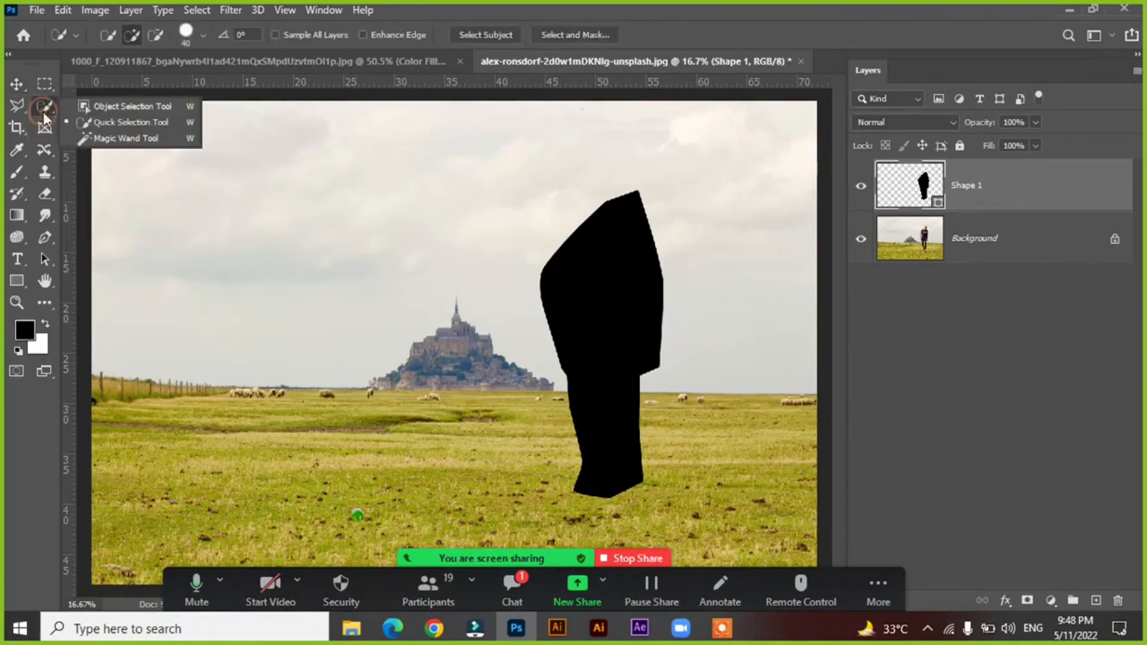
click(3, 87)
click(14, 83)
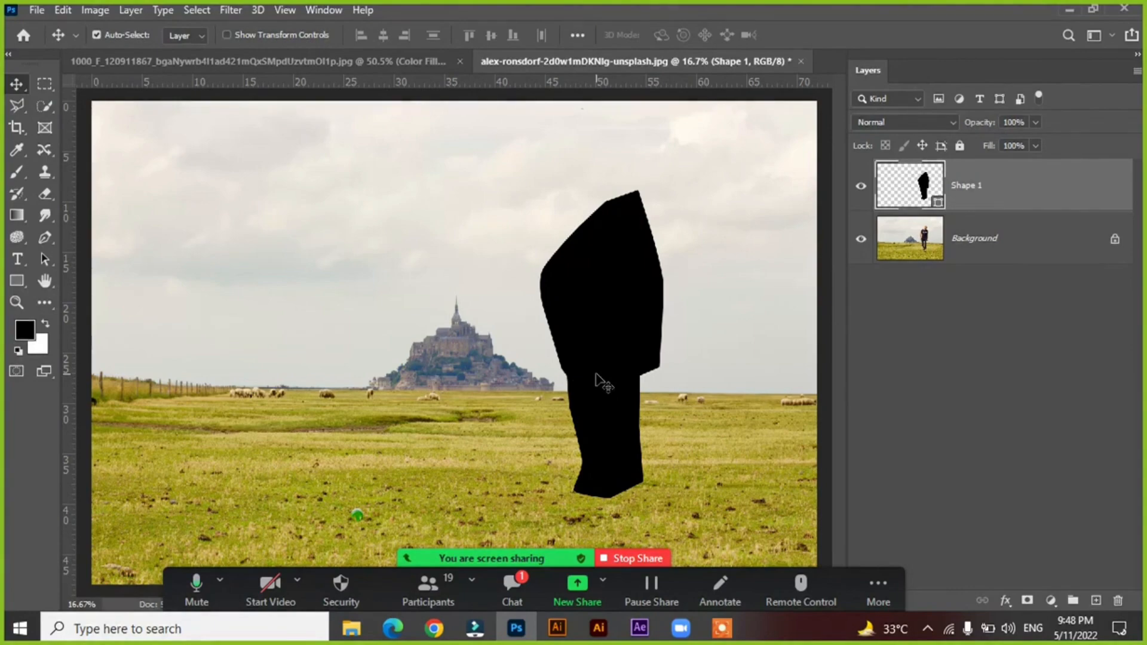
Load the outline of the Shape 1 silhouette as a selection and hide the Shape 1 layer.
click(568, 334)
ctrl+click(924, 190)
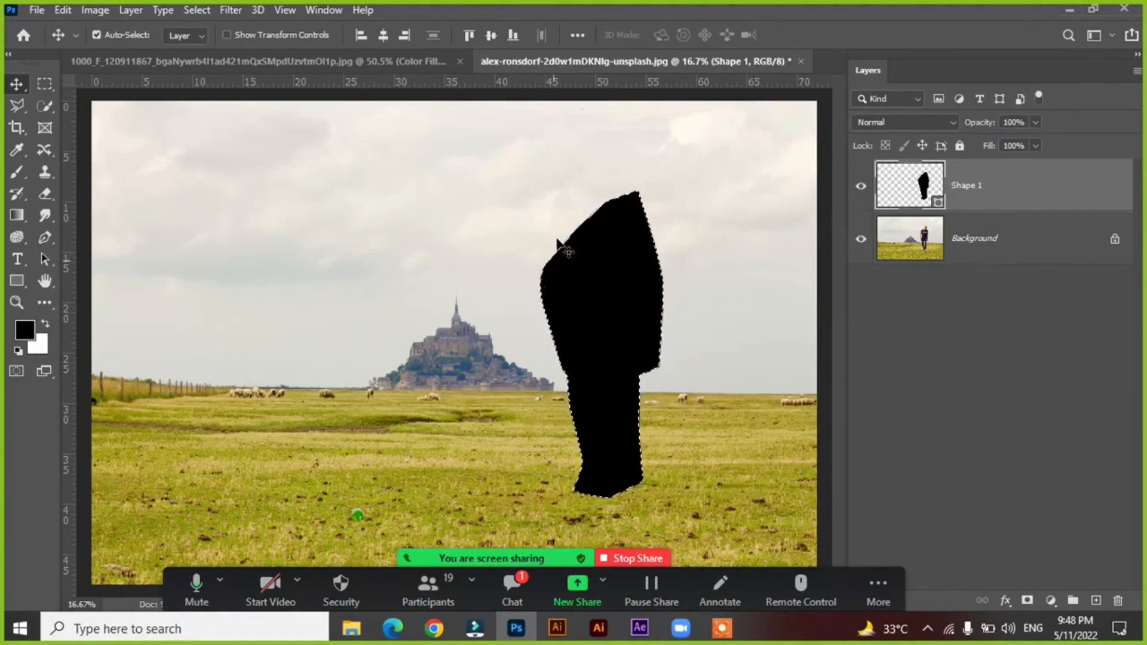
click(861, 186)
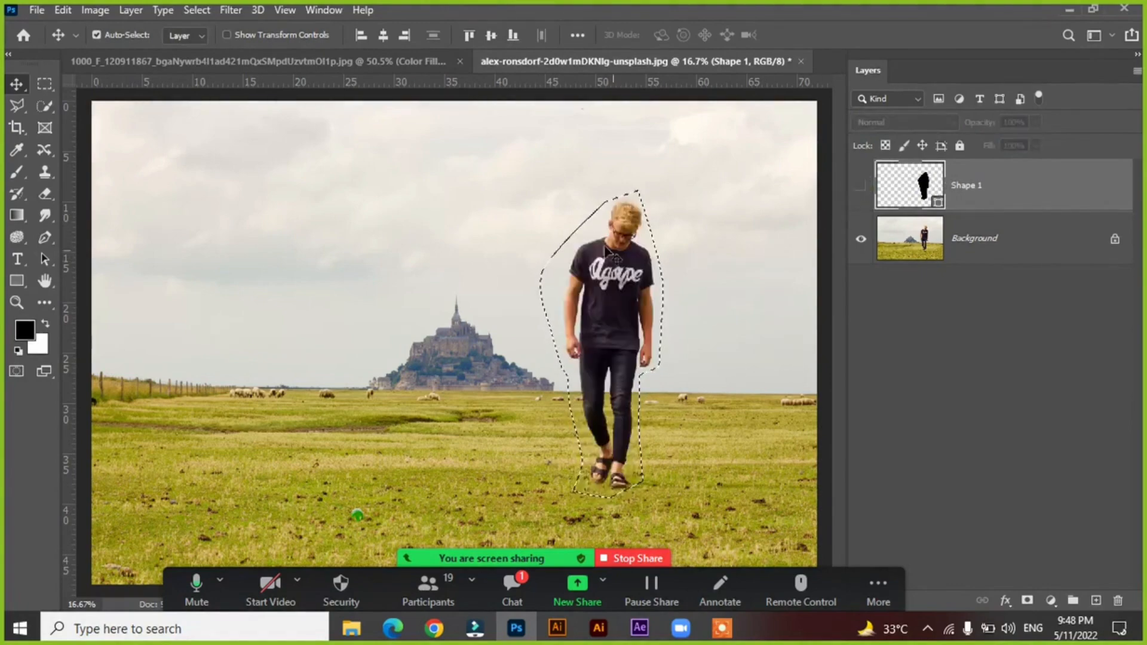
Unlock the Background layer and delete the selected area containing the man from the photo.
click(927, 251)
click(1114, 240)
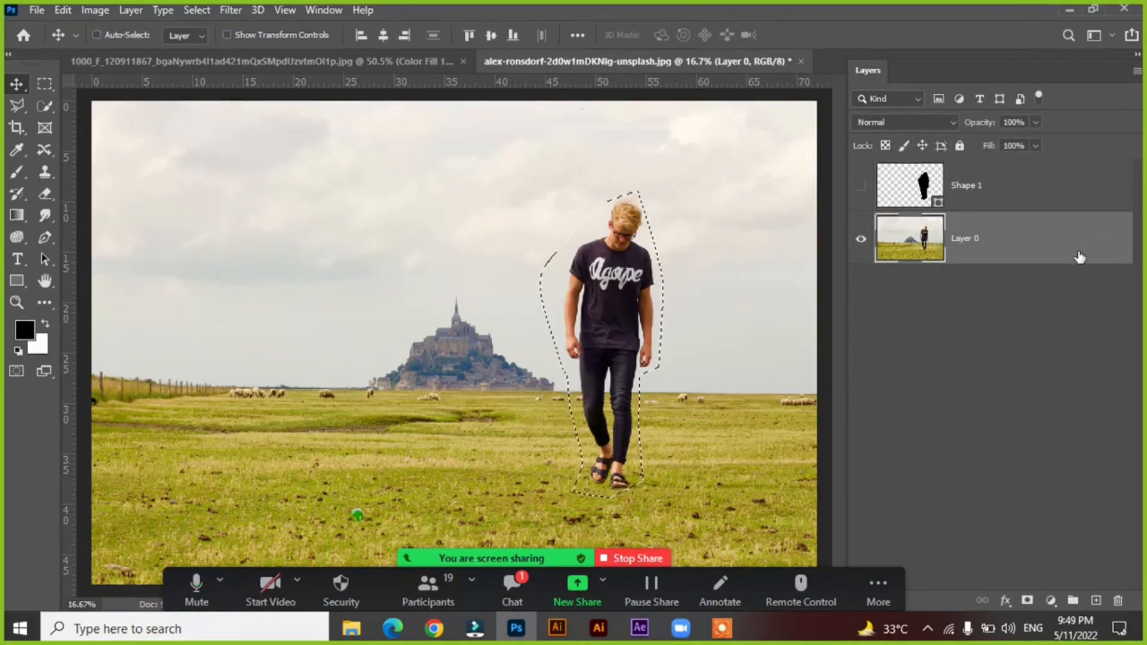
key(Delete)
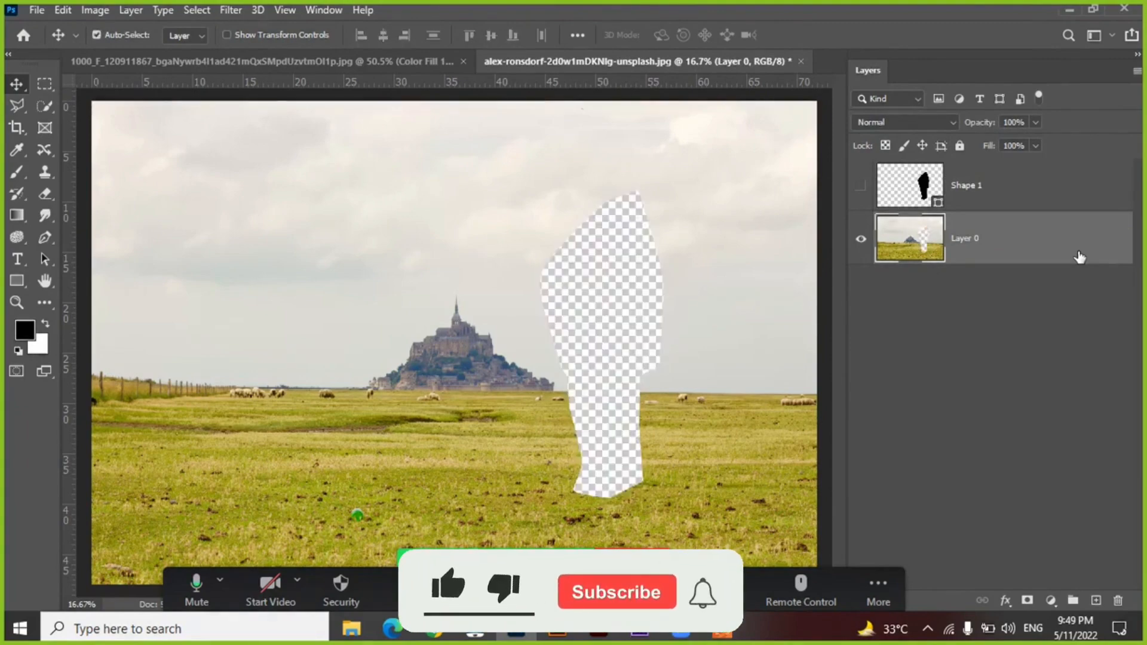
Undo the cutout and the related layer changes, then delete the black silhouette shape.
click(891, 189)
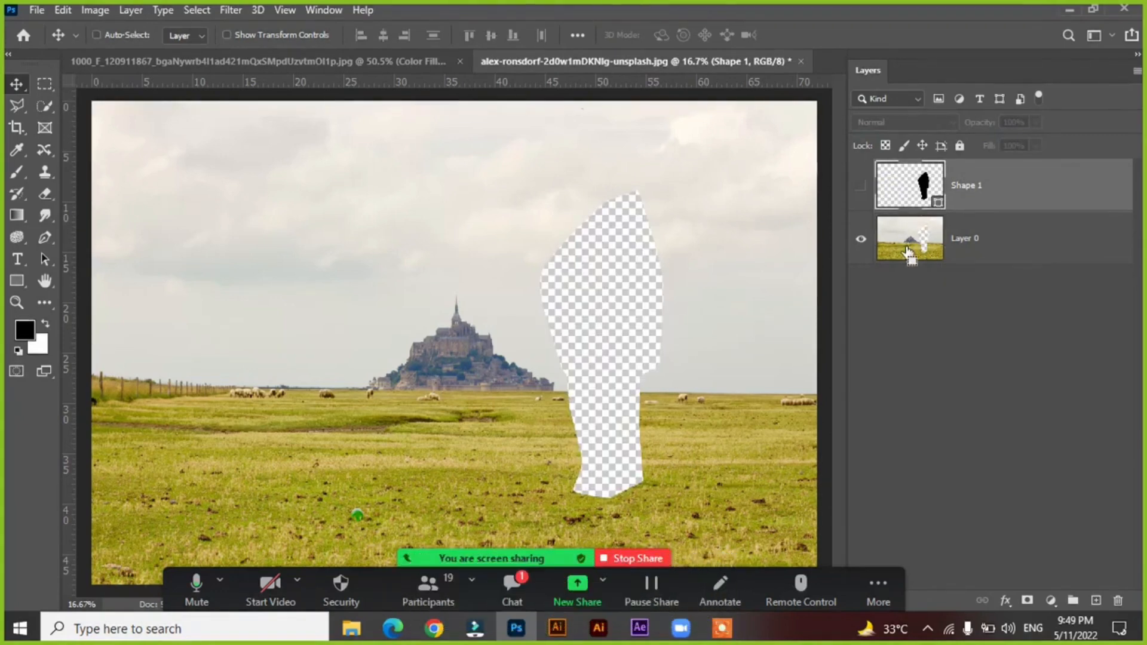
key(ctrl+z)
key(ctrl+z)
key(ctrl+z)
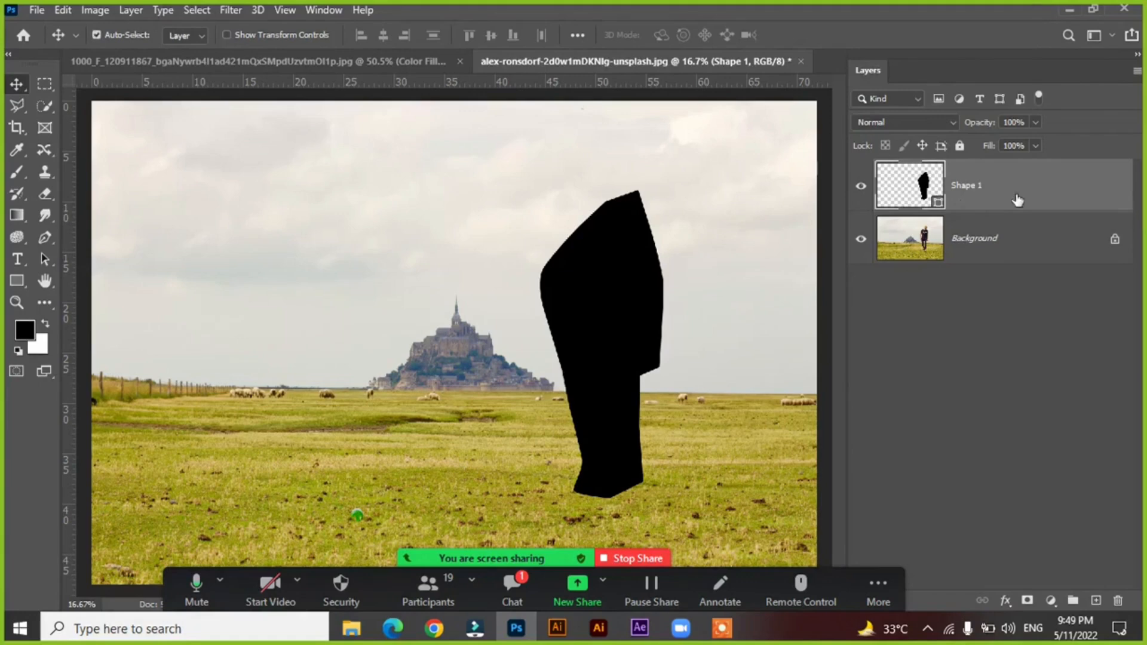
drag(598, 268, 575, 238)
key(Delete)
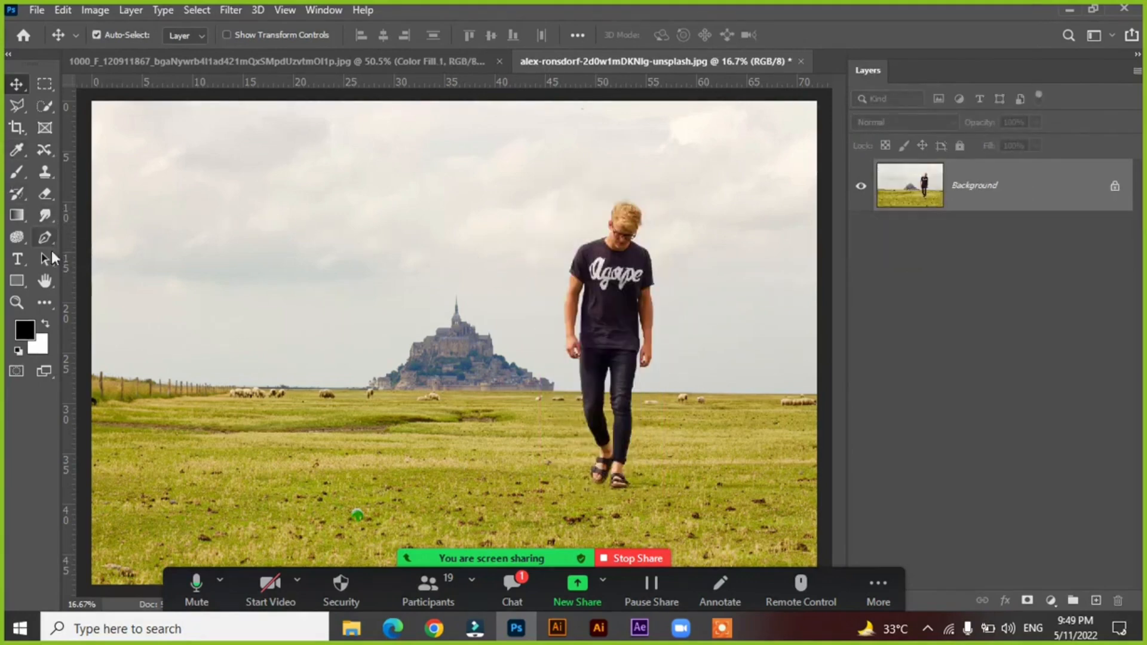
Draw a black circle about 1788 px across with the Ellipse tool and move it over the castle.
click(14, 285)
click(190, 307)
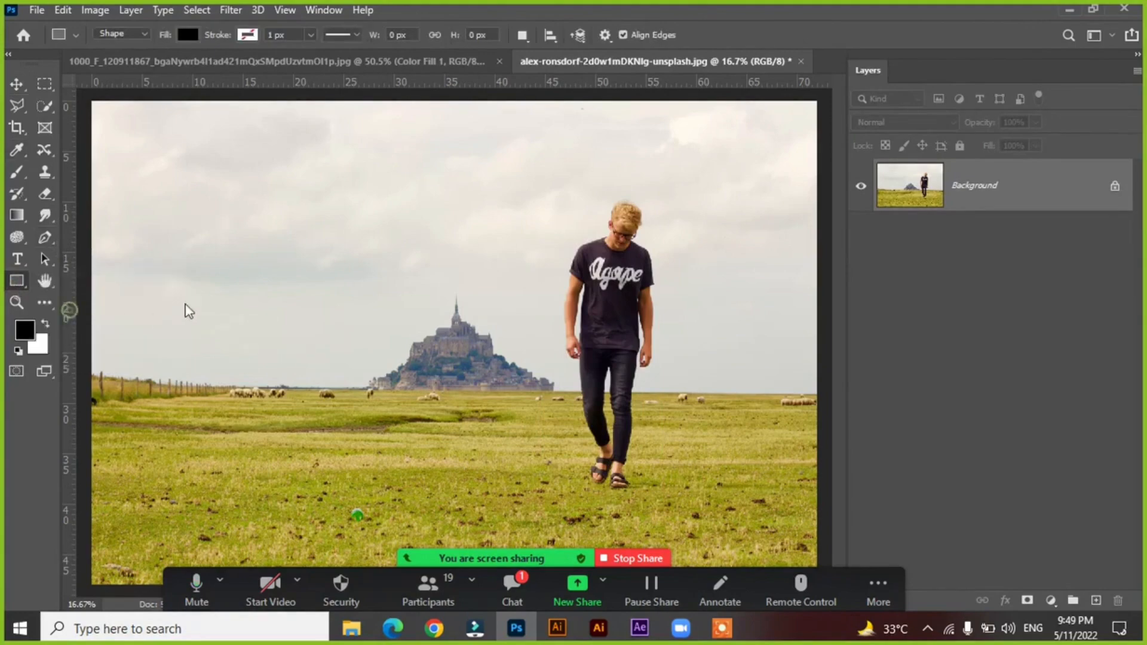
drag(218, 199, 467, 449)
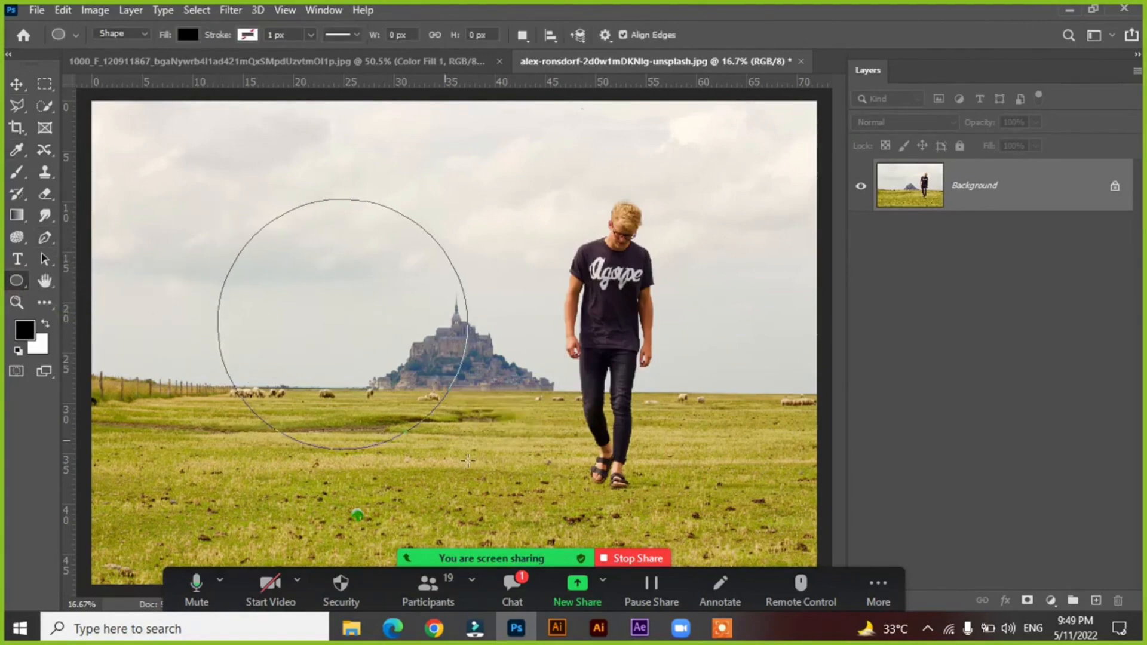
click(17, 84)
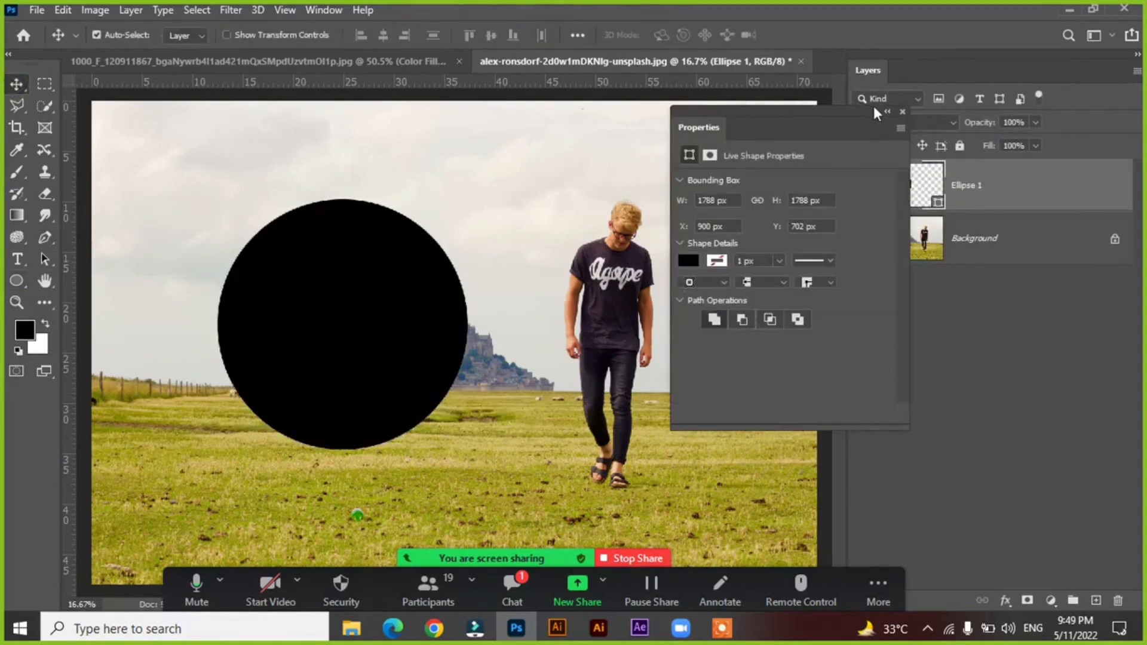
click(902, 112)
drag(384, 275, 483, 300)
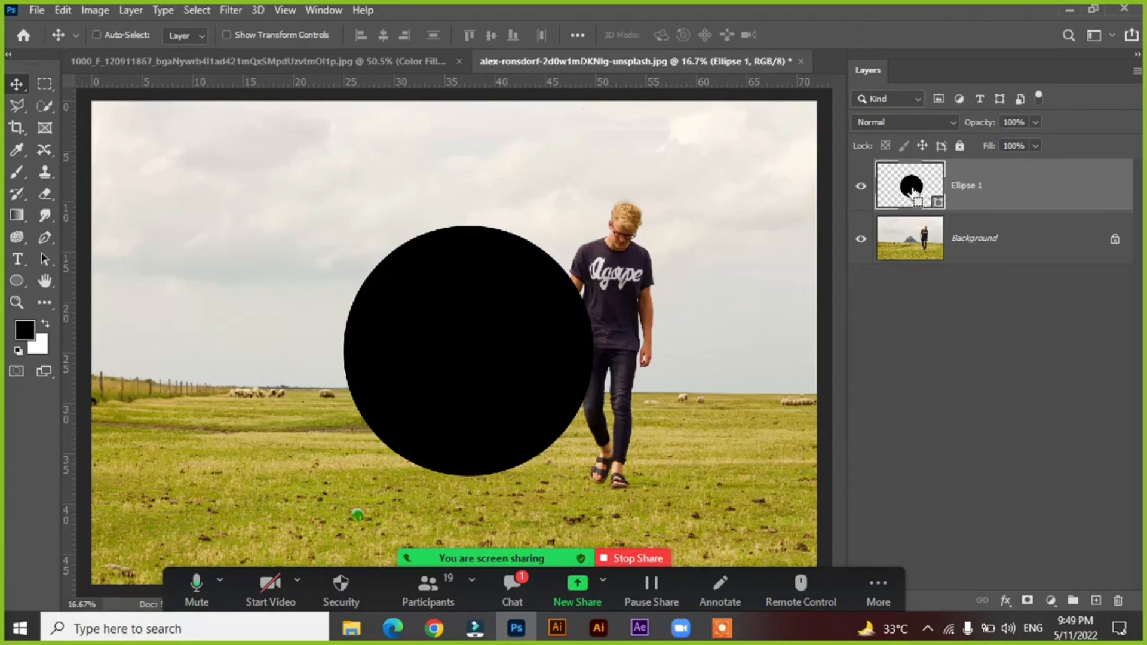
Load the circle as a selection, unlocking the Background layer and hiding the Ellipse 1 layer.
ctrl+click(912, 190)
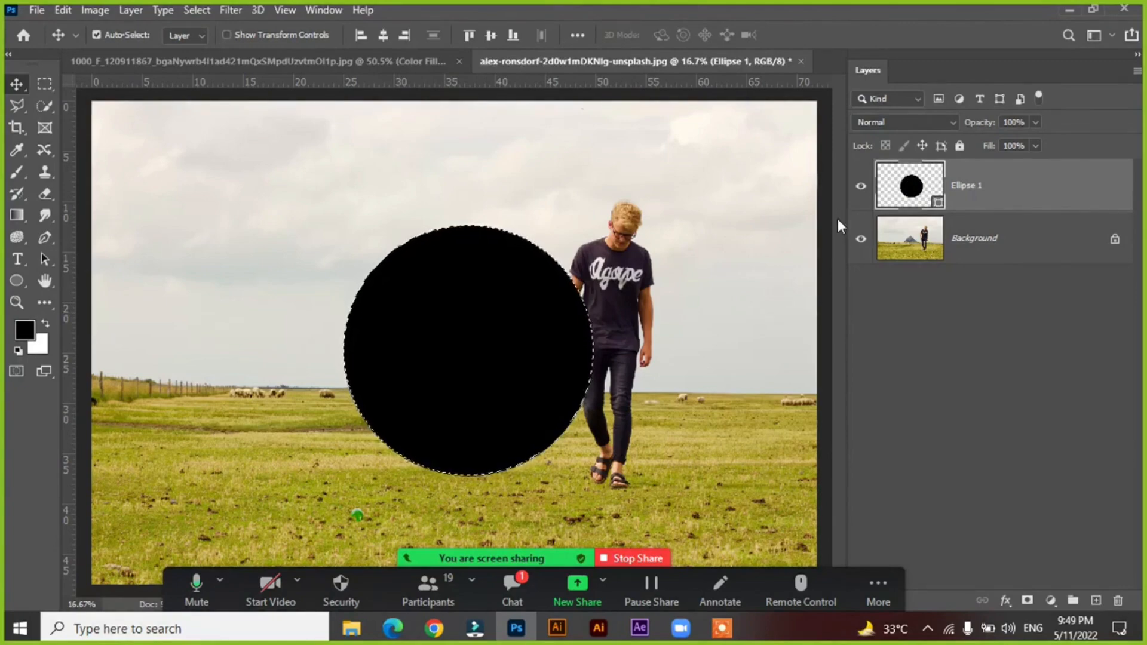
click(1114, 238)
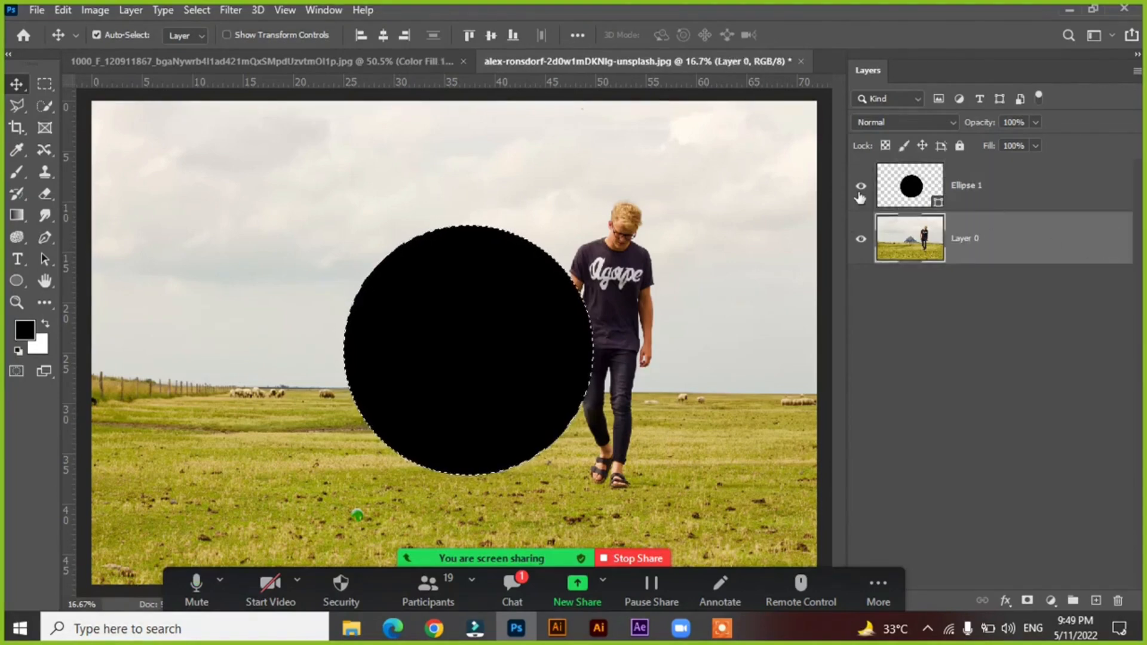
click(905, 197)
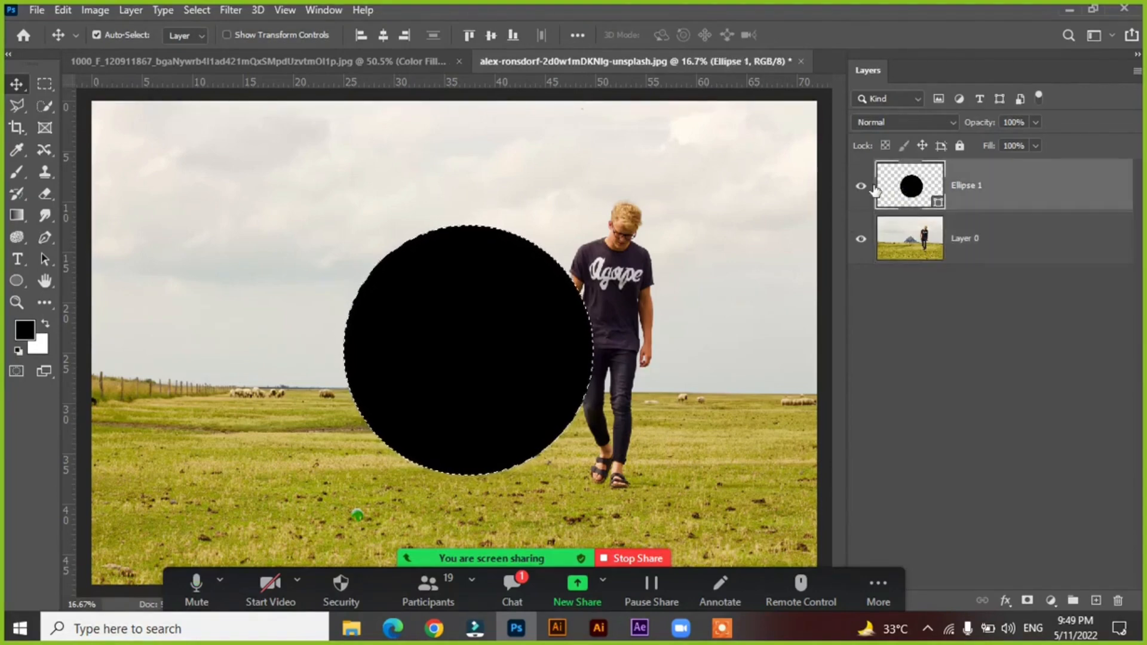
click(862, 187)
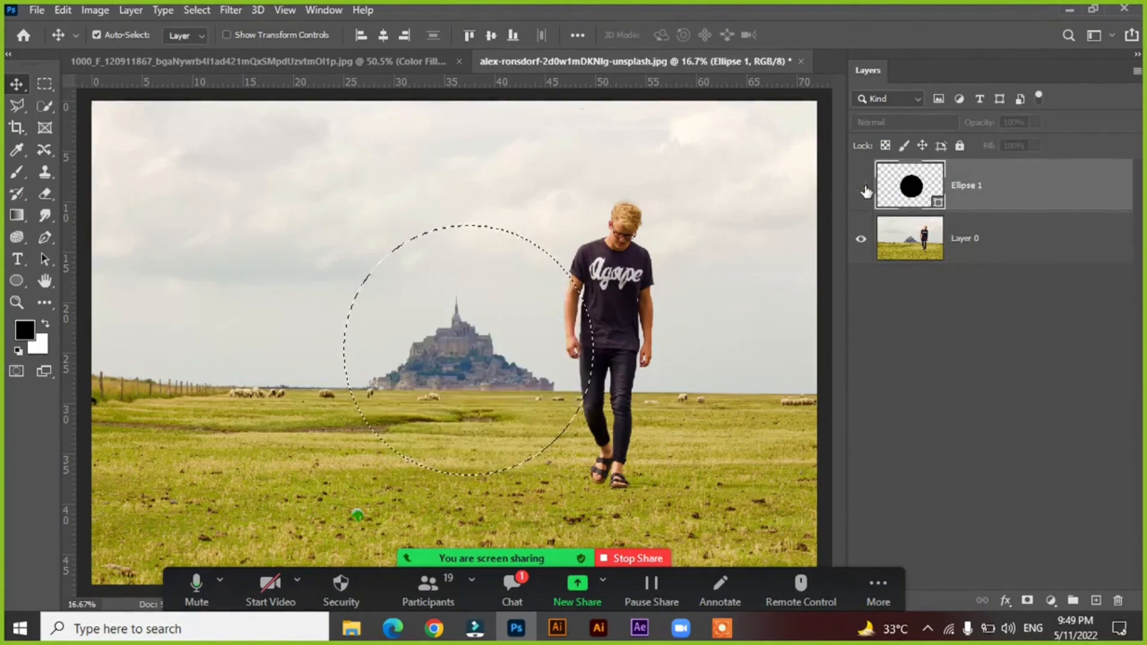
Copy the circular selection of the photo from Layer 0 to a new layer, and temporarily hide Layer 0 to check the copy.
click(884, 256)
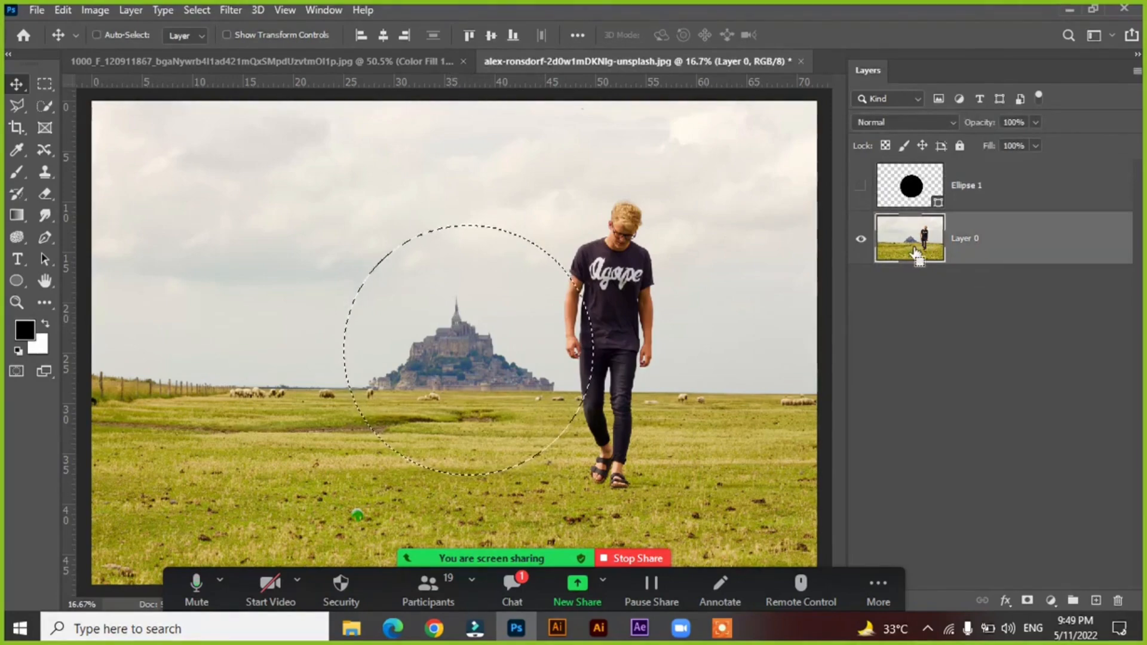
key(ctrl+k)
click(944, 87)
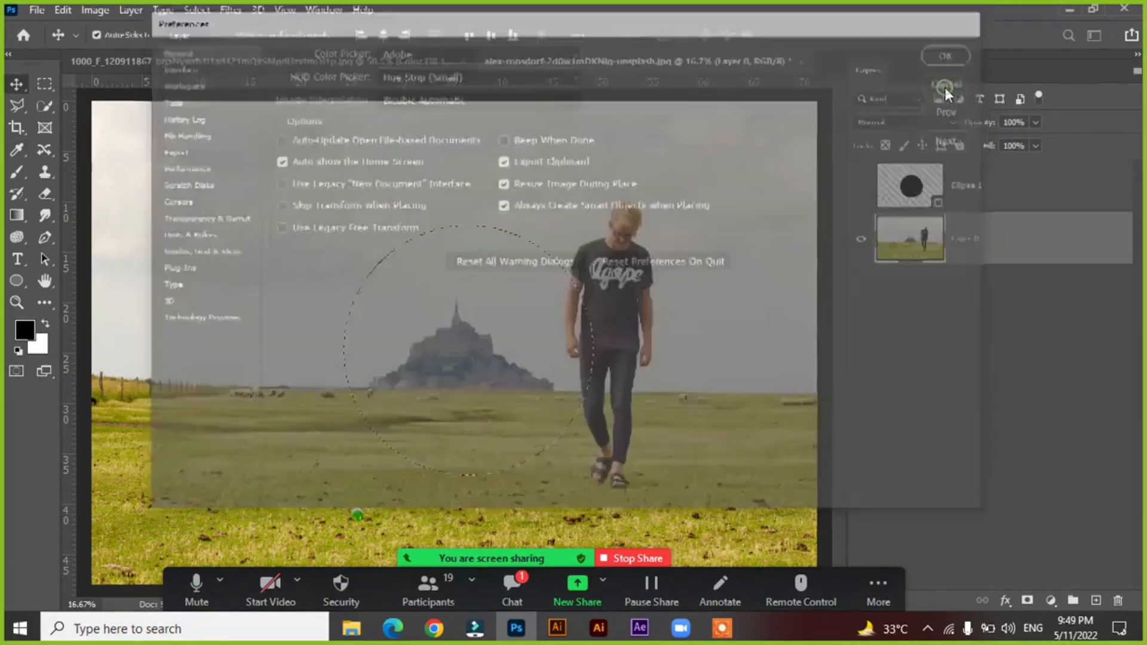
key(ctrl+j)
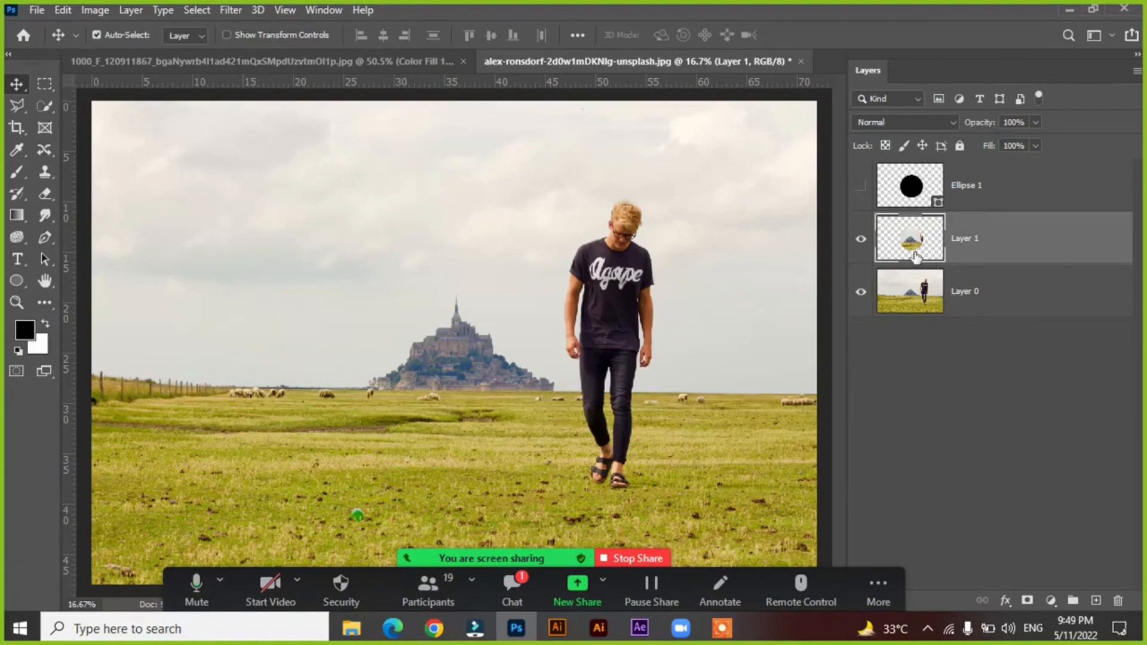
click(865, 293)
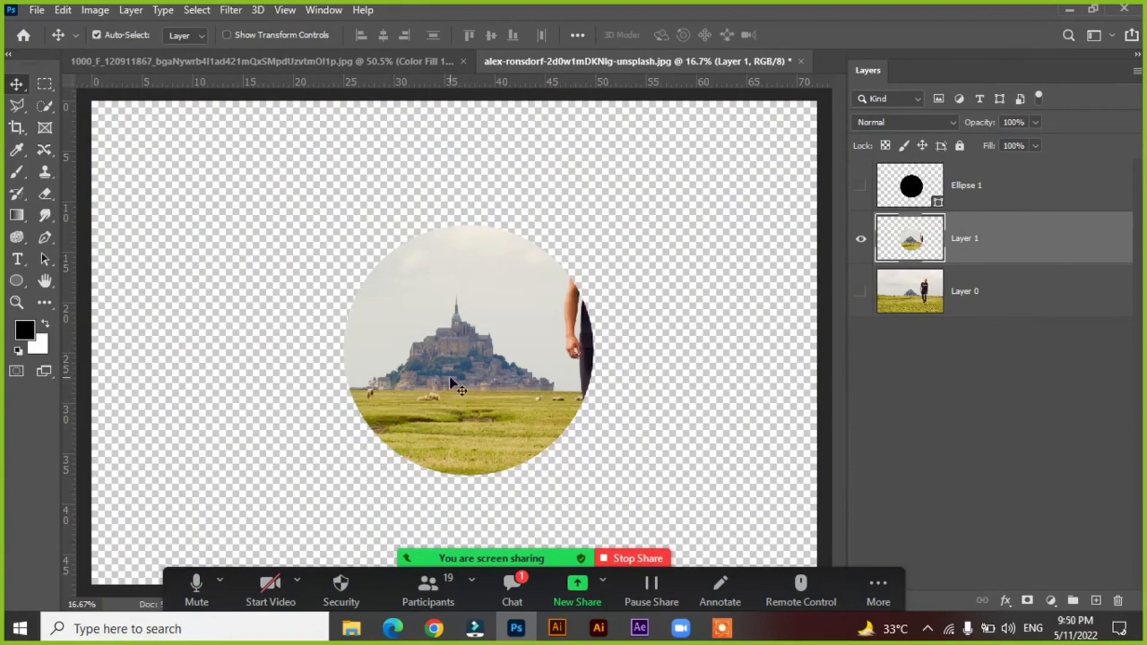
click(860, 292)
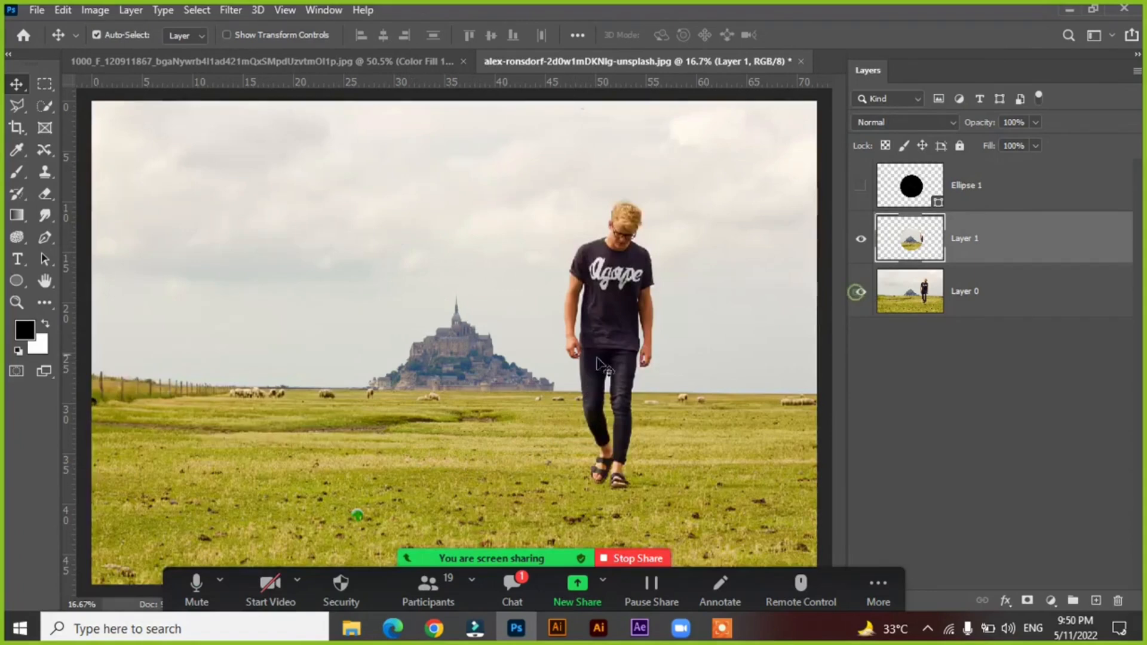
Move the circular castle copy into the sky to show it is separate, and delete both Layer 1 and Ellipse 1.
drag(442, 354, 301, 260)
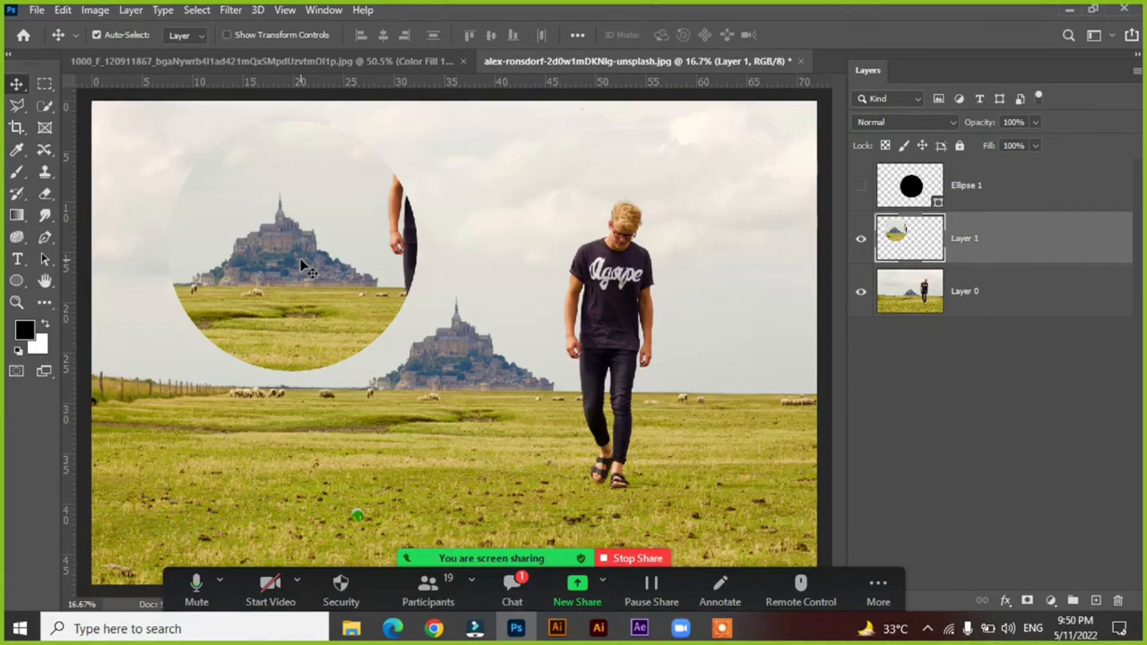
key(Delete)
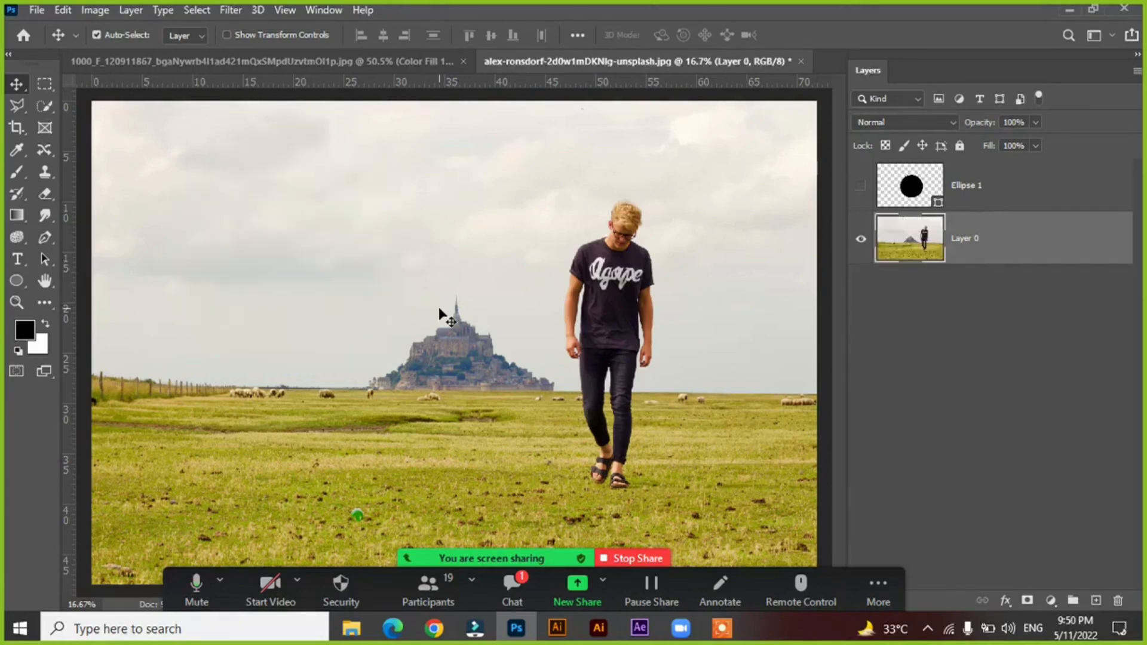
click(901, 189)
key(Delete)
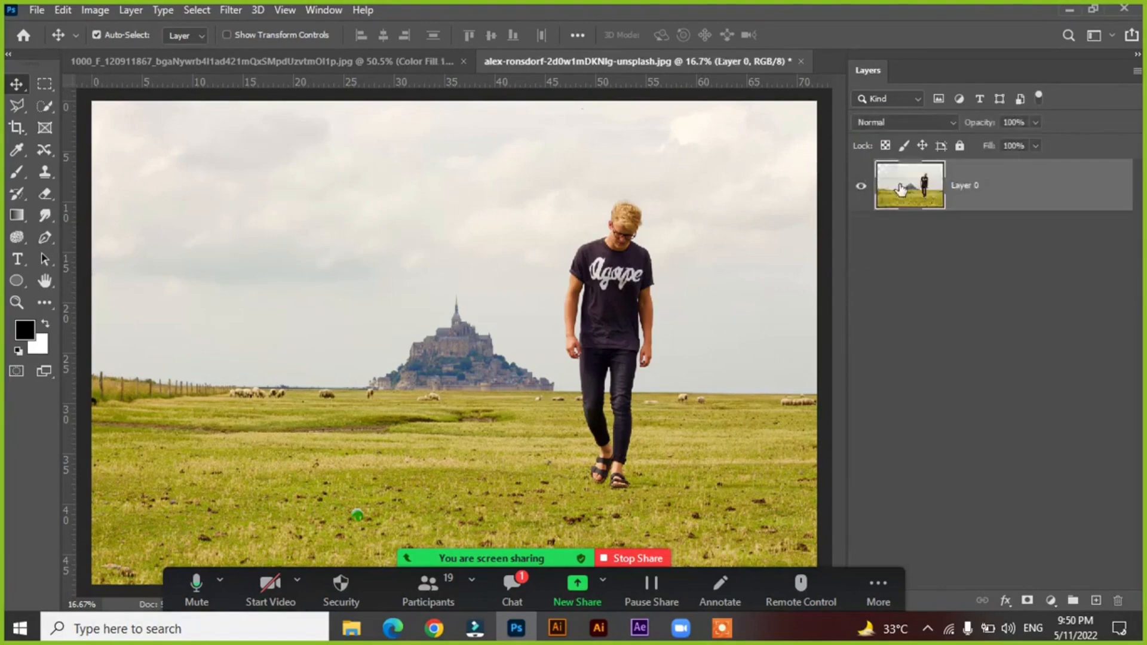
Draw a closed, curved black horn-like shape about 2340 × 1740 px with the Pen tool in Shape mode over the field and castle.
right_click(45, 241)
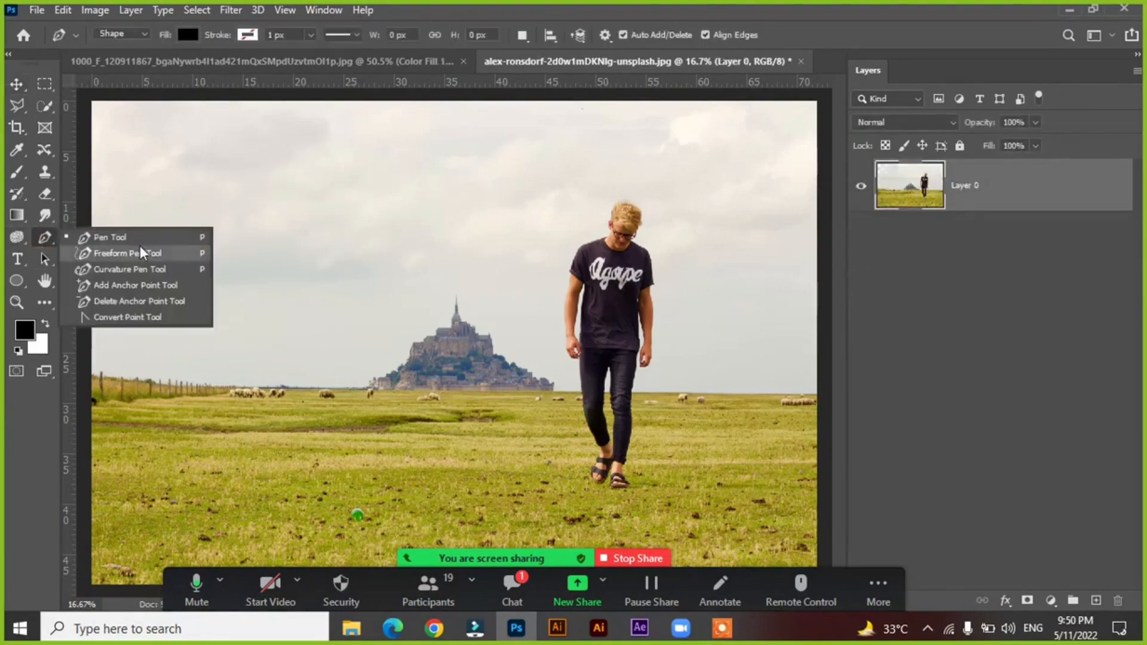
click(104, 235)
click(213, 380)
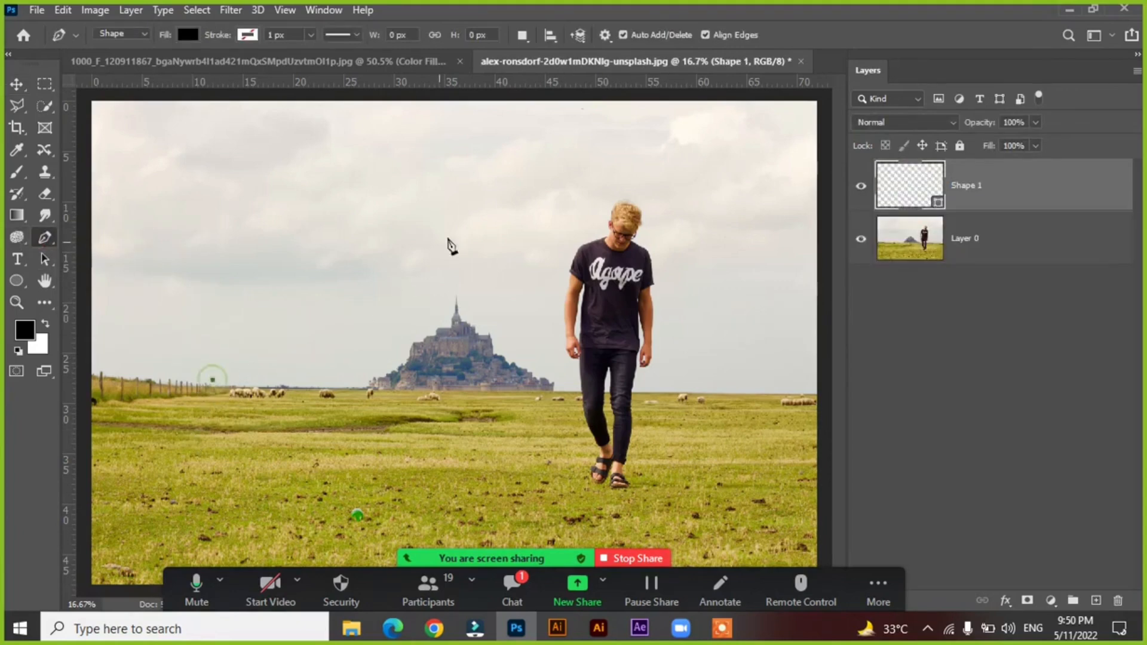
drag(540, 237, 644, 124)
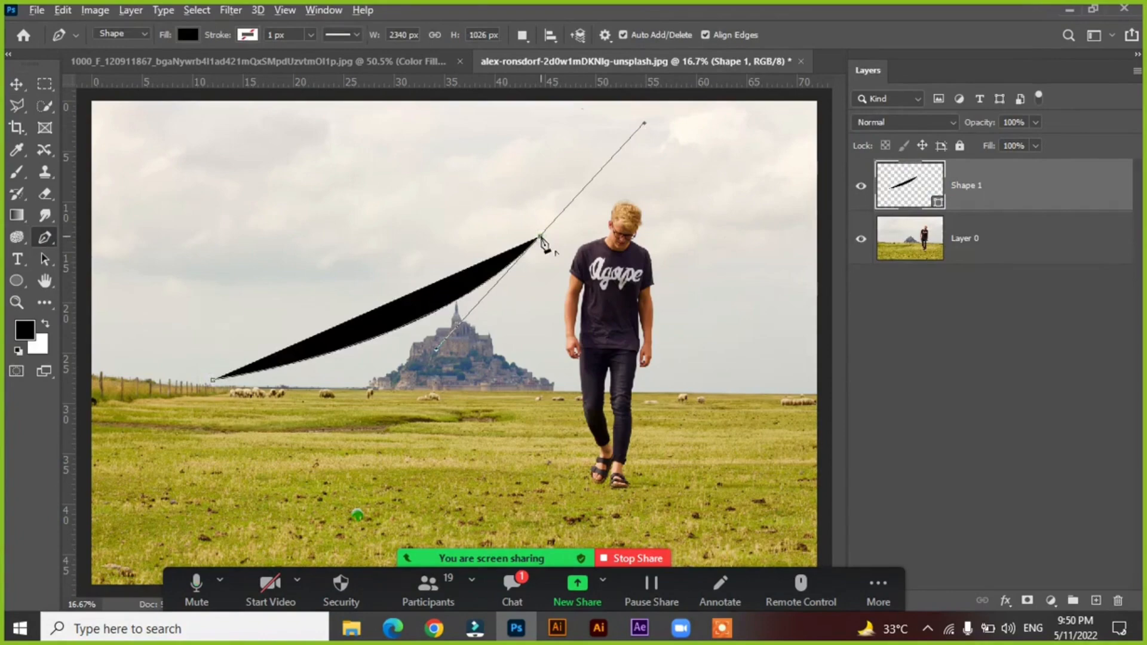
click(541, 238)
drag(237, 482, 3, 496)
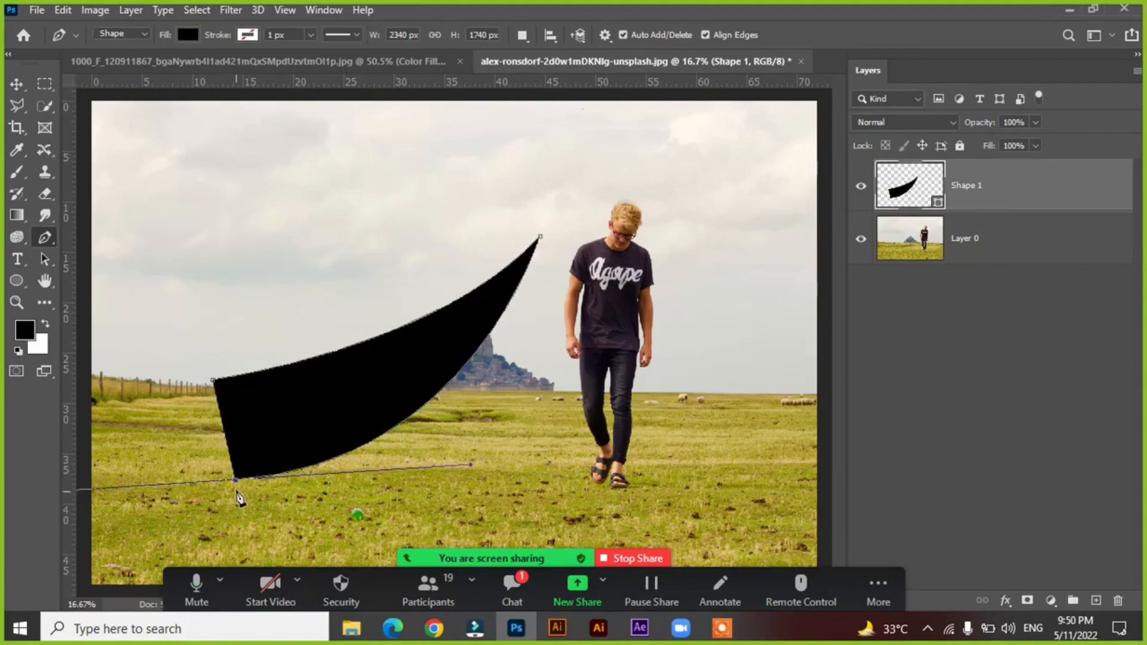
key(super)
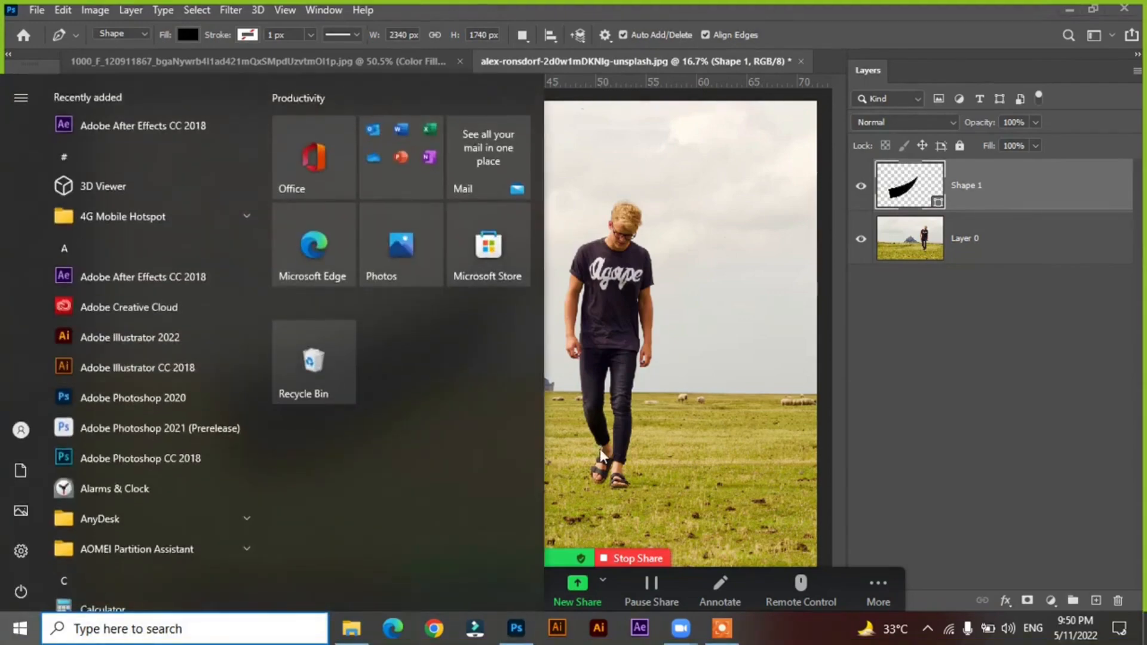
key(super)
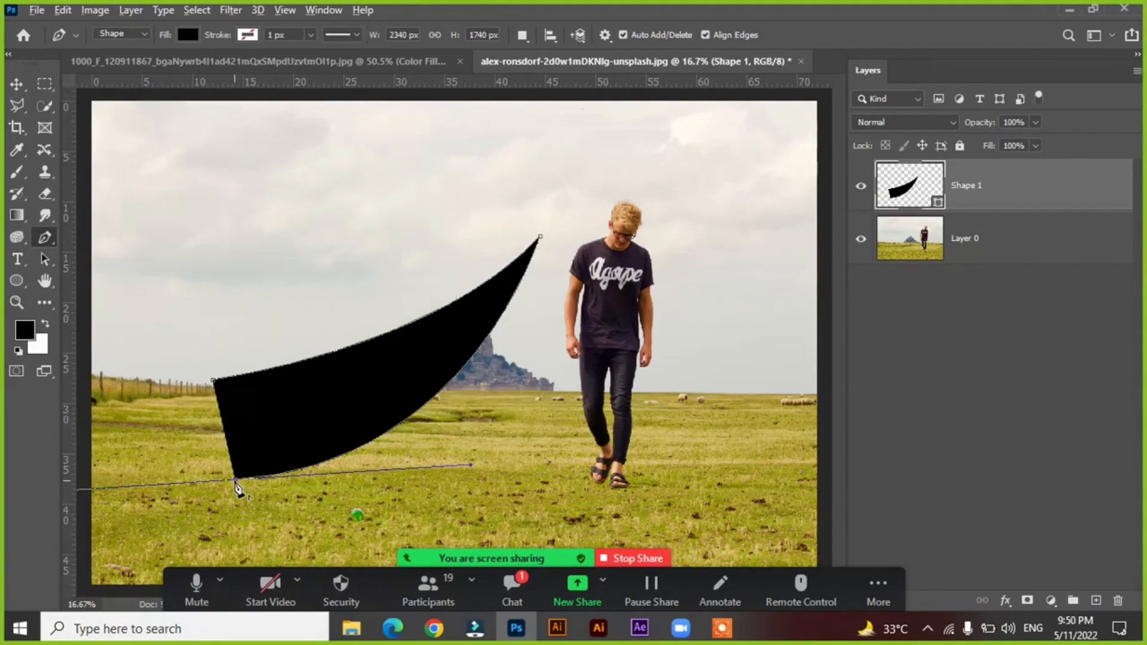
alt+click(235, 481)
click(214, 380)
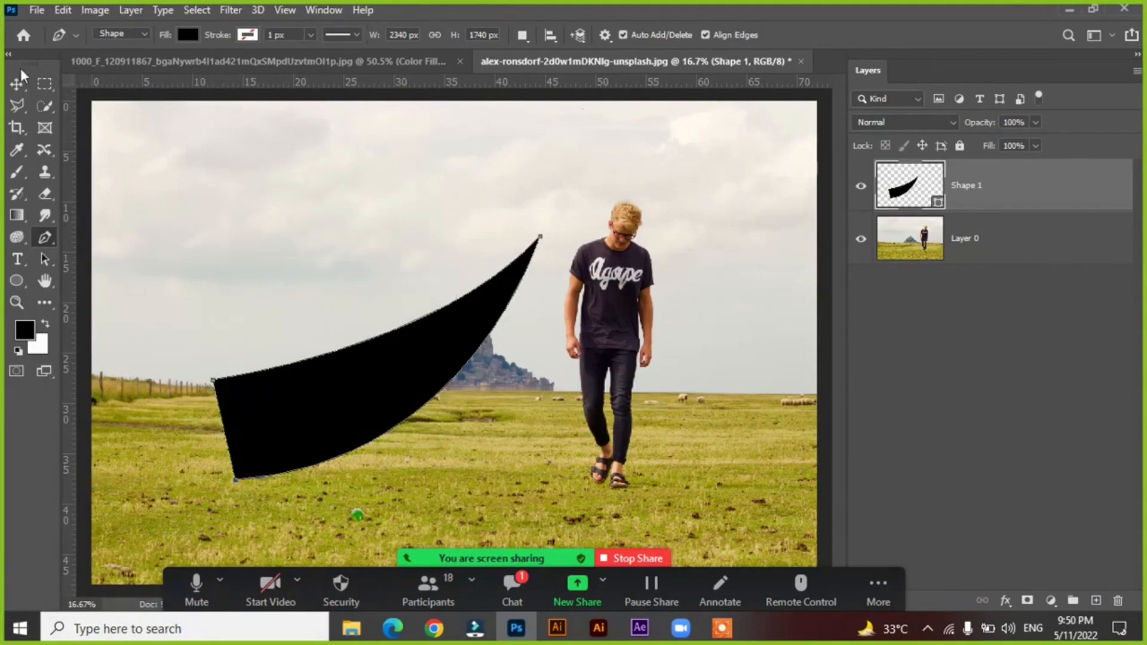
Move the curved black shape up so it covers the castle's upper part and the man's head and chest.
click(23, 85)
drag(360, 387, 574, 267)
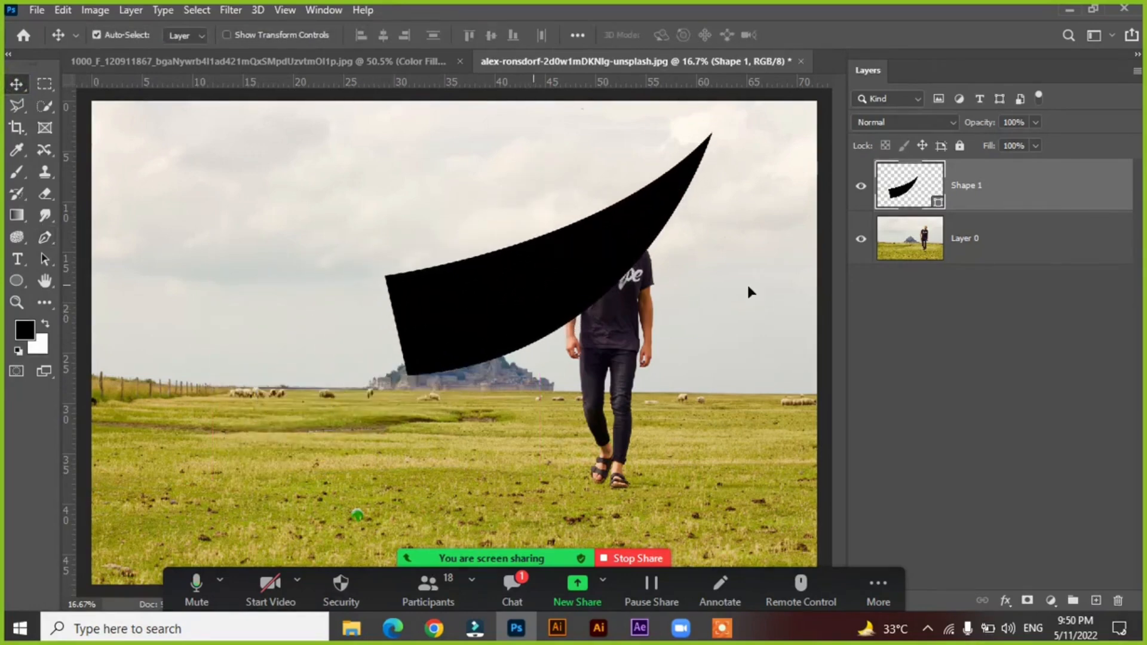
mouse_move(505, 302)
mouse_down()
mouse_move(494, 289)
mouse_move(507, 280)
mouse_up()
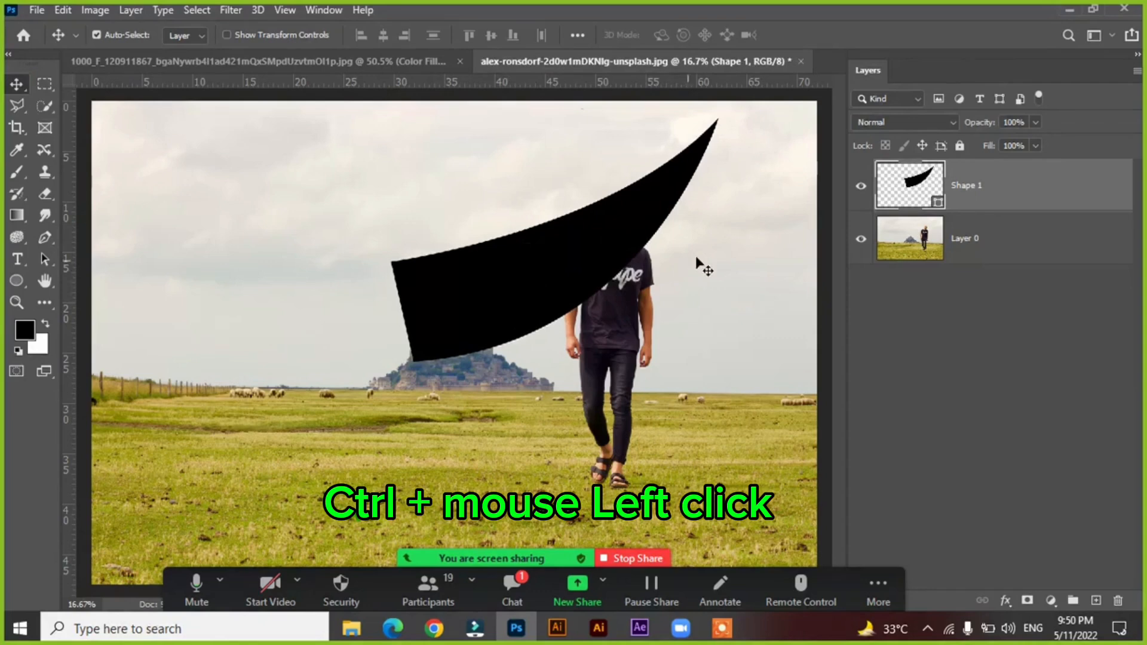
Load Shape 1 as a selection and copy that area of Layer 0 to a new layer, hiding Shape 1 and Layer 0.
ctrl+click(914, 200)
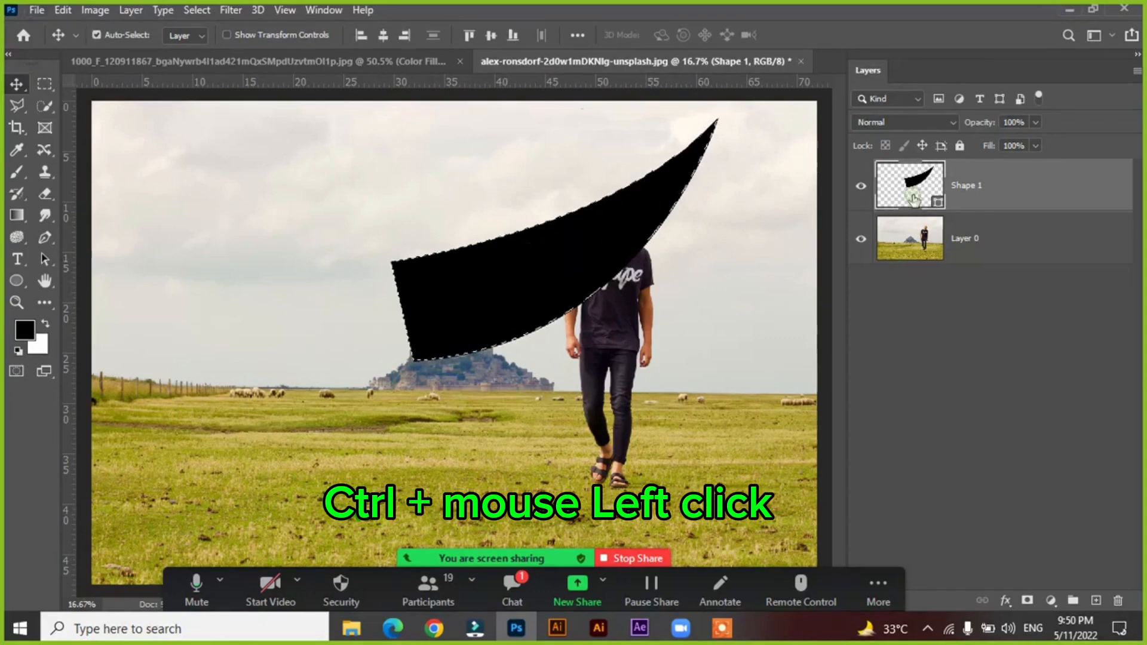
click(862, 190)
click(905, 246)
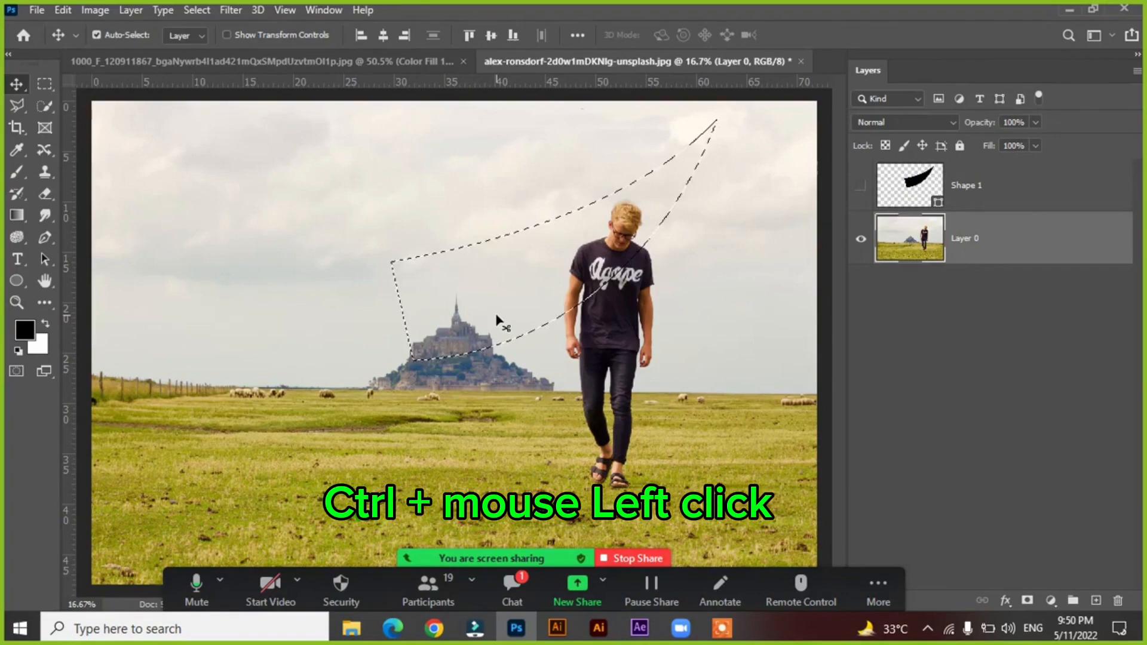
key(ctrl)
key(ctrl+j)
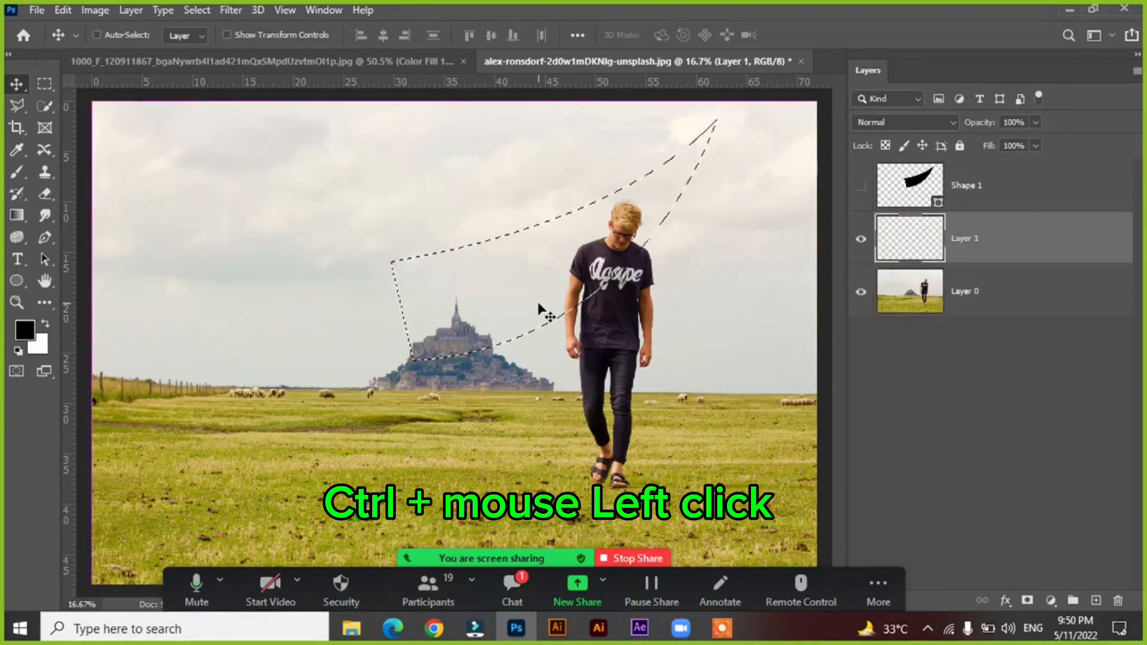
click(861, 294)
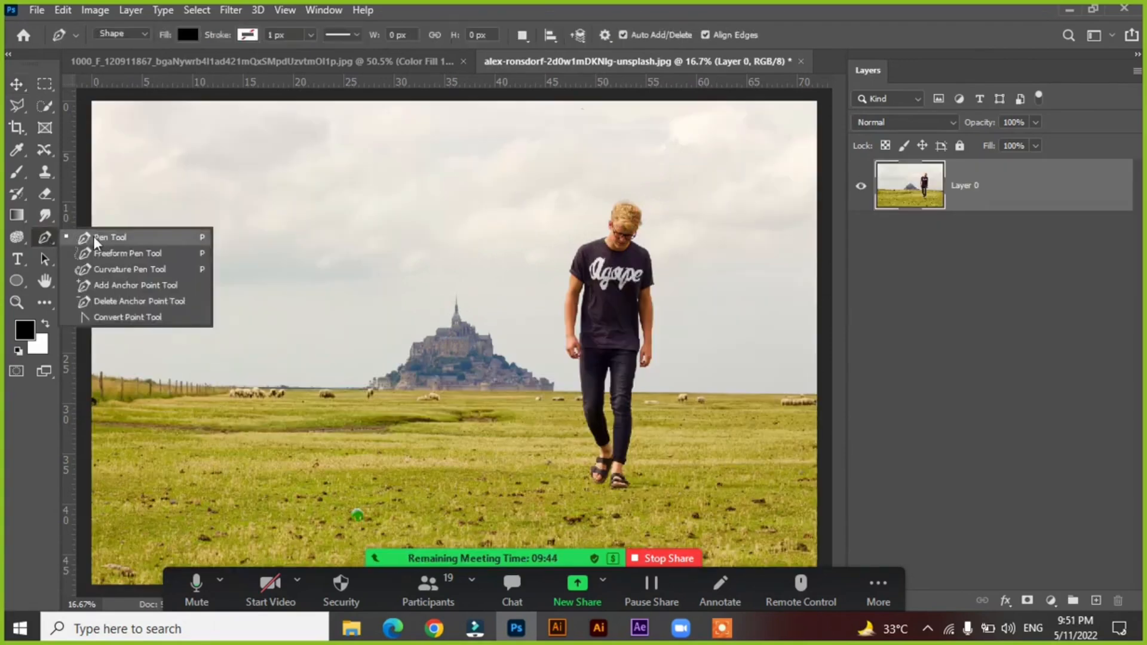
Switch to the blank white Color Fill document with the Pen tool active.
click(96, 239)
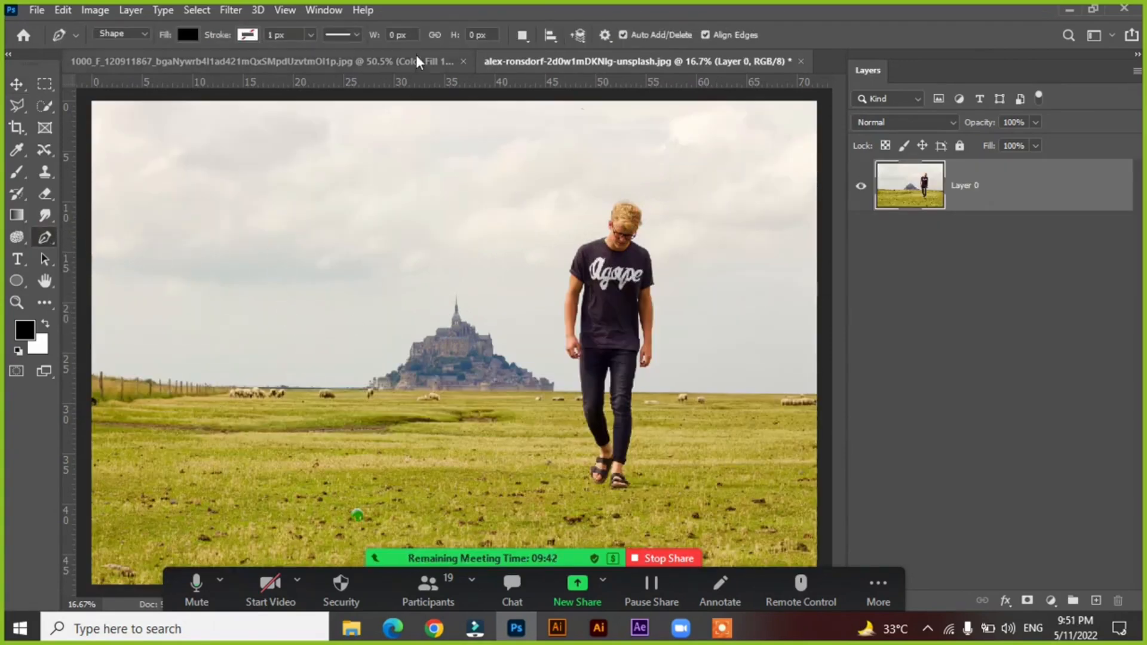
key(ctrl+Tab)
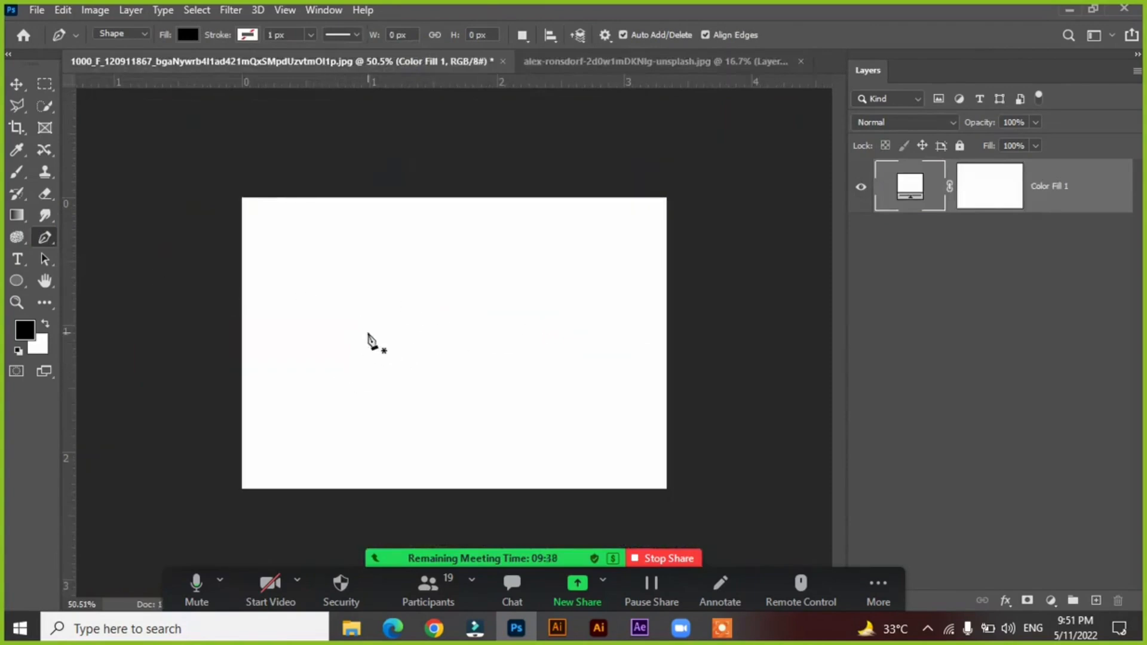
Try drawing a black triangle about 413 × 311 px on the white canvas with the Pen tool, and undo it.
click(345, 384)
click(434, 273)
click(521, 404)
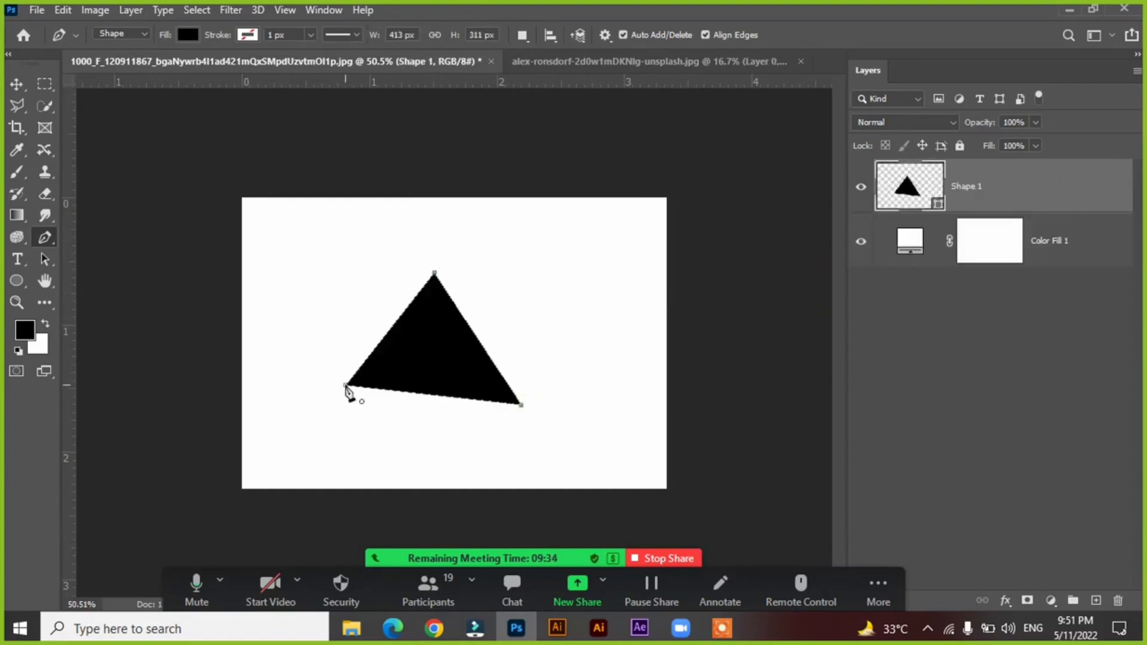
click(346, 386)
key(ctrl+z)
key(ctrl+z)
key(ctrl+z)
key(ctrl+z)
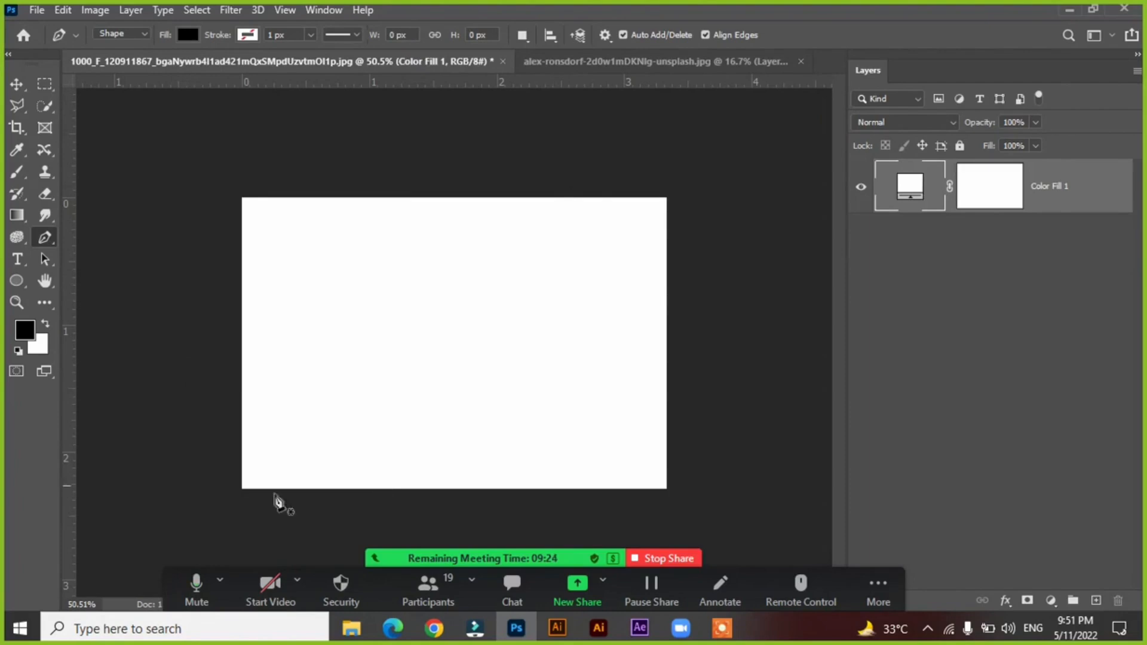
Draw a closed four-point black shape about 597 × 349 px on the white canvas with the Pen tool.
right_click(46, 238)
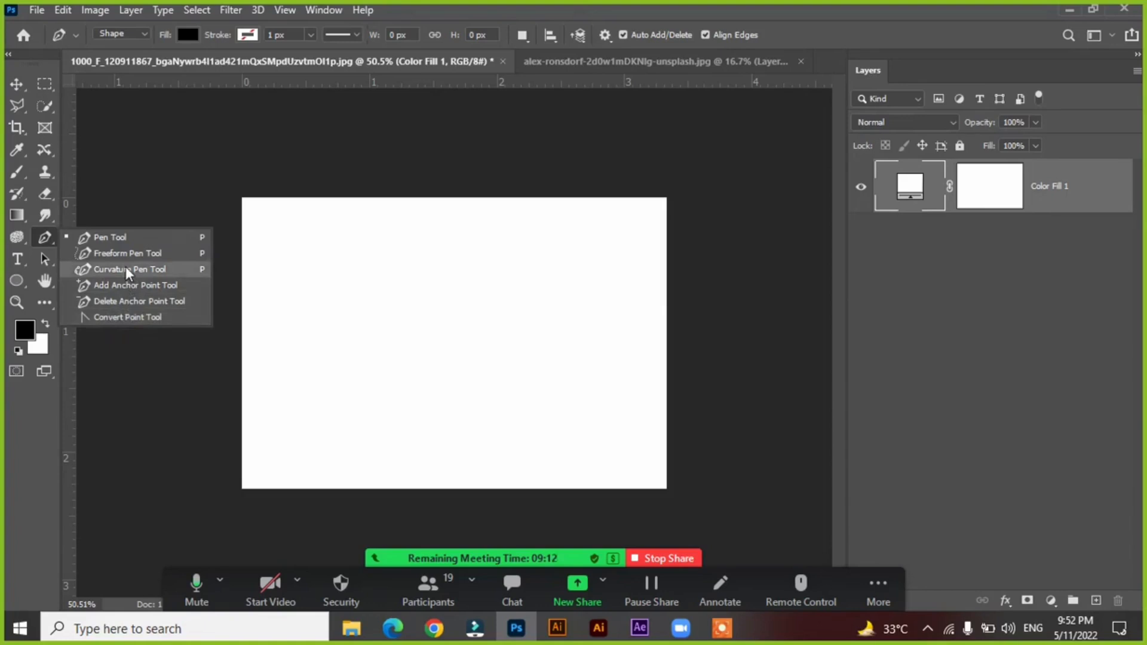
click(111, 237)
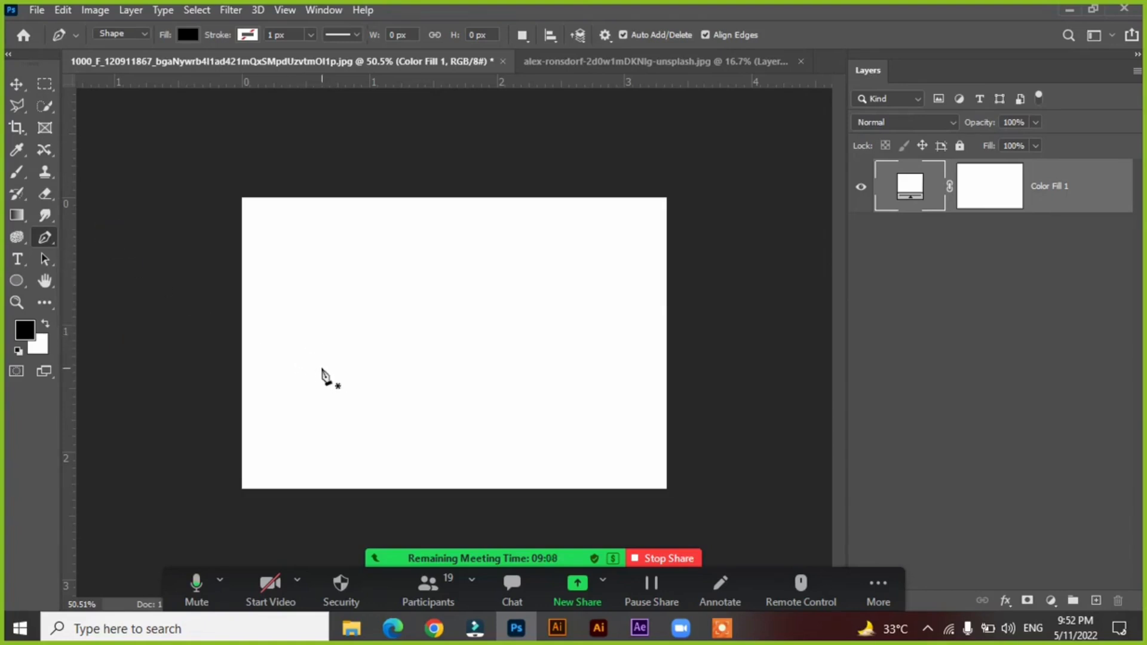
click(322, 368)
click(442, 263)
click(575, 397)
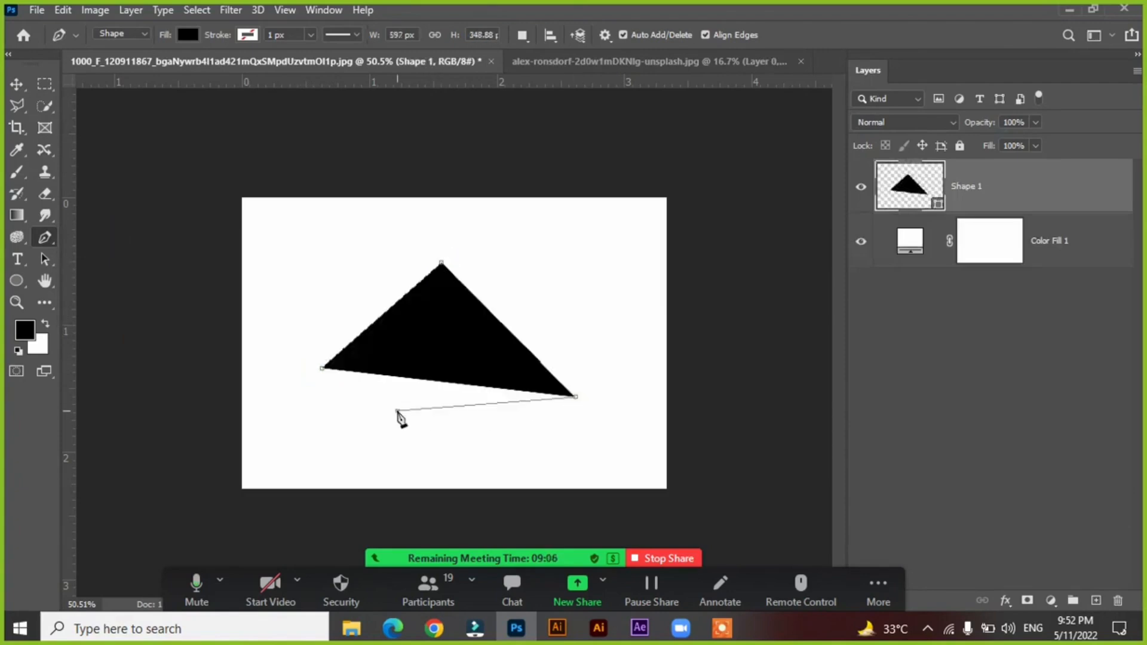
click(397, 411)
click(324, 370)
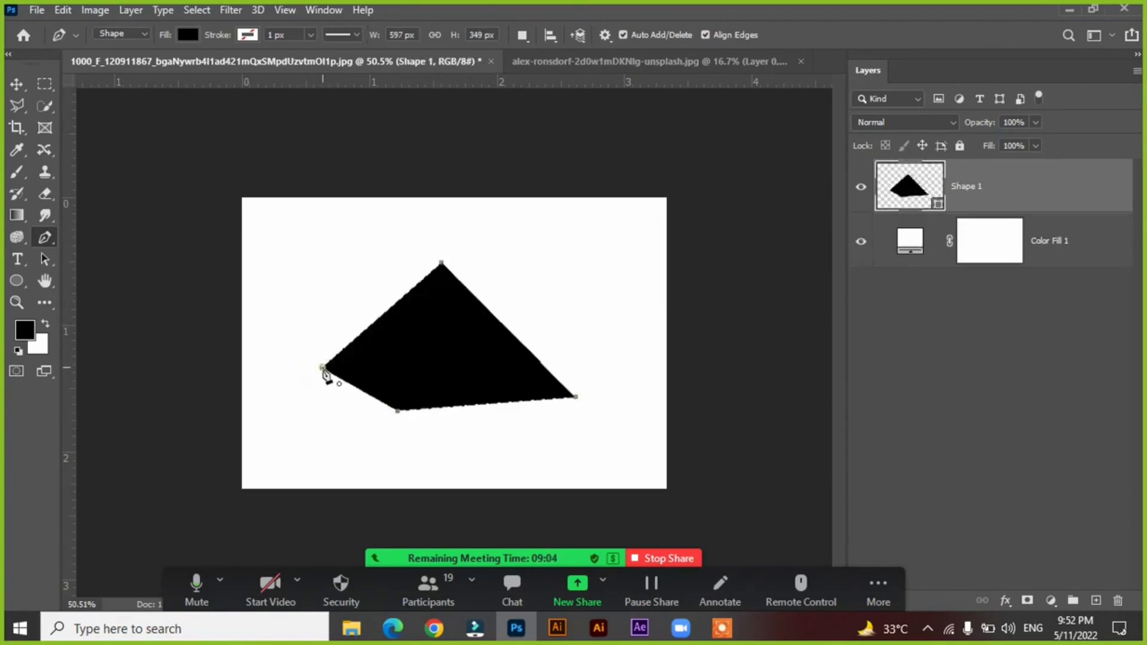
Add an anchor point midway along the shape's upper-left edge and remove it with the Delete Anchor Point tool.
right_click(43, 241)
click(102, 286)
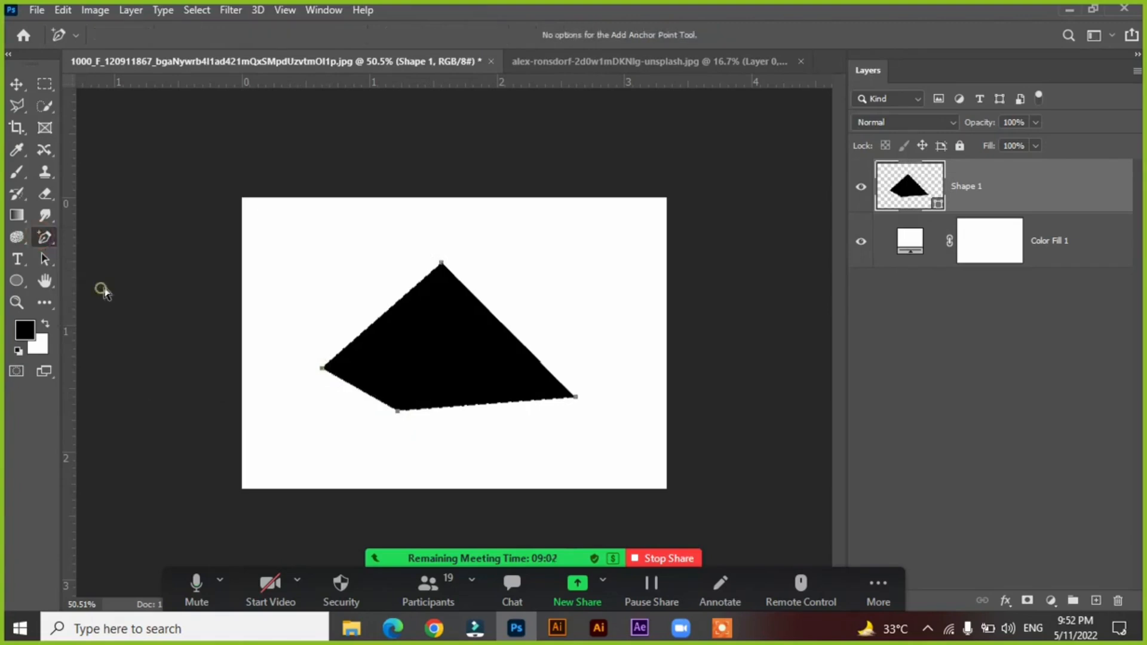
click(380, 315)
right_click(43, 242)
click(80, 299)
click(379, 316)
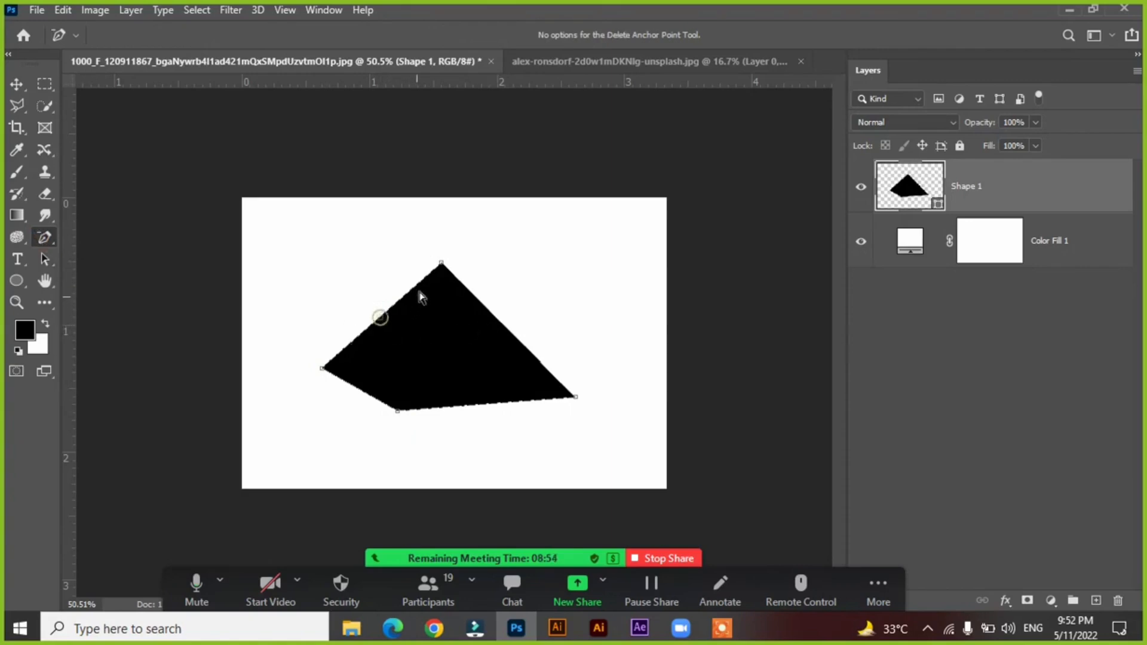
Try deleting the shape's top and far-right anchor points, and undo both deletions.
click(439, 263)
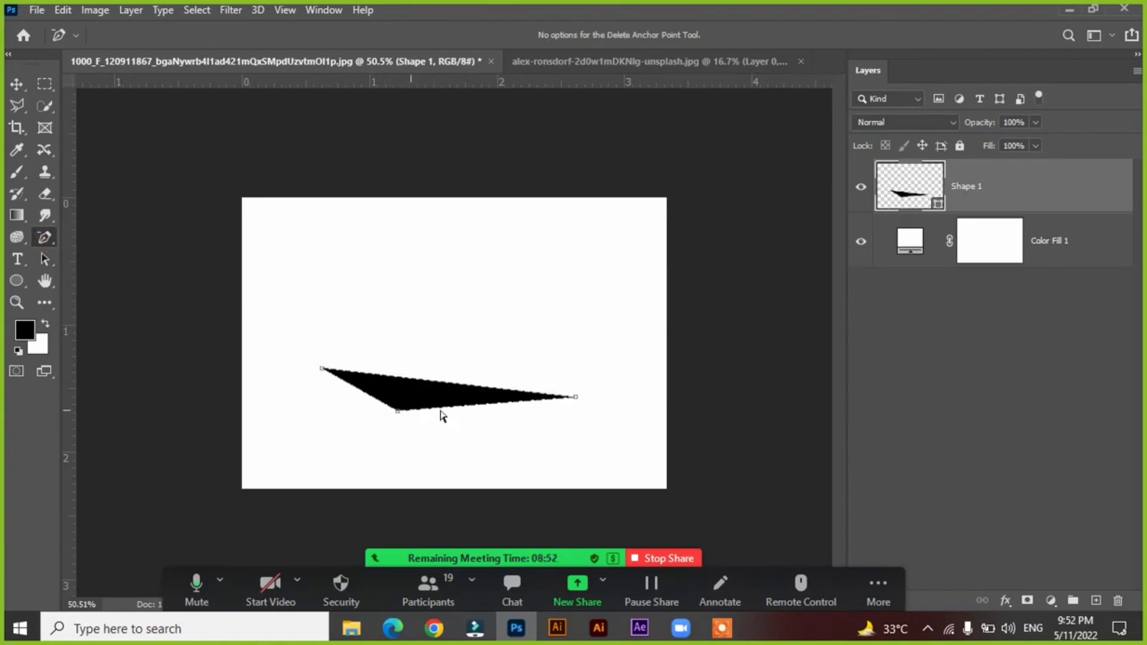
click(576, 397)
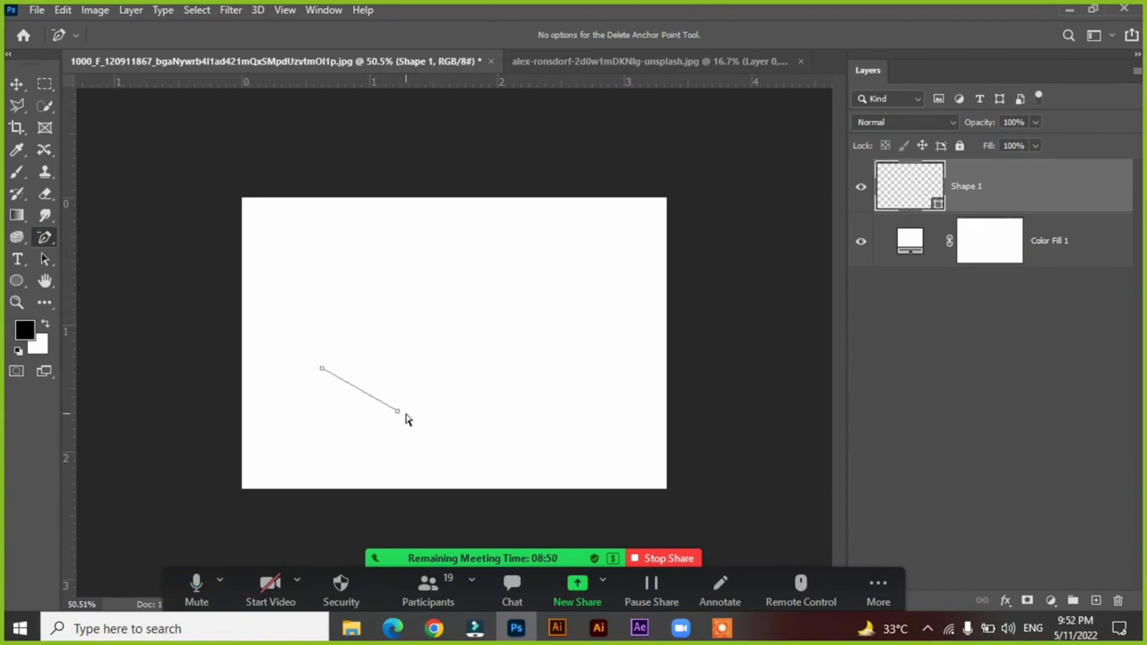
key(ctrl+z)
key(ctrl+z)
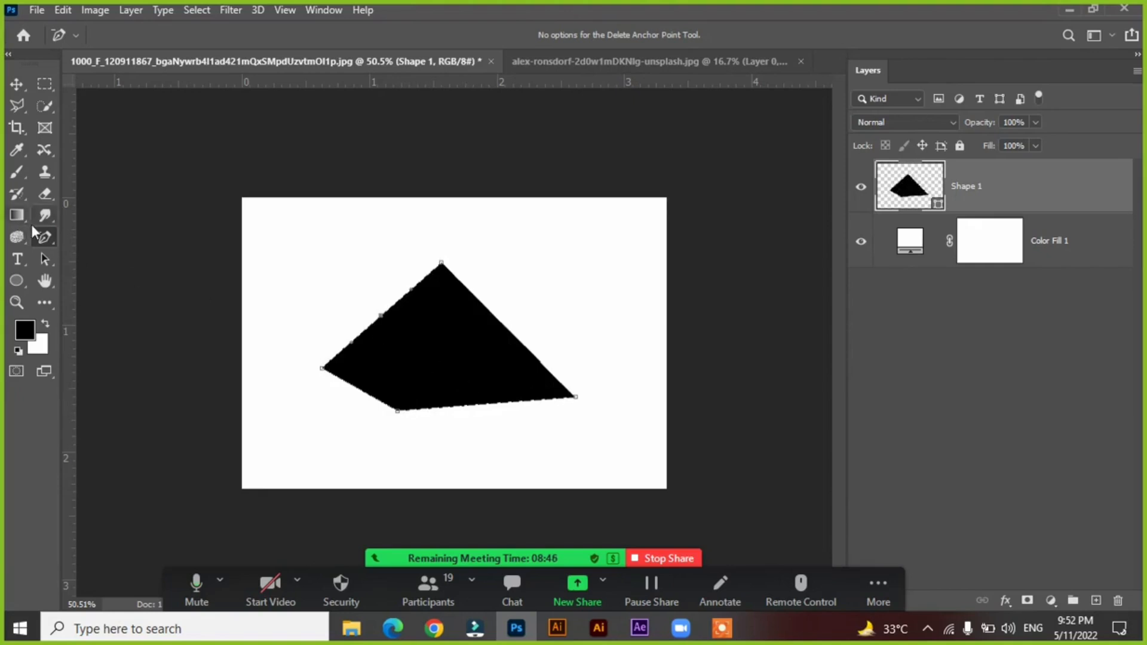
Use the Convert Point tool to curve the shape's top and lowest anchor points, turning each one back into a corner.
right_click(47, 238)
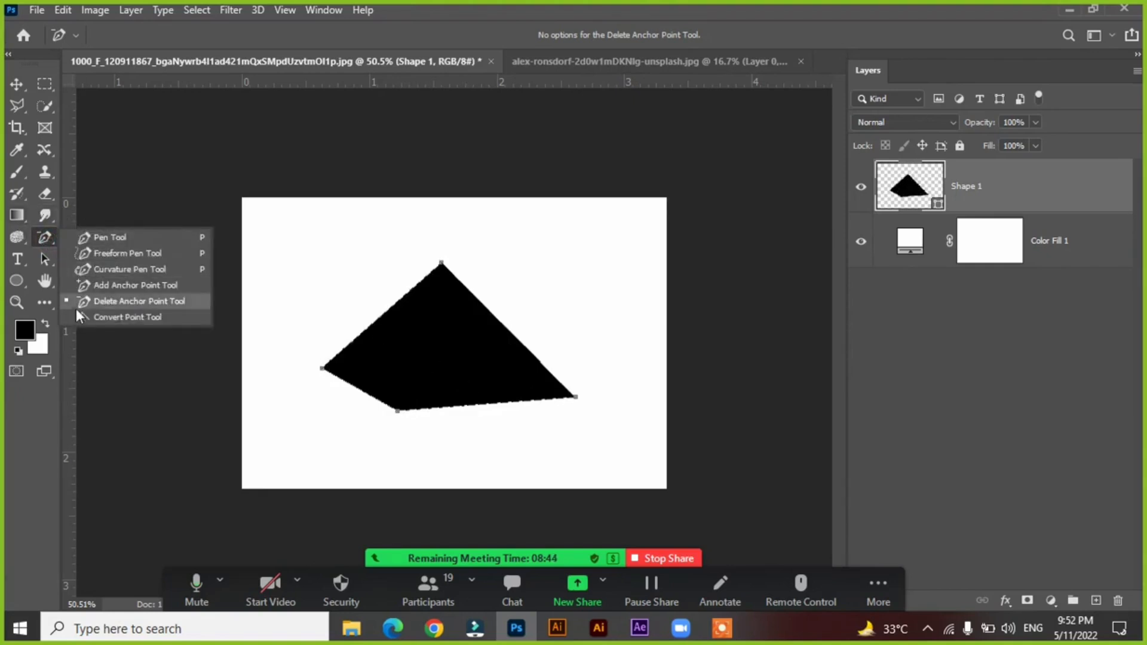
click(106, 318)
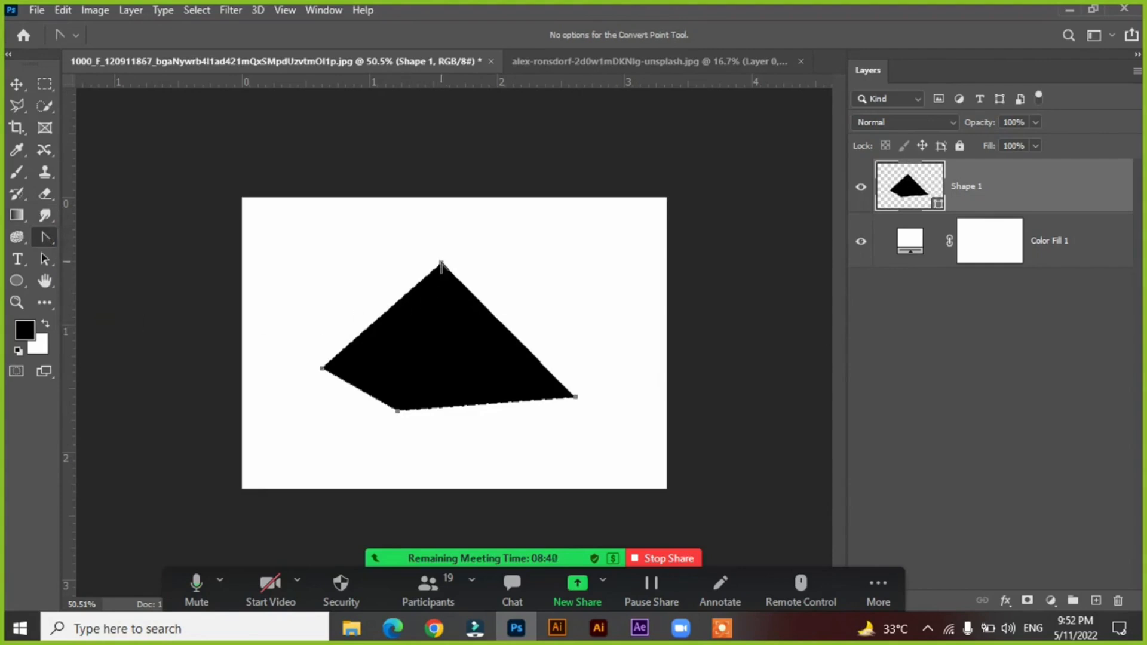
drag(442, 265, 583, 269)
key(ctrl+z)
drag(441, 265, 555, 265)
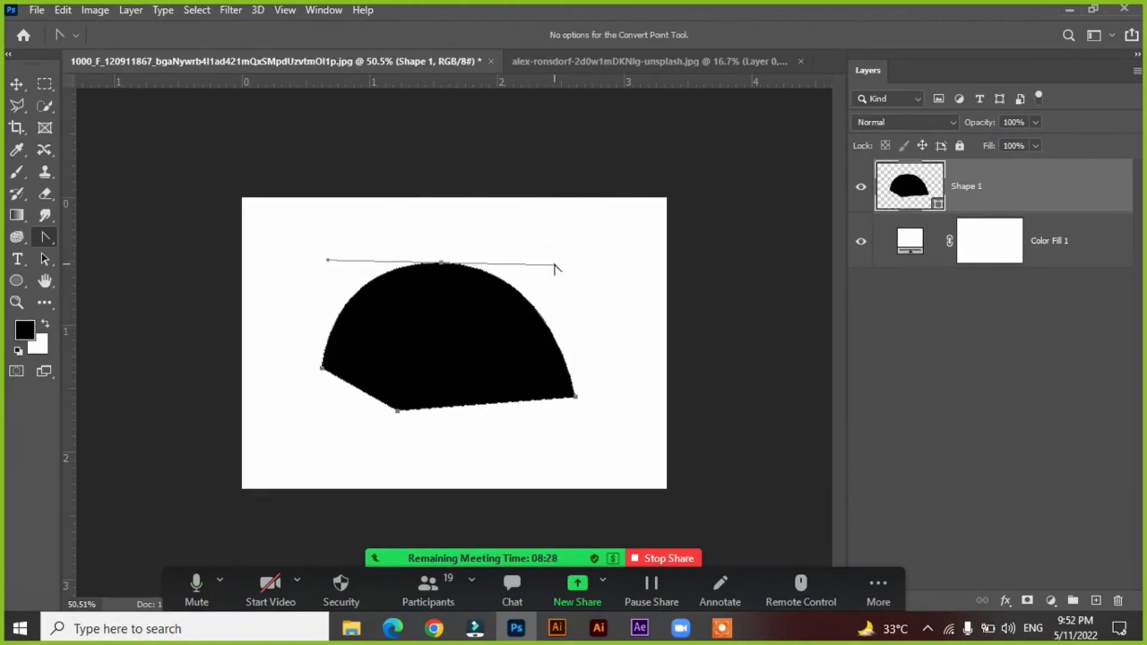
click(443, 263)
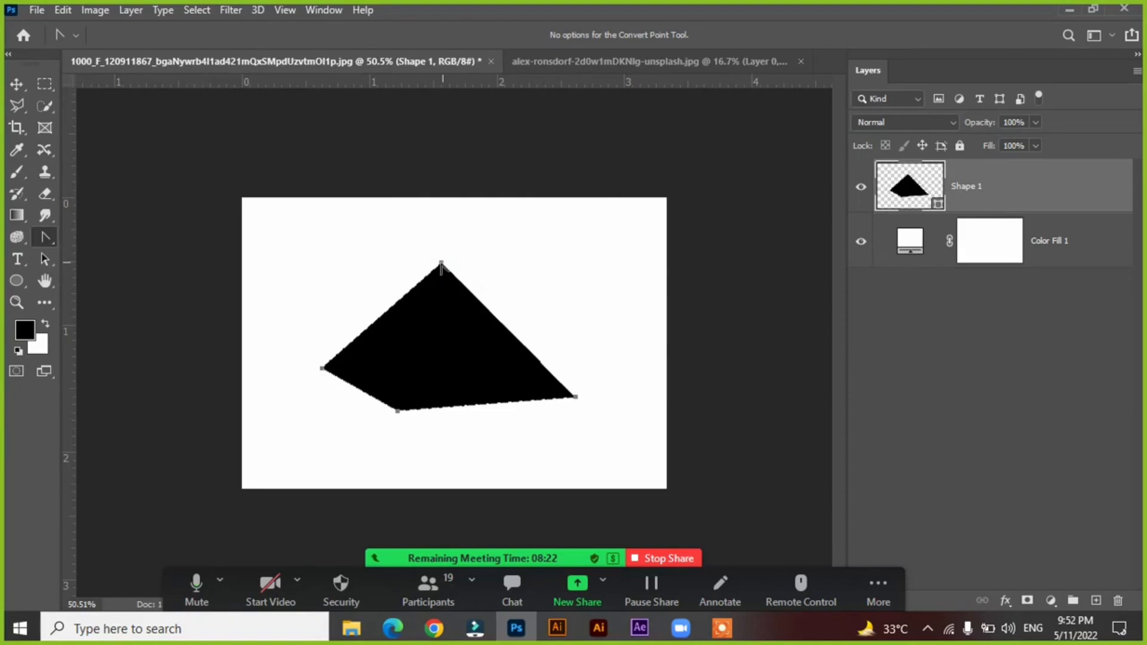
drag(397, 411, 275, 462)
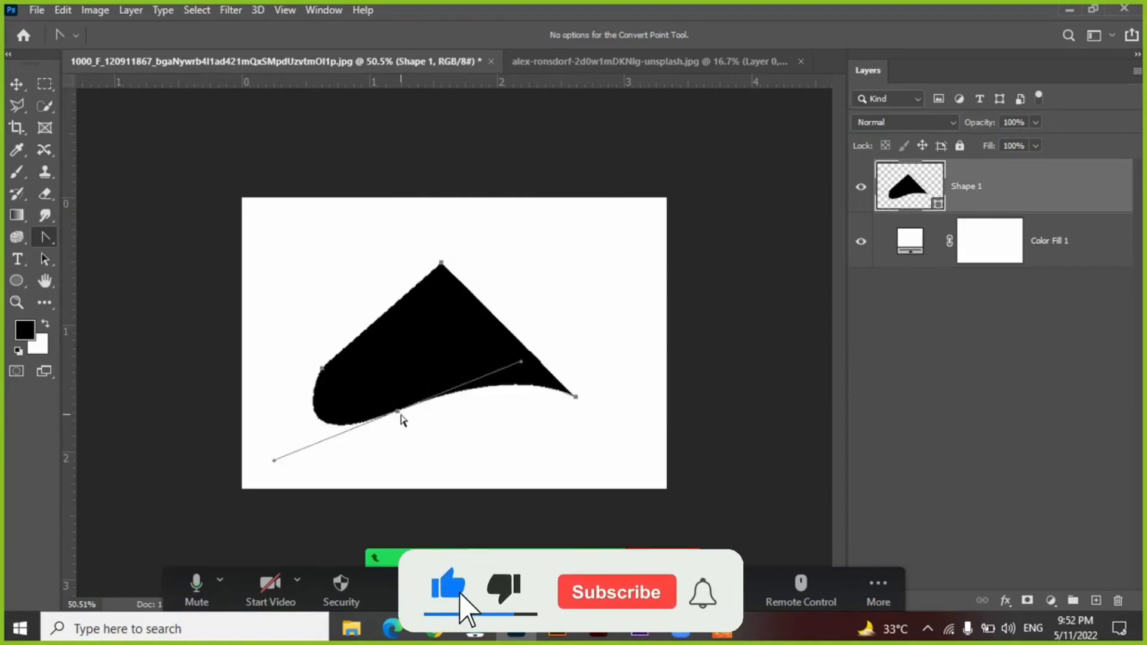
click(398, 411)
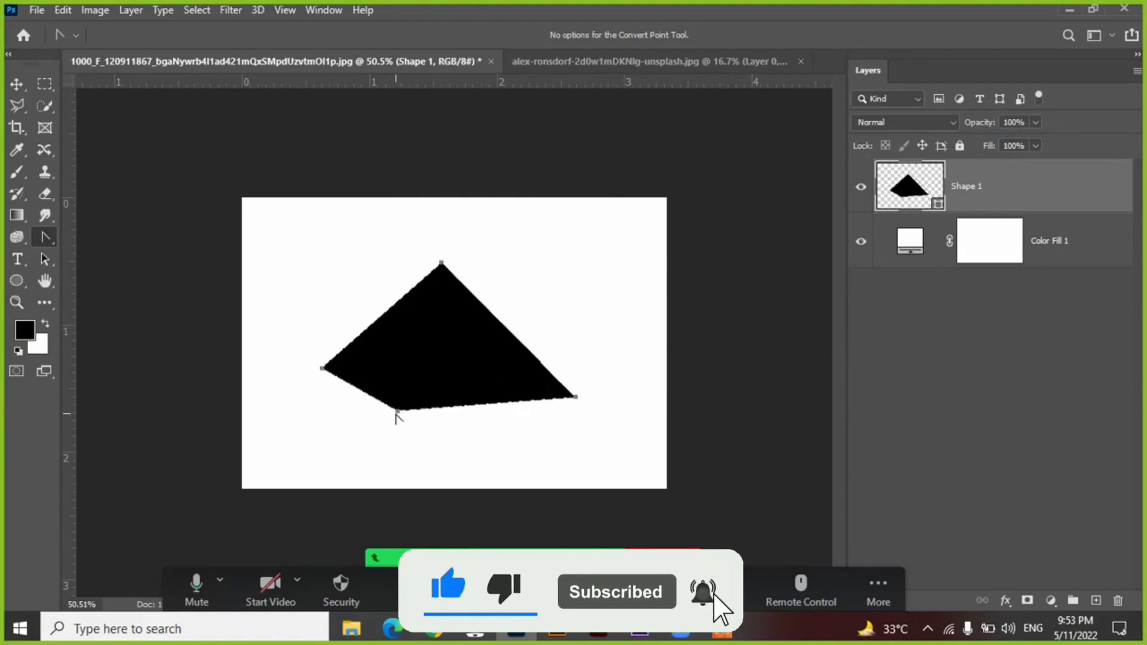
Curve the shape's lowest anchor point with the Convert Point tool, turn it back into a corner, and curve it again with a steeper handle.
drag(397, 411, 276, 467)
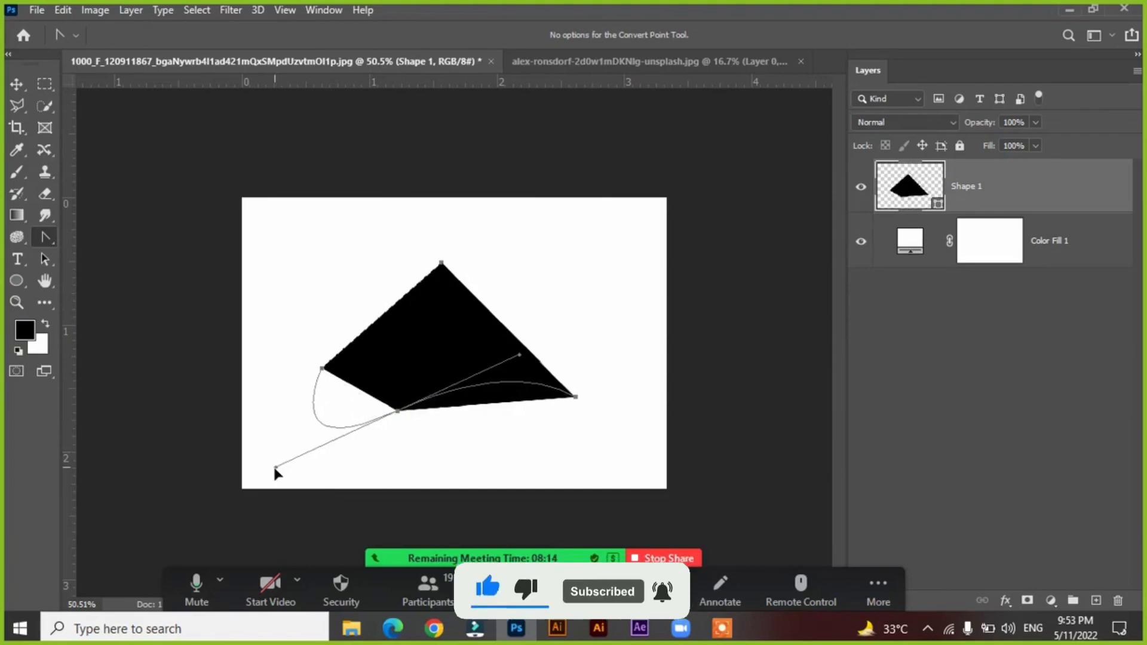
click(398, 411)
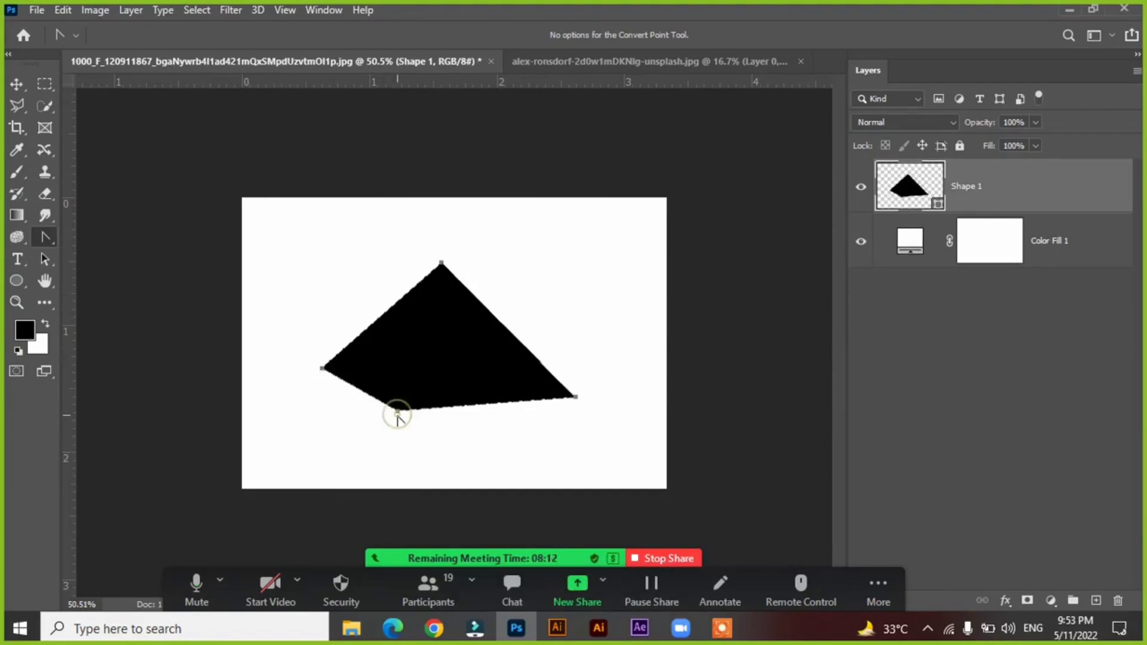
drag(397, 411, 346, 490)
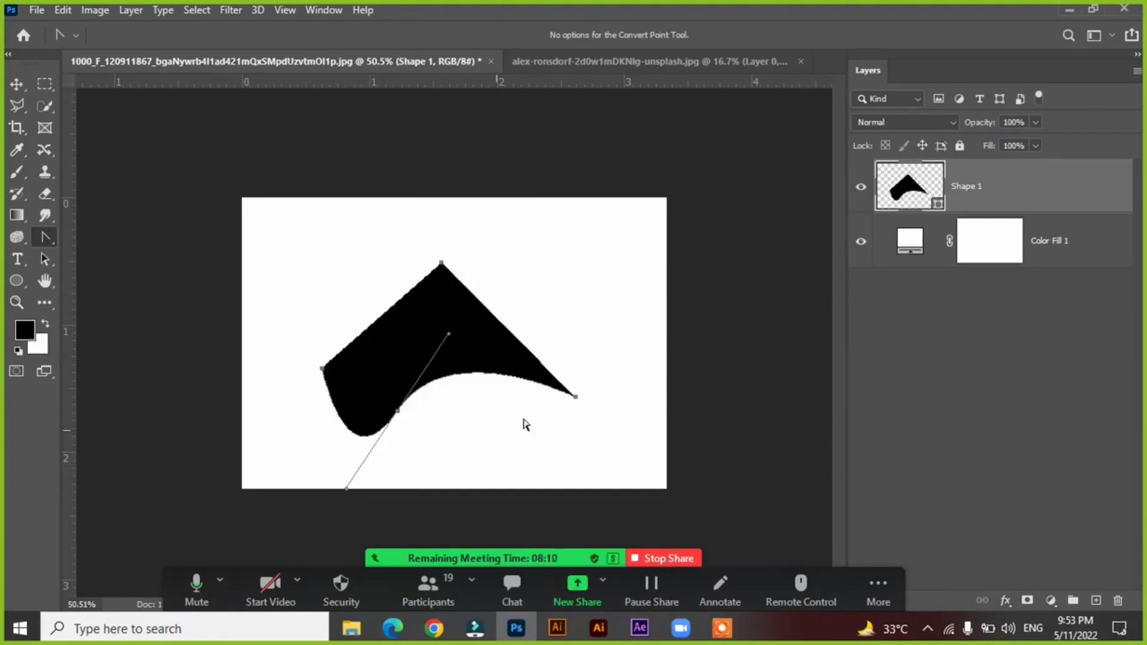
Reposition the curved black shape slightly higher and further right on the white canvas with the Move tool.
key(v)
click(607, 264)
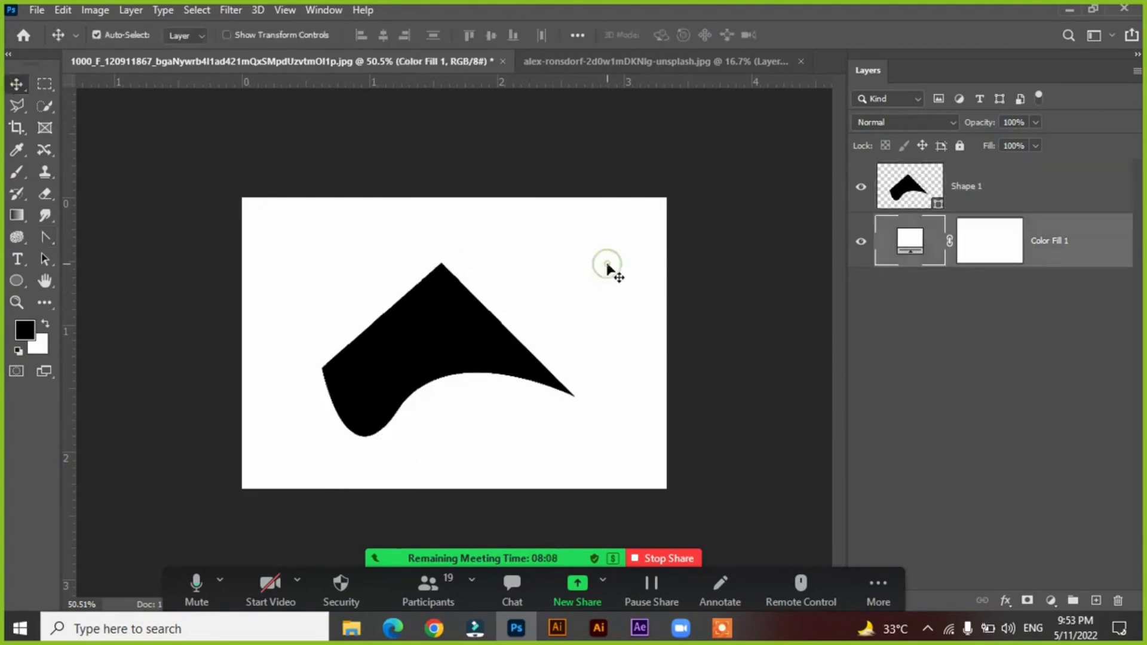
drag(429, 352, 426, 346)
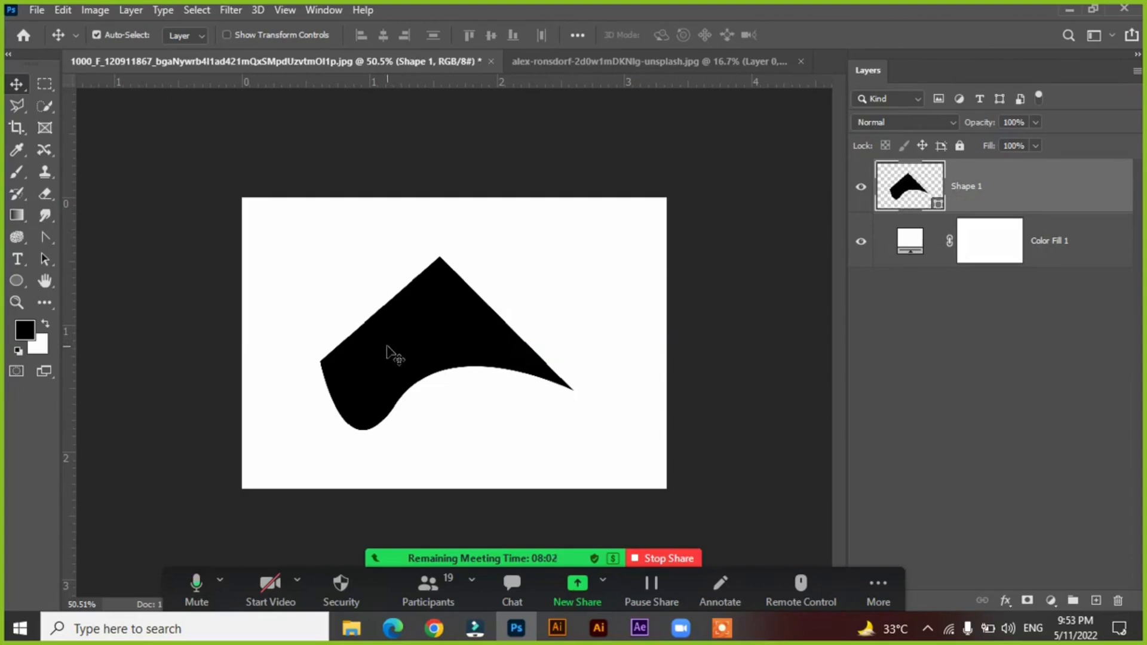
drag(386, 346, 426, 328)
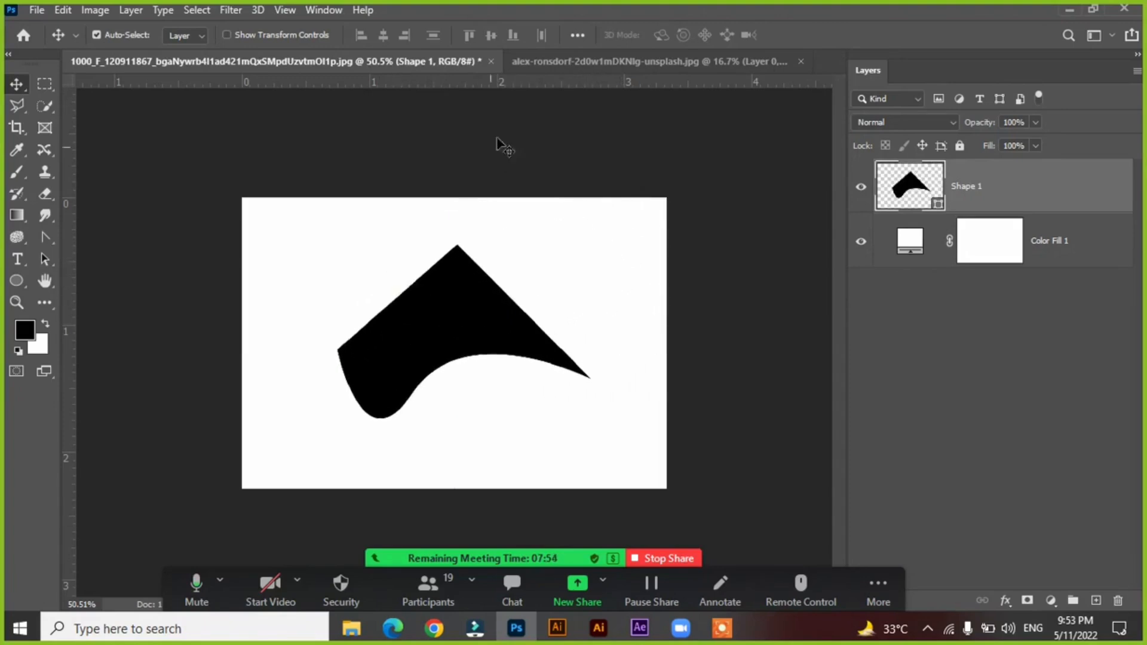
Copy the black shape from the white canvas into the photo document, placing it near the walking man's head.
click(538, 64)
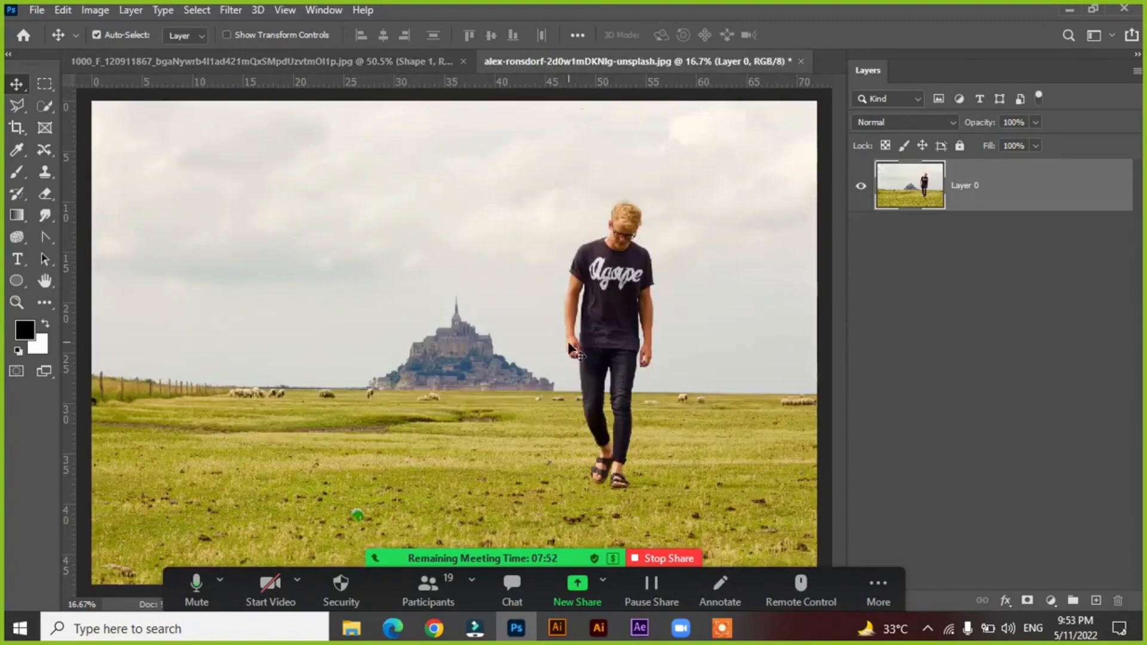
click(342, 55)
drag(448, 346, 604, 205)
Enlarge the copied shape with Free Transform and position it over the castle and the man's upper body.
key(ctrl+t)
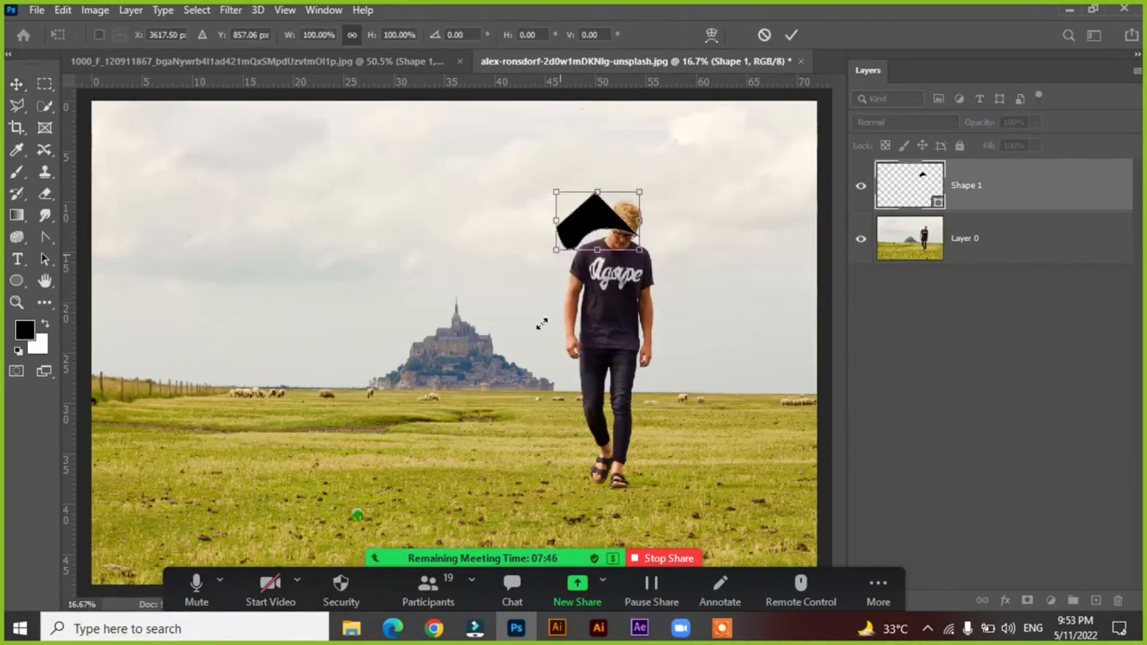
drag(542, 323, 462, 412)
drag(468, 324, 627, 280)
drag(497, 305, 495, 307)
key(Return)
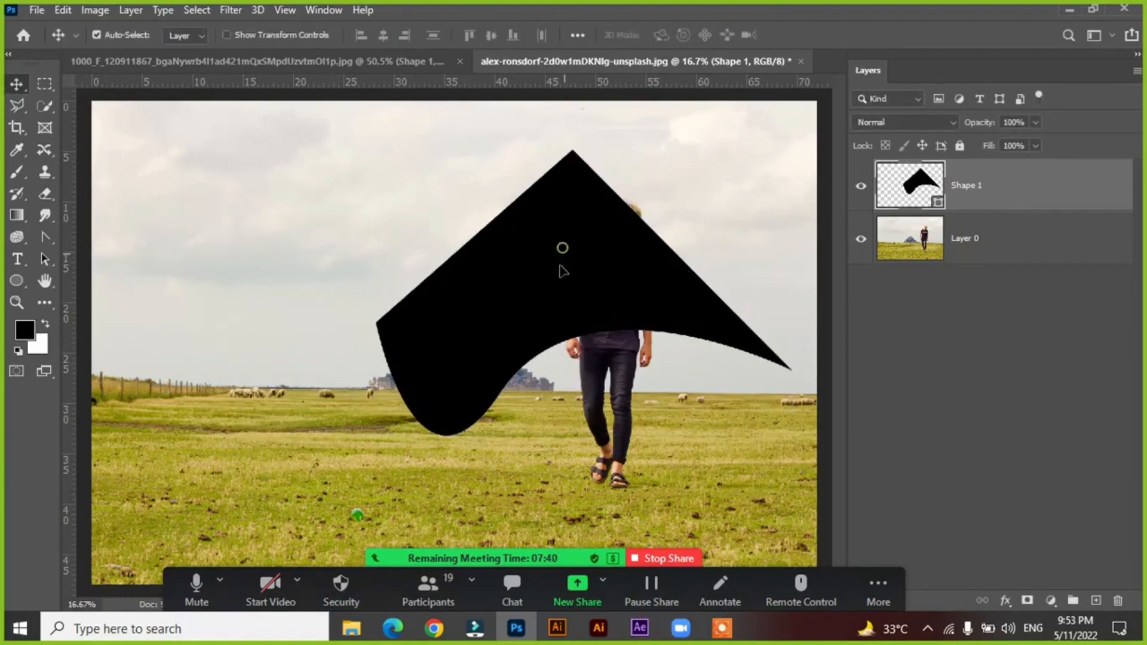
drag(564, 265, 559, 285)
Move the photo layer, Layer 0, above the Shape 1 layer in the stacking order.
click(911, 242)
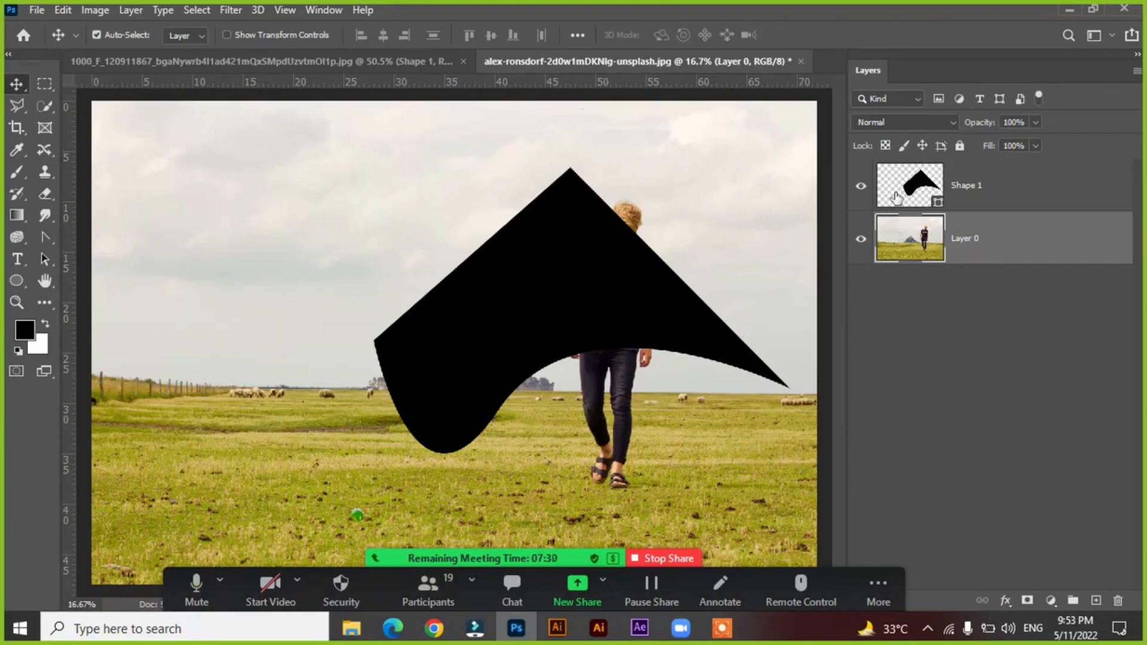
click(896, 196)
click(914, 235)
key(ctrl+bracketright)
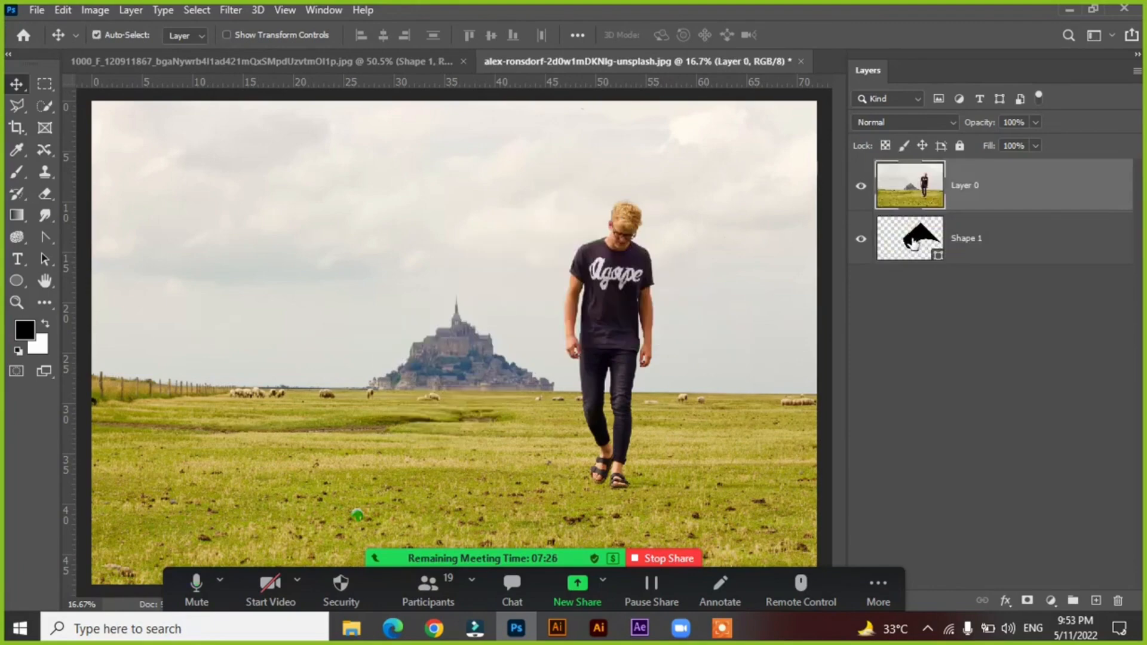
Clip the photo layer to the Shape 1 layer beneath it with a clipping mask.
click(908, 242)
click(899, 188)
drag(899, 188, 906, 206)
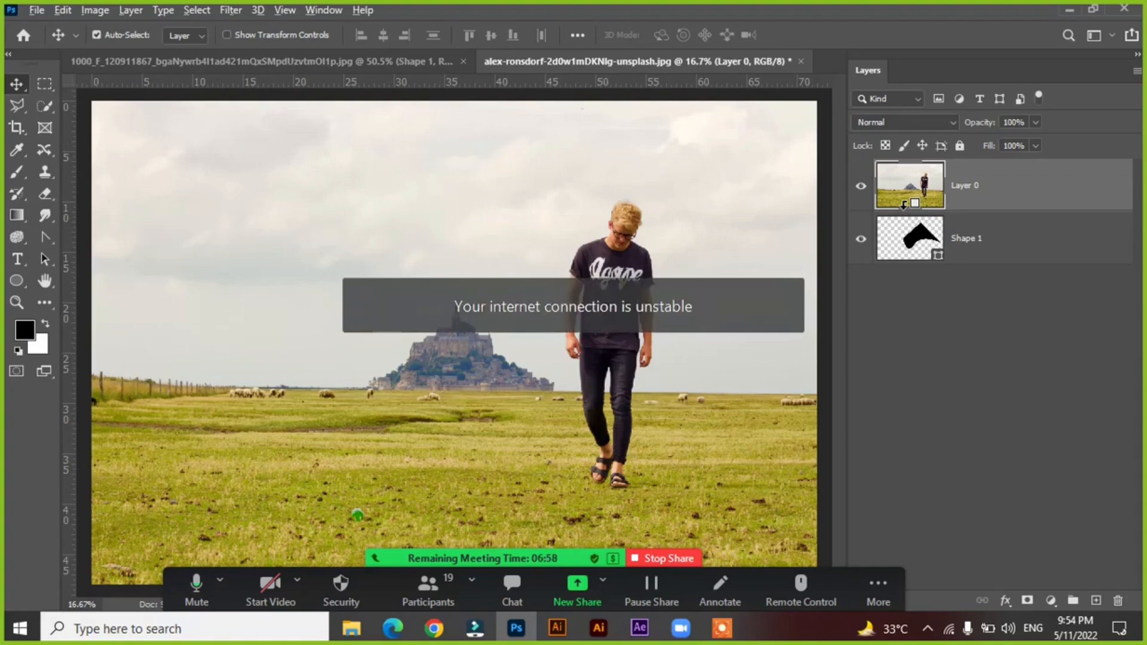
alt+click(903, 205)
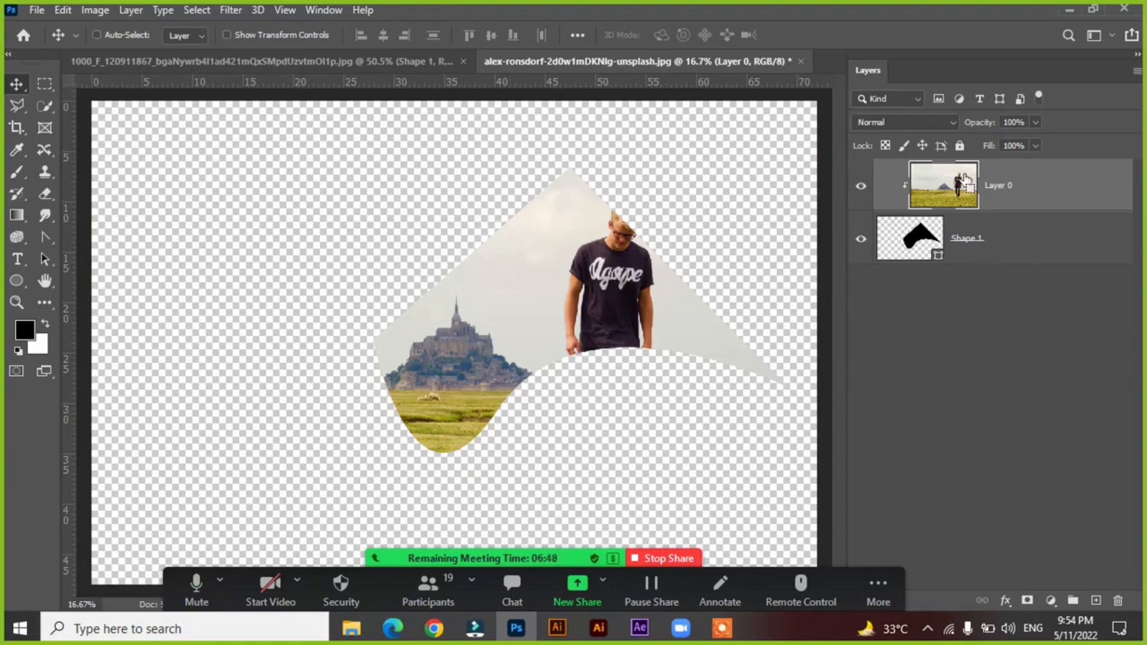
Release and reapply the photo layer's clipping mask, and shift the photo so the castle fills the shape's peak.
key(ctrl+alt+g)
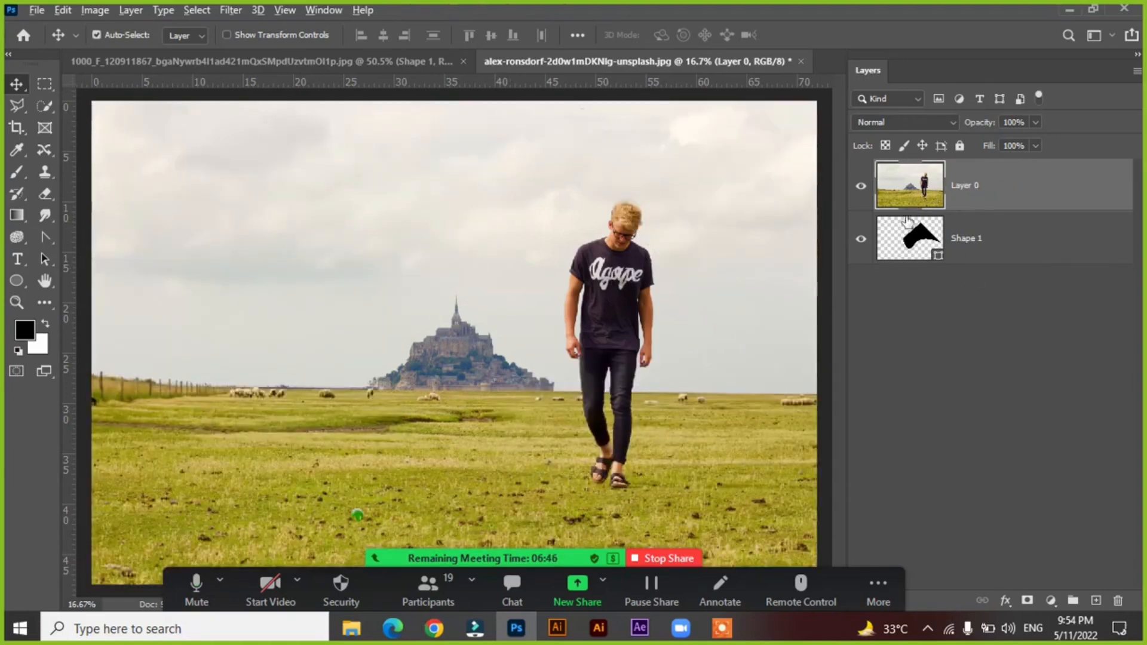
alt+click(908, 213)
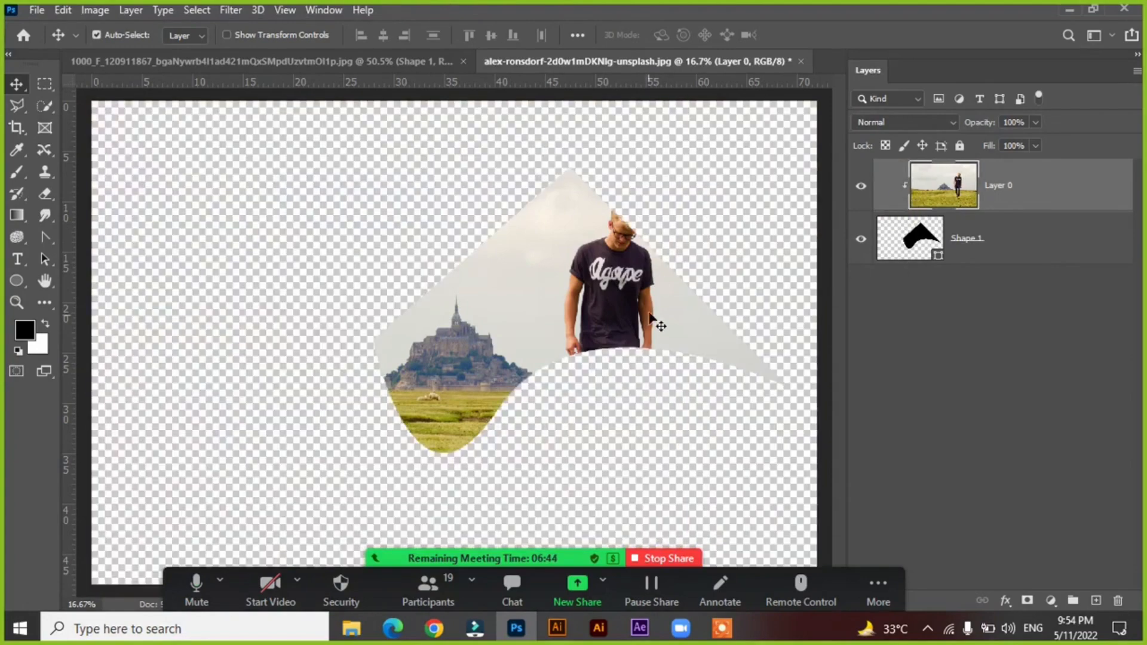
mouse_move(638, 297)
mouse_down()
mouse_move(566, 261)
mouse_move(520, 307)
mouse_move(608, 295)
mouse_move(616, 272)
mouse_move(625, 278)
mouse_up()
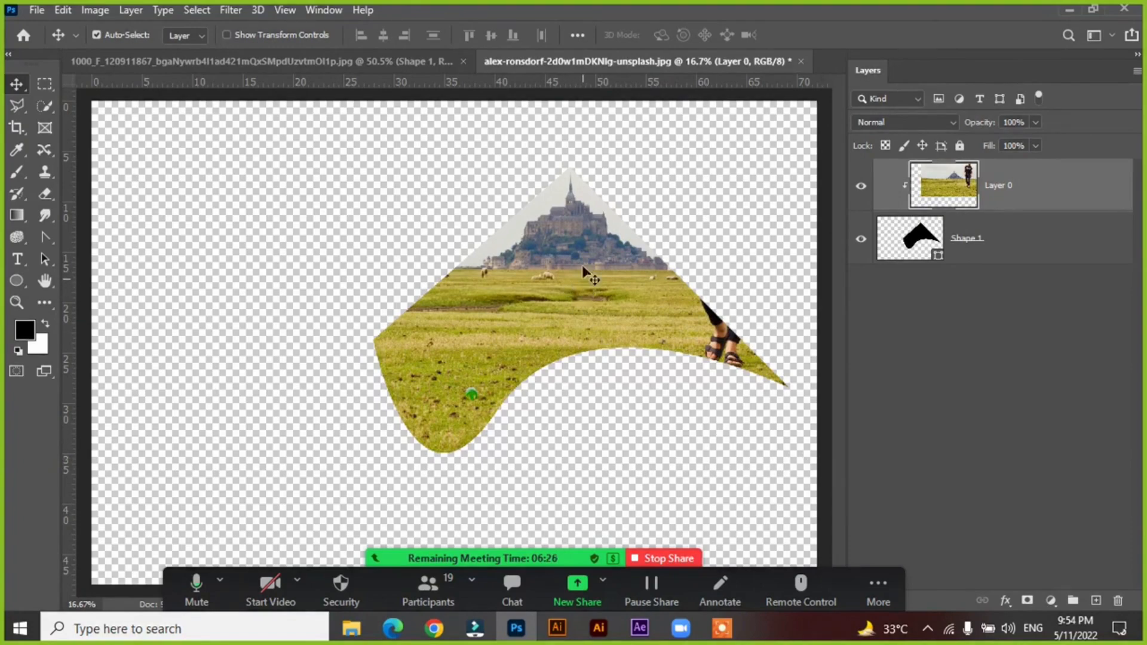
In the white canvas document, draw a closed rounded black shape about 192 × 185 px beside the existing one with the Curvature Pen tool.
click(329, 65)
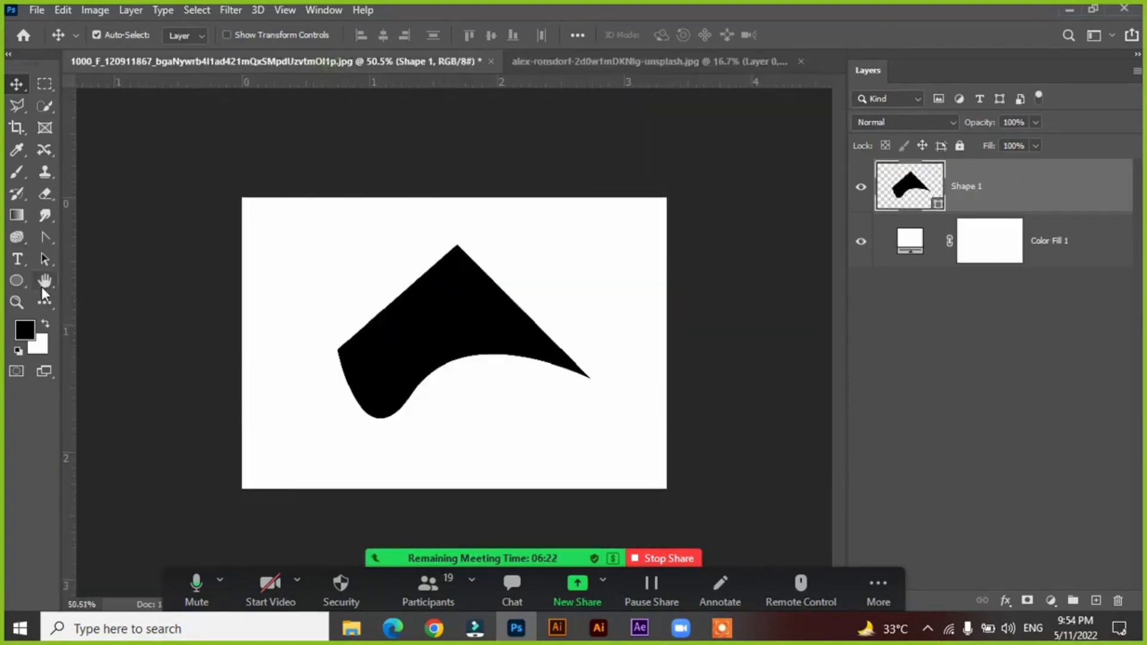
click(42, 233)
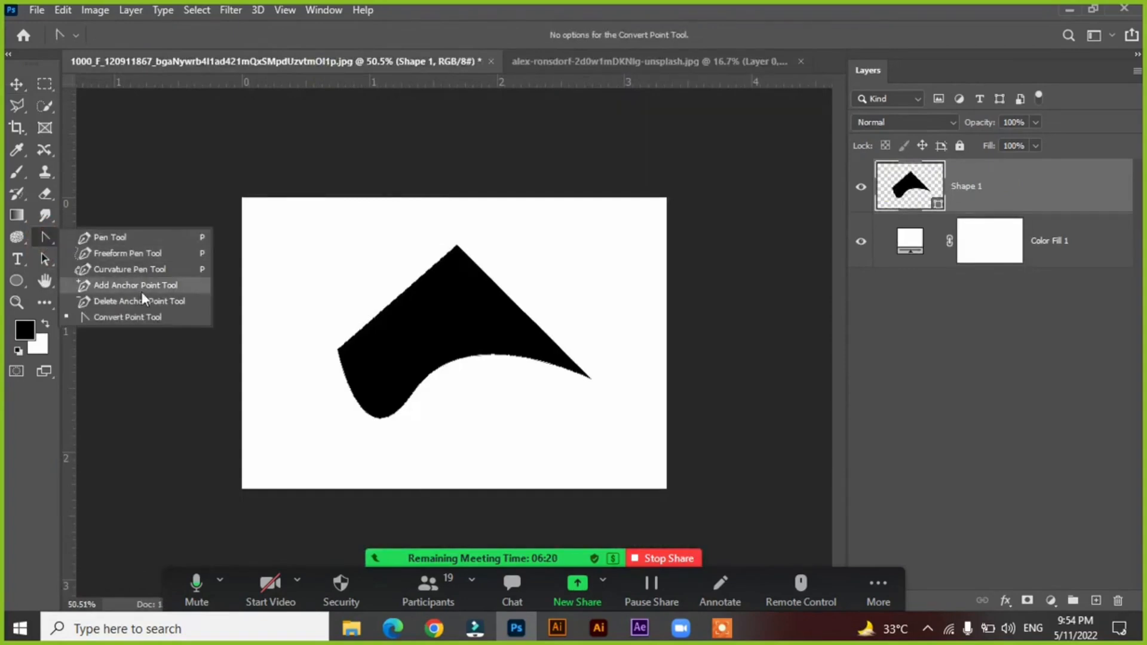
click(111, 270)
click(298, 283)
click(344, 264)
click(361, 283)
click(364, 309)
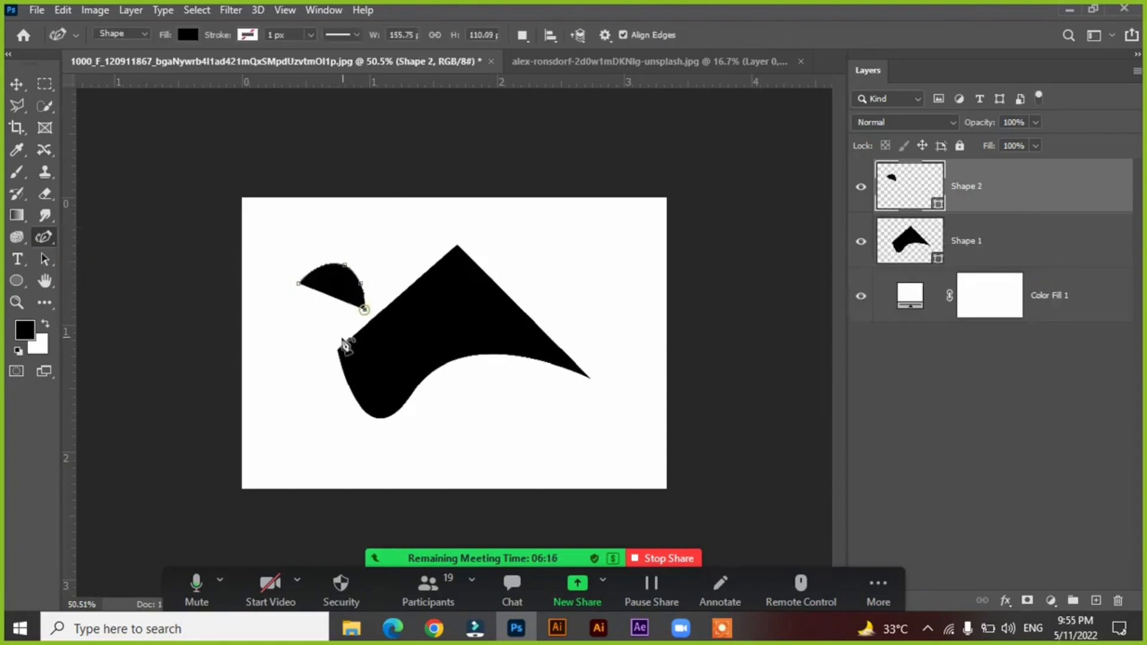
click(336, 340)
click(298, 339)
click(287, 298)
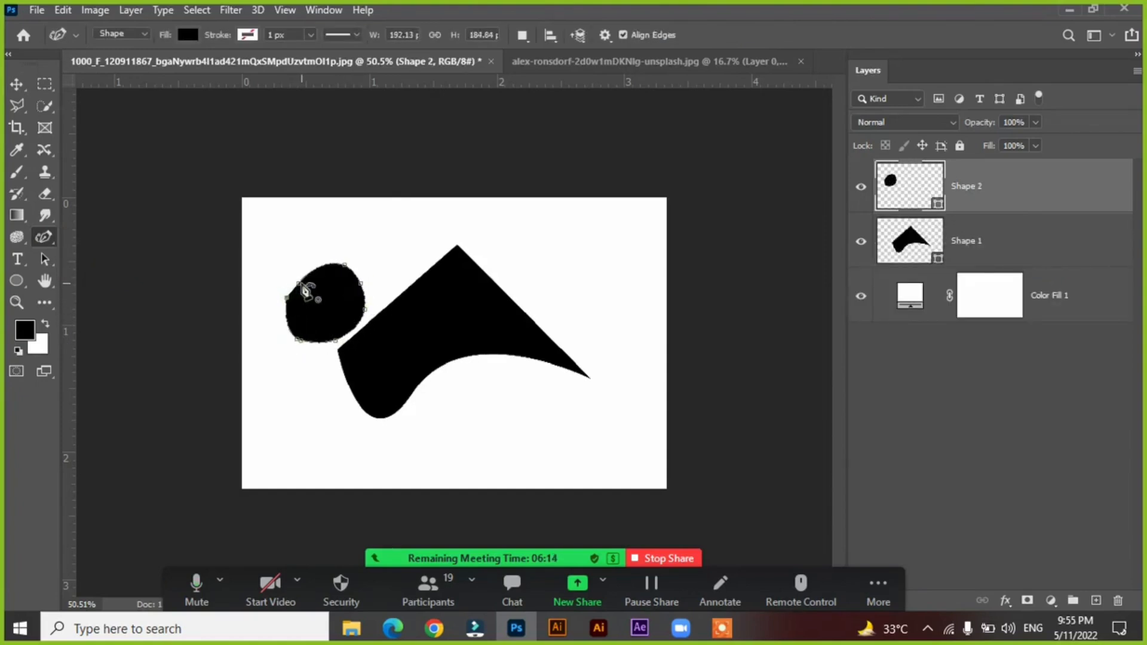
click(305, 291)
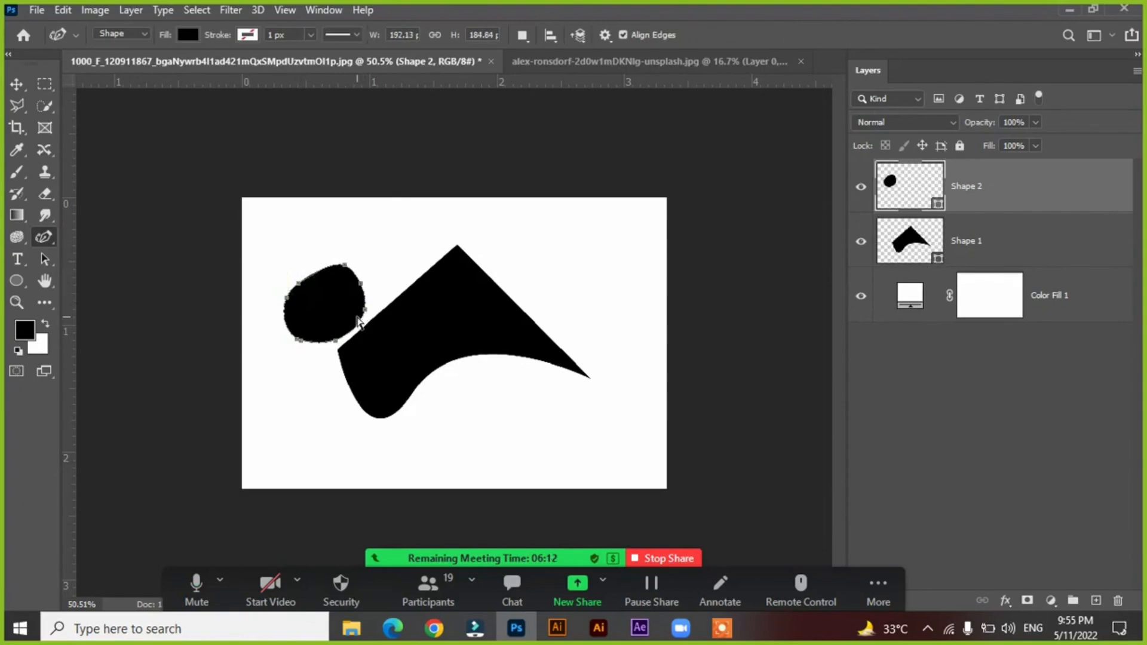
Delete the rounded curvature shape point by point until its layer is removed.
key(Delete)
key(Delete)
key(Delete)
key(Delete)
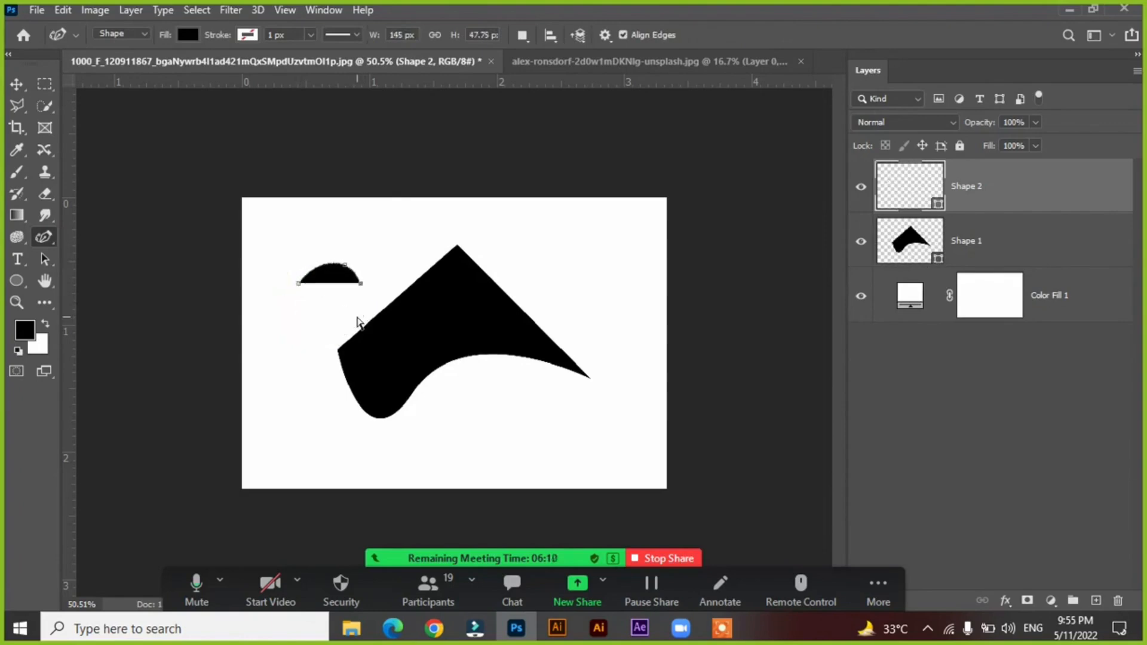
key(Delete)
key(Delete)
key(Delete)
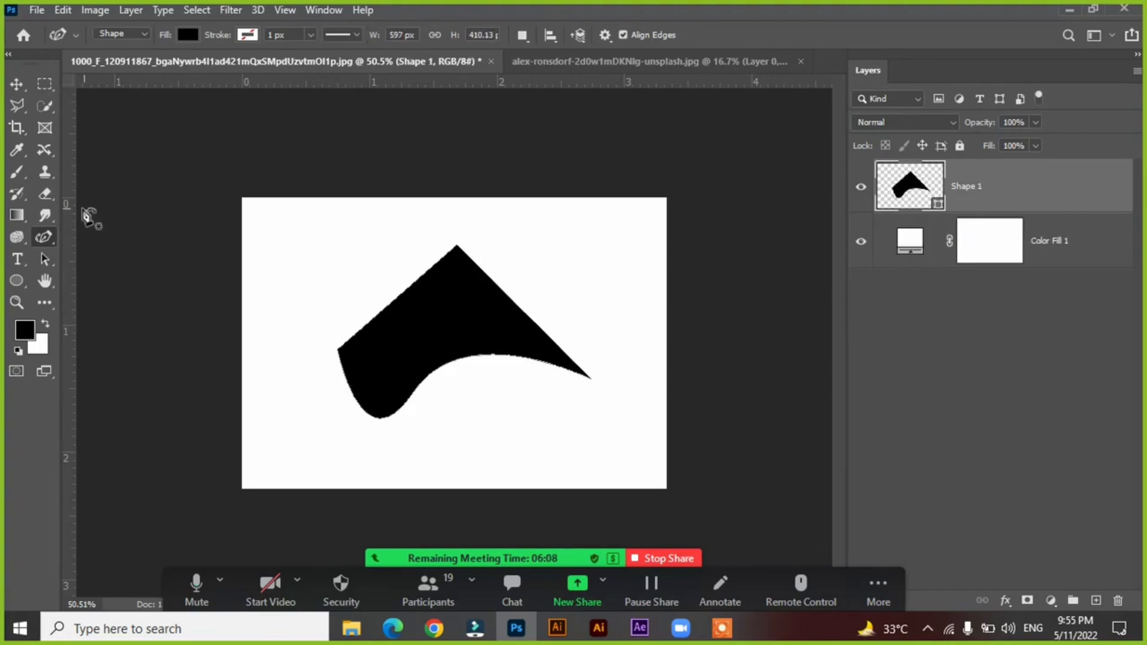
Select the remaining black shape with the Move tool and delete it, leaving only the white fill layer.
right_click(44, 243)
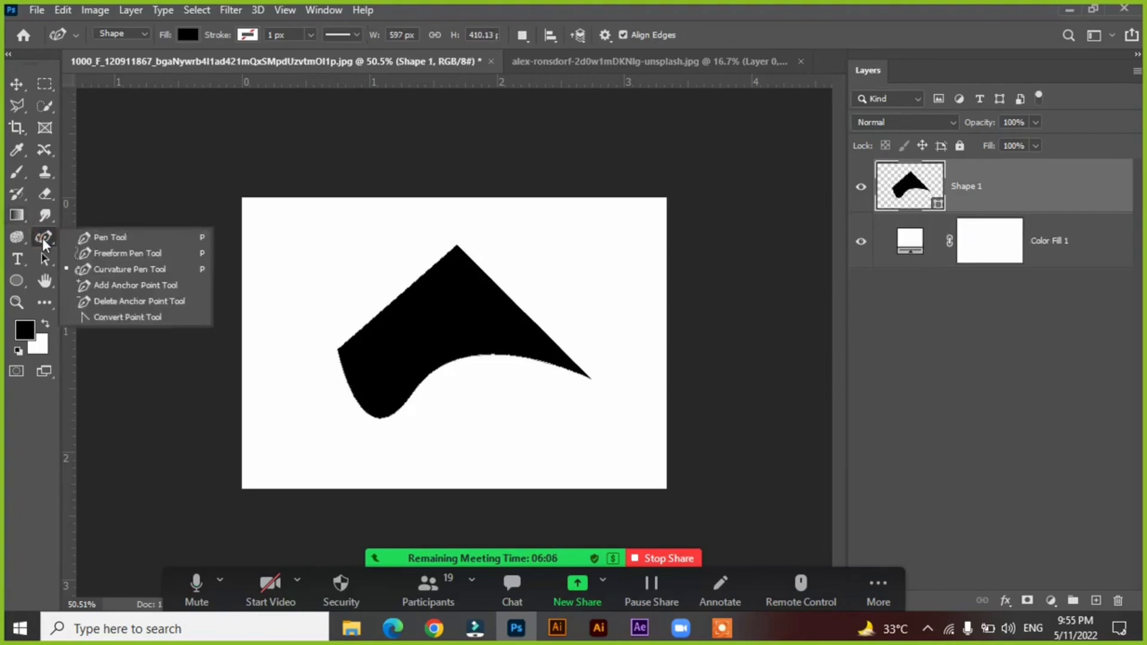
click(18, 82)
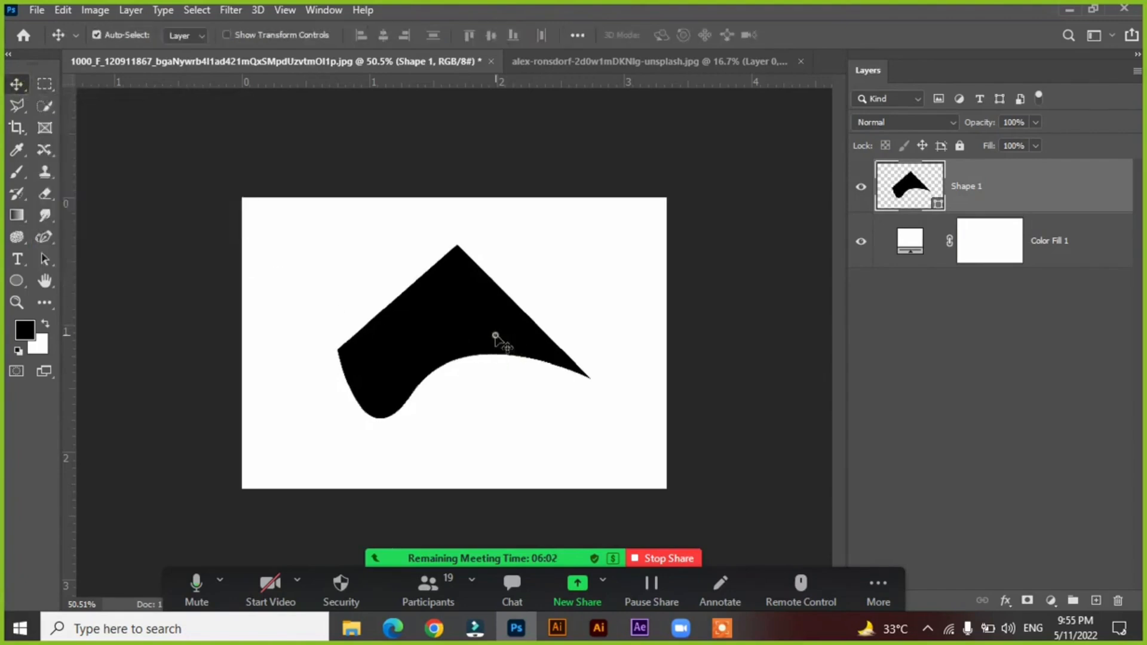
drag(495, 336, 496, 328)
key(Delete)
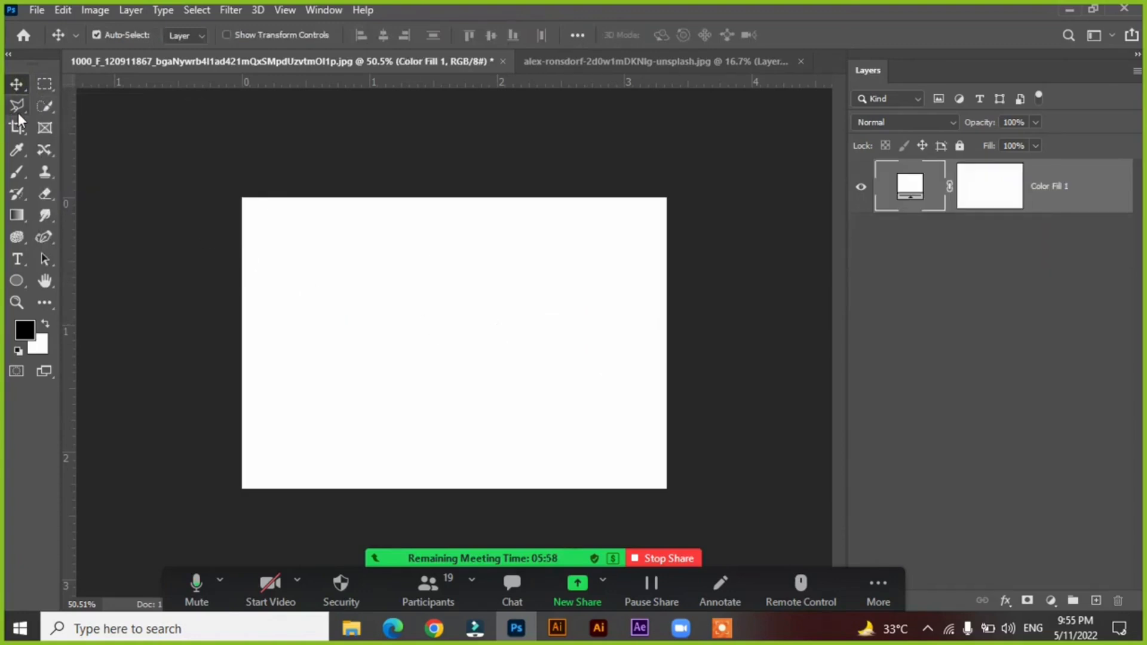
In the photo document, undo the clipping mask, the layer reordering and the added shape, back to the single photo layer.
click(528, 59)
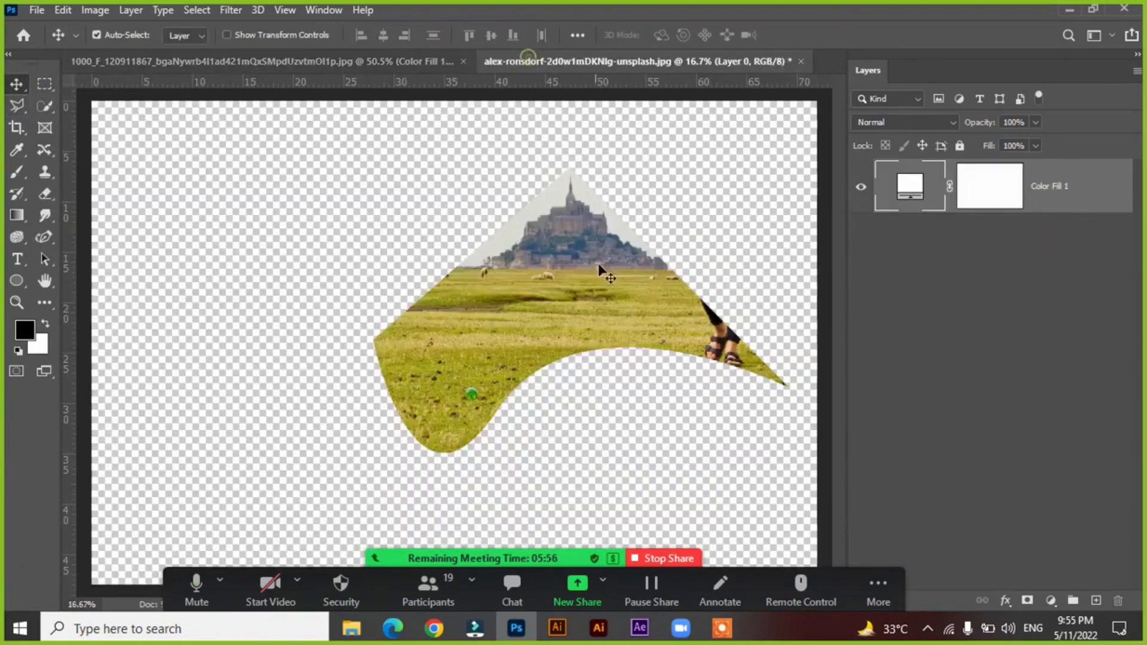
key(ctrl+z)
key(ctrl+z)
key(ctrl+z)
key(ctrl+z)
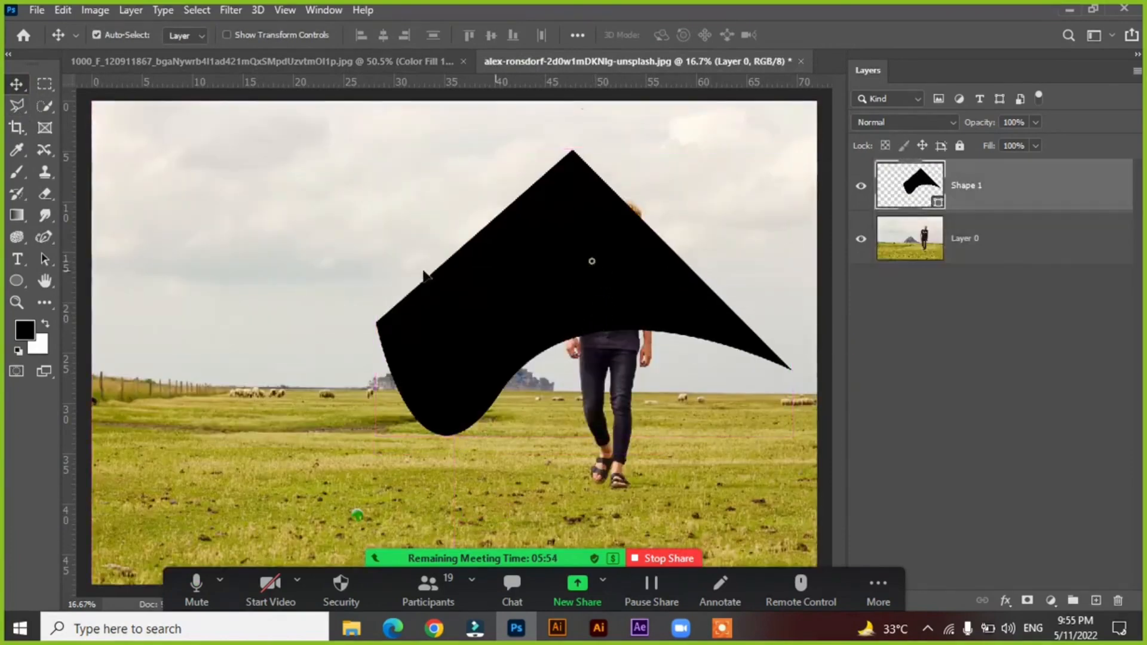
key(ctrl+z)
key(ctrl+z)
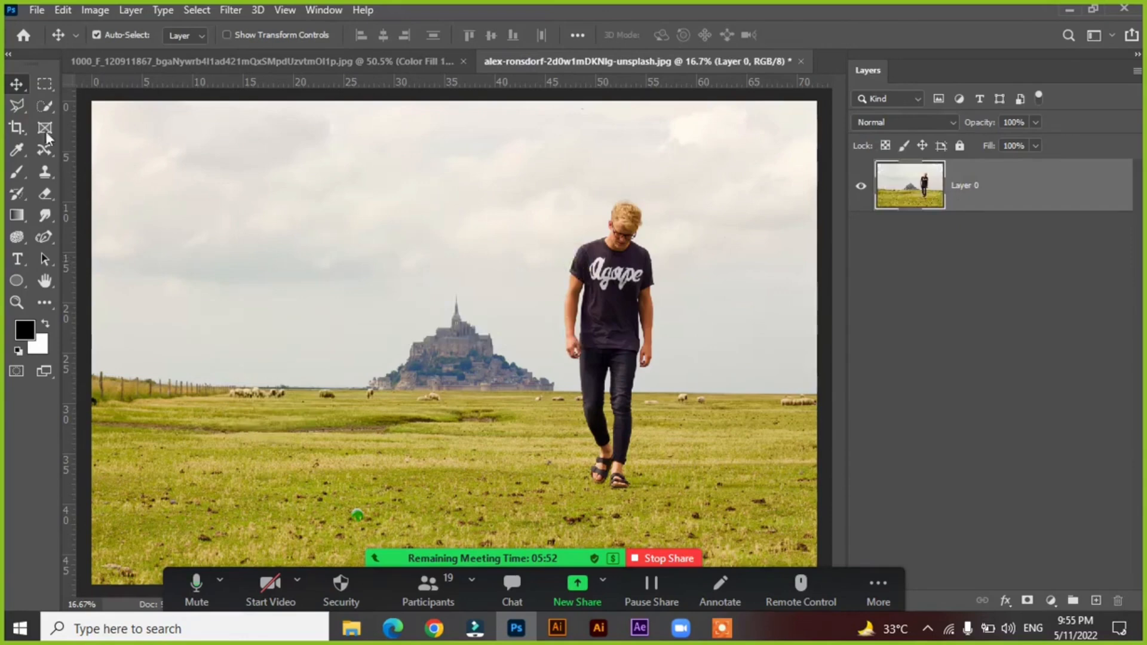
Outline the walking man from head to feet with a closed Polygonal Lasso selection, leaving a loose margin around him.
right_click(20, 102)
click(69, 123)
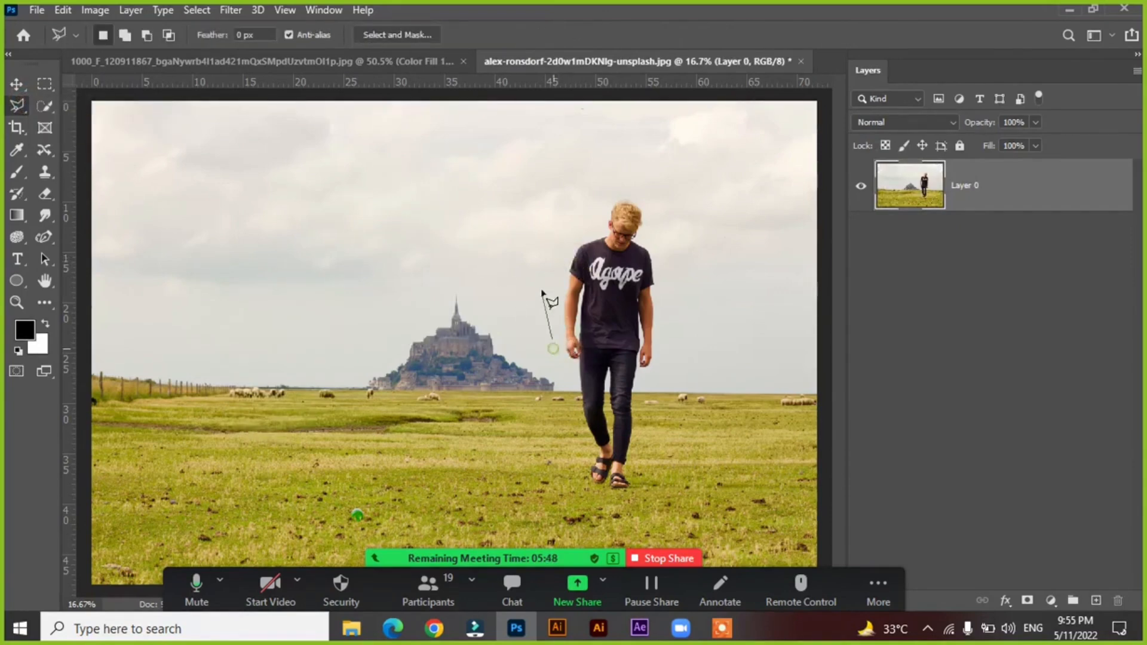
click(542, 271)
click(629, 167)
click(664, 200)
click(699, 283)
click(699, 376)
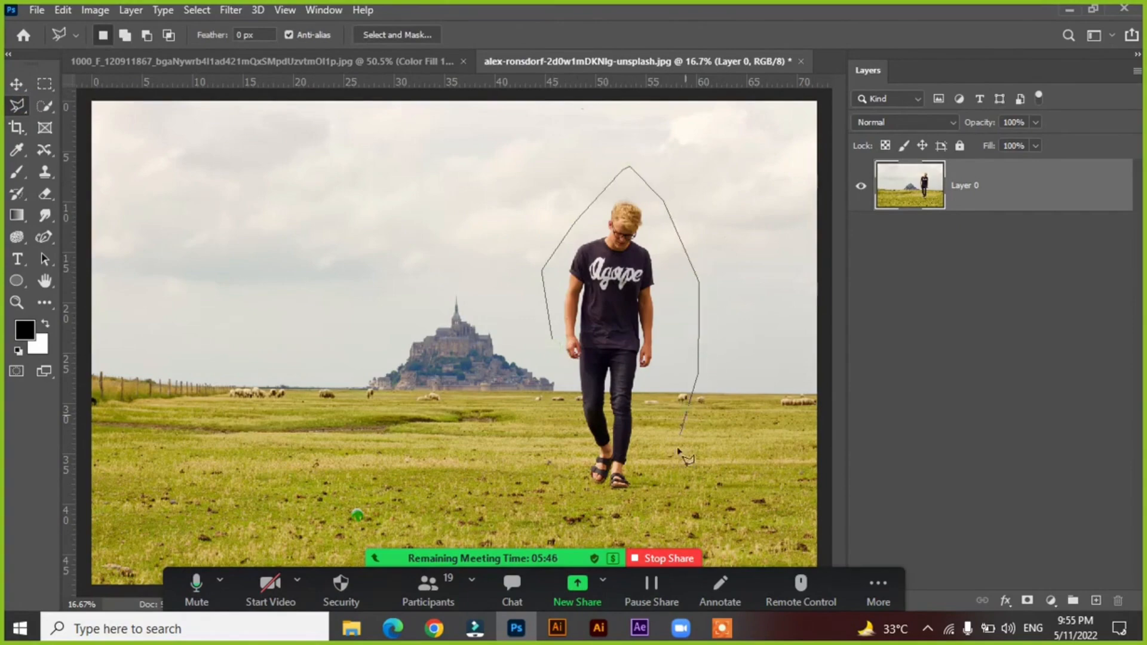
click(615, 515)
click(565, 512)
click(564, 374)
click(552, 341)
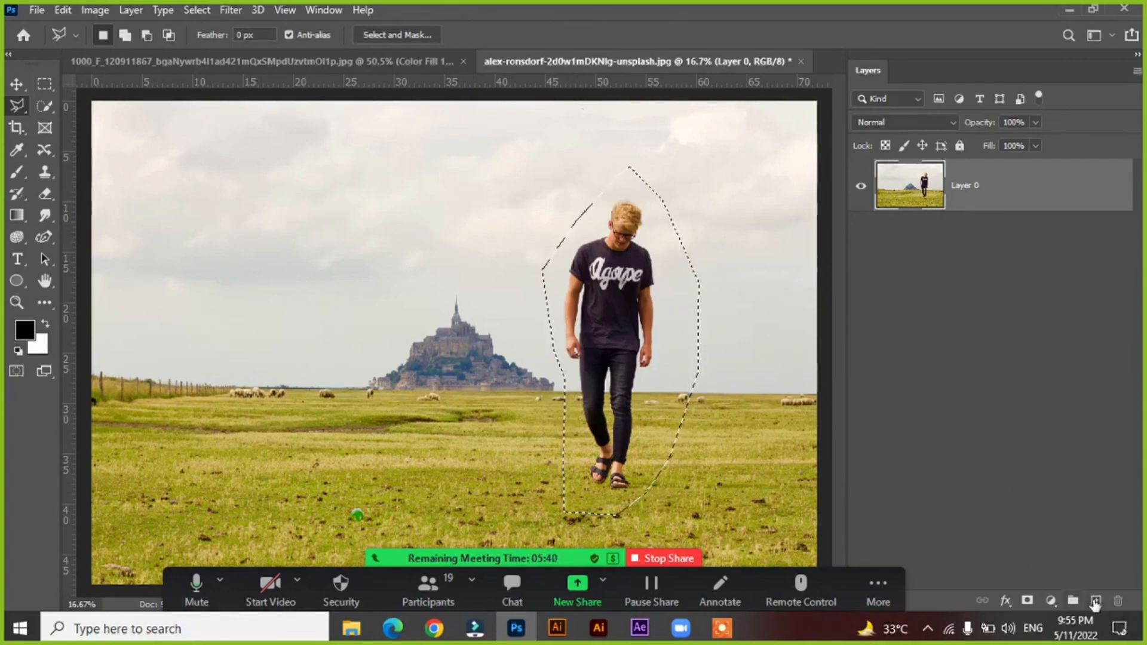
Add a new empty layer above the photo and convert the lasso selection around the man into a work path with 2.0 pixels tolerance.
click(1095, 600)
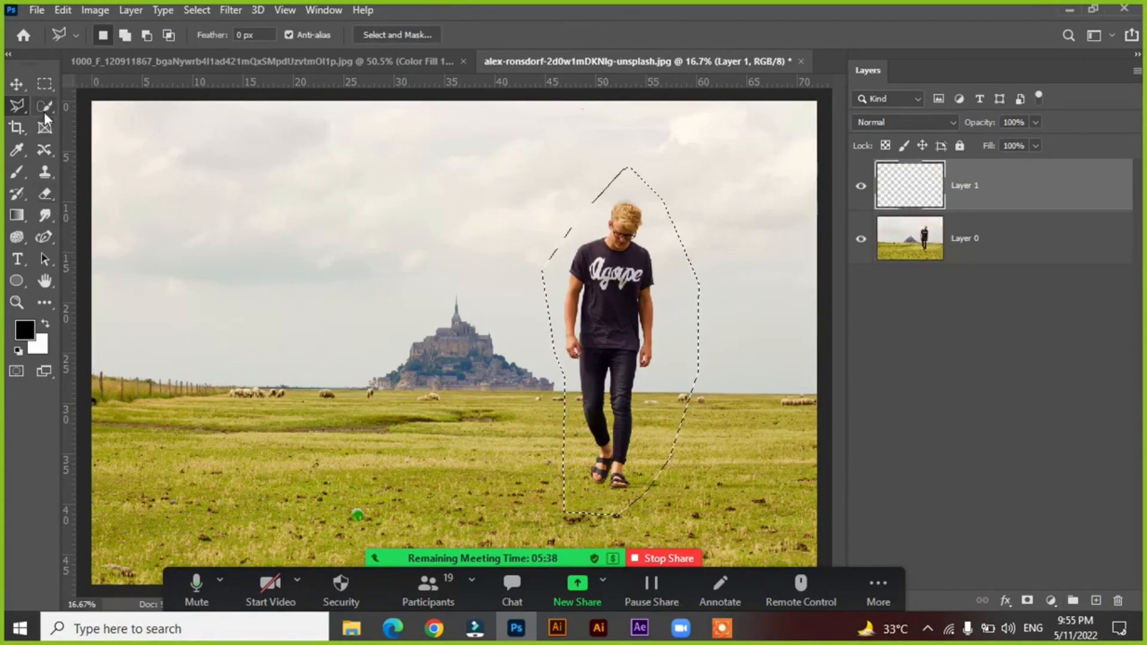
right_click(549, 293)
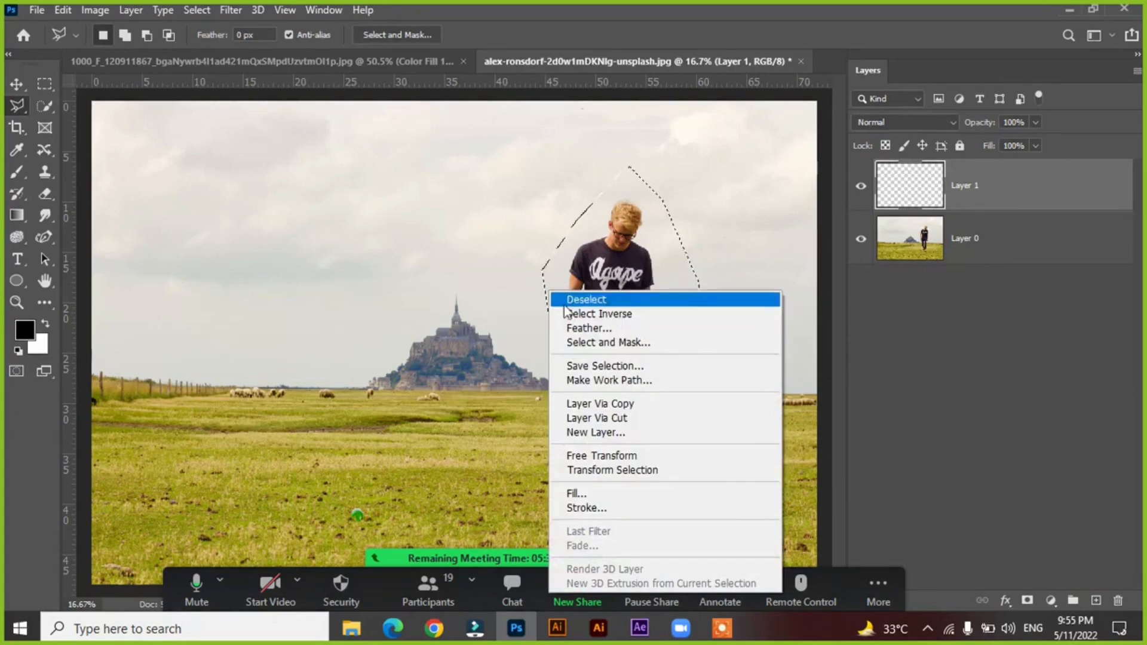
click(603, 382)
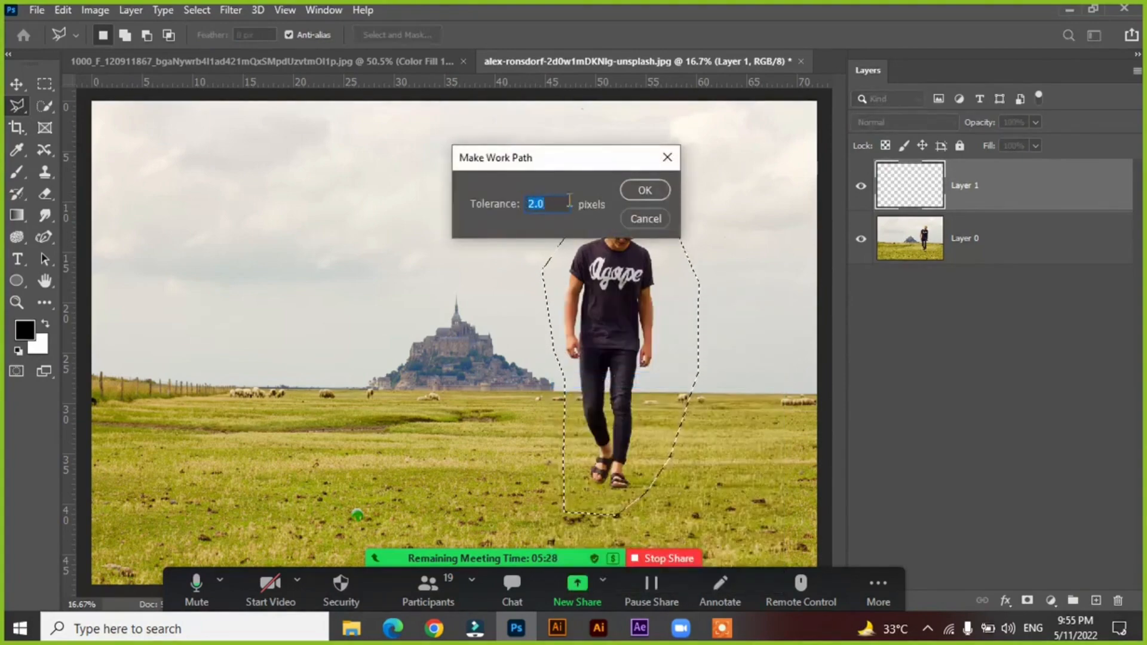
click(632, 188)
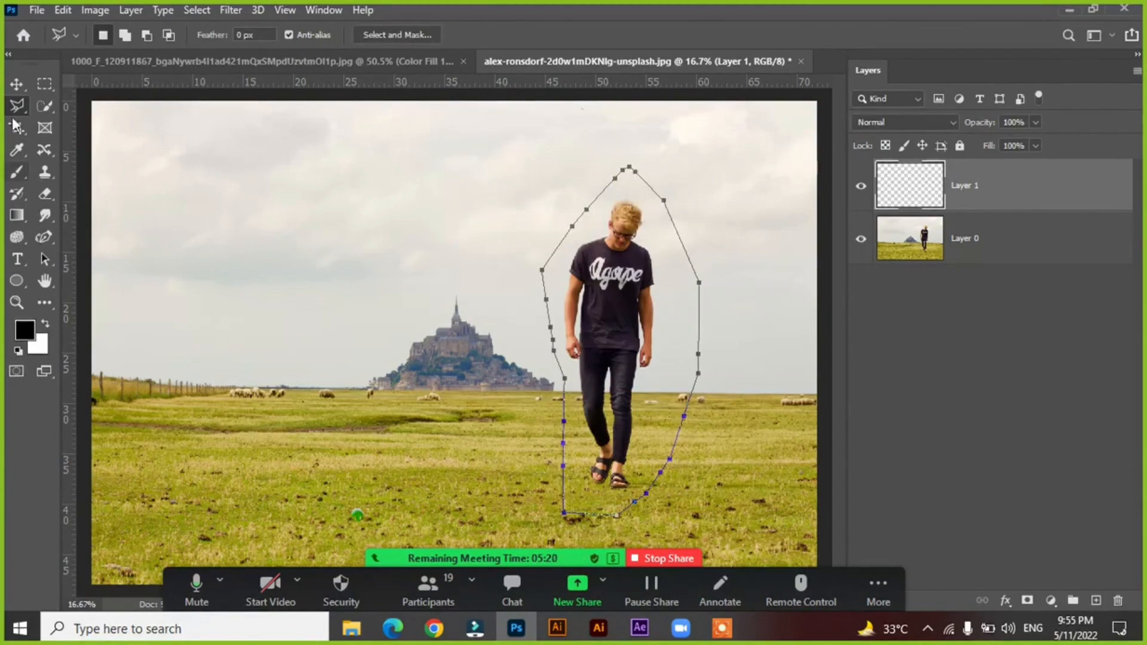
With the Pen tool, bend the work path beside the man's shirt sleeve into a curve bulging outward toward the castle.
click(16, 83)
right_click(48, 239)
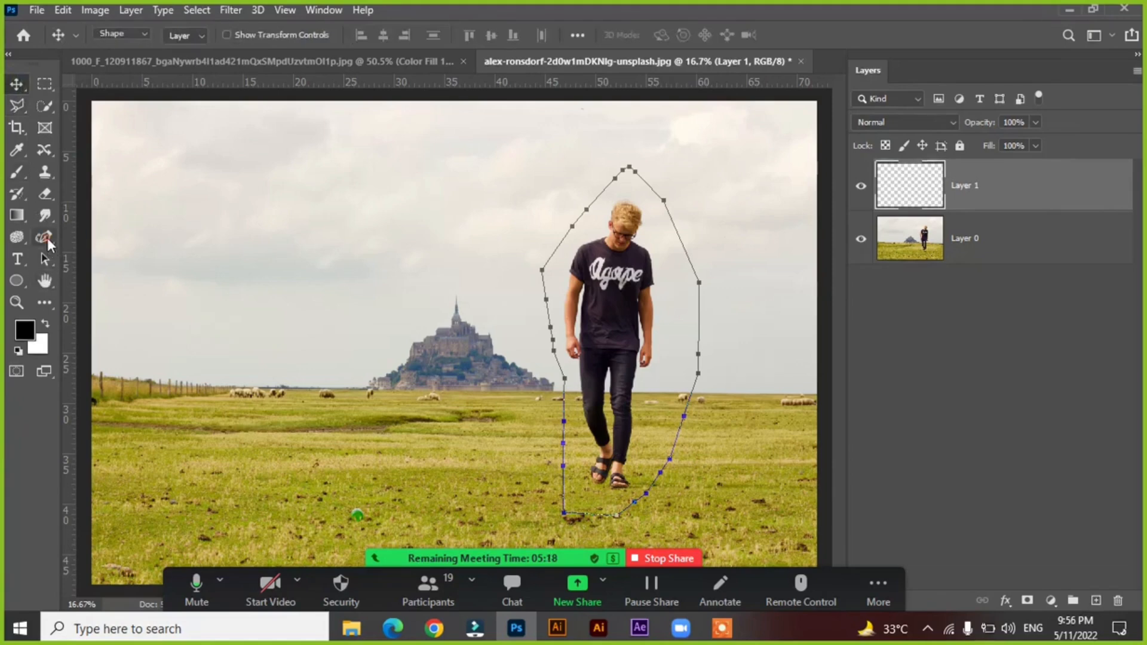
click(93, 236)
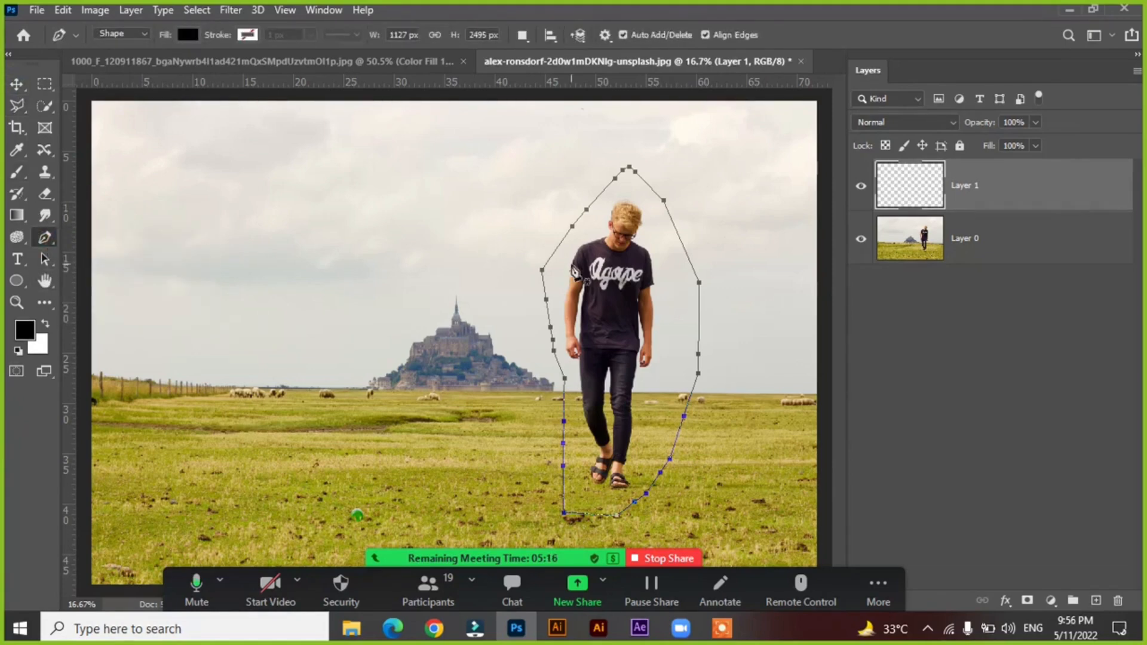
drag(542, 275, 545, 342)
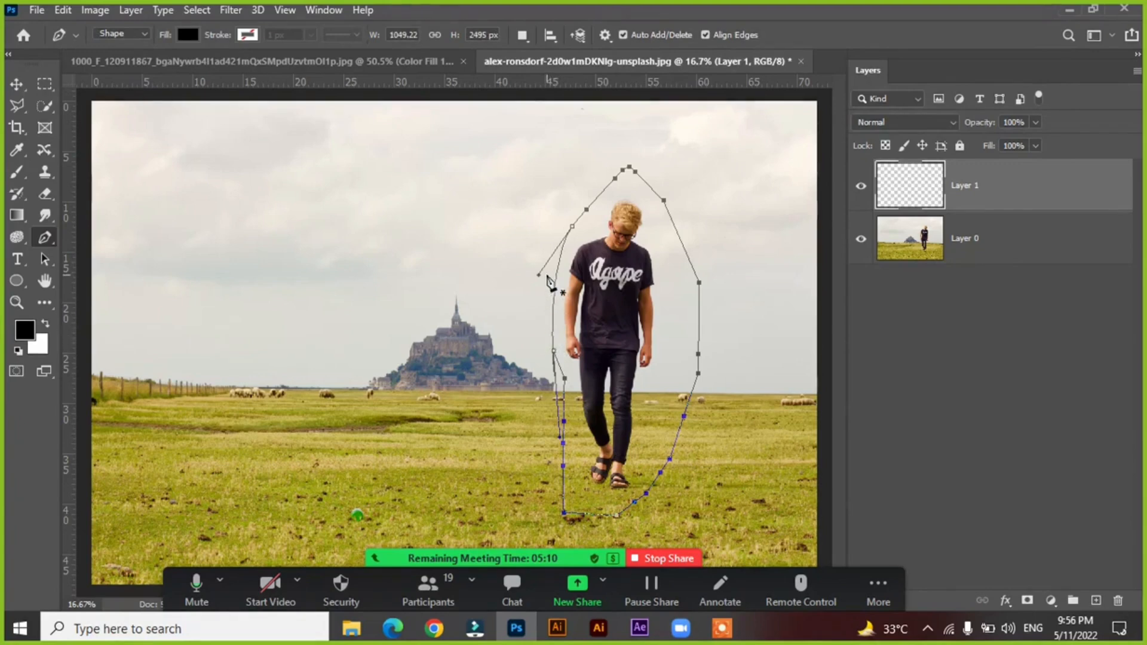
drag(538, 277, 460, 281)
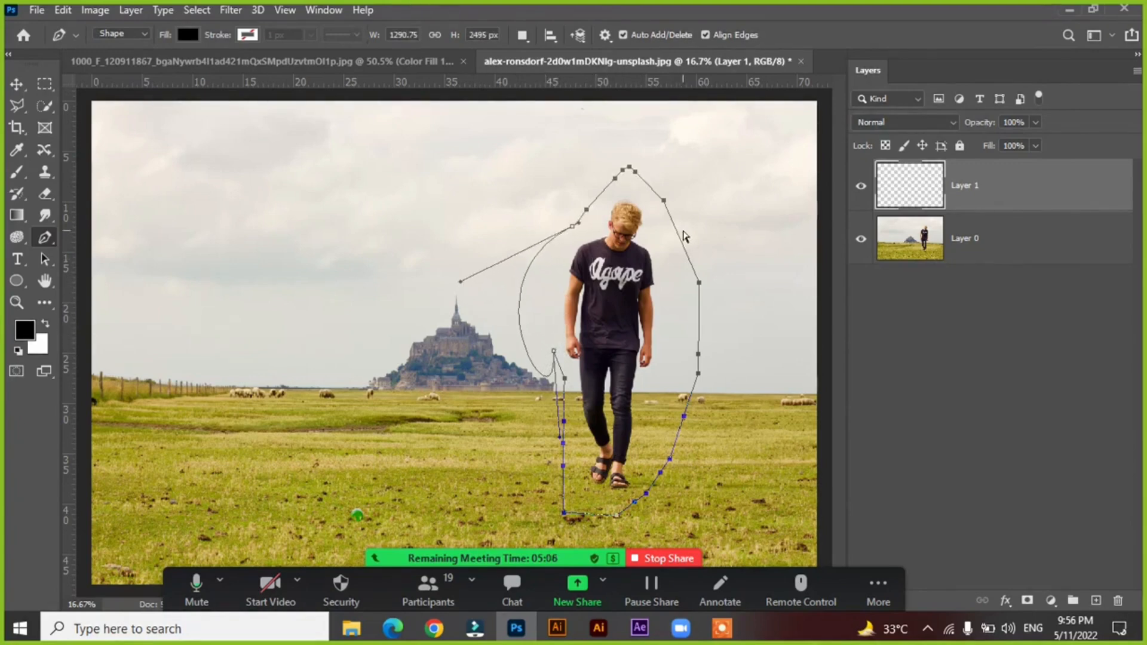
Shift the rest of the work path about 0.4 in right and 0.6 in down, and reposition the anchor points between castle and man.
drag(686, 257, 689, 262)
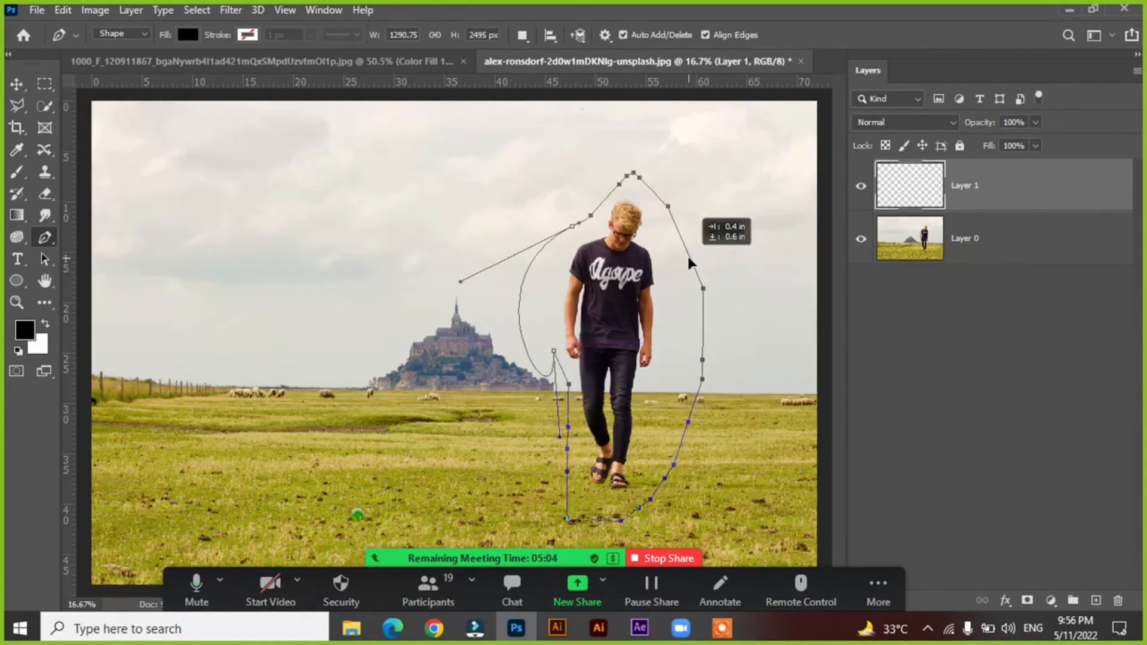
drag(554, 351, 517, 332)
drag(569, 388, 558, 375)
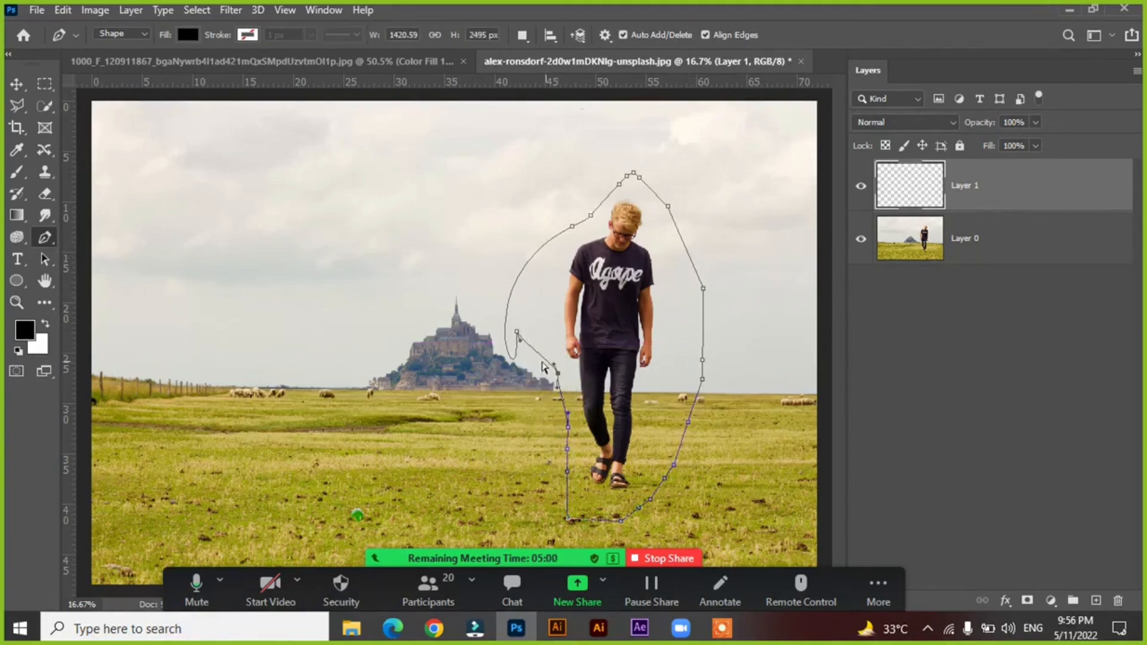
drag(516, 335, 543, 305)
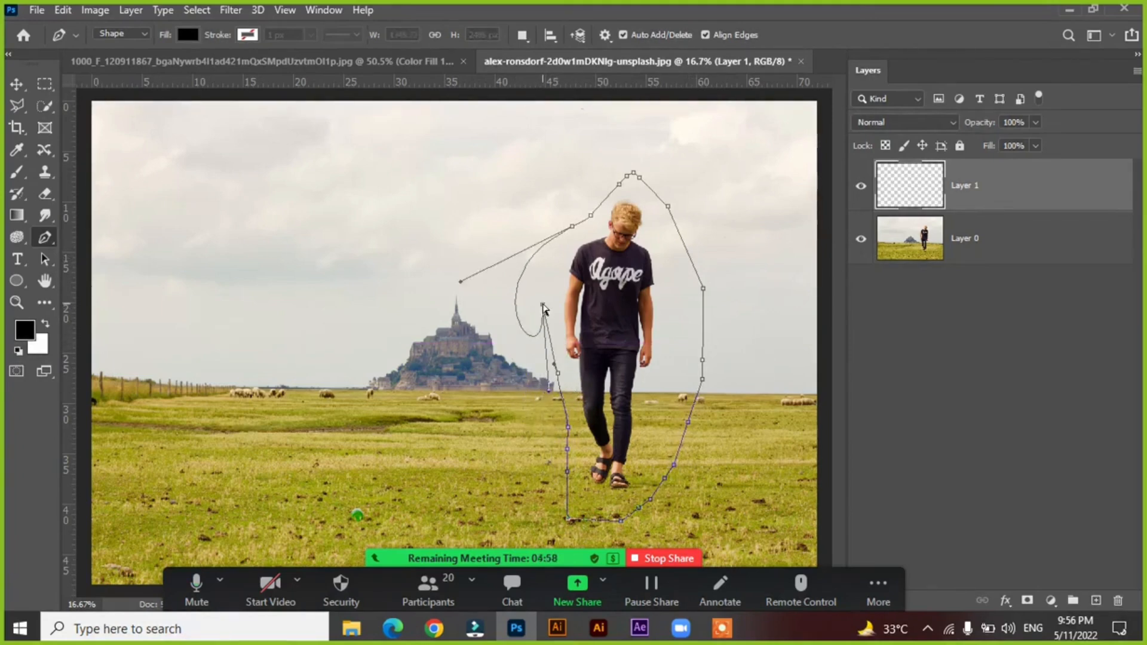